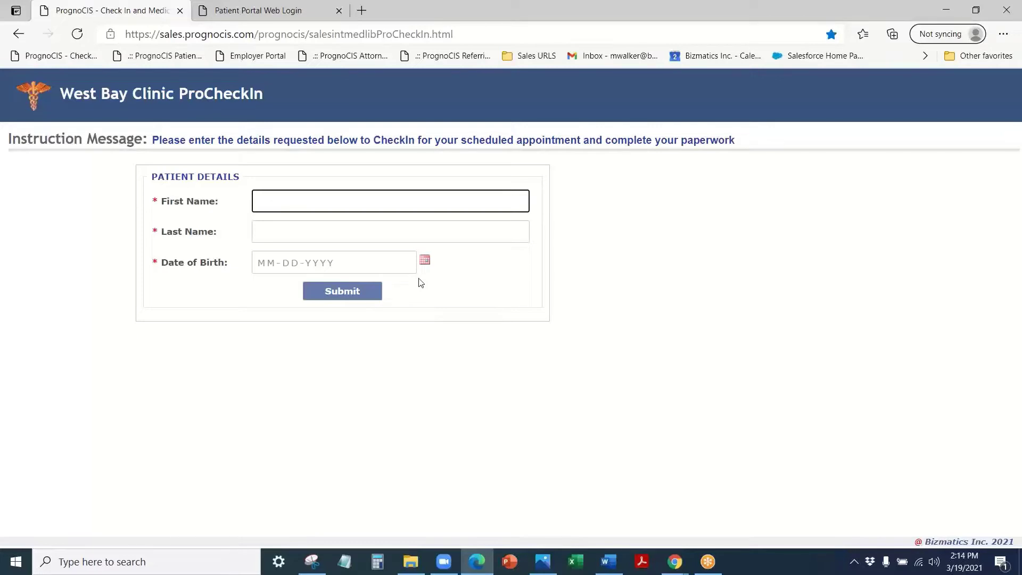
Switch to the patient portal login page and read the emailed portal login instructions in Gmail, then return to the portal
click(258, 13)
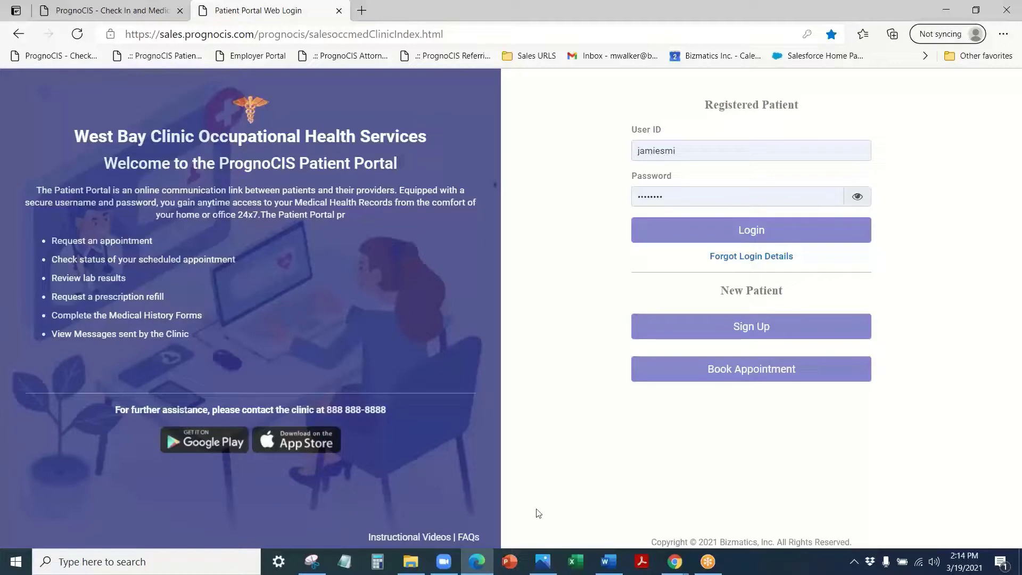
mouse_move(679, 568)
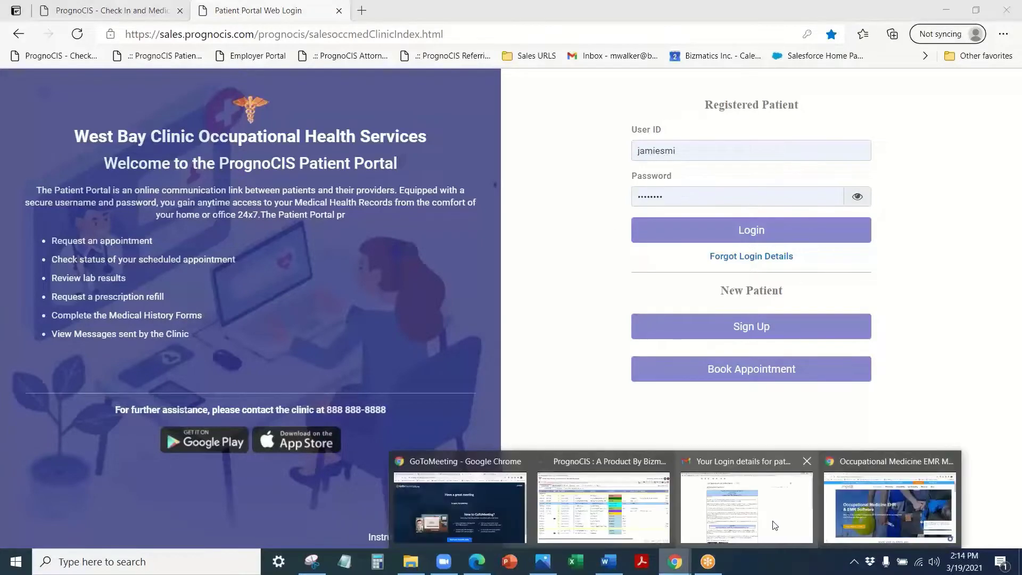
click(765, 524)
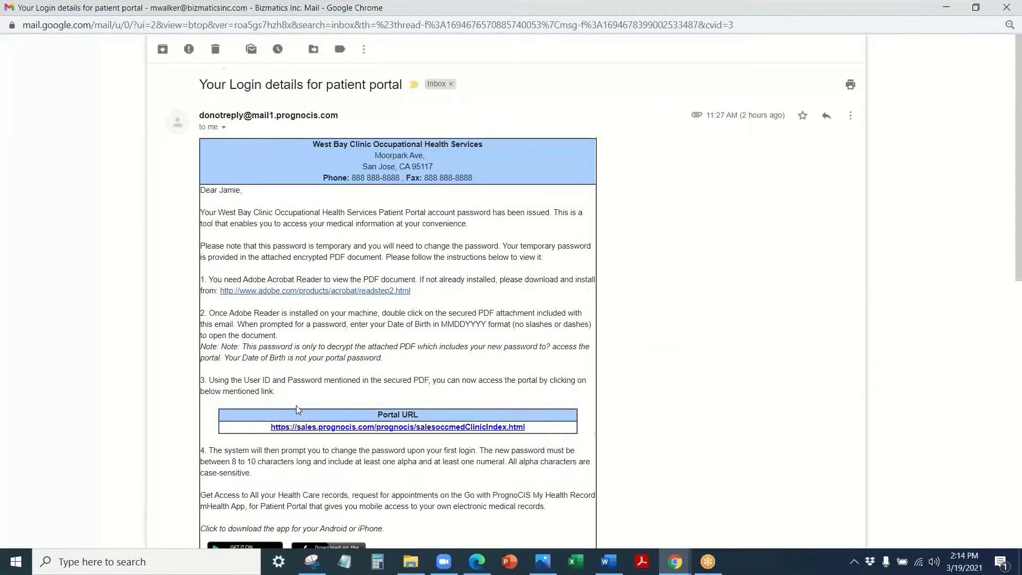
scroll(303, 453, down, 5)
scroll(311, 493, up, 5)
click(943, 8)
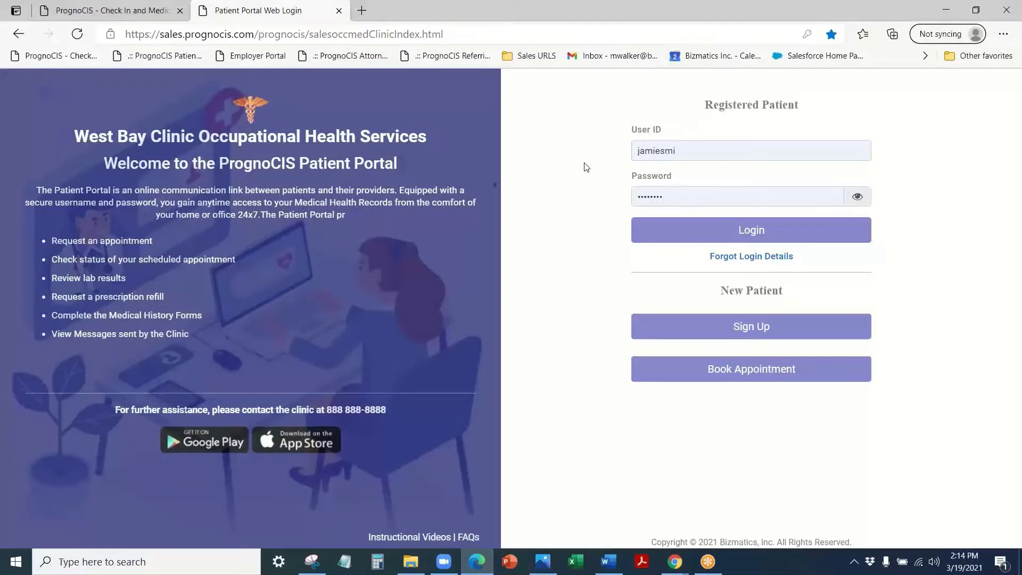
Log in to the patient portal with the prefilled credentials and review the profile's personal details and address sections
click(712, 231)
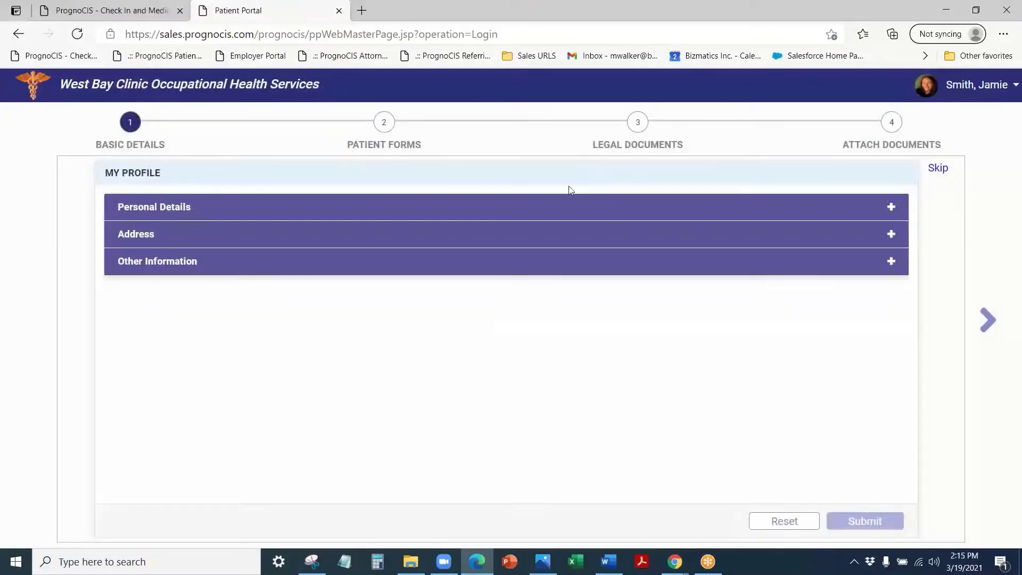
click(529, 210)
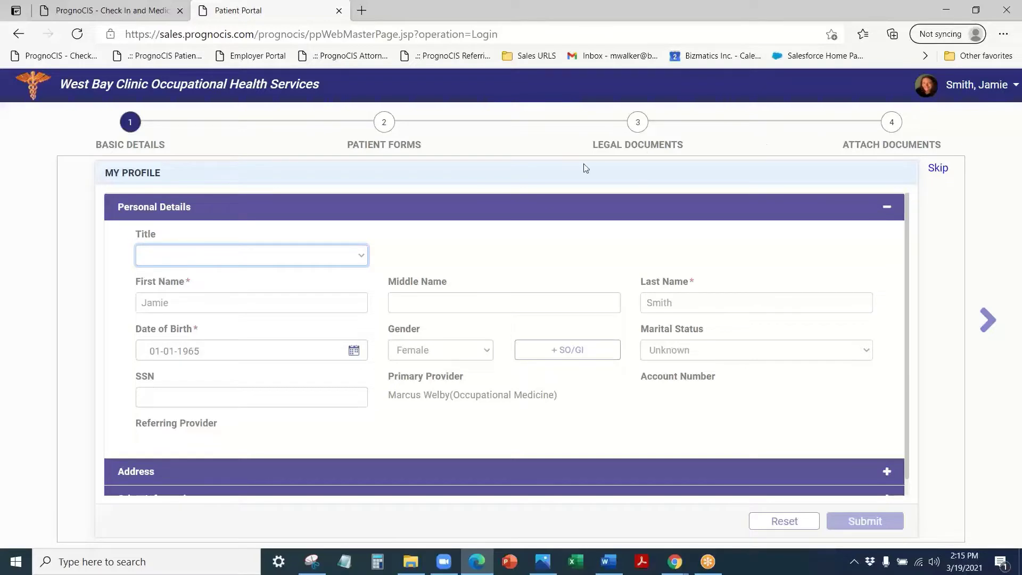
scroll(379, 224, down, 1)
click(154, 454)
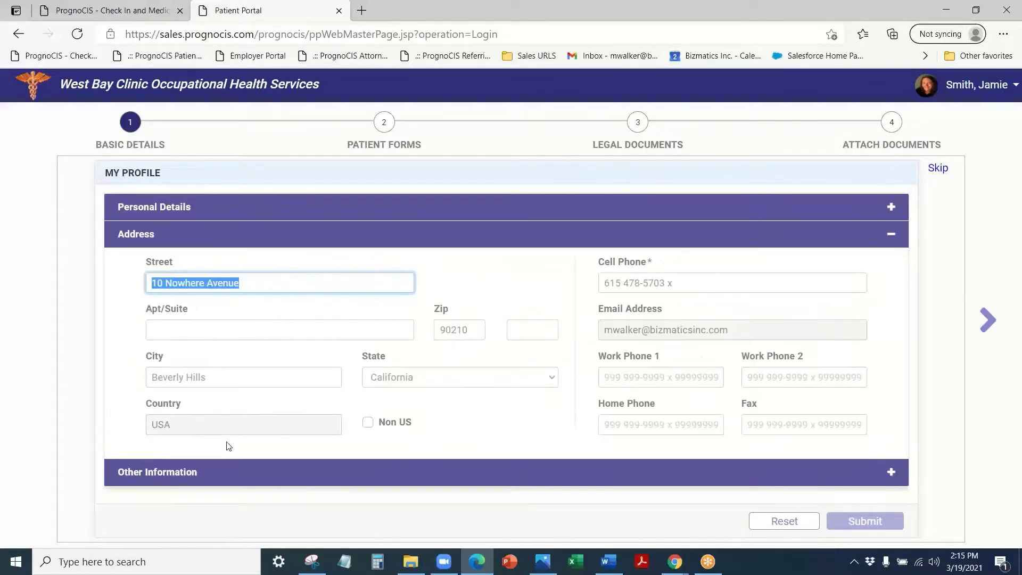
click(198, 208)
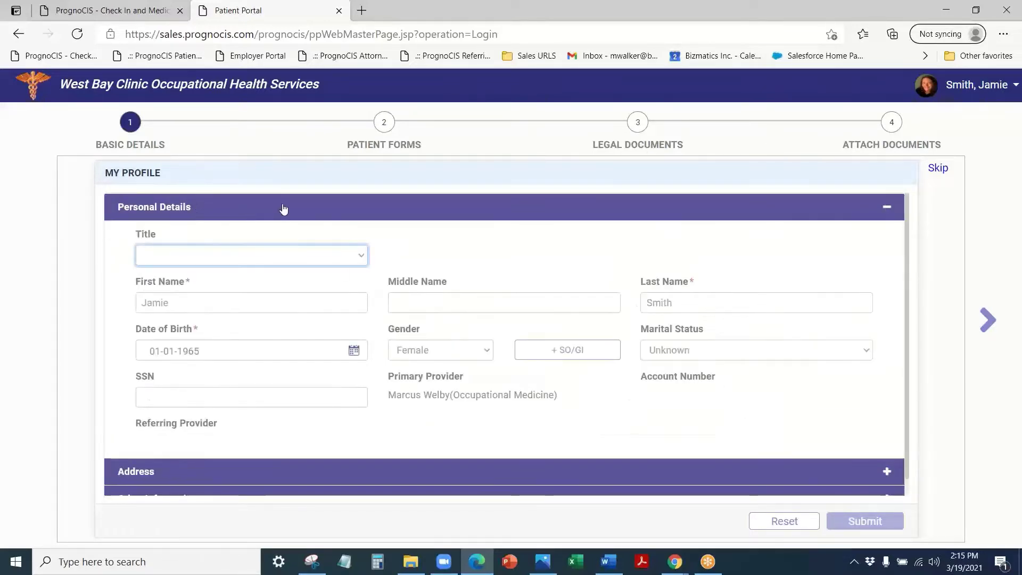
Advance to the patient forms, open the Initial Intake Form and examine its history, allergy, medication and social history sections
click(986, 320)
click(170, 244)
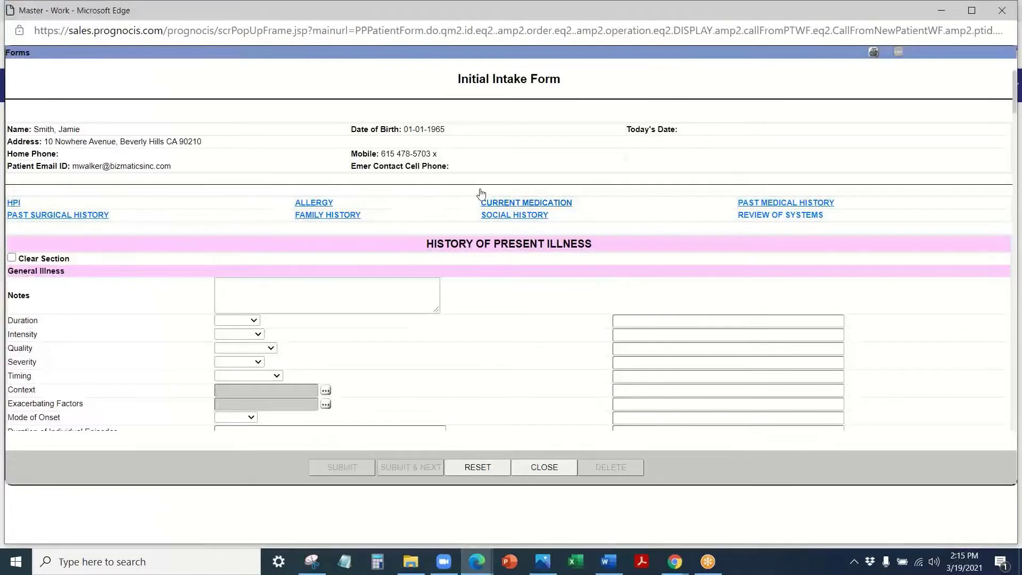
scroll(472, 307, down, 4)
scroll(398, 235, down, 7)
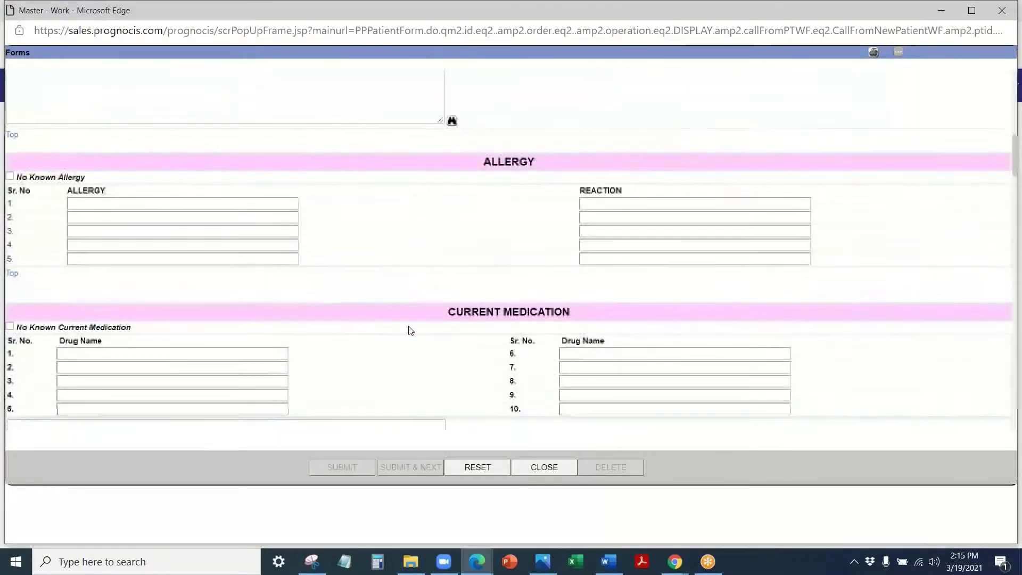
scroll(405, 346, up, 1)
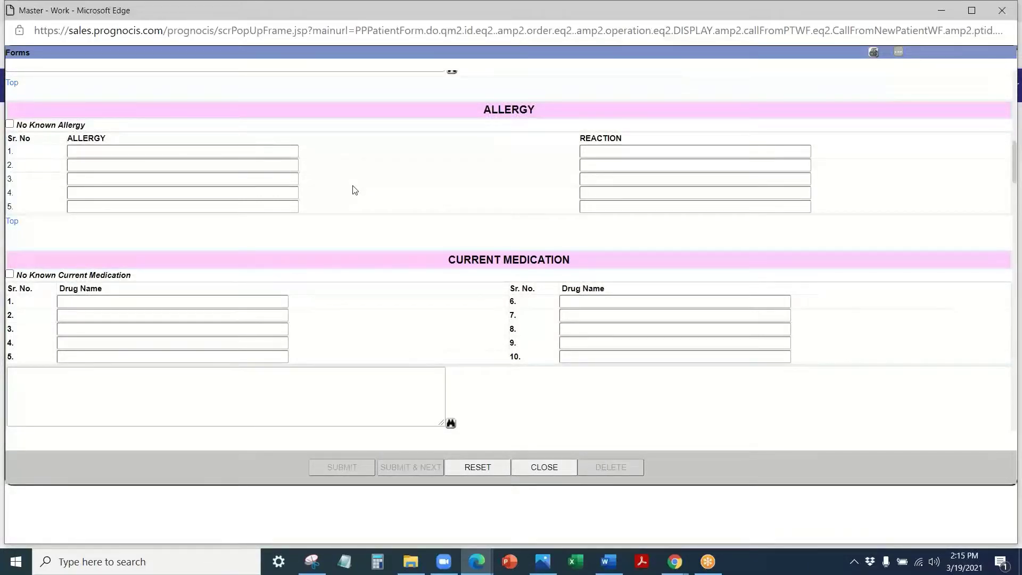
scroll(278, 254, down, 10)
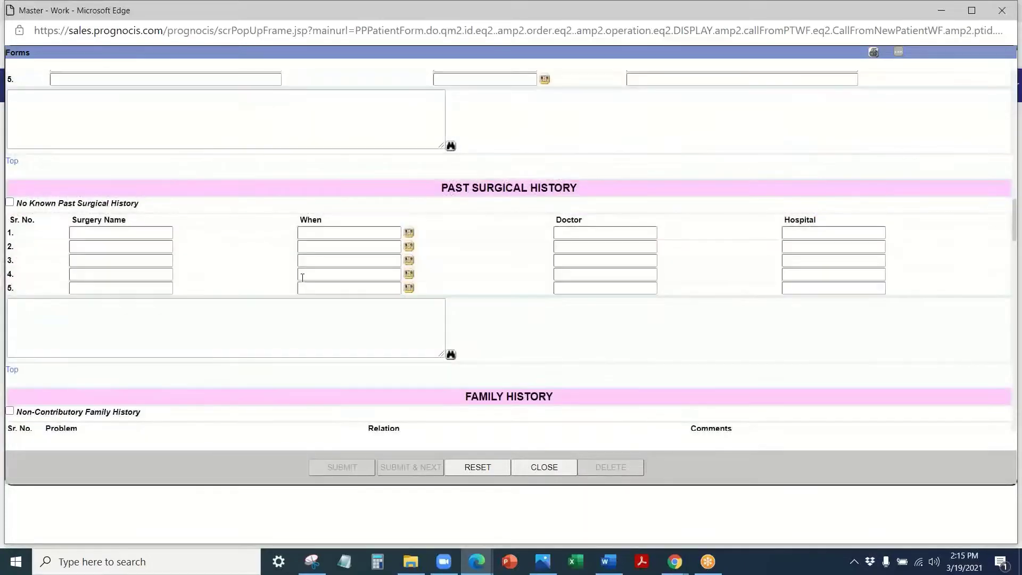
scroll(320, 303, down, 3)
scroll(356, 212, down, 6)
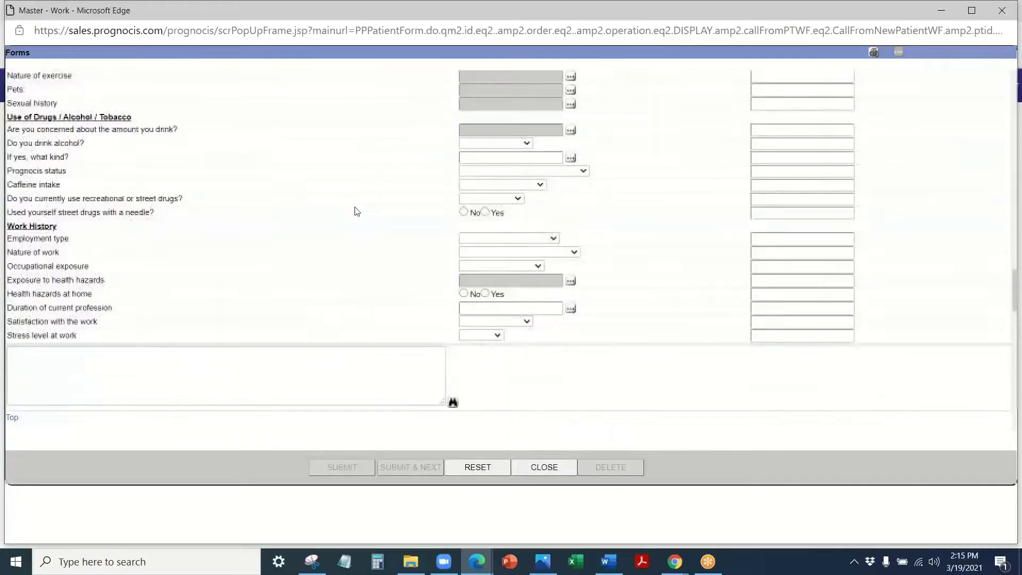
scroll(356, 212, up, 15)
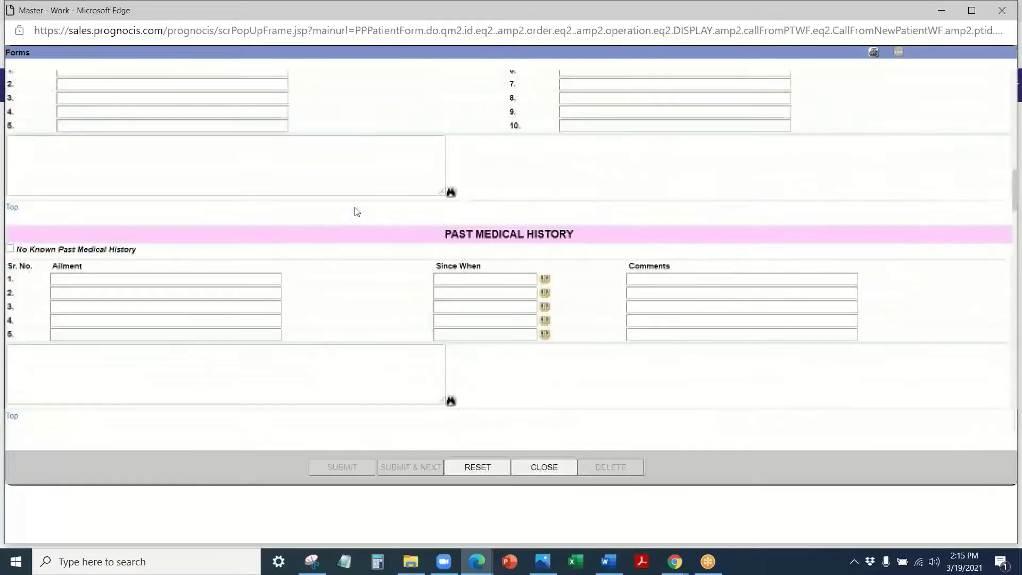
scroll(356, 212, up, 8)
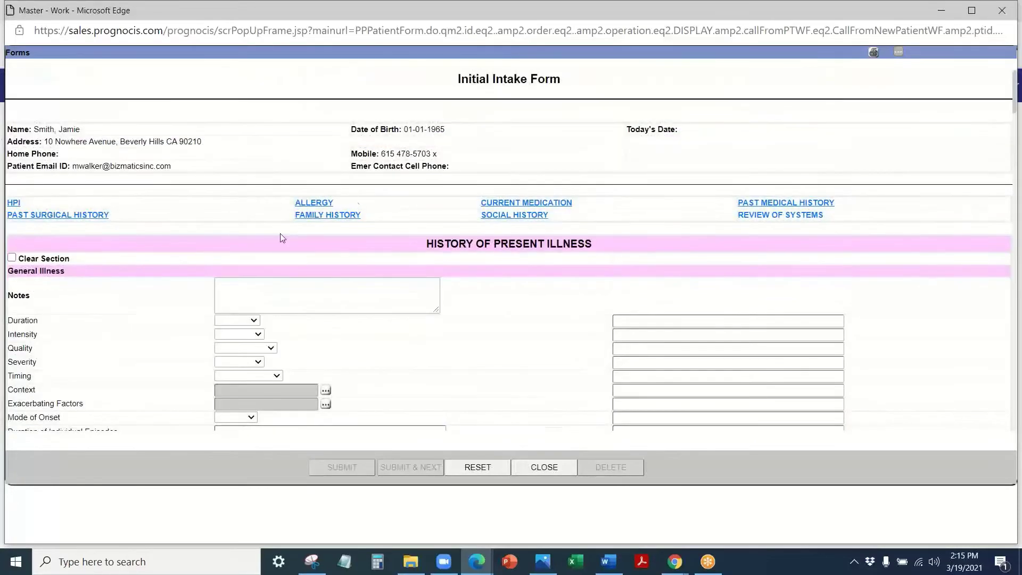
Set the general illness duration to 1 day in the Initial Intake Form, submit the form and close it
click(254, 322)
click(230, 343)
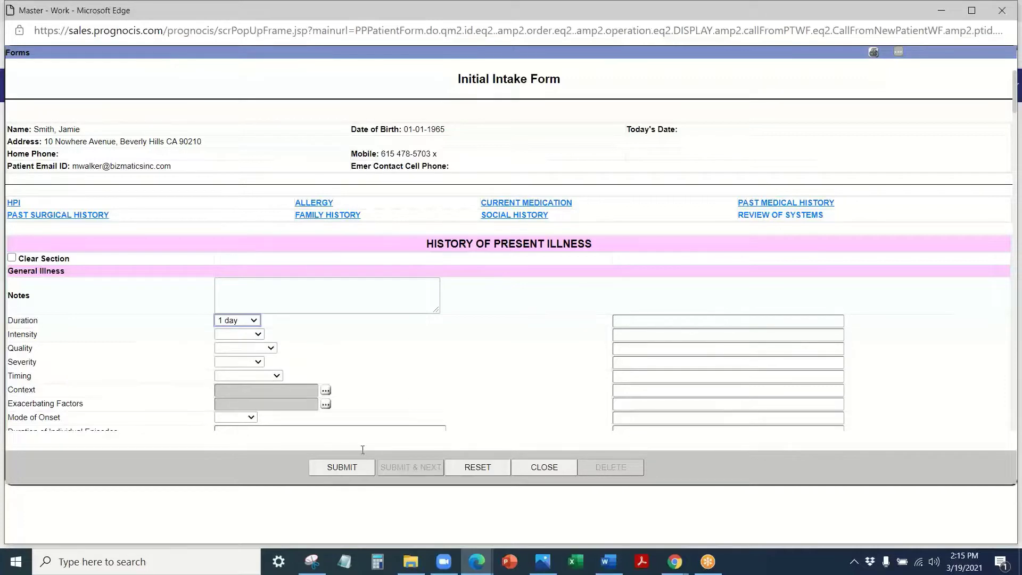
click(342, 468)
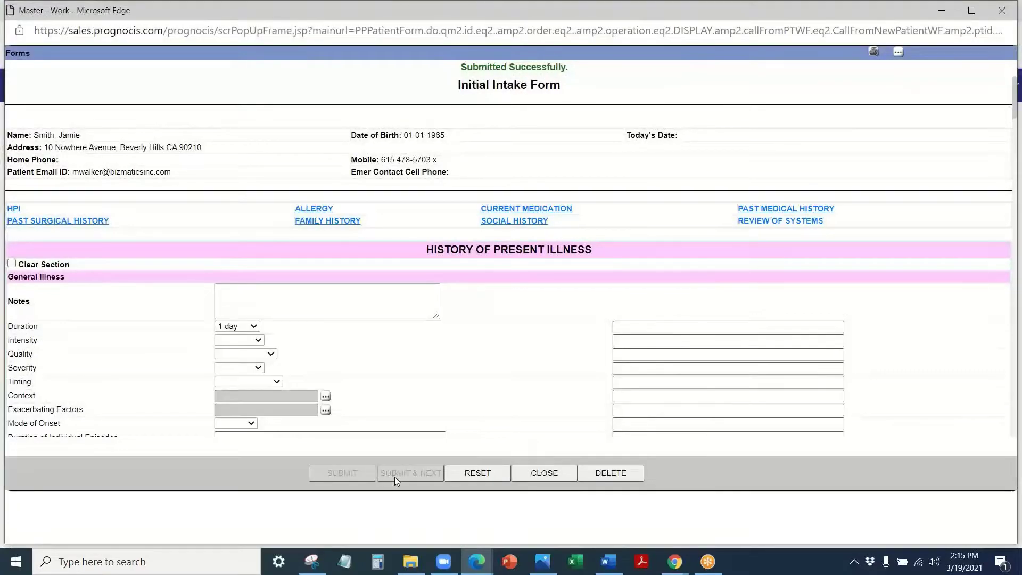
click(543, 473)
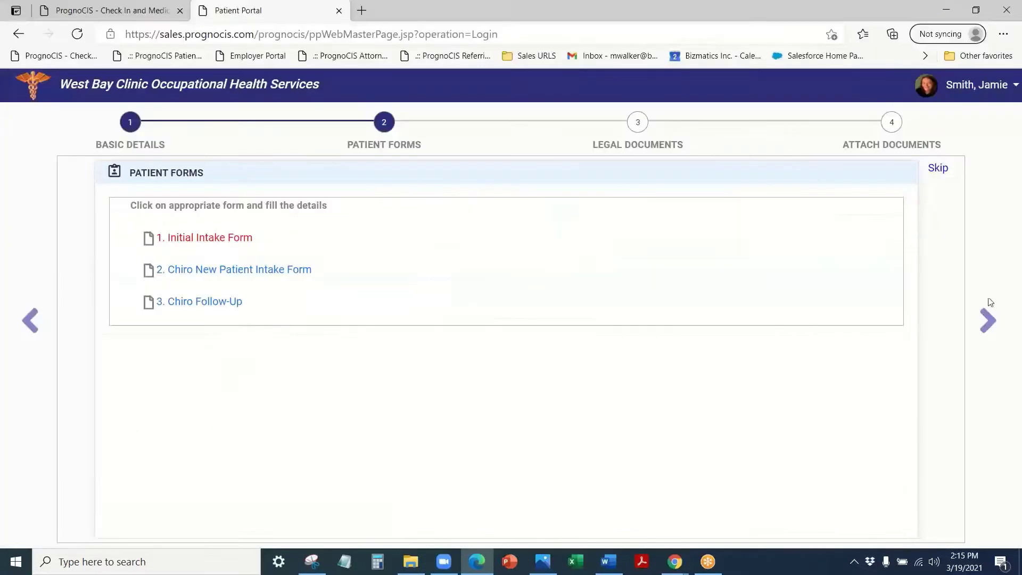
Advance to the legal documents and review the privacy notice acknowledgement through to its patient signature line
click(987, 321)
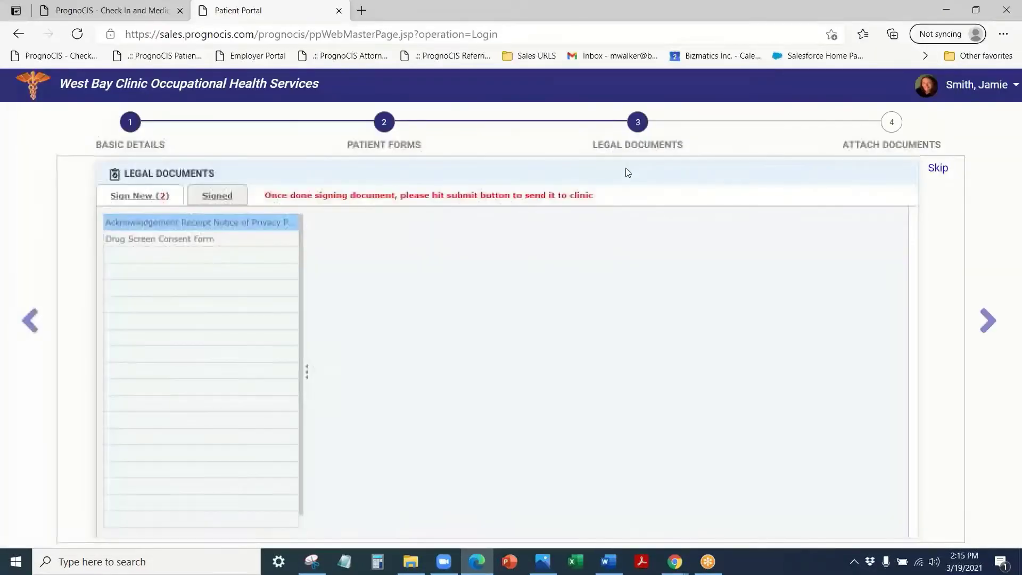
click(211, 227)
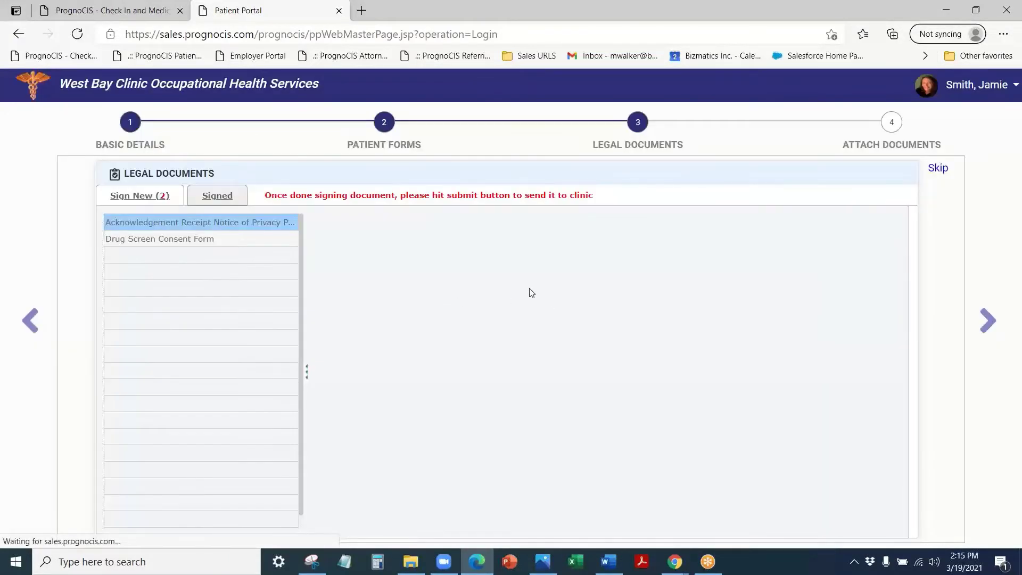
scroll(513, 309, down, 10)
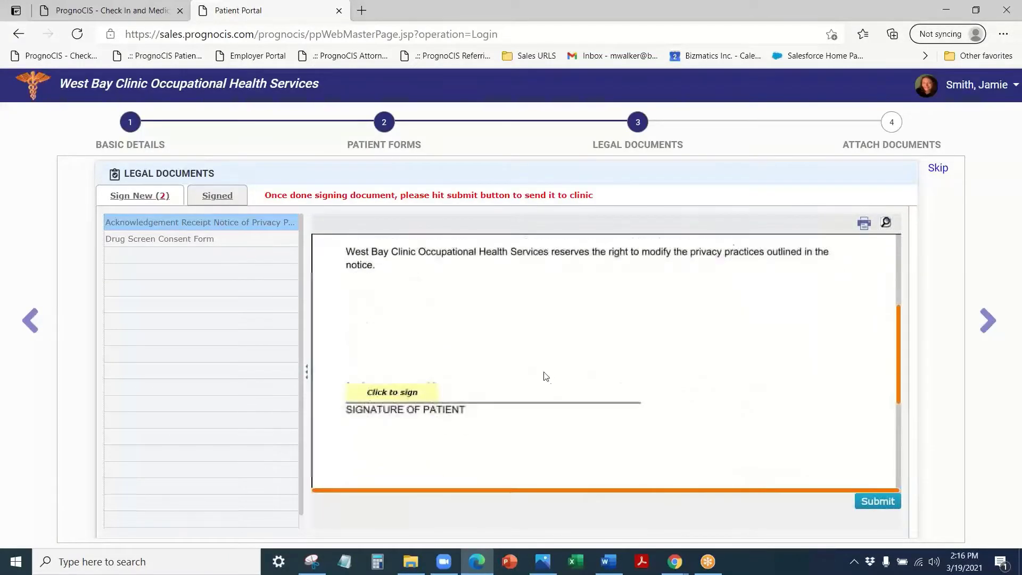
Open the Drug Screen Consent Form, read it through and add a handwritten scribble as the patient's signature
click(200, 240)
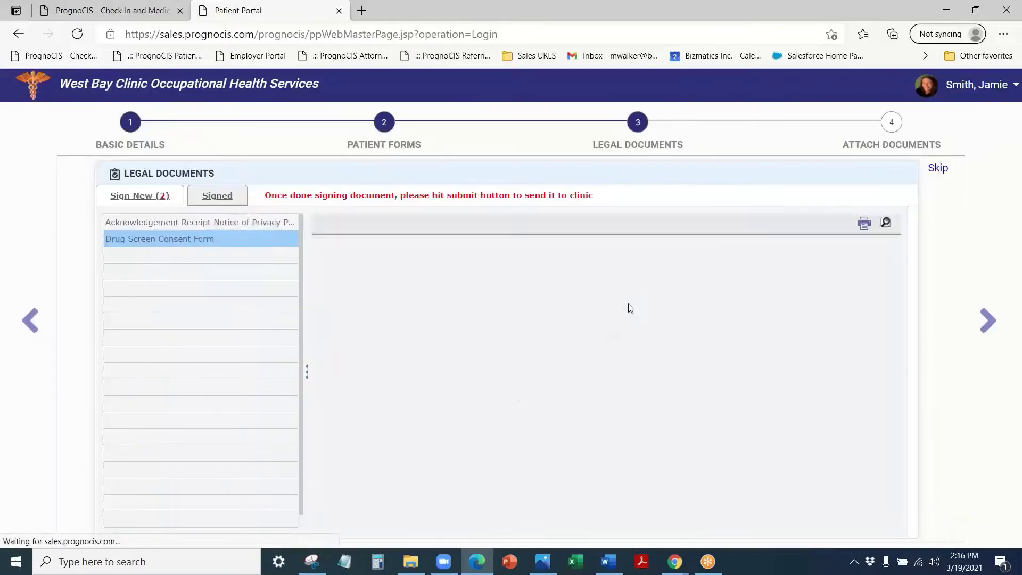
scroll(485, 382, down, 10)
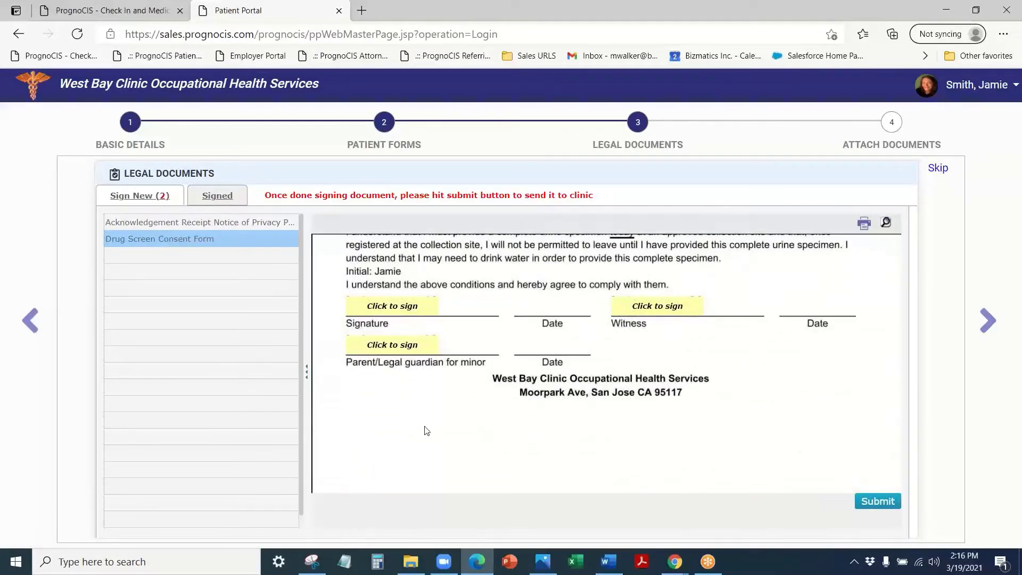
scroll(426, 425, up, 10)
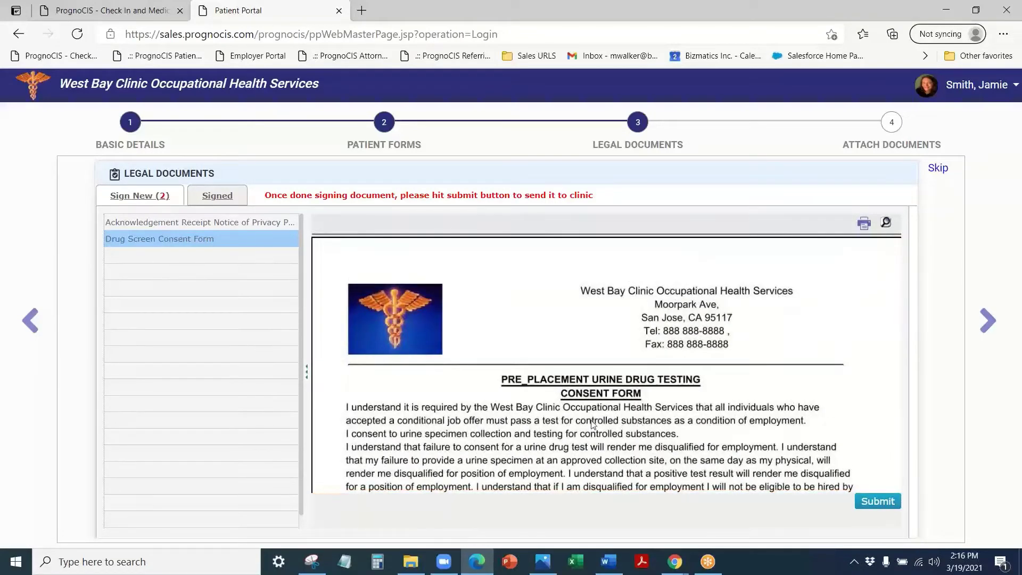
scroll(592, 424, down, 10)
click(393, 325)
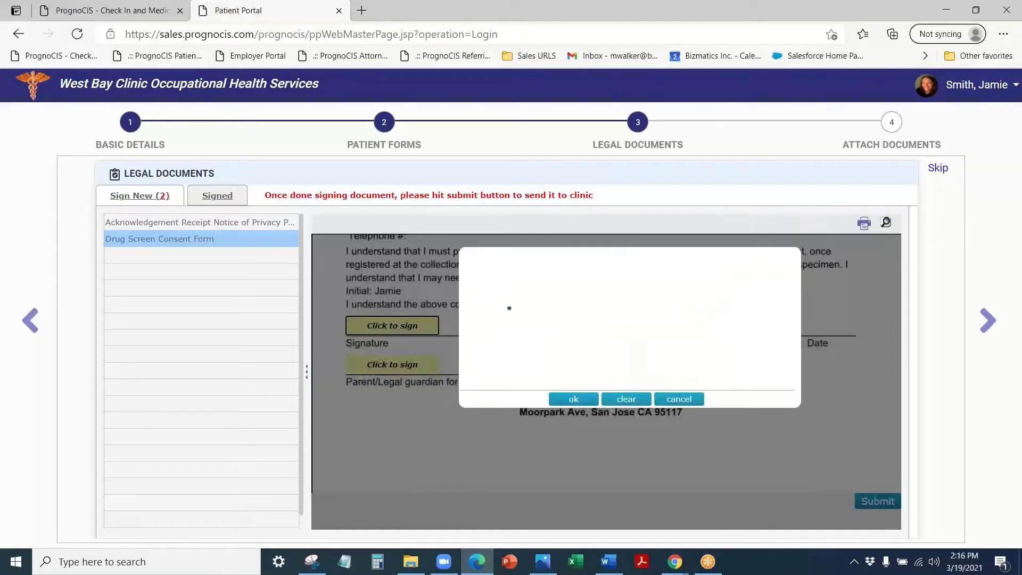
mouse_move(509, 307)
mouse_down()
mouse_move(606, 290)
mouse_move(636, 332)
mouse_up()
click(575, 399)
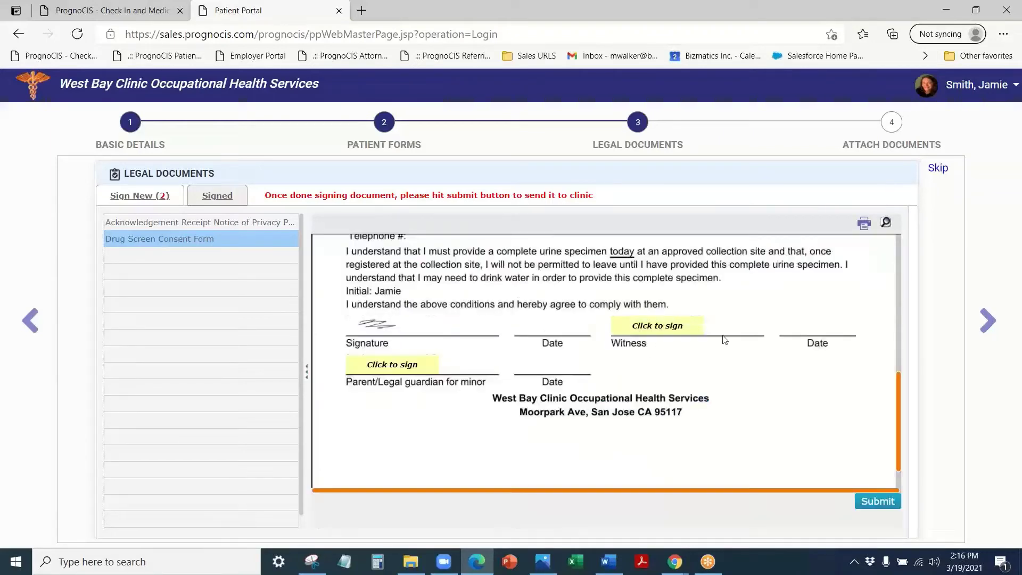
Sign the witness line of the Drug Screen Consent Form with a handwritten Z-shaped mark
click(675, 326)
mouse_move(528, 278)
mouse_down()
mouse_move(521, 325)
mouse_move(615, 332)
mouse_up()
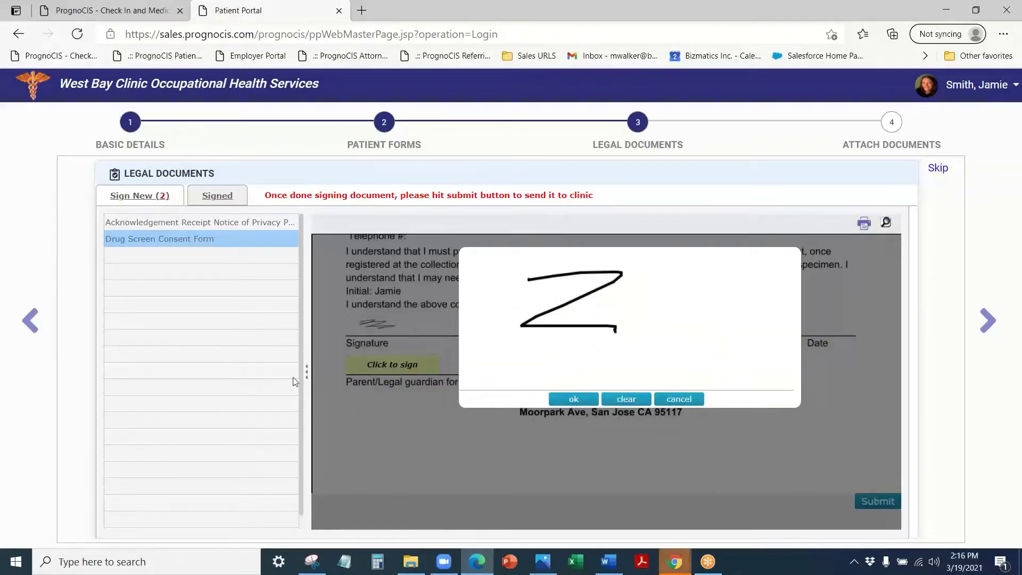
click(573, 399)
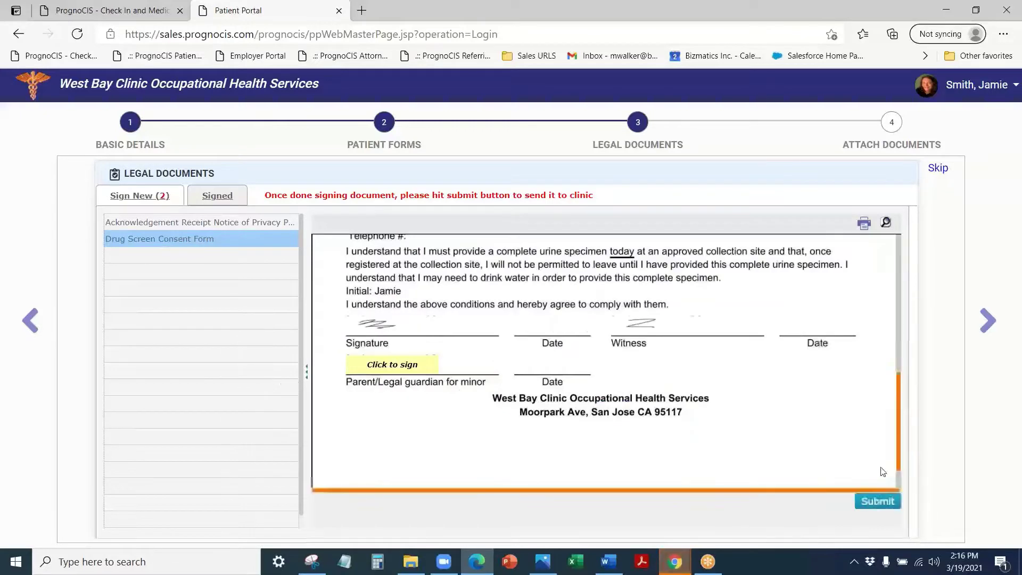
Advance to attaching documents and set the new document's category to Letter In and its subject to "Immunization Record"
click(998, 332)
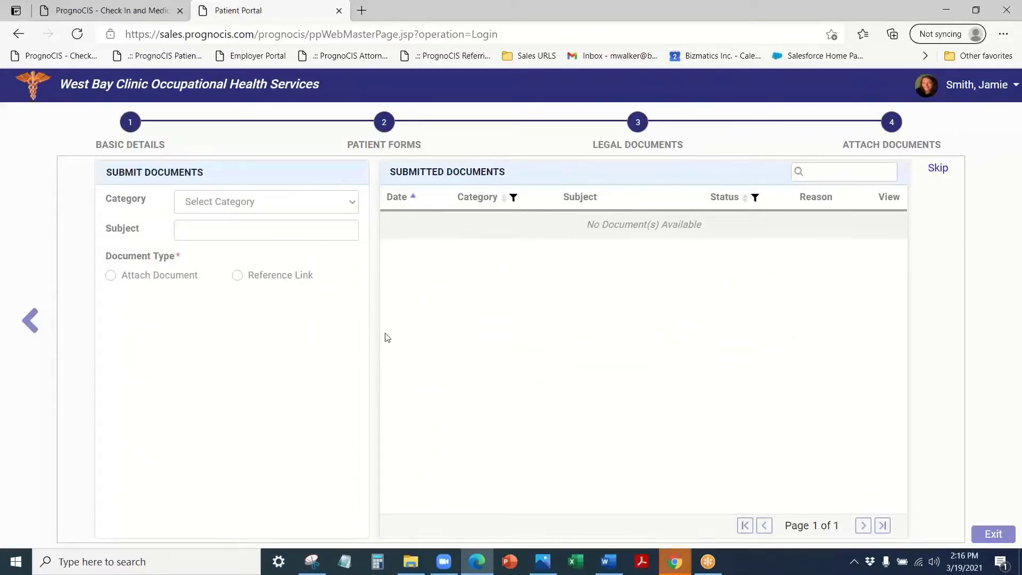
click(280, 201)
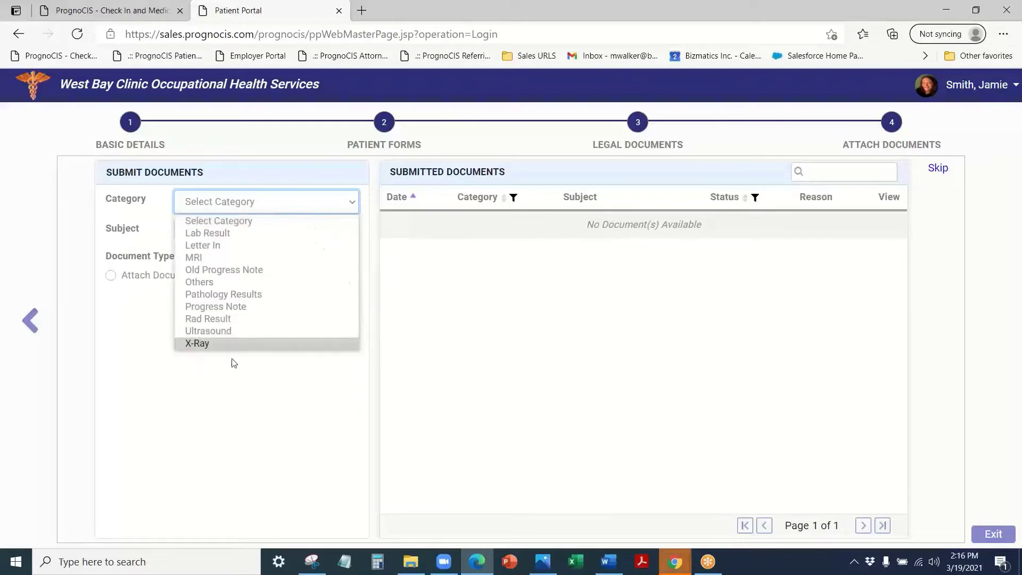
click(222, 246)
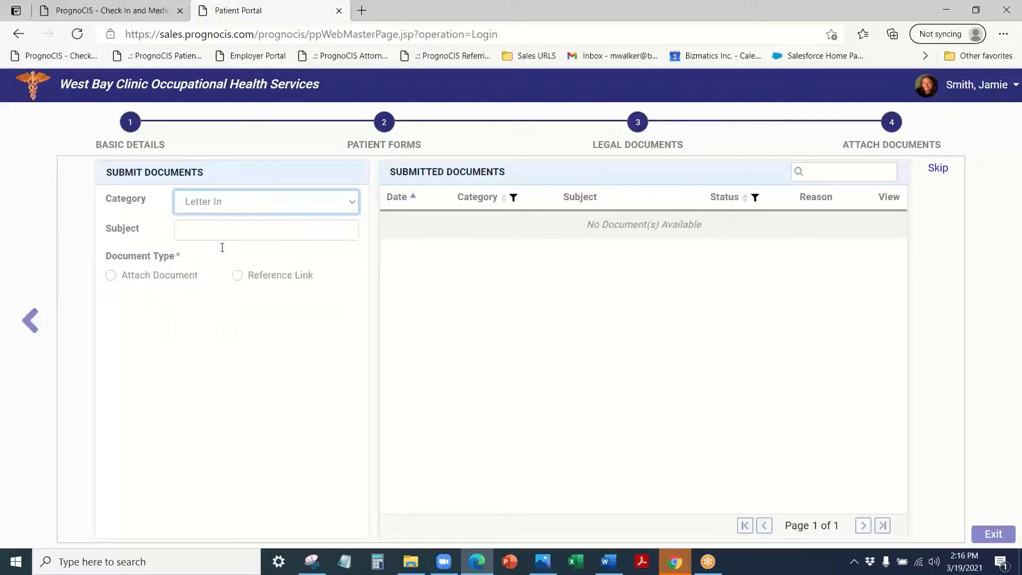
click(239, 226)
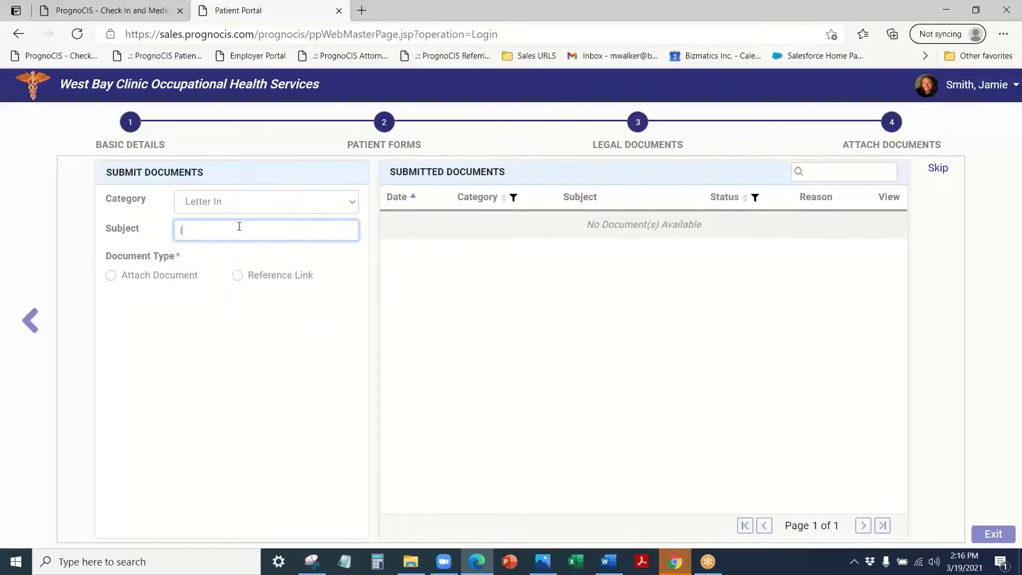
text(Immunicization Record)
Set the document type to Attach Document and choose the file doctor-3212067_1280 from Saved Pictures
click(110, 275)
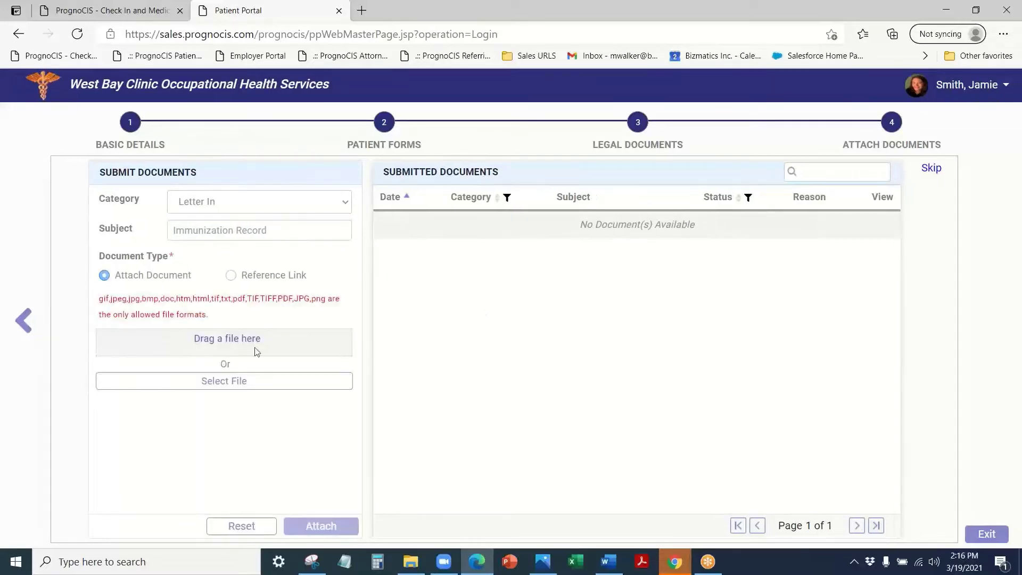
click(229, 377)
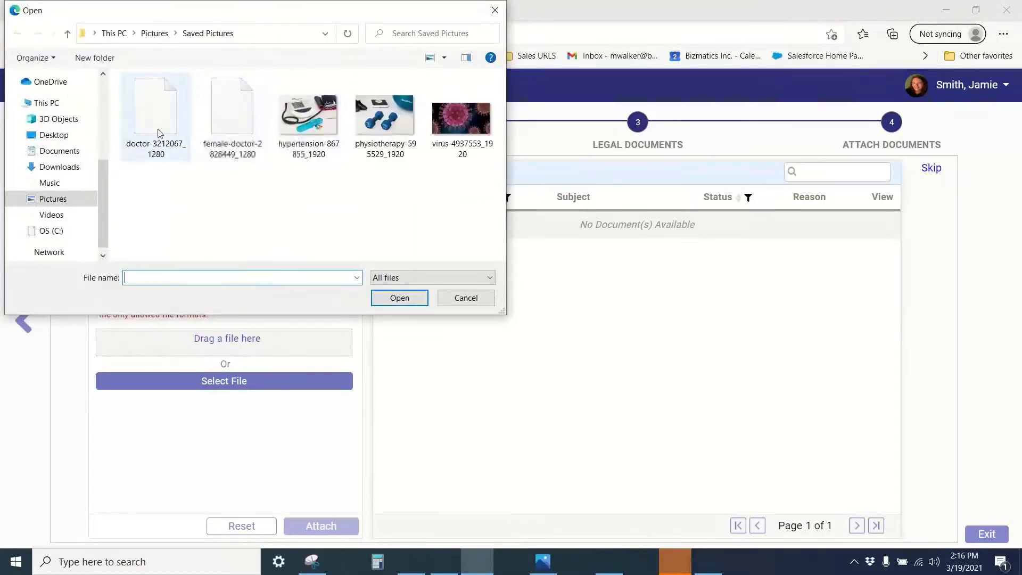
double_click(155, 106)
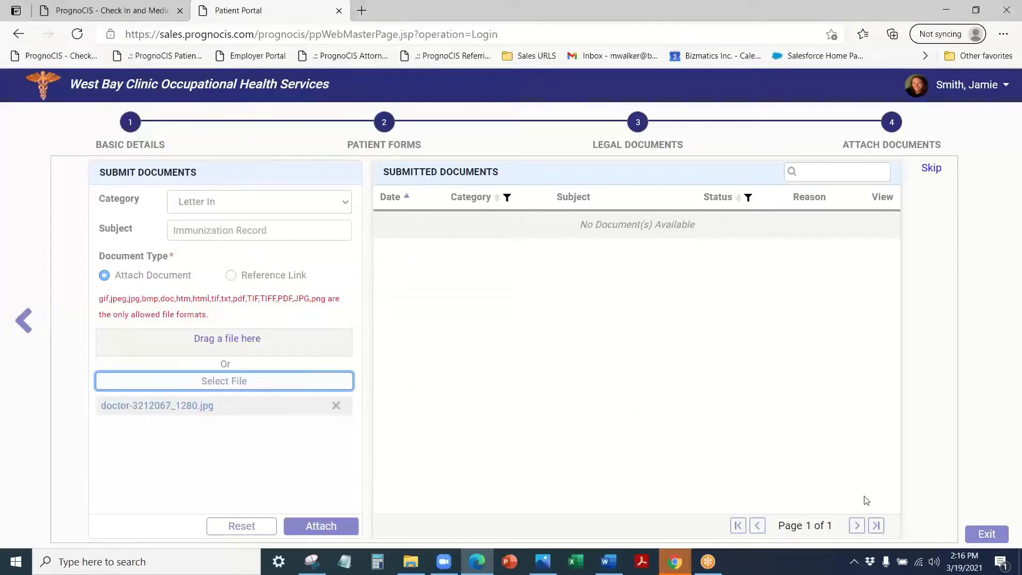
Attach the selected file to the patient's submitted documents and acknowledge the upload
click(356, 525)
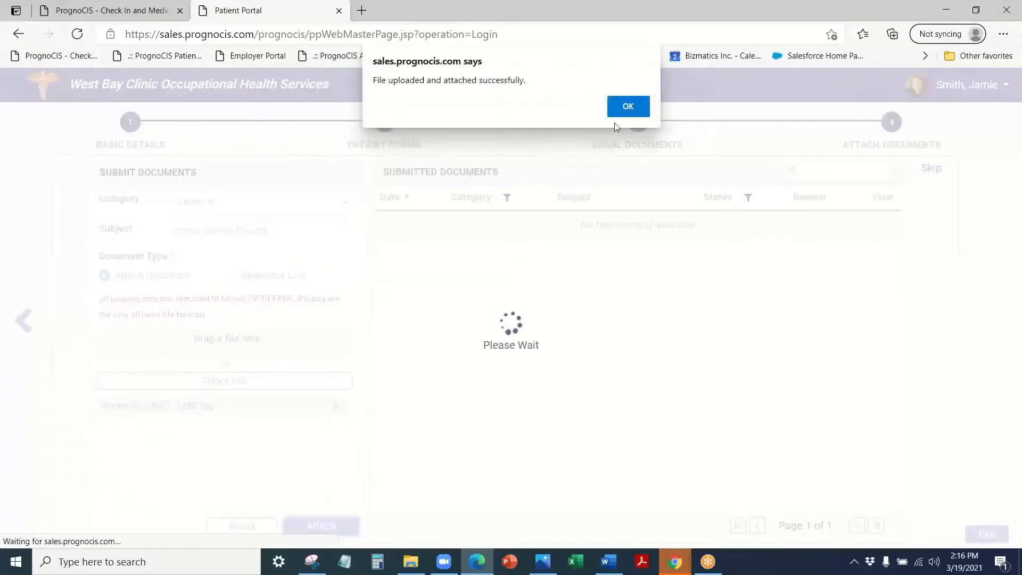
click(613, 104)
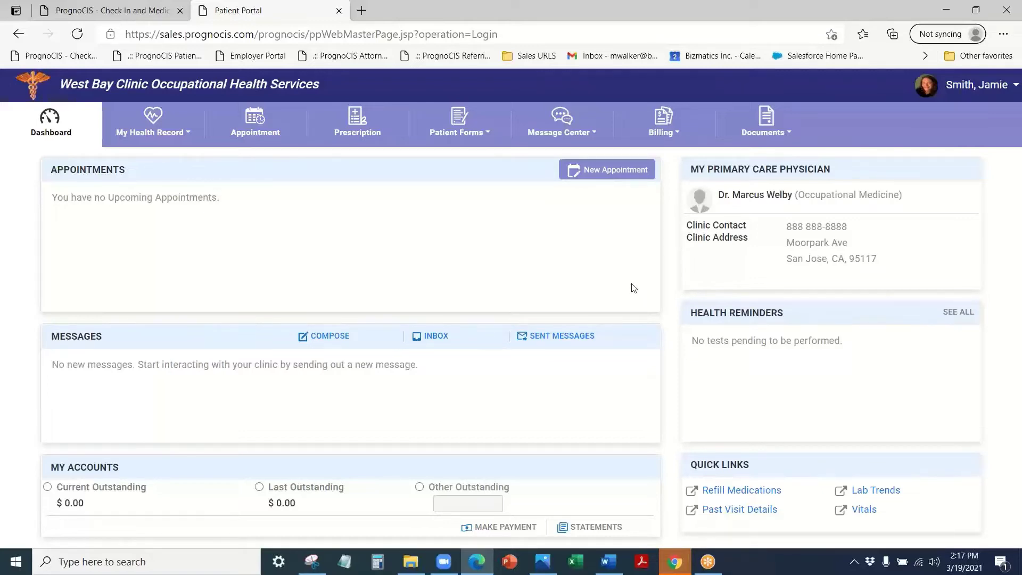
Switch to the clinic-side PrognoCIS window in Chrome and open the appointment schedule
mouse_move(676, 566)
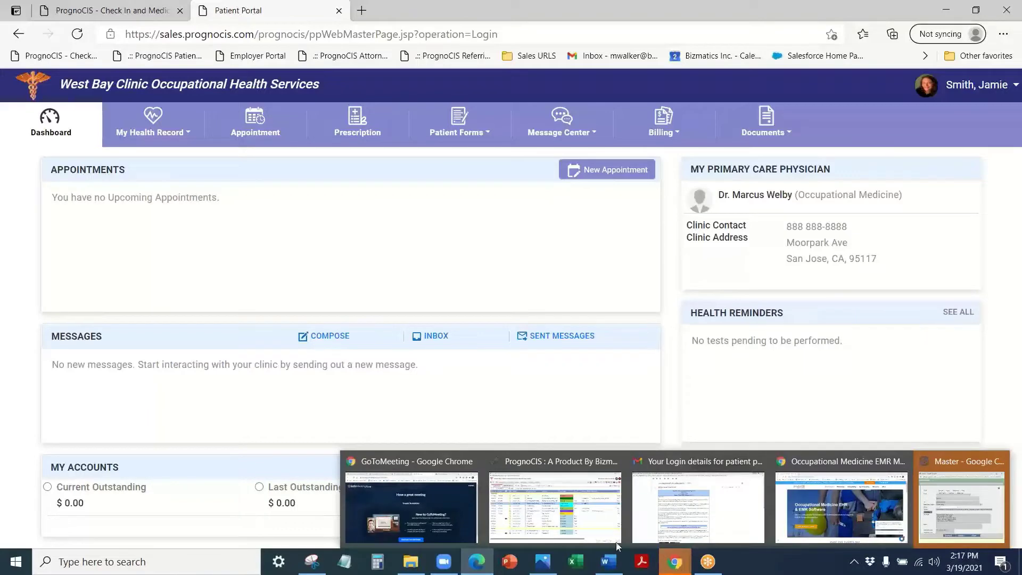
click(548, 529)
mouse_move(109, 66)
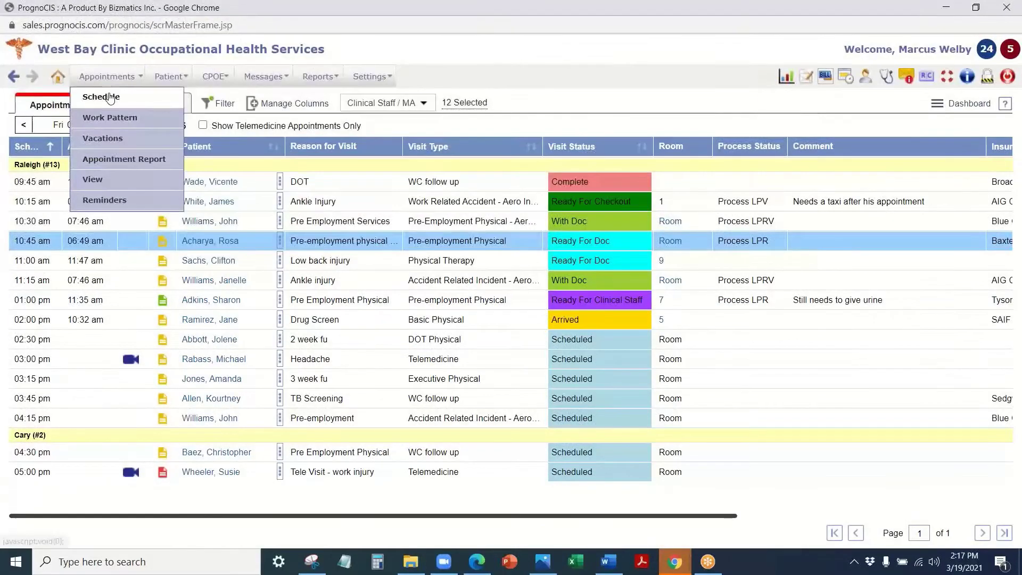
click(104, 96)
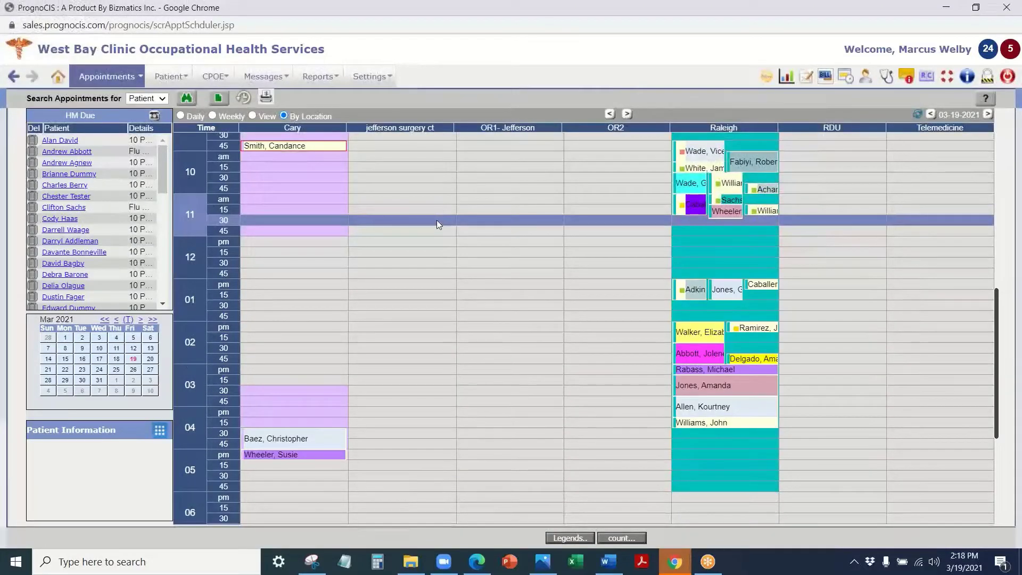
Compare the schedule's View, Daily and Weekly layouts, ending on the Daily layout
click(254, 115)
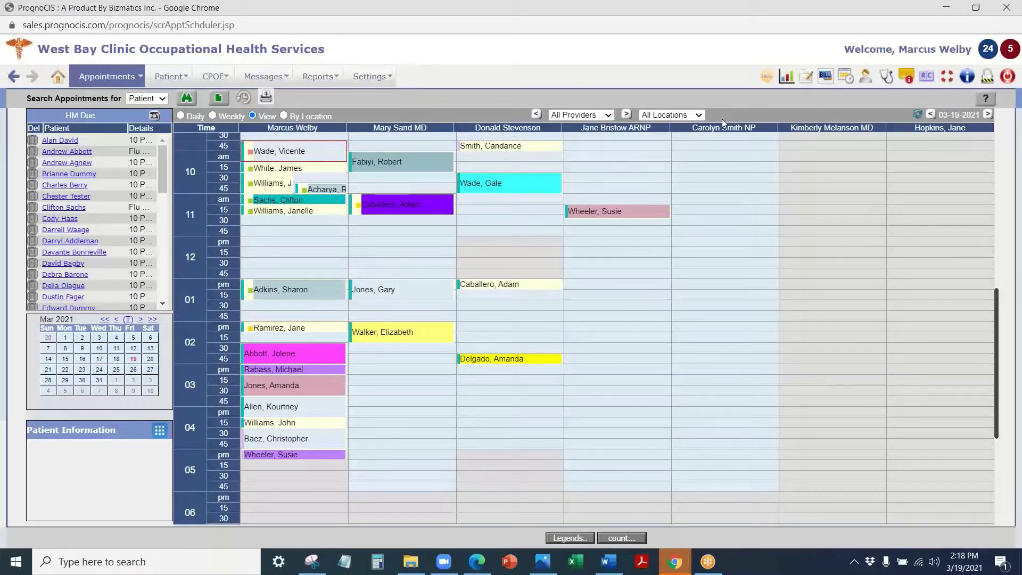
click(181, 116)
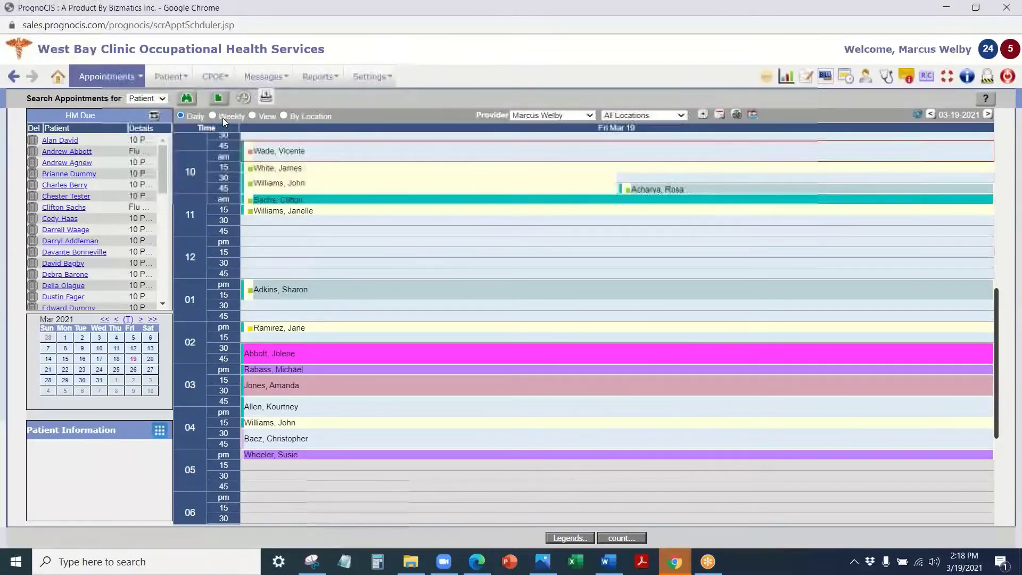
click(213, 116)
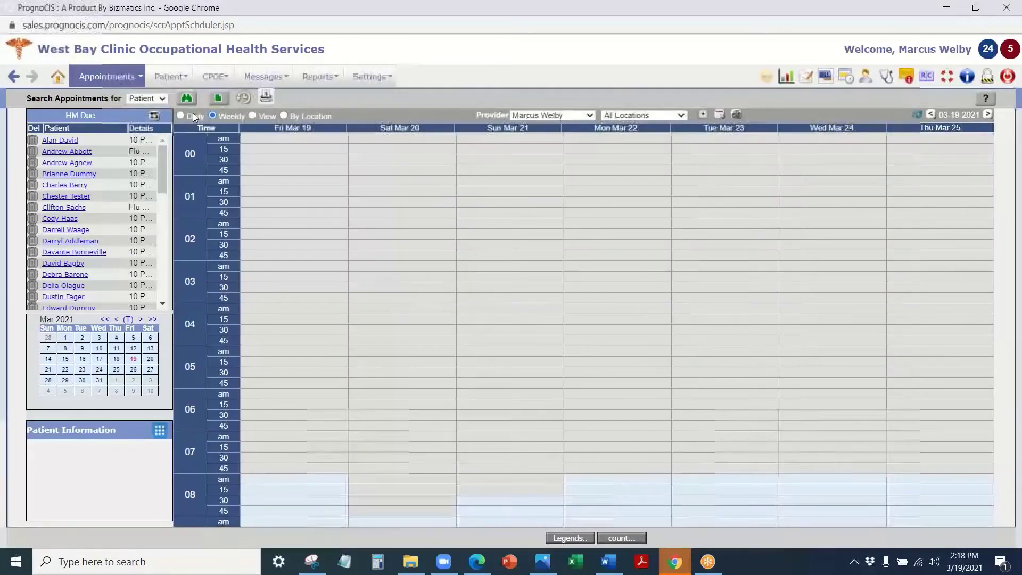
click(180, 116)
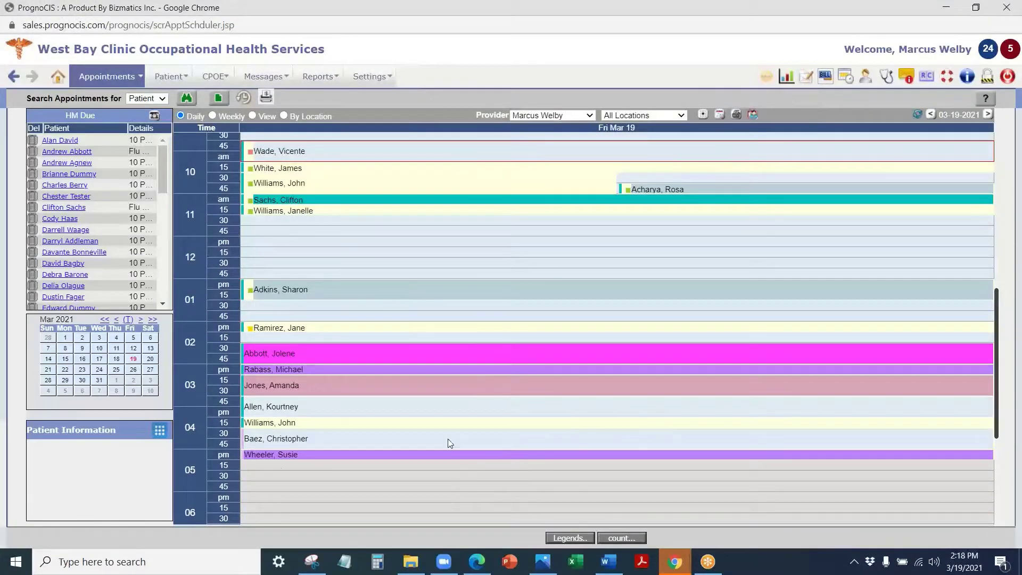
Start a new appointment for 03-19-2021 at 11:30 am, and look over the New Patient form before closing it
mouse_move(444, 151)
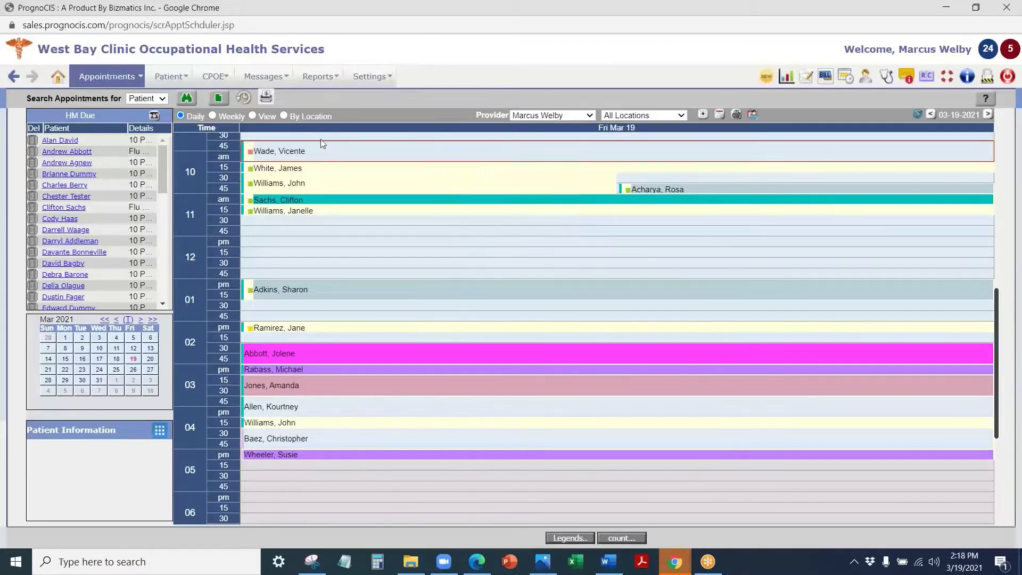
click(317, 226)
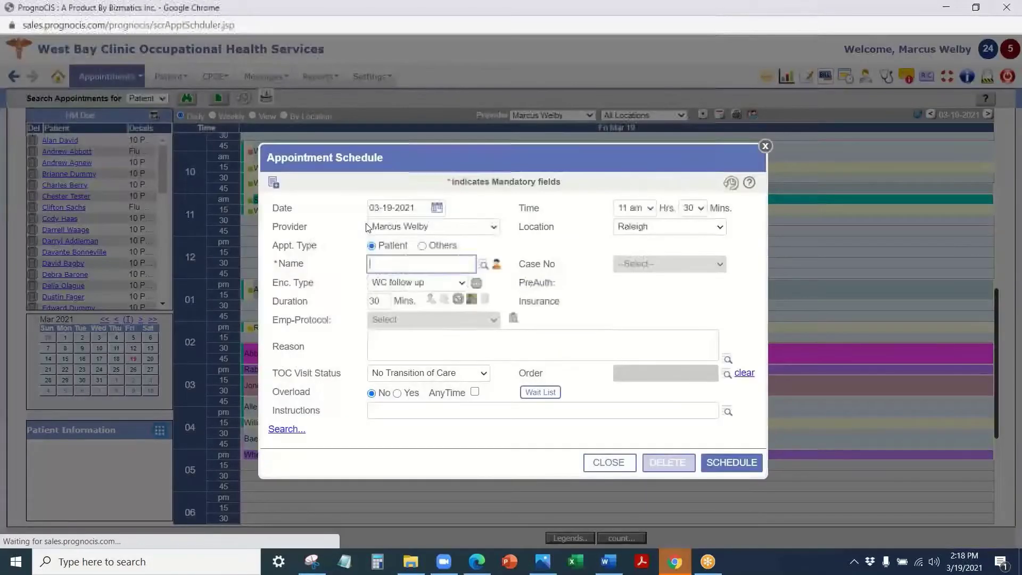
click(275, 183)
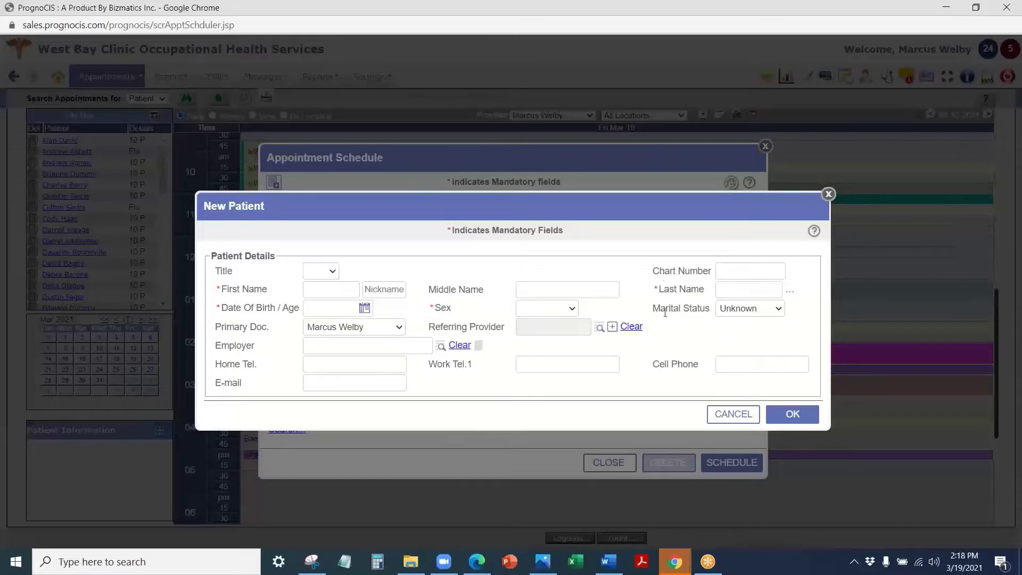
click(828, 194)
Search the patient list by the patient's last and first name and select that patient for the appointment
click(428, 262)
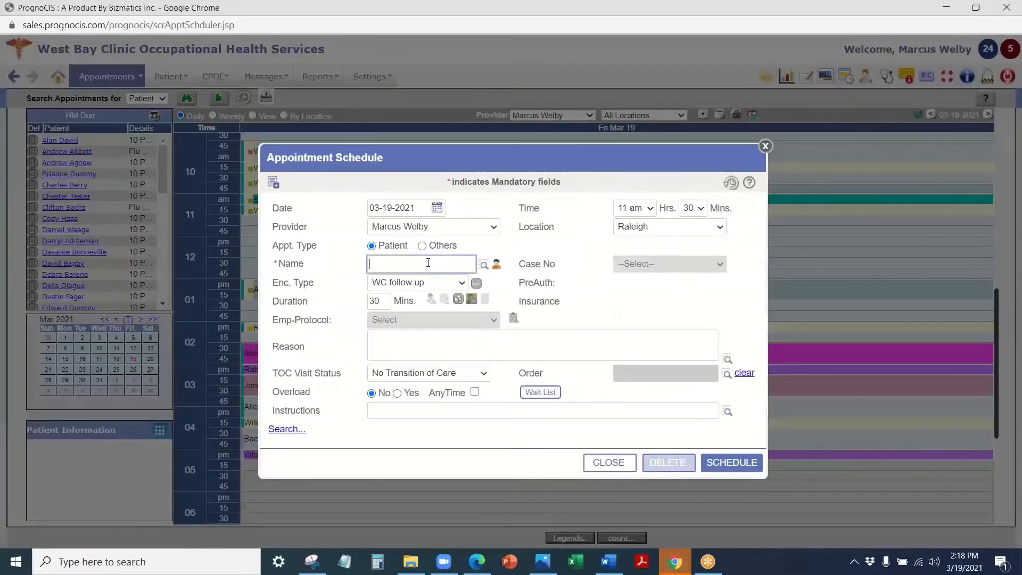
text(jones)
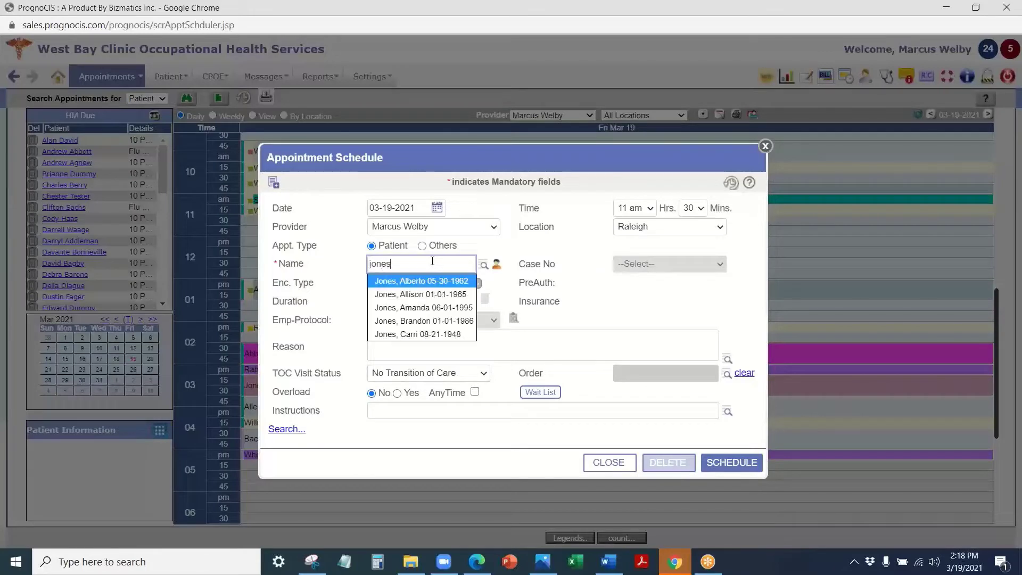
click(483, 264)
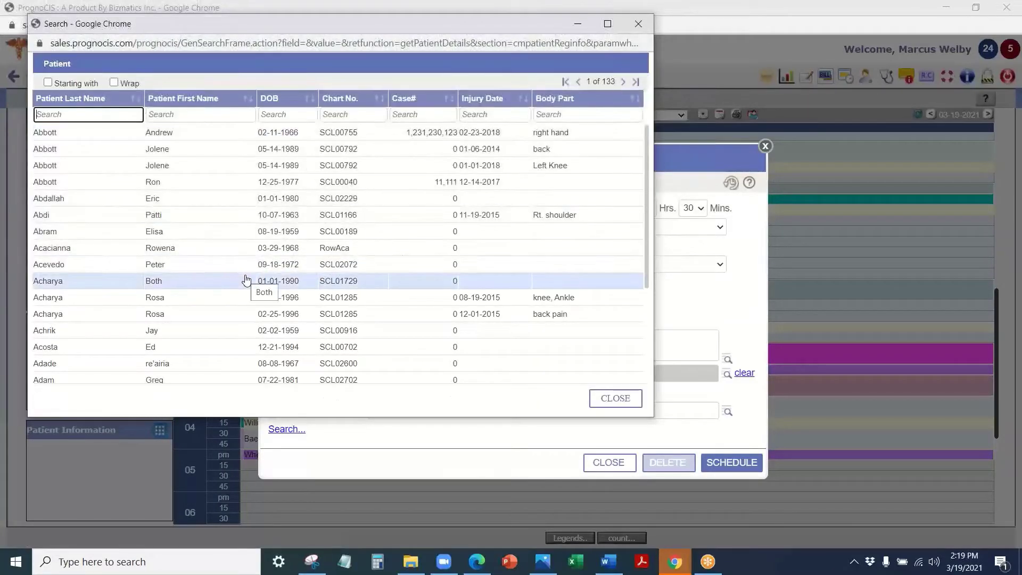
text(si)
key(BackSpace)
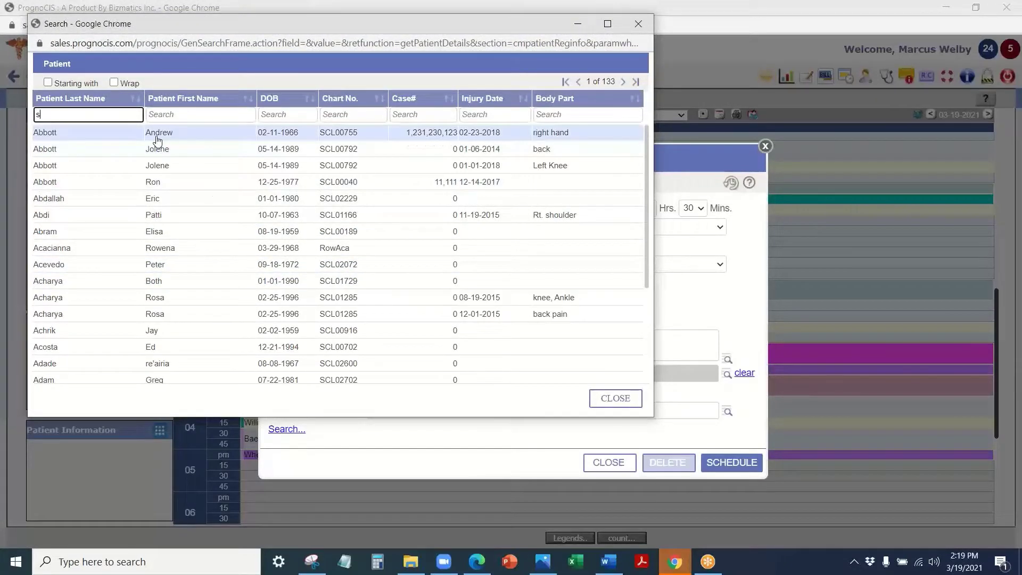
text(mith)
key(Tab)
text(jamie)
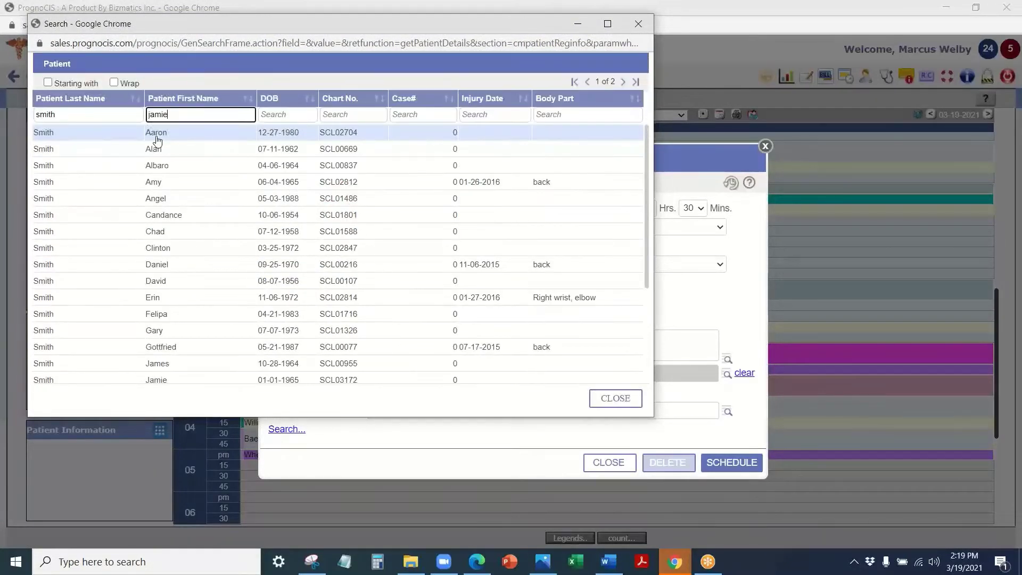
click(169, 137)
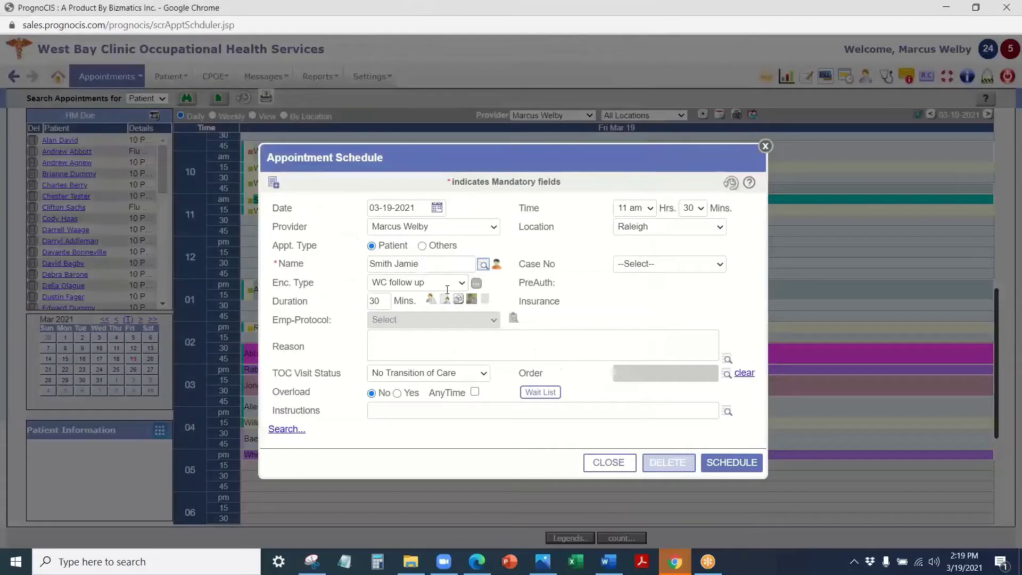
Set the encounter type to Pre-Employment Physical - Aero Industries and the employer protocol to Pre-Employment Physical
click(448, 282)
scroll(443, 469, down, 1)
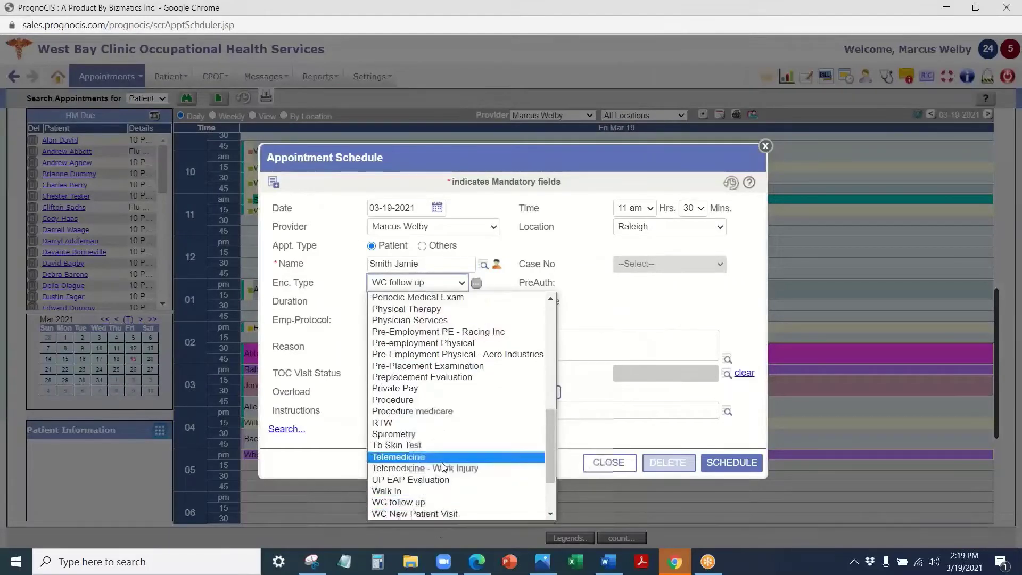
click(442, 354)
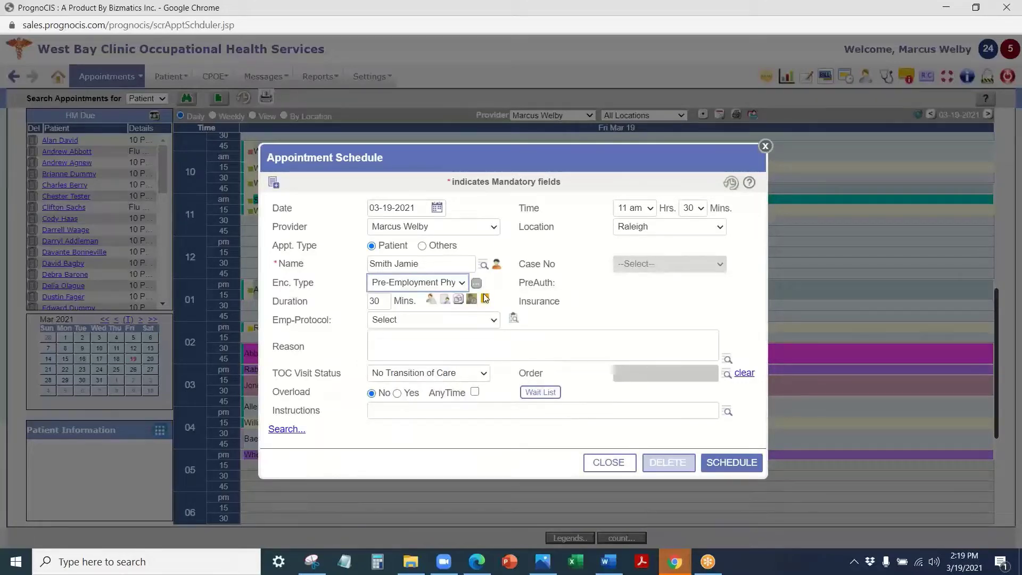
click(448, 319)
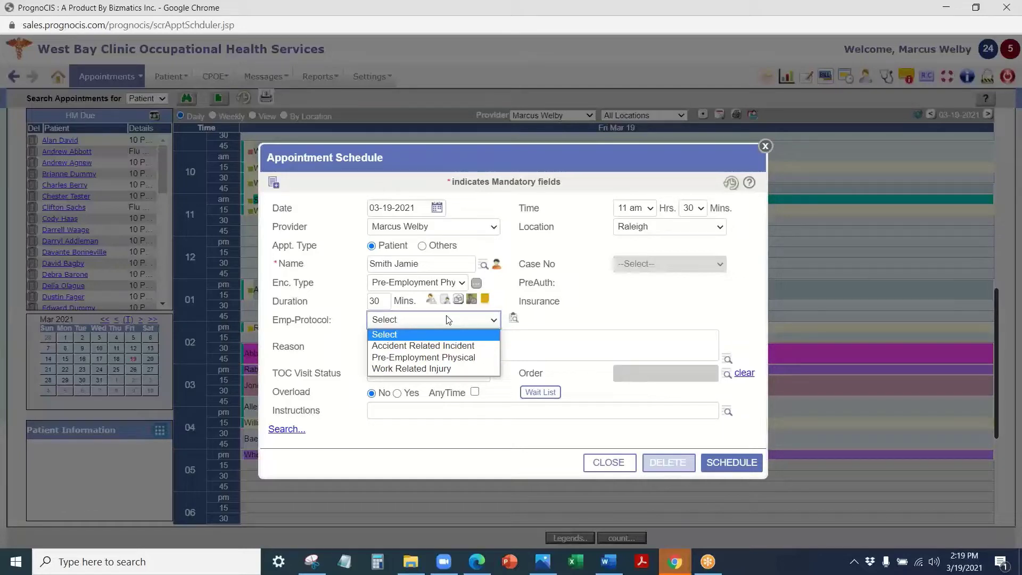
click(435, 359)
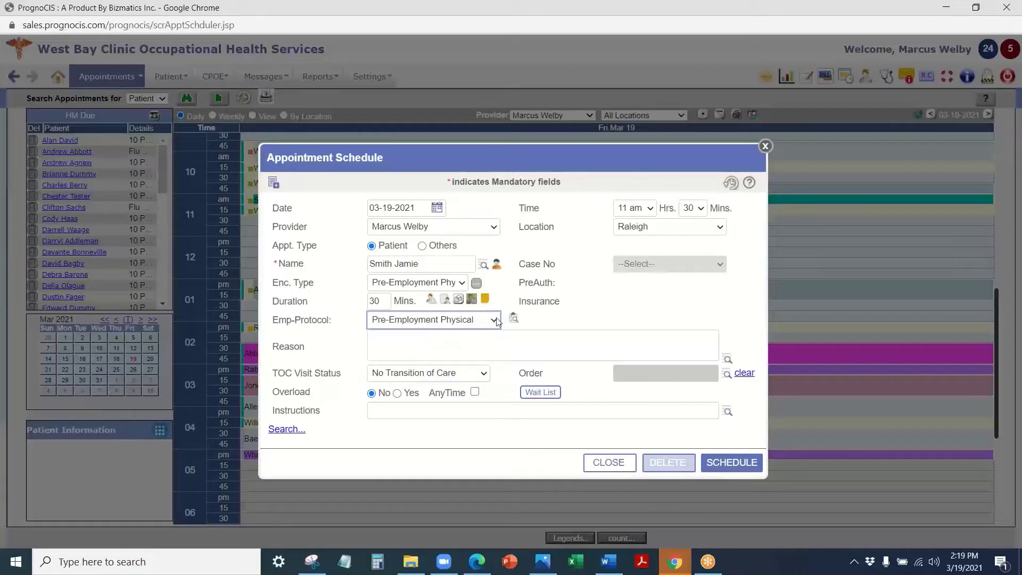
Review the employer protocol's tests, trying the Chest (PA and LAT) X-ray selection off and back on, and close the list without saving
click(512, 318)
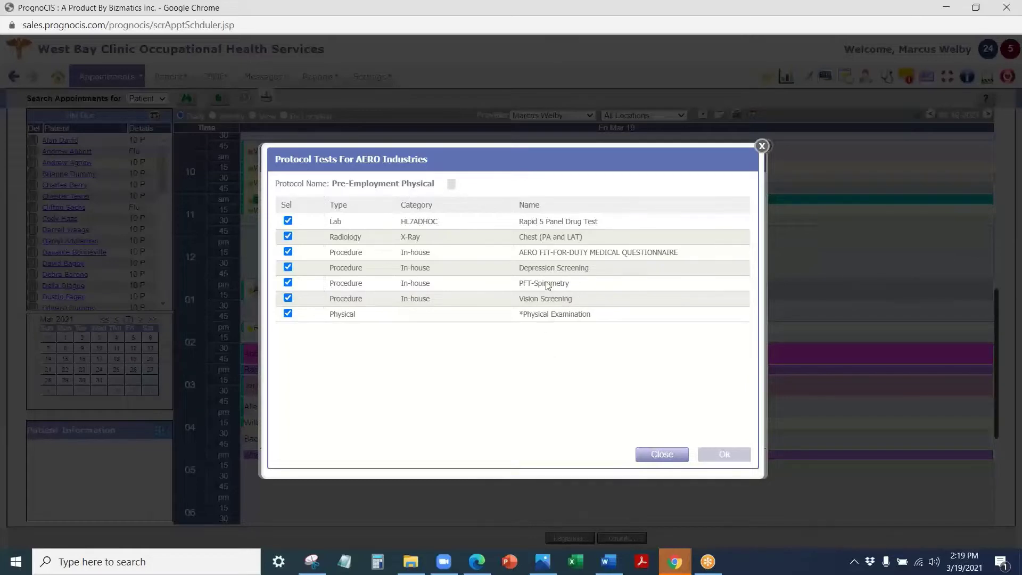
click(287, 237)
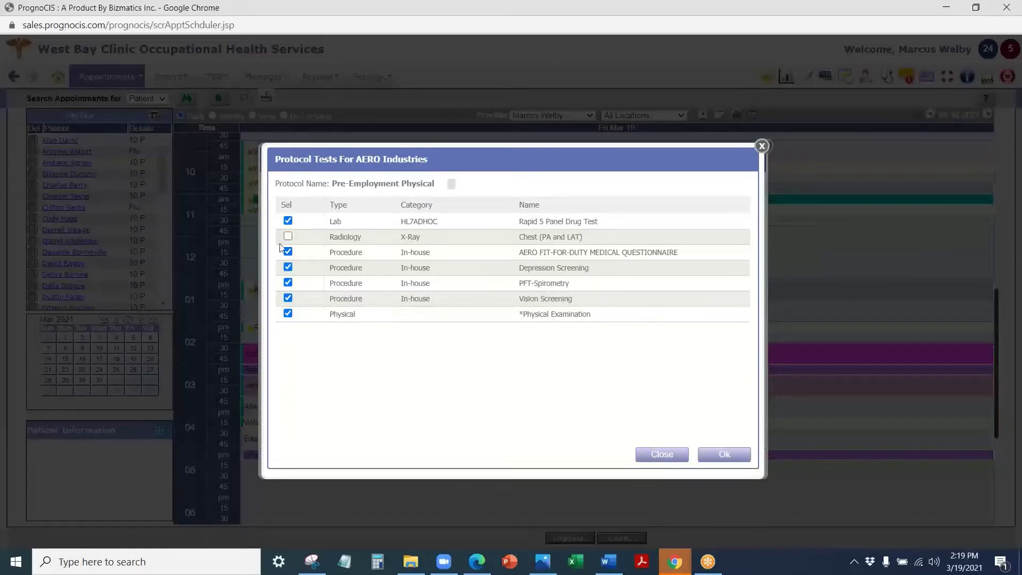
click(287, 237)
click(761, 147)
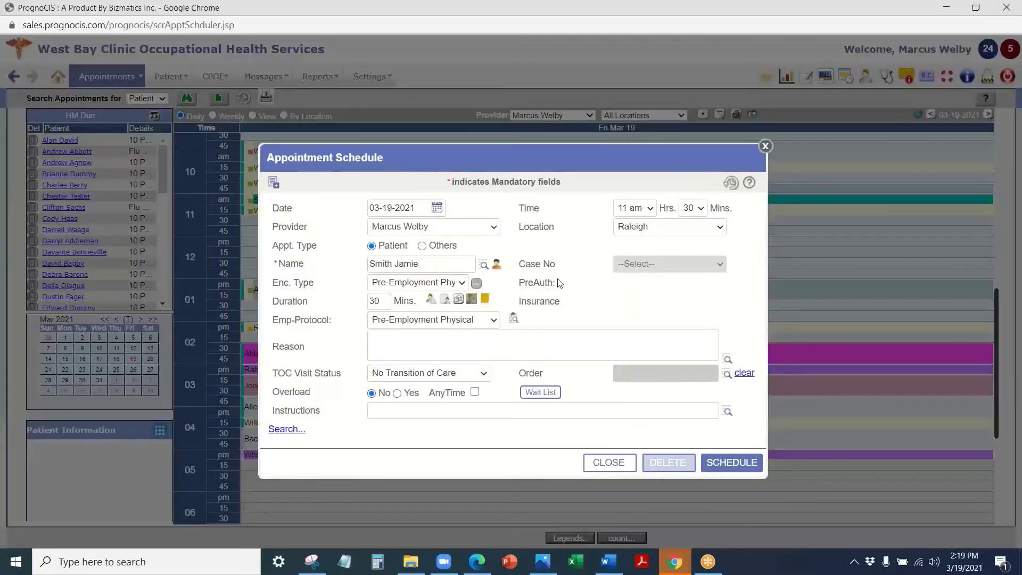
Bring up the patient search list twice to examine its columns, closing it without choosing another patient
click(419, 349)
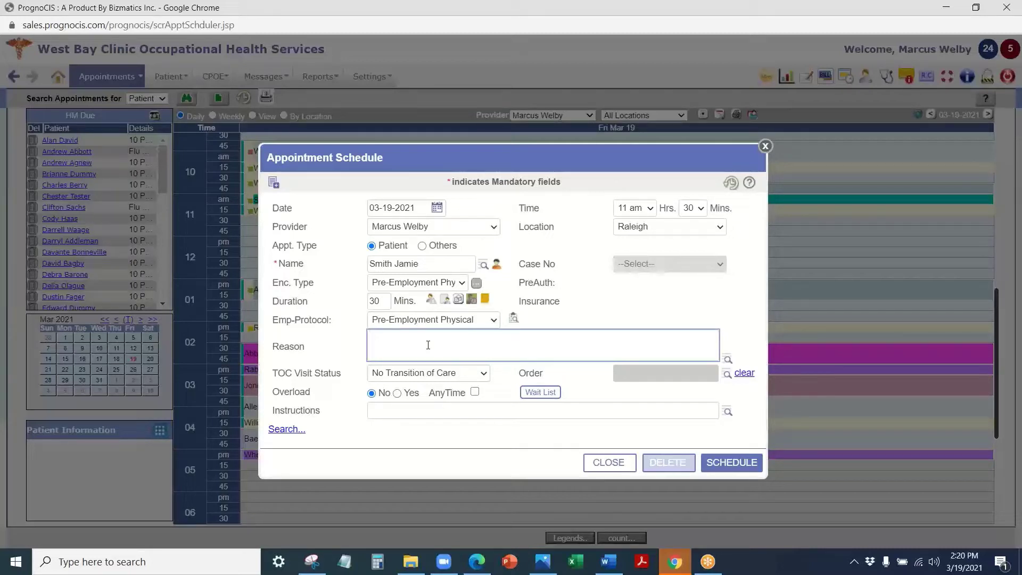
click(483, 265)
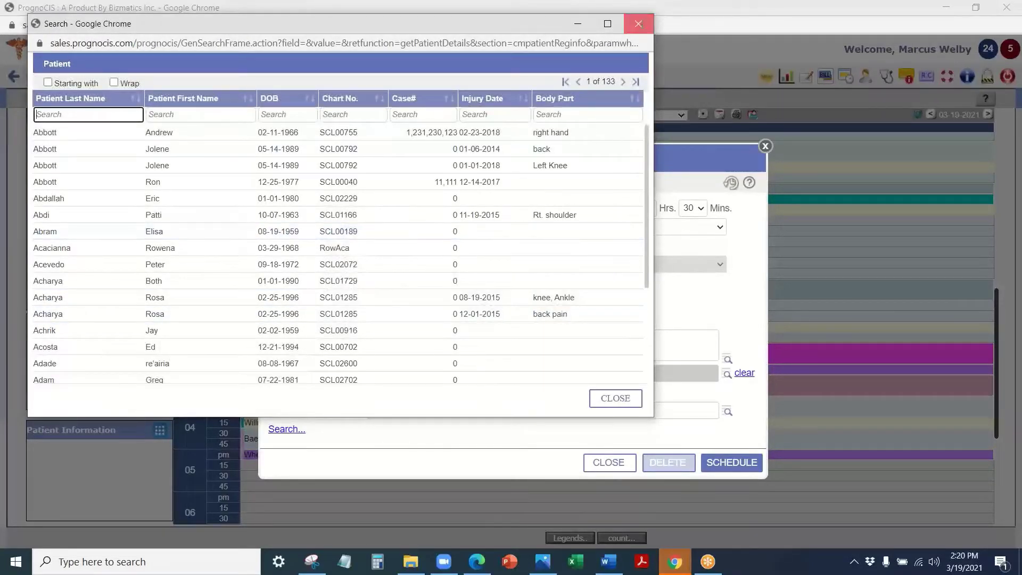
click(638, 24)
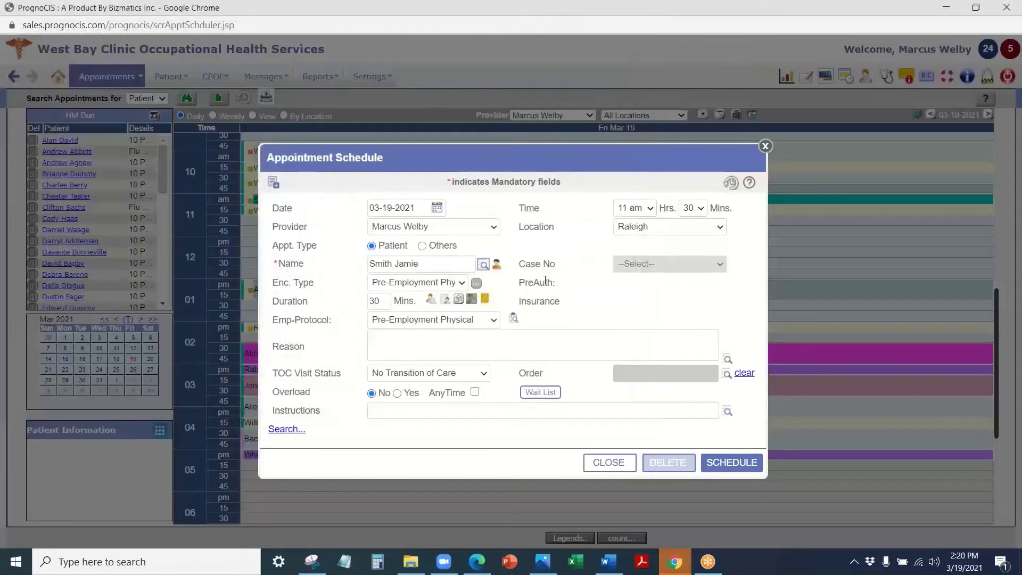
click(483, 265)
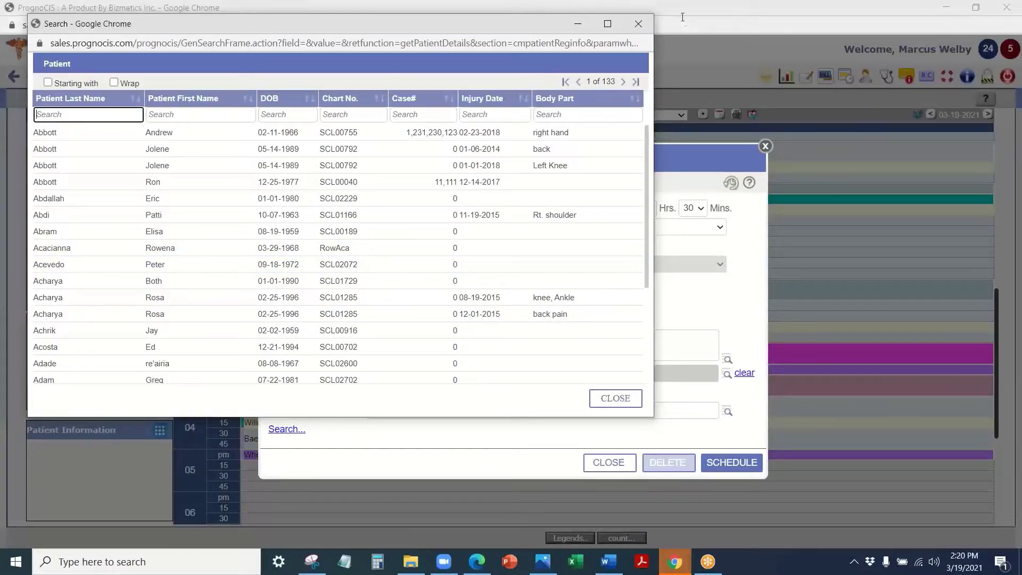
click(638, 23)
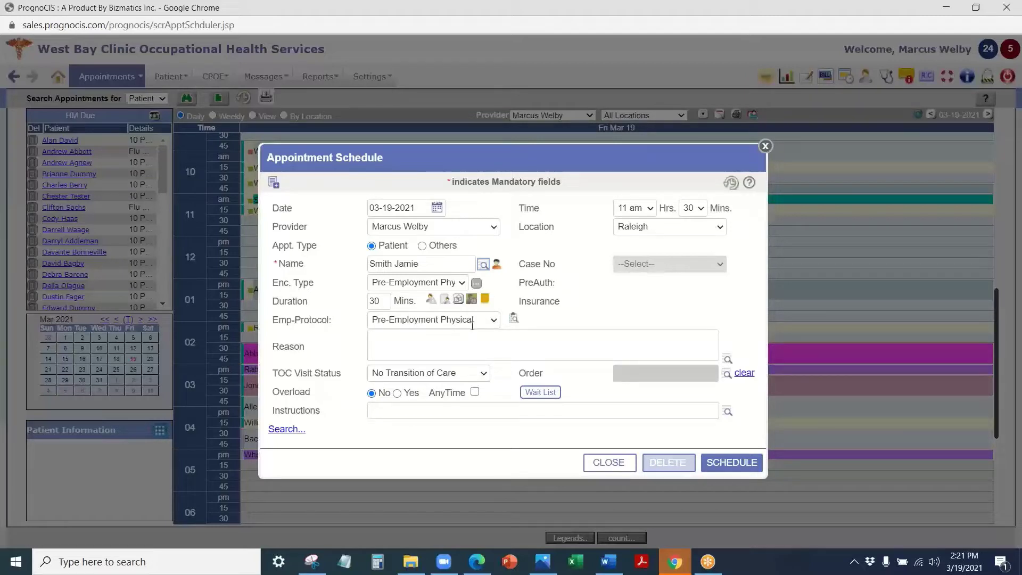
click(441, 351)
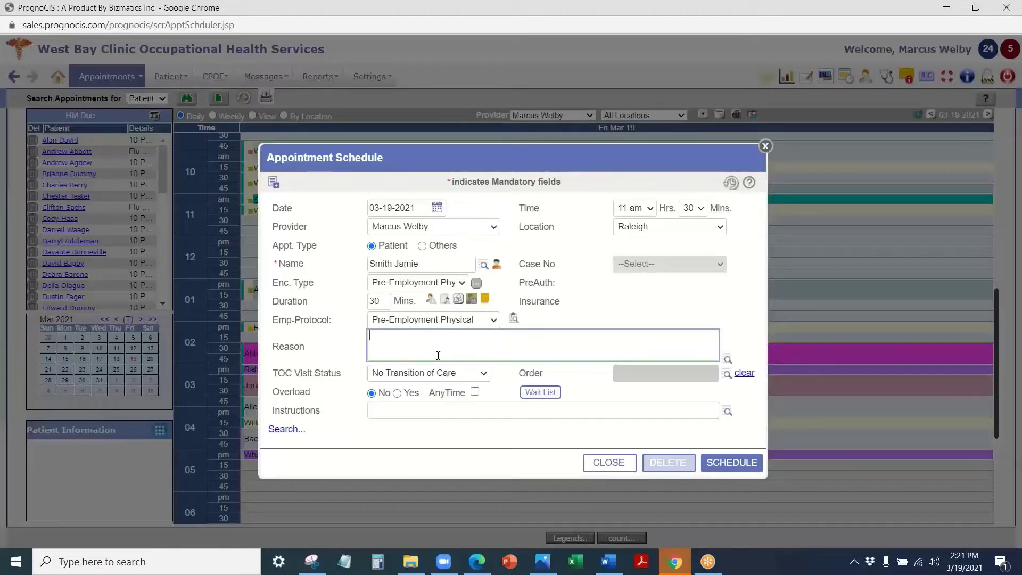
click(401, 410)
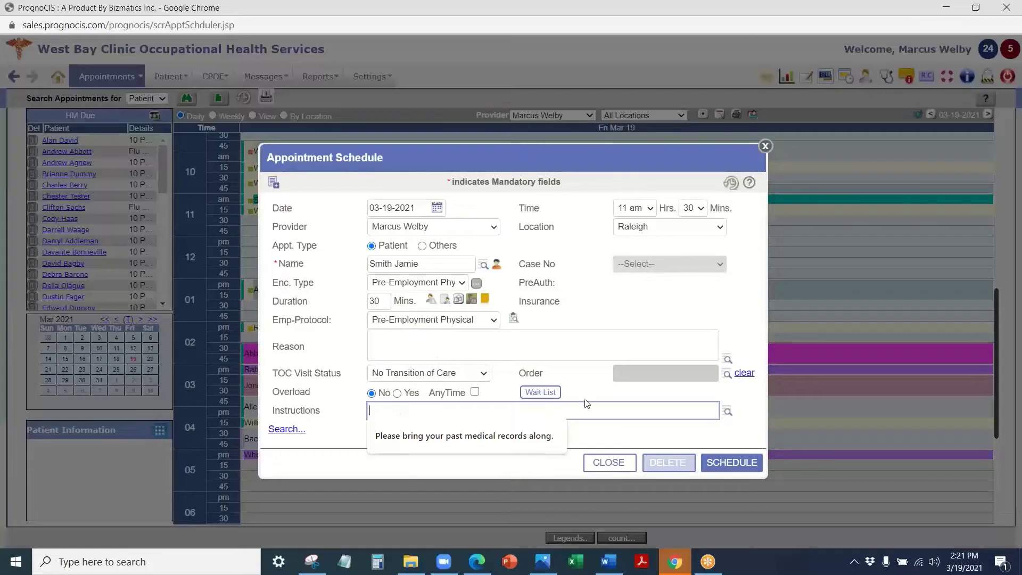
click(566, 371)
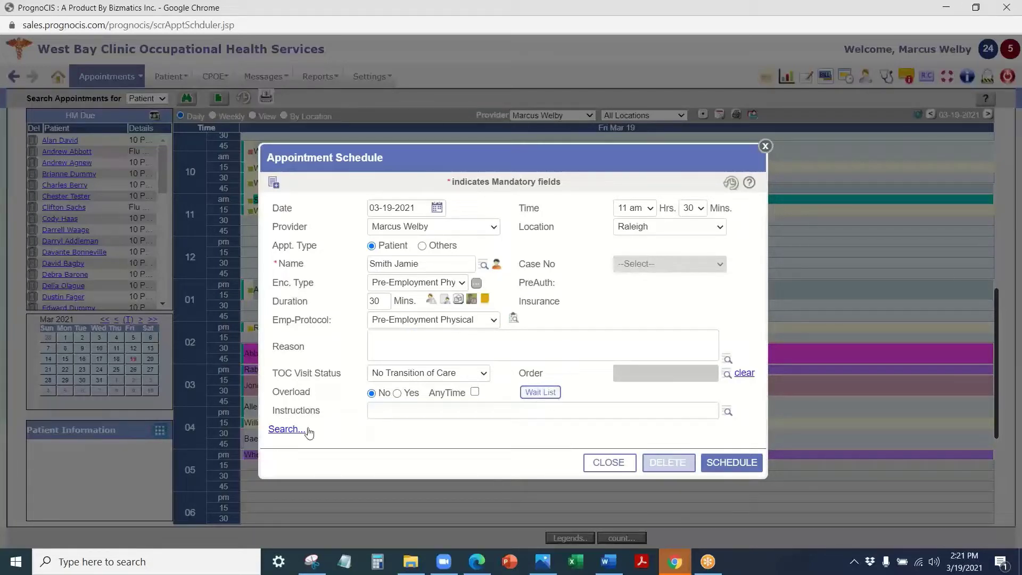
Search the provider's earliest openings in Raleigh on Tuesdays only, and close the search without choosing a slot
click(287, 429)
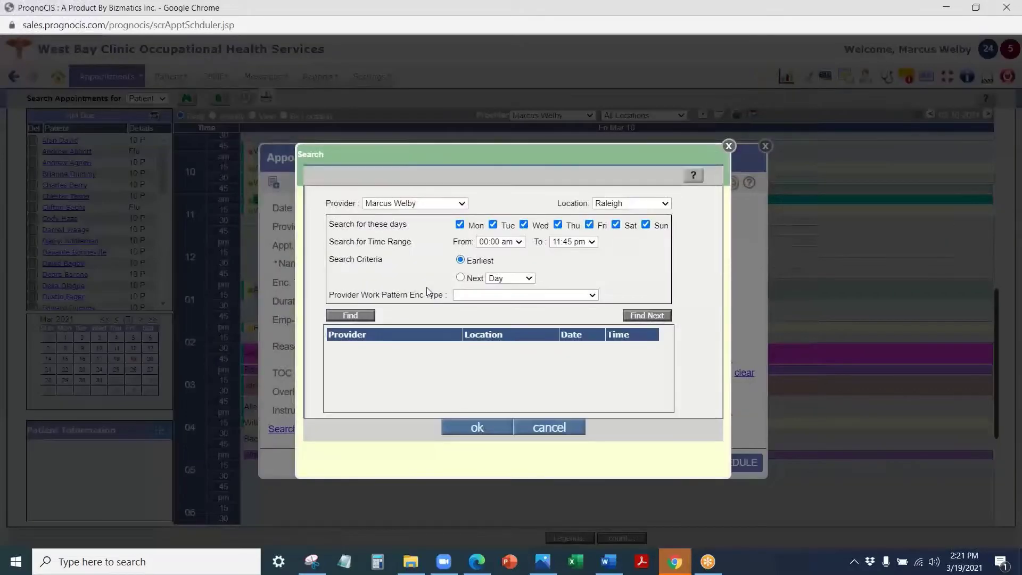
click(460, 224)
click(524, 224)
click(558, 224)
click(589, 224)
click(615, 224)
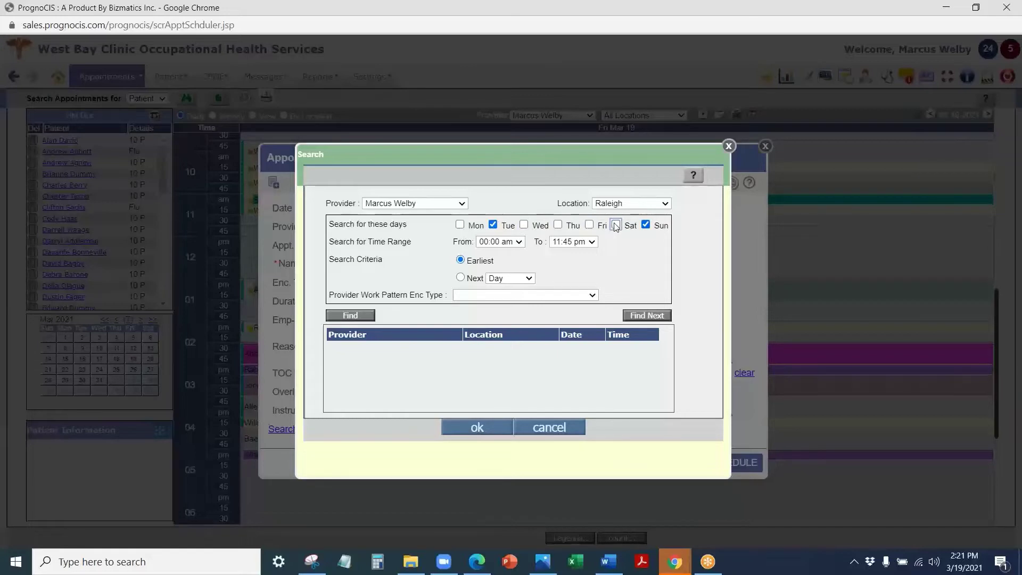
click(645, 224)
click(351, 316)
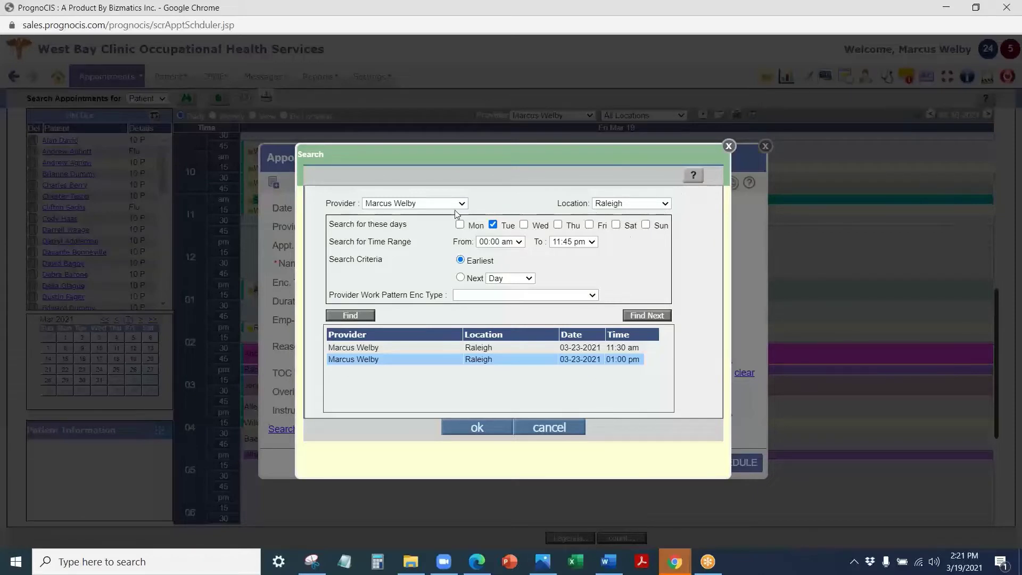
click(728, 147)
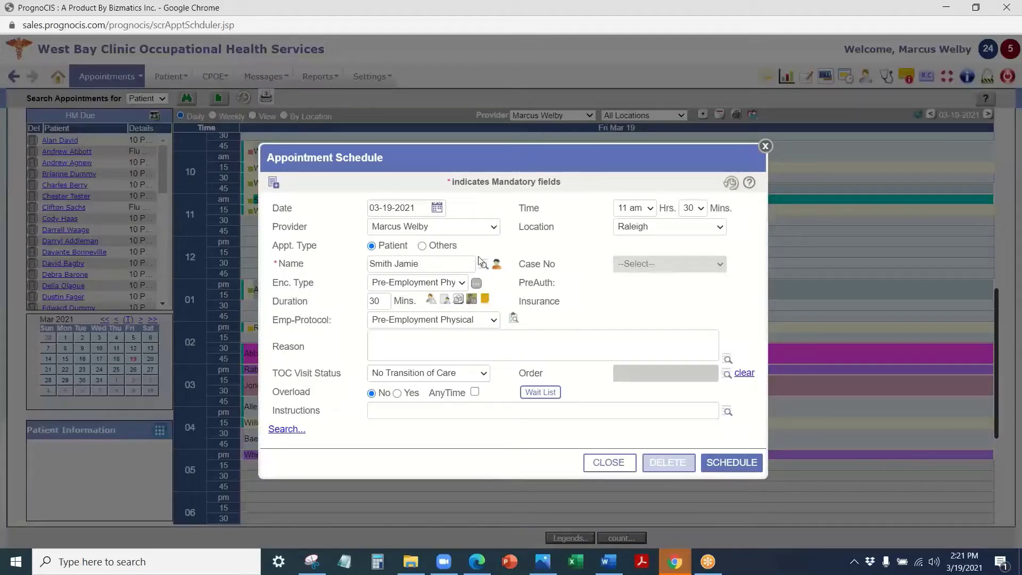
Schedule the patient's pre-employment physical for 03-19-2021 at 11:30 am in Raleigh for 30 minutes
click(730, 462)
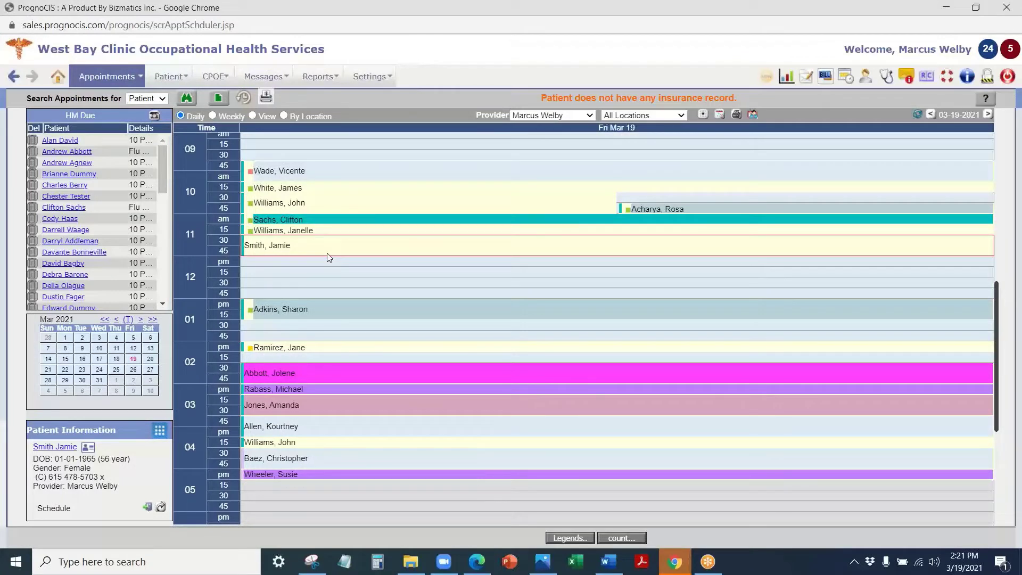
Open the Attach Center and preview MRI1.jpg and New_GYN_and_OB_Form.pdf from the scan folder
click(262, 77)
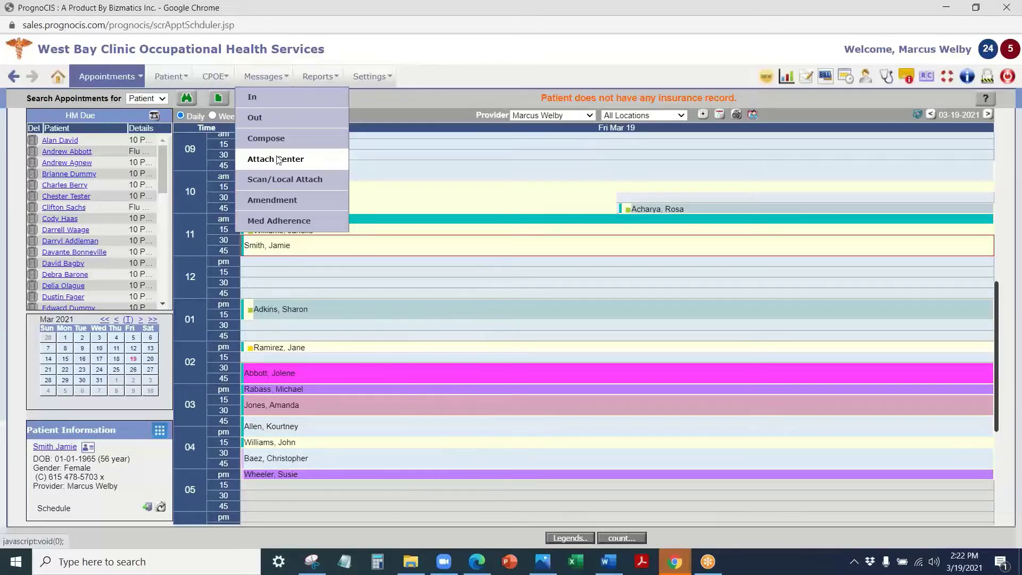
click(276, 159)
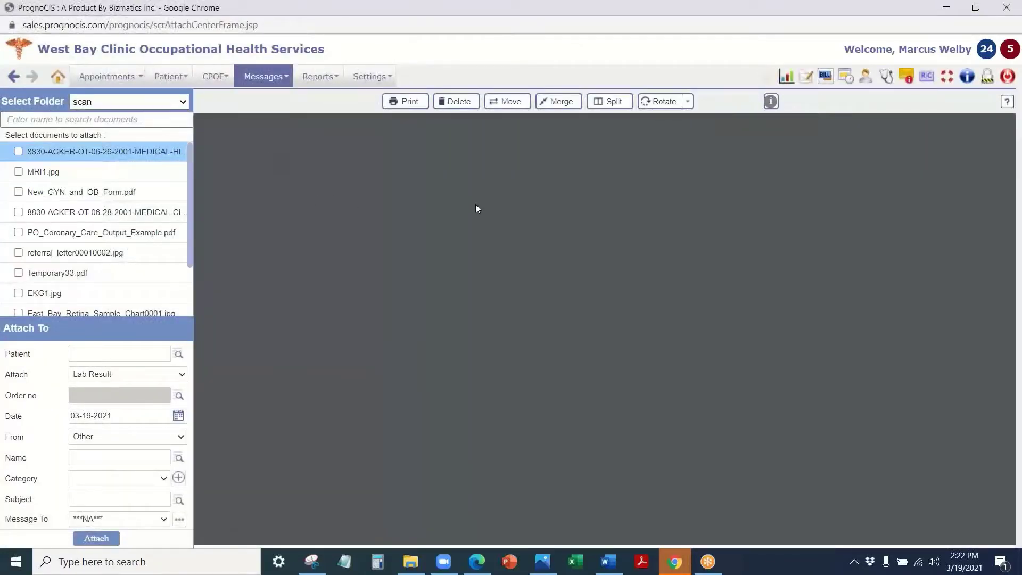
click(72, 172)
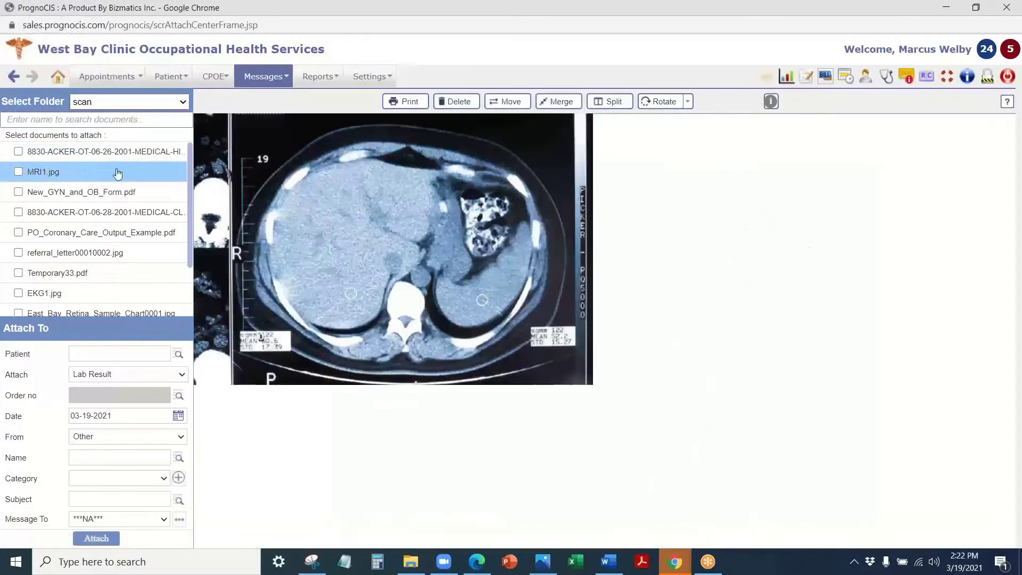
click(107, 192)
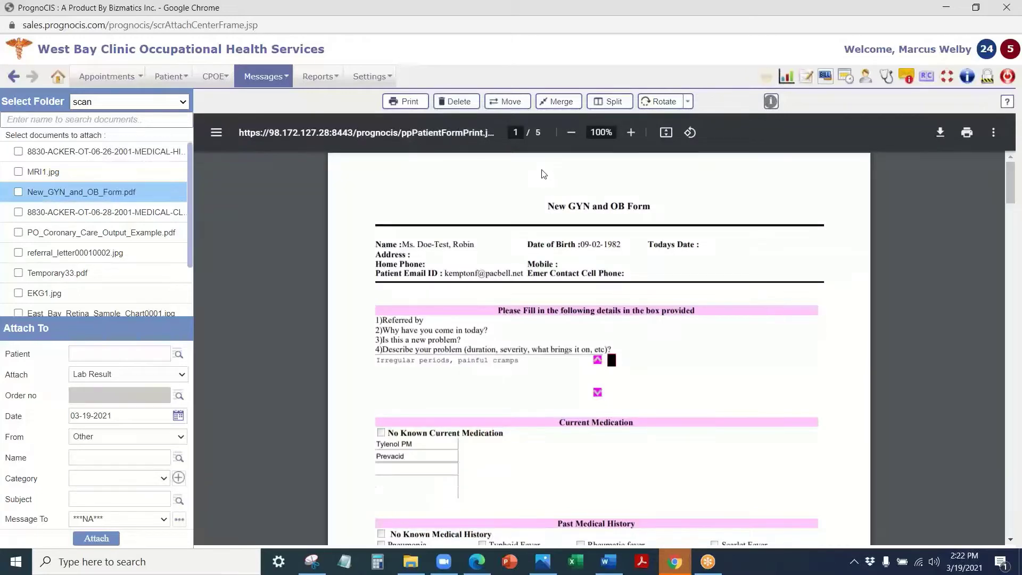
Switch the document folder to fax and find the Needle_Stick_Report patient by last name to set as the attachment's patient
click(129, 102)
click(122, 126)
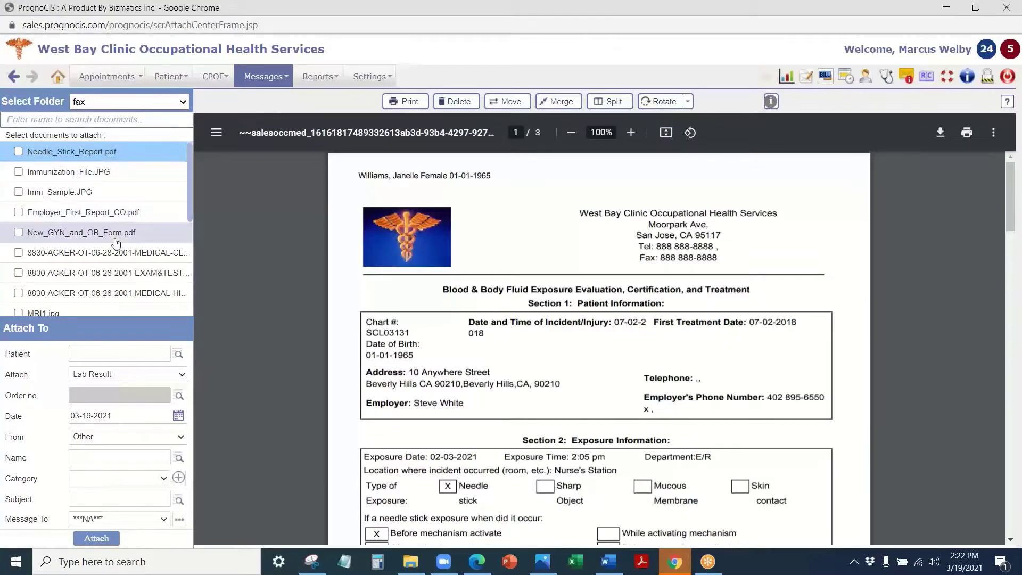
click(129, 103)
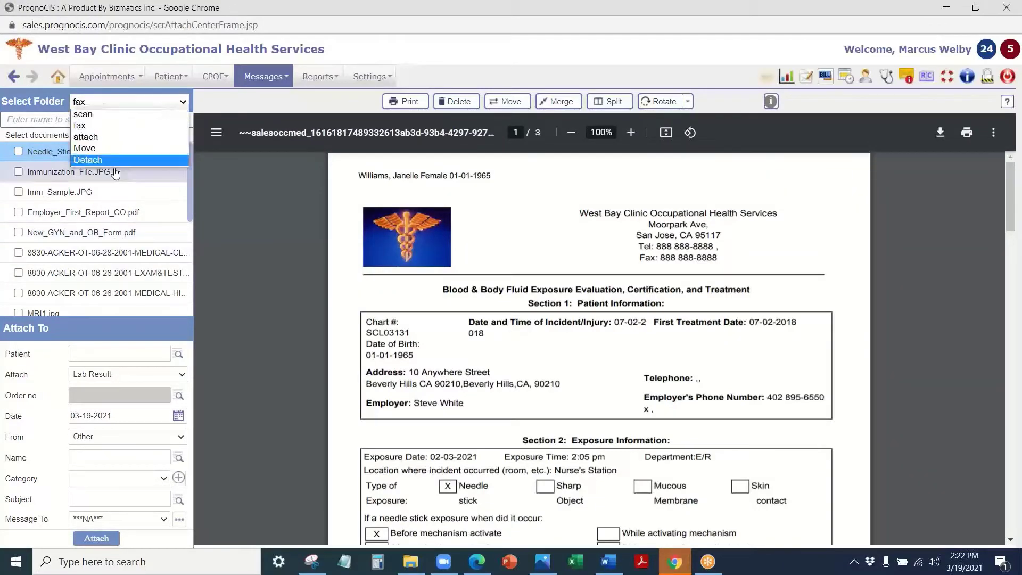
click(106, 123)
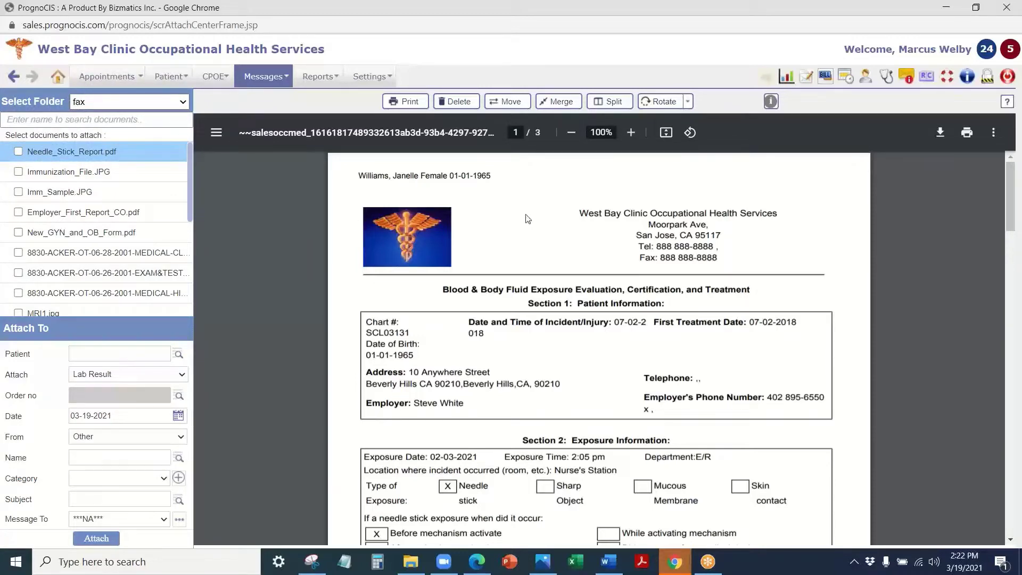
click(177, 354)
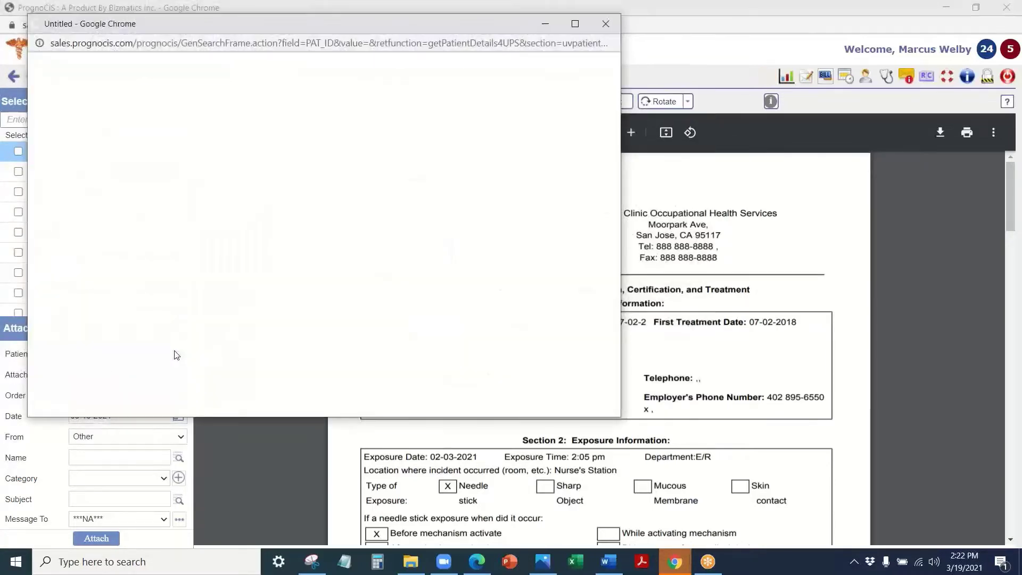
text(williams)
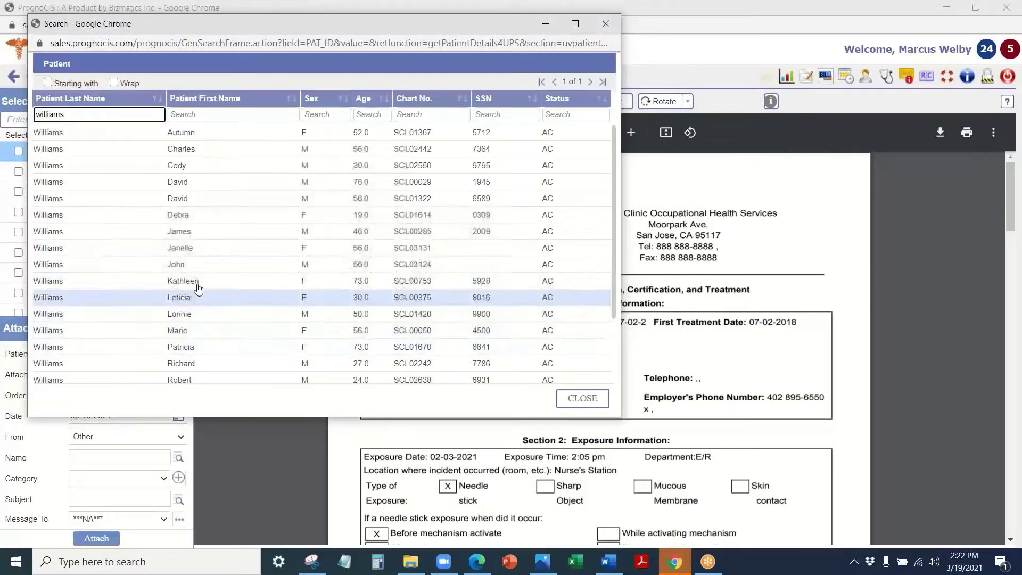
click(192, 248)
Set the attachment type to Consult Response and the category to Consultations, checking the source and message recipient choices without changing them
click(123, 378)
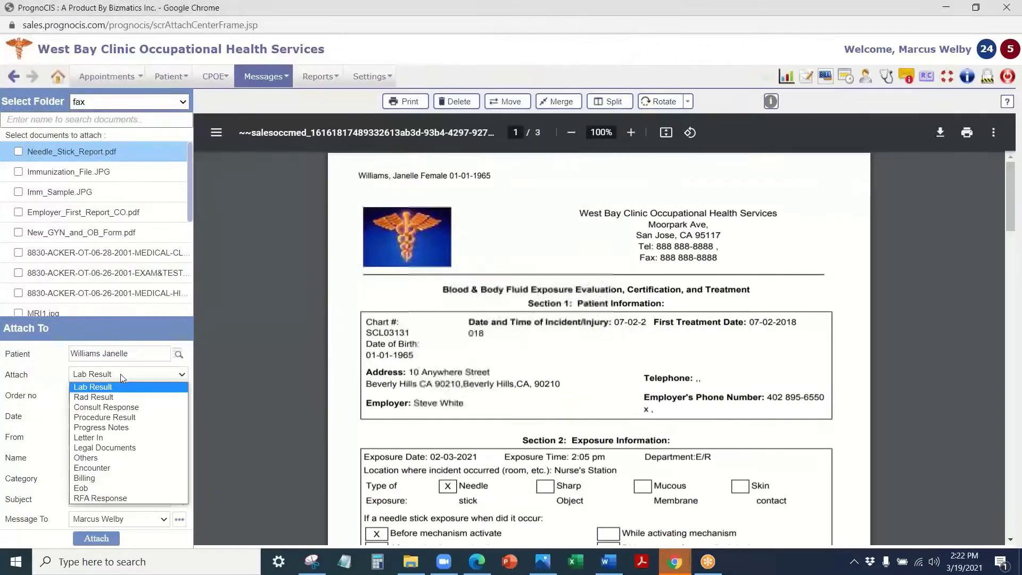
click(108, 407)
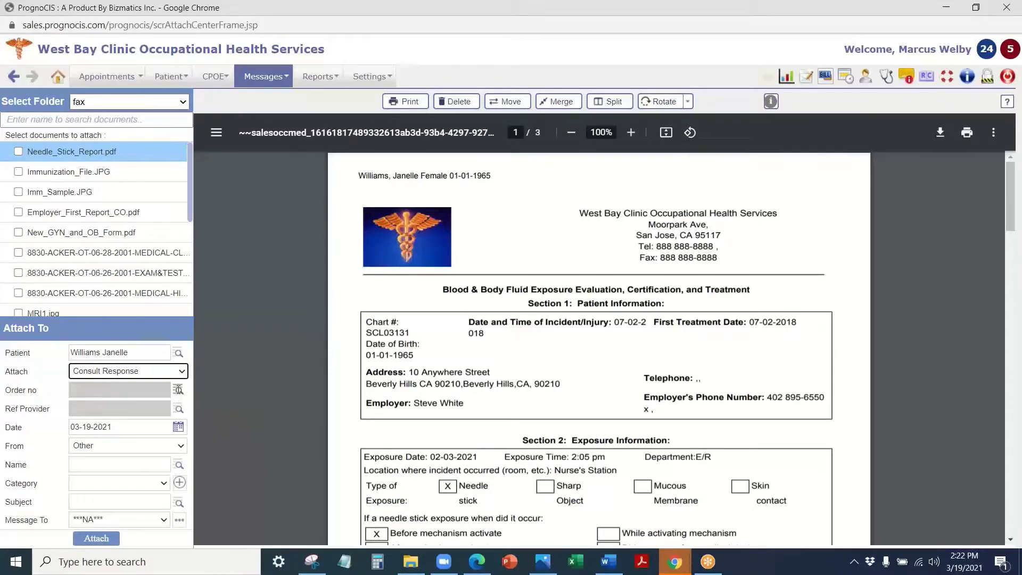
click(133, 444)
click(51, 446)
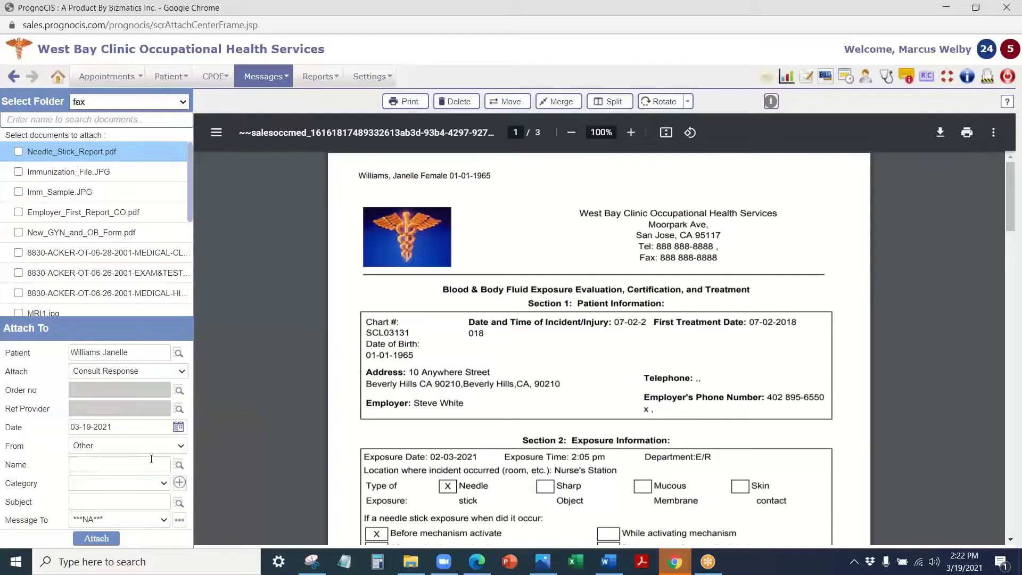
click(113, 519)
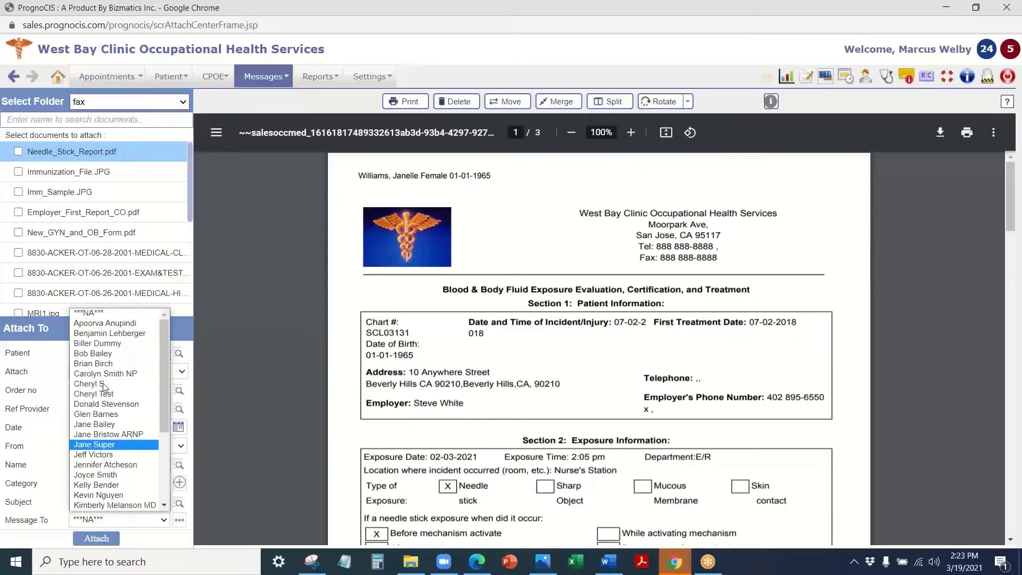
click(46, 406)
click(108, 482)
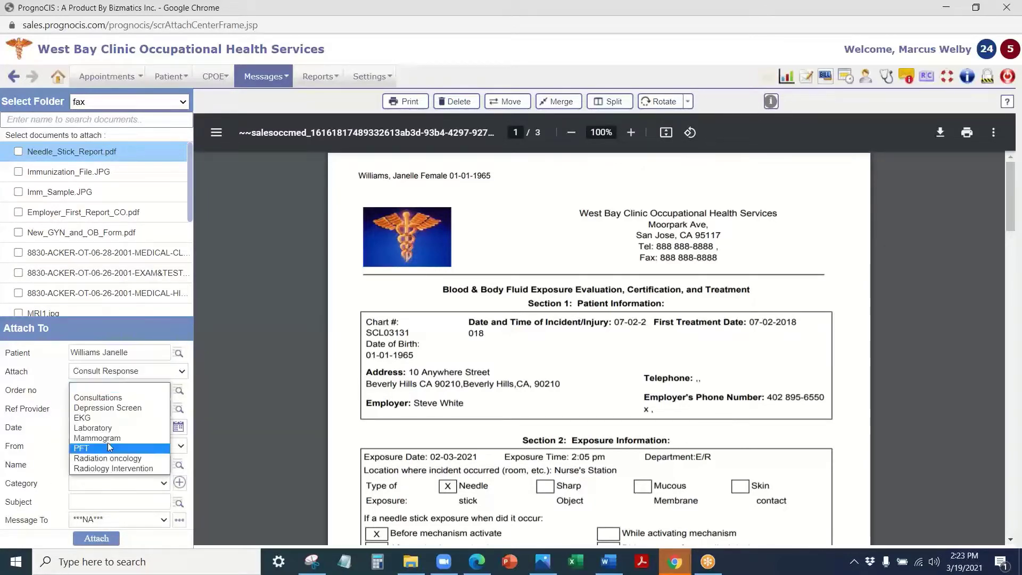
click(112, 397)
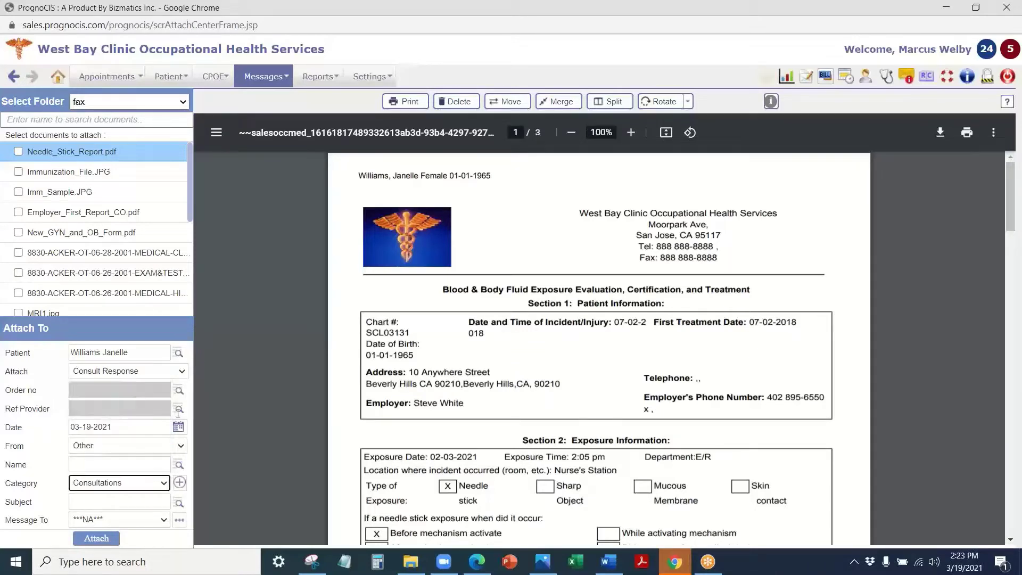
Select Needle_Stick_Report.pdf and try to attach it to the patient's chart as a Consult Response
click(18, 151)
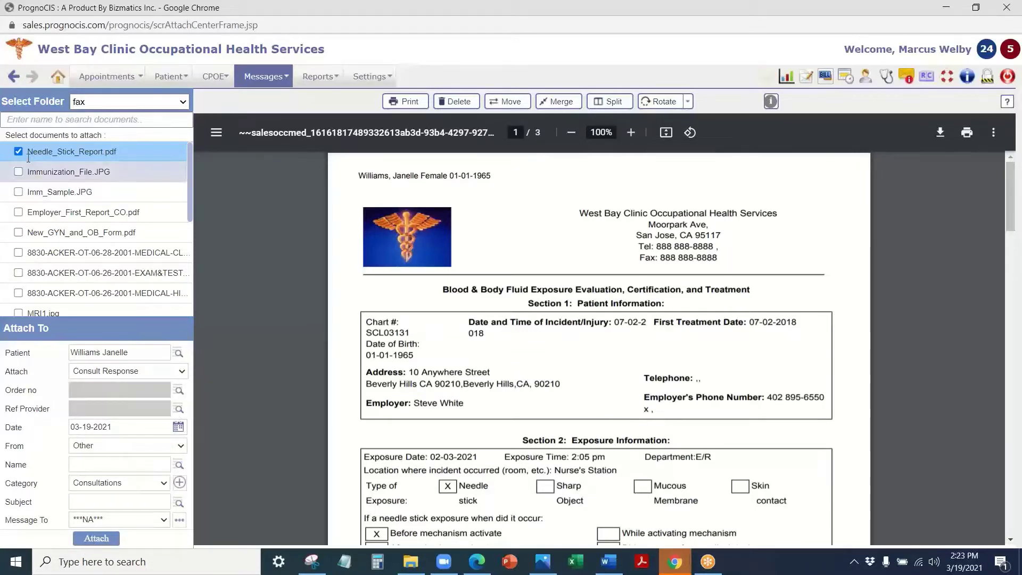
click(97, 538)
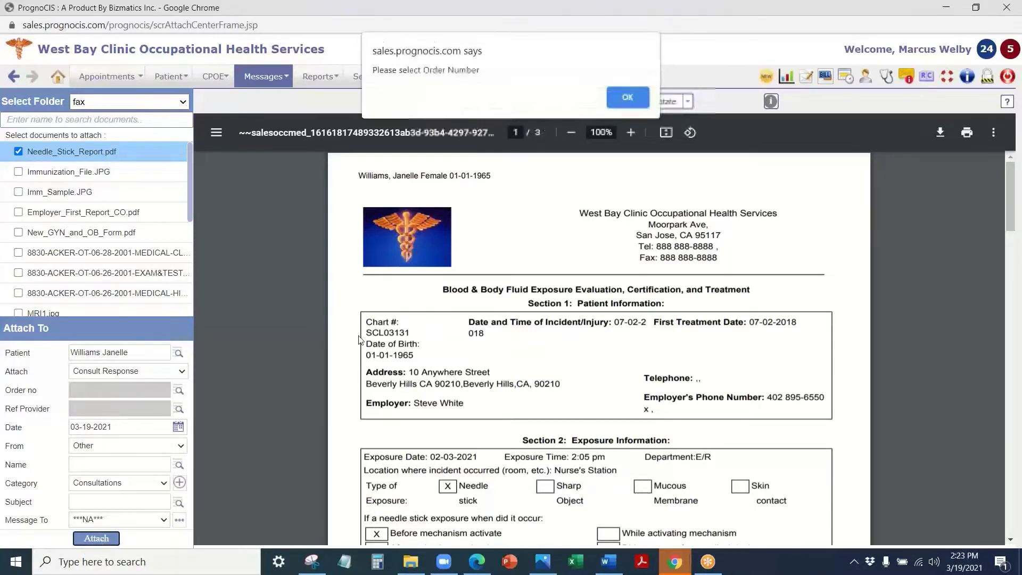
click(642, 98)
Change the attachment type to Progress Notes and try to attach the needle stick report again
click(106, 371)
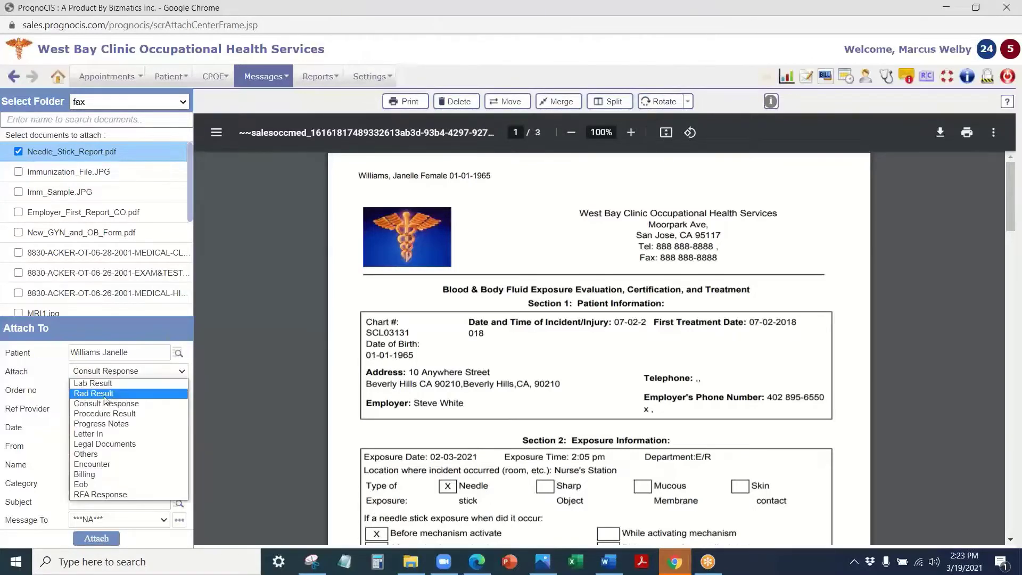
click(101, 423)
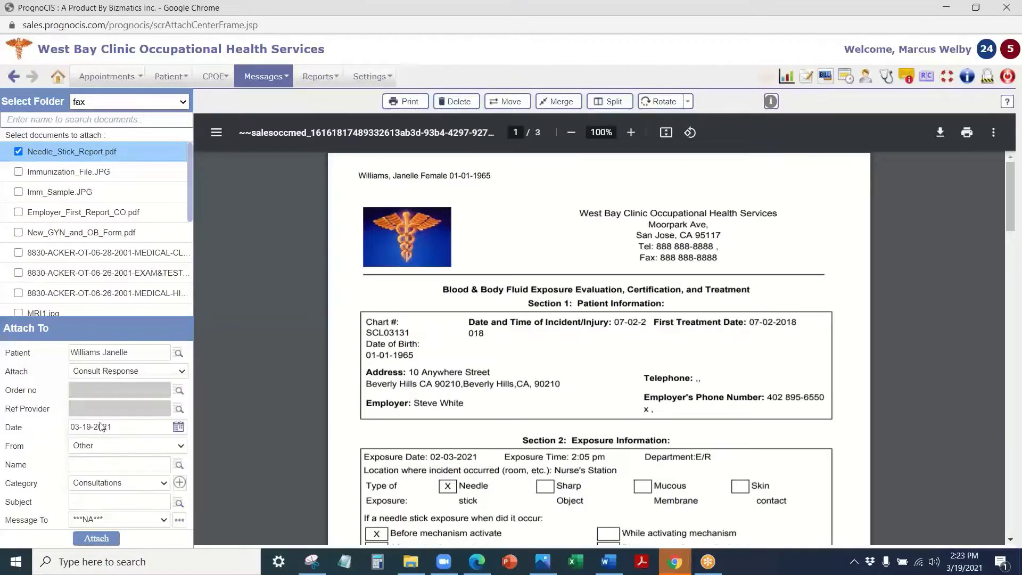
click(96, 538)
key(Return)
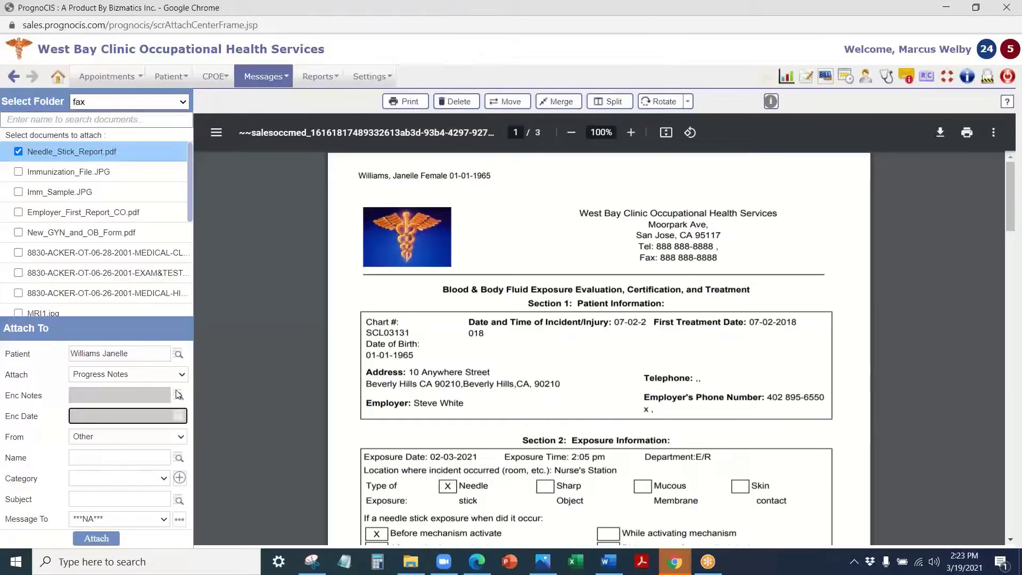
Set the attachment type to Letter In and attach Needle_Stick_Report.pdf to the patient's chart
click(181, 374)
click(109, 441)
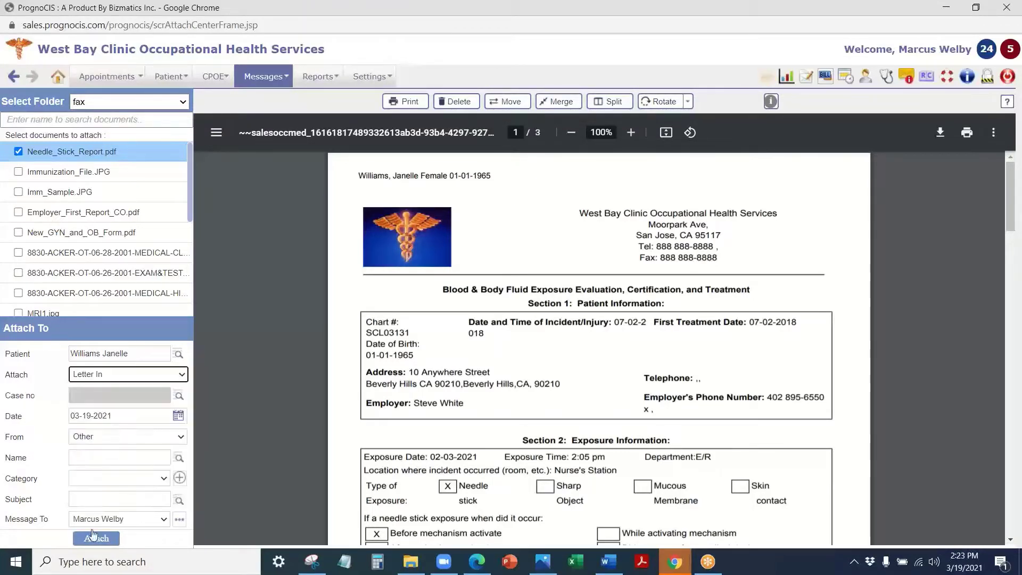
click(94, 537)
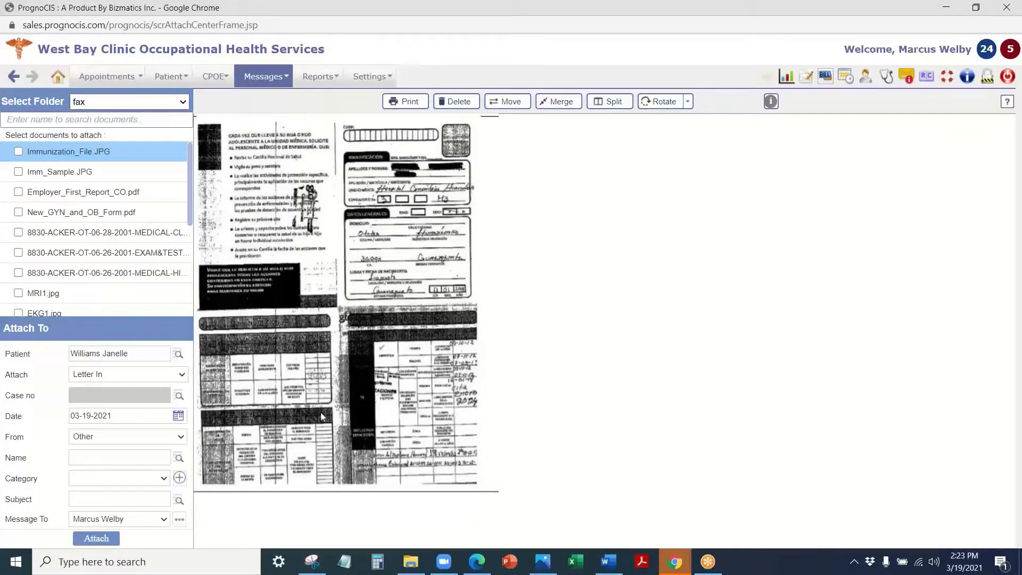
Open the Scan/Local Attach page and dismiss the Dynamic Web TWAIN download prompt
click(260, 77)
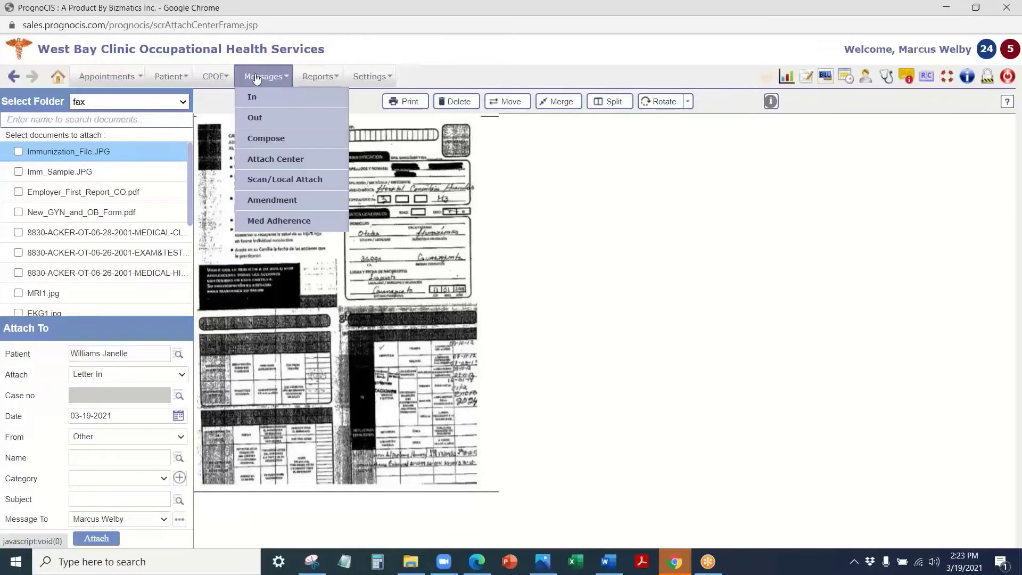
click(270, 179)
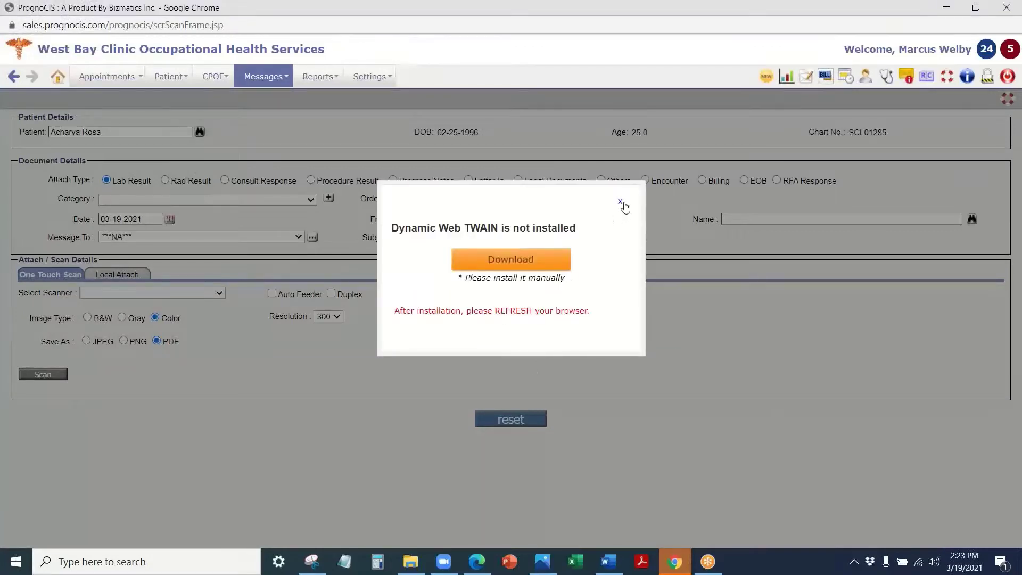
click(622, 204)
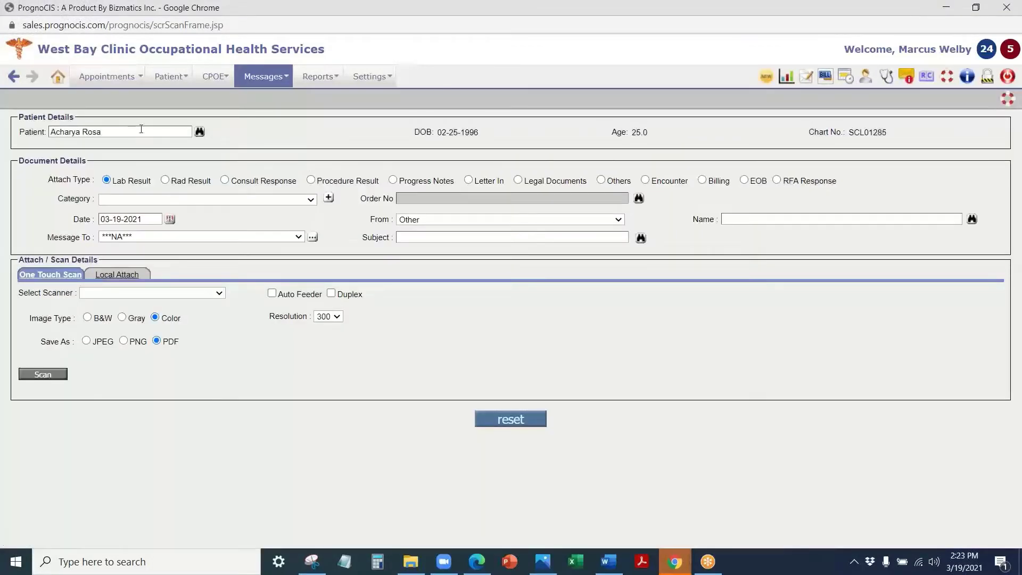
drag(75, 129, 155, 159)
click(123, 259)
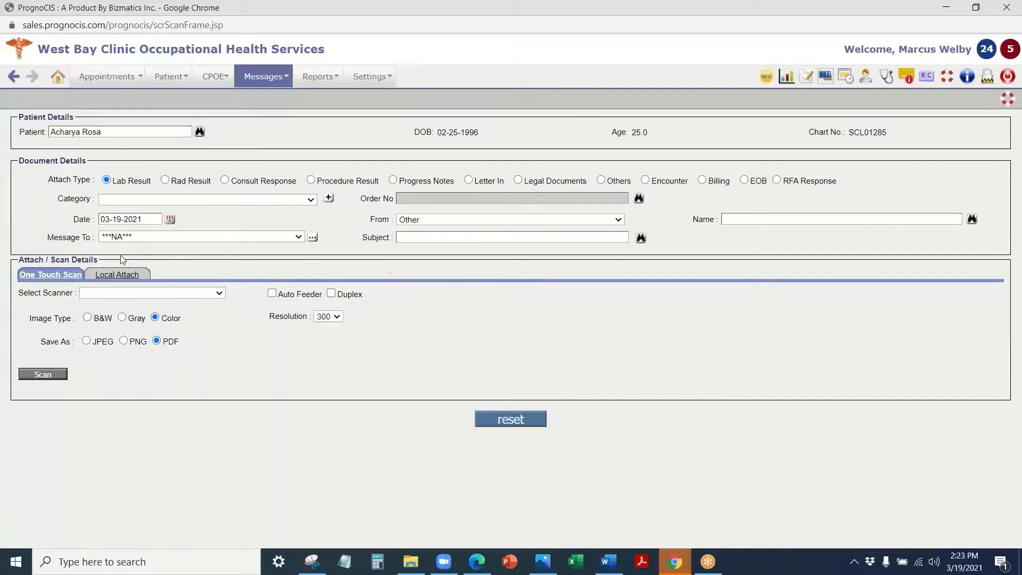
Set the attach type to Procedure Result and bring up the local file chooser, cancelling it without picking a file
click(224, 181)
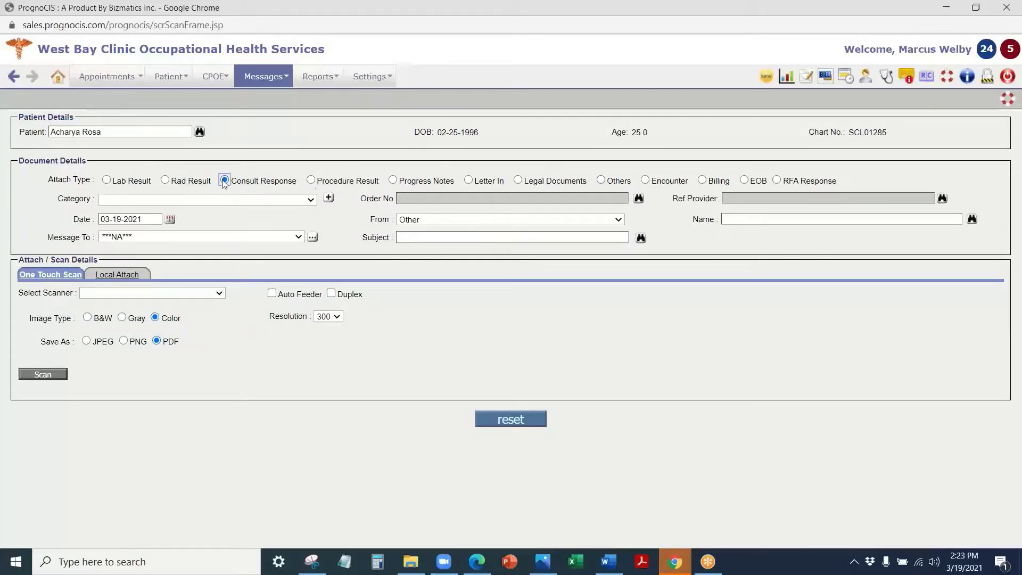
click(311, 180)
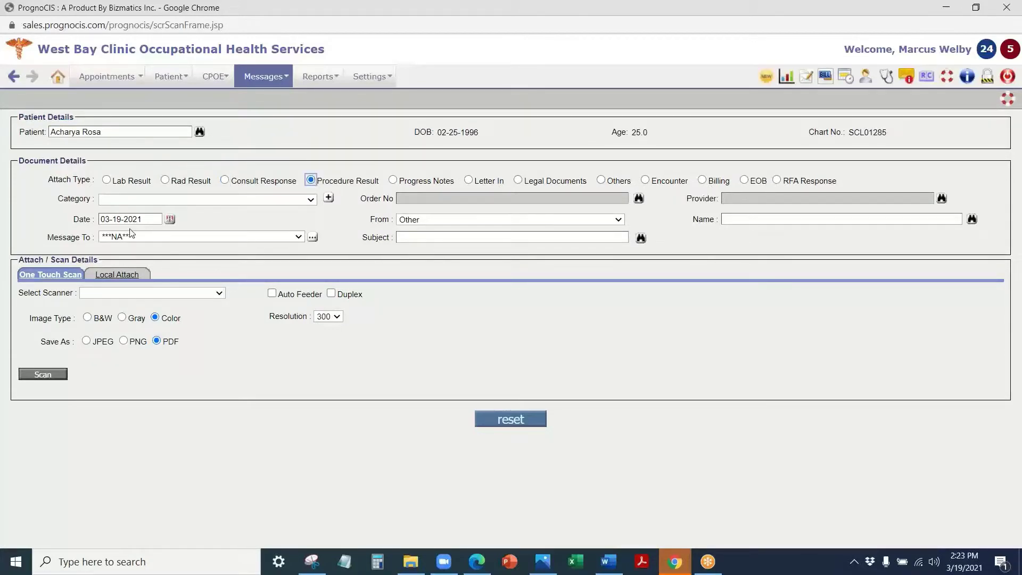
click(117, 274)
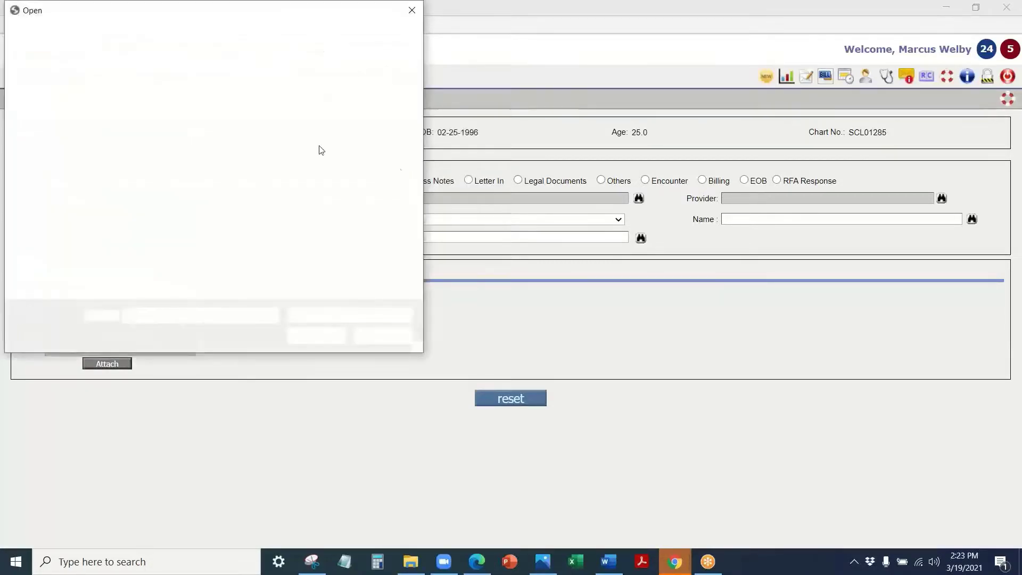
click(384, 335)
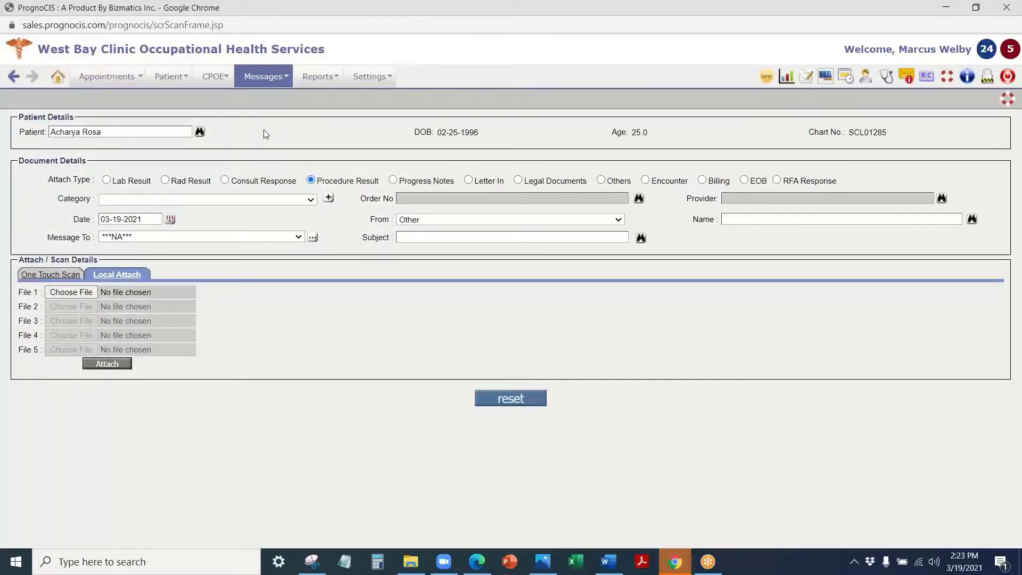
Open Letters-Out for patients and switch the letter to another patient found by searching on the last name
mouse_move(165, 77)
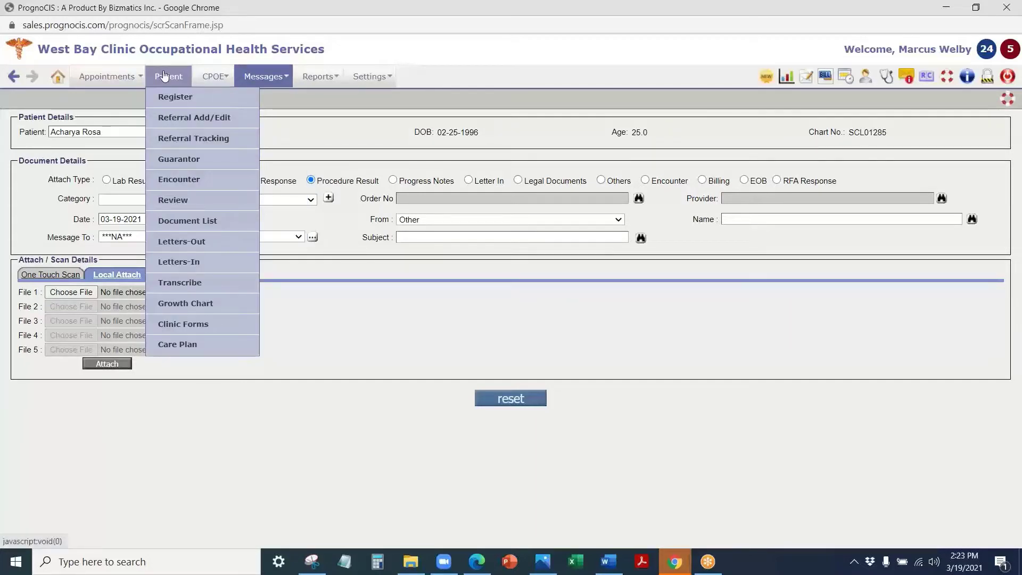
click(181, 241)
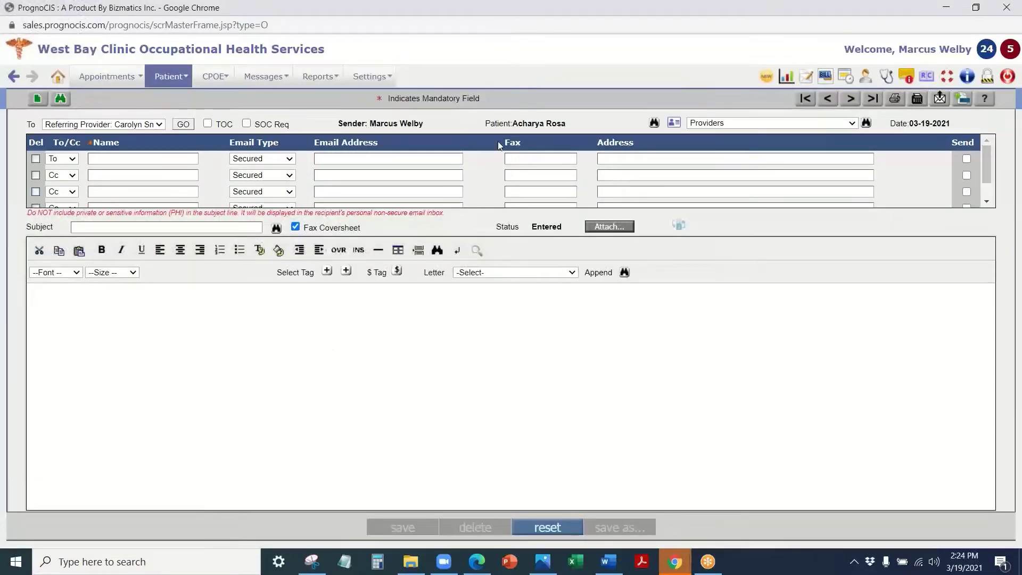
drag(486, 126, 579, 127)
click(466, 123)
click(654, 123)
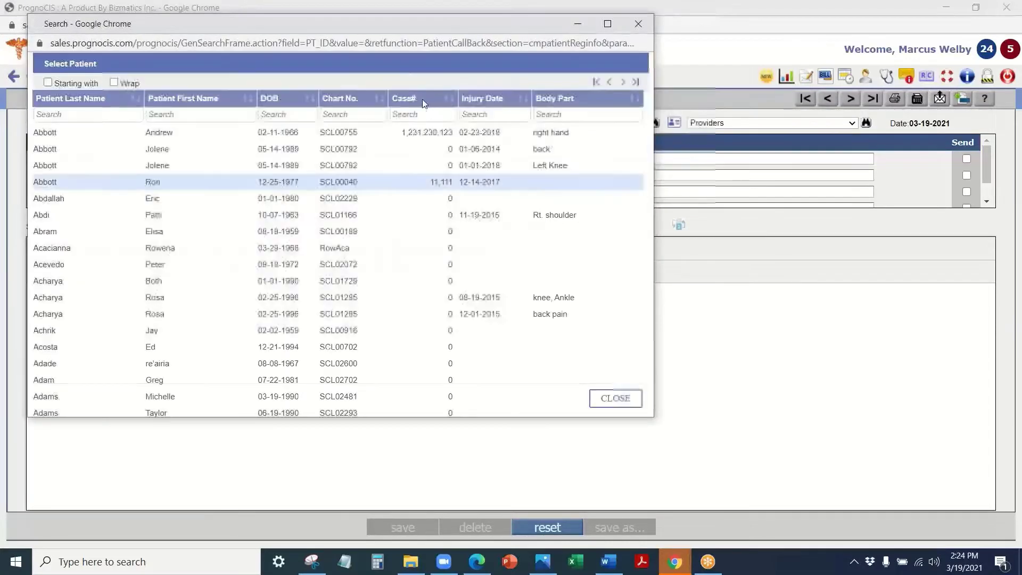
text(william)
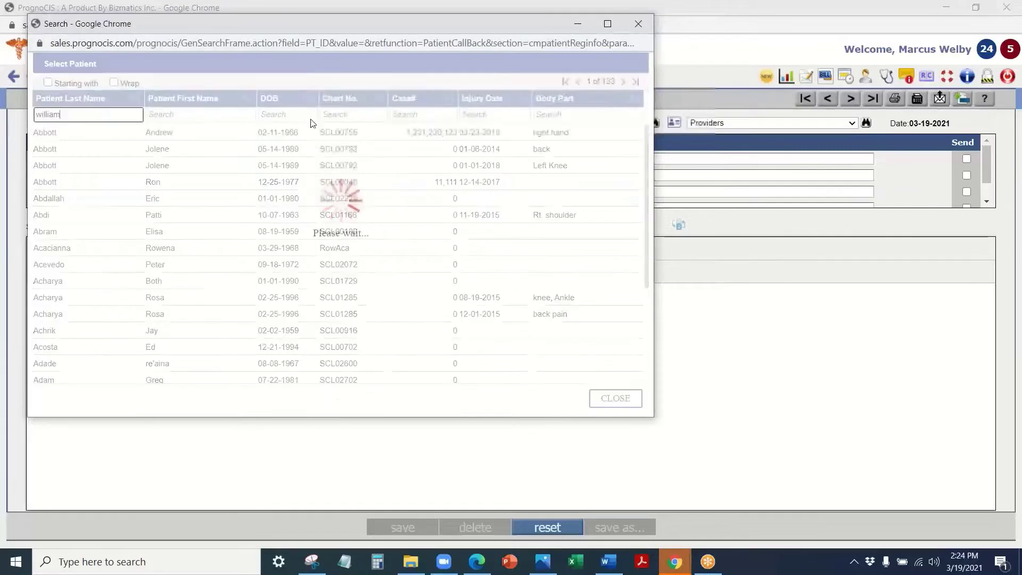
click(215, 252)
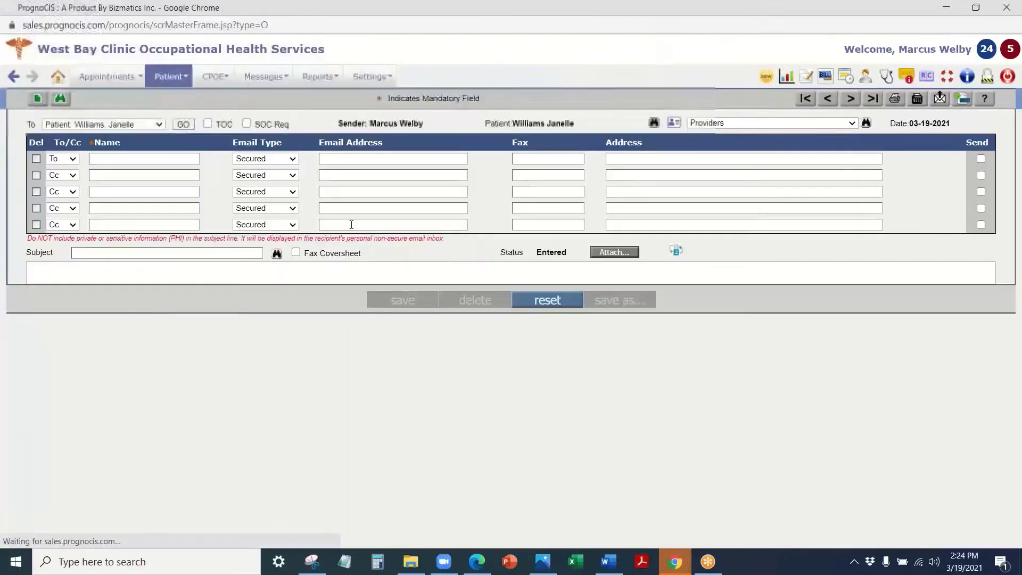
Load the "Letter - Work Excuse" template as the body of the patient's outgoing letter
click(490, 272)
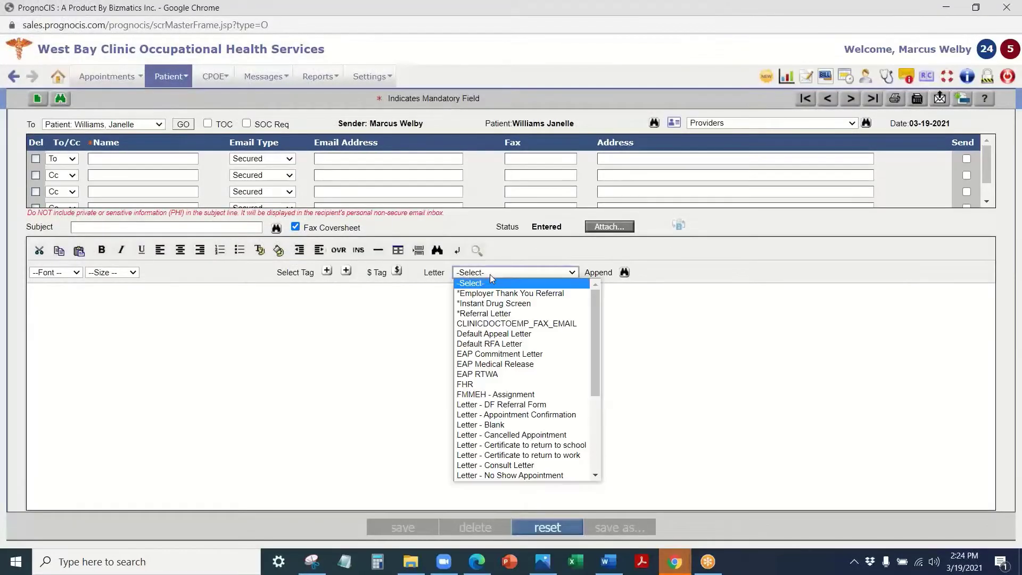
scroll(504, 436, down, 5)
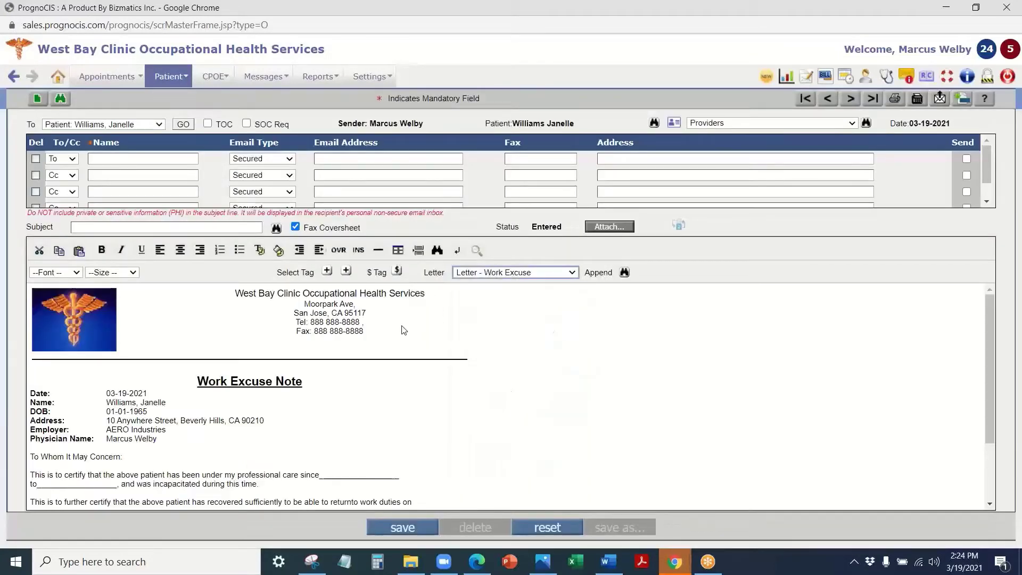
click(508, 274)
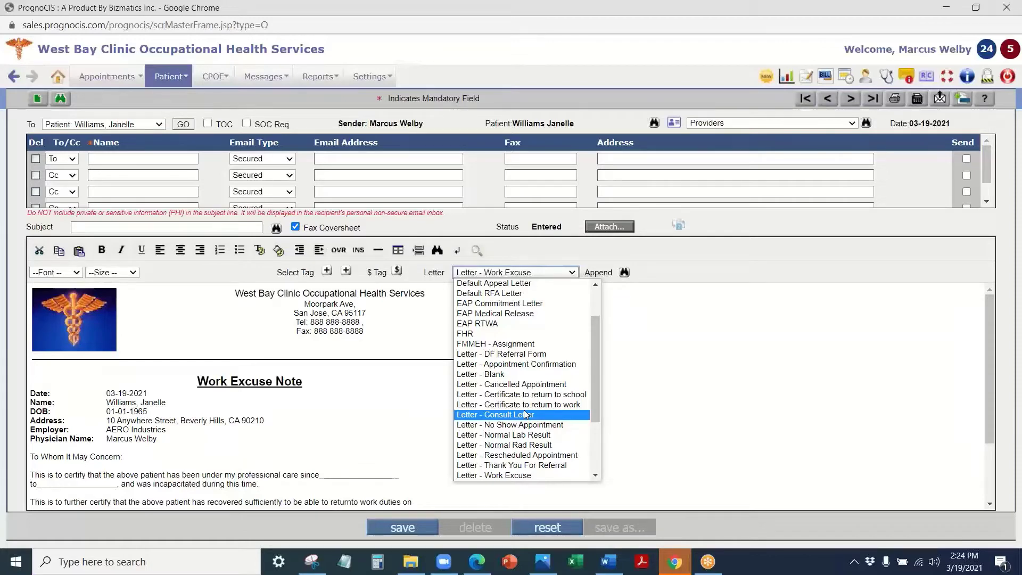
scroll(527, 410, down, 3)
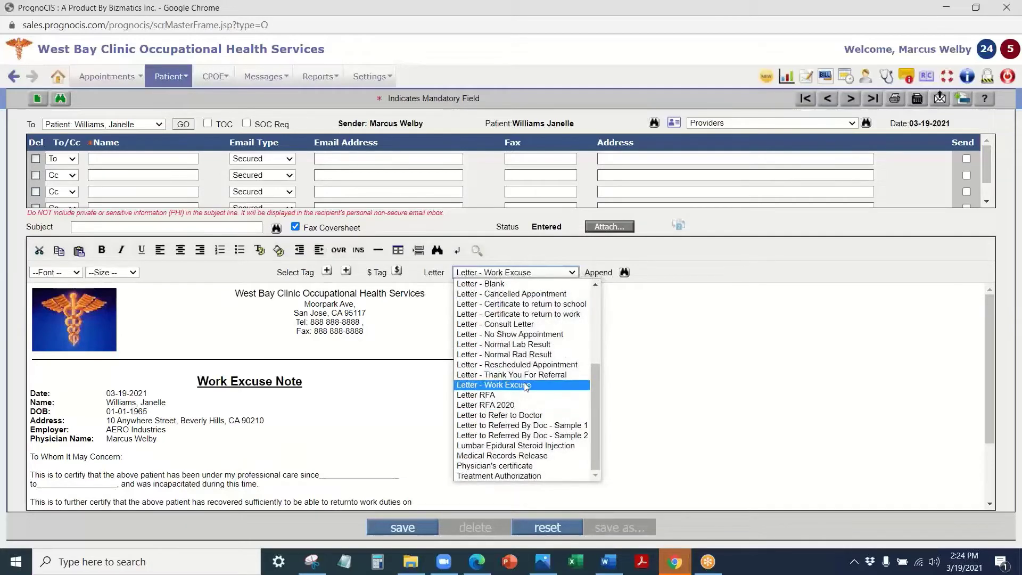
click(508, 384)
Attach the *BBF Post Test Counseling and ADA Accommodation Approval Form procedure forms to the work excuse letter
click(627, 228)
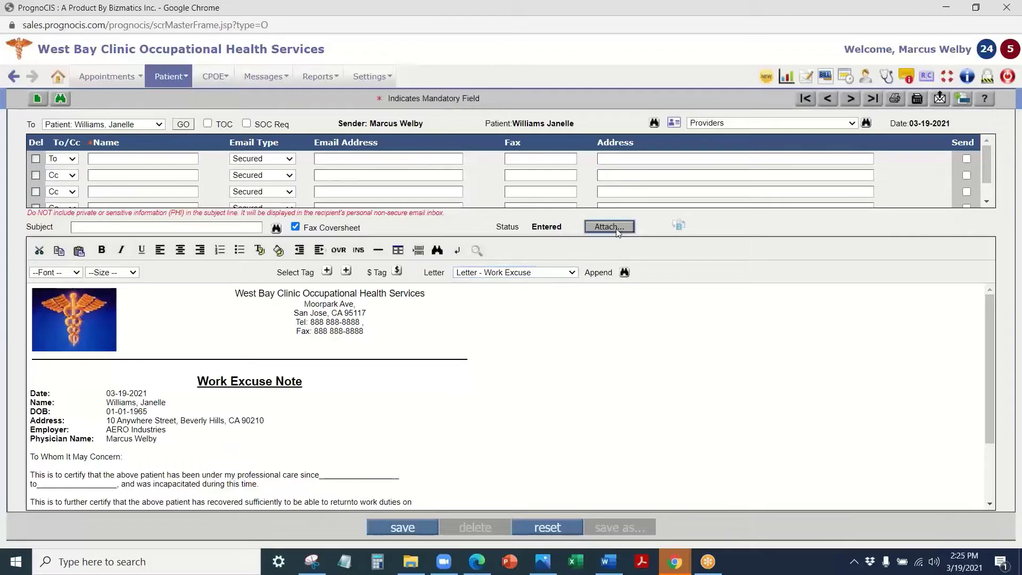
click(50, 204)
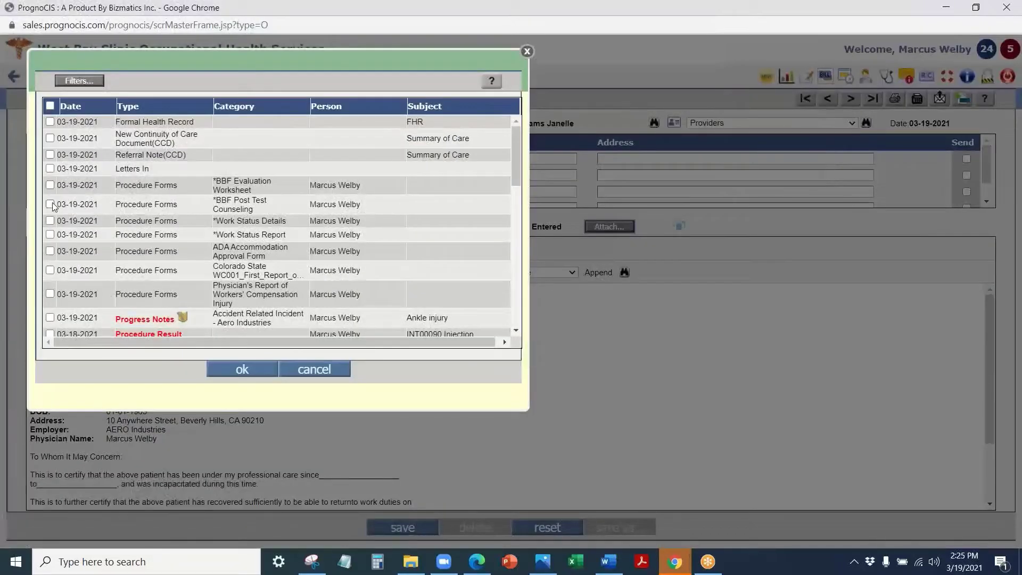
click(50, 251)
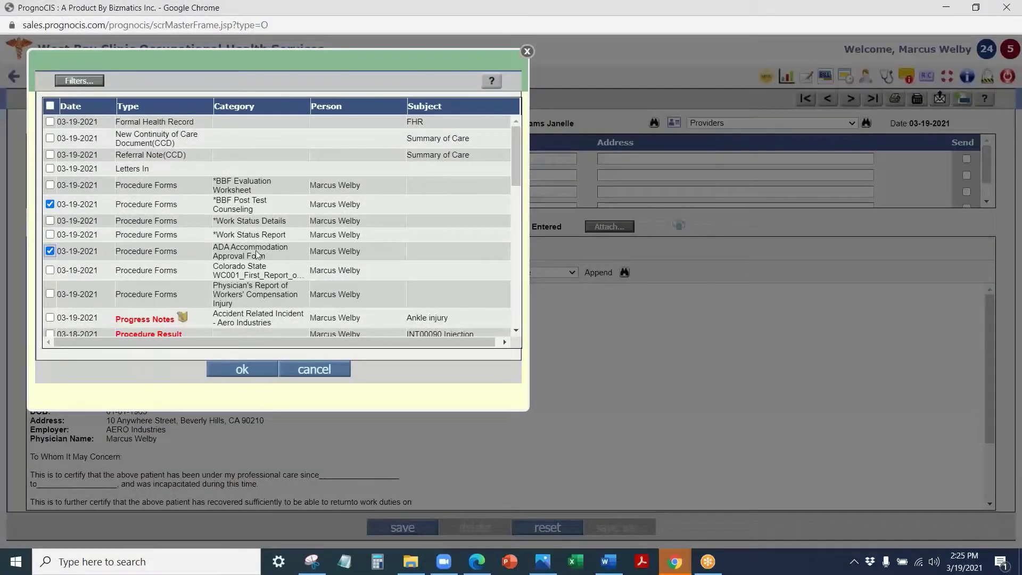
click(242, 369)
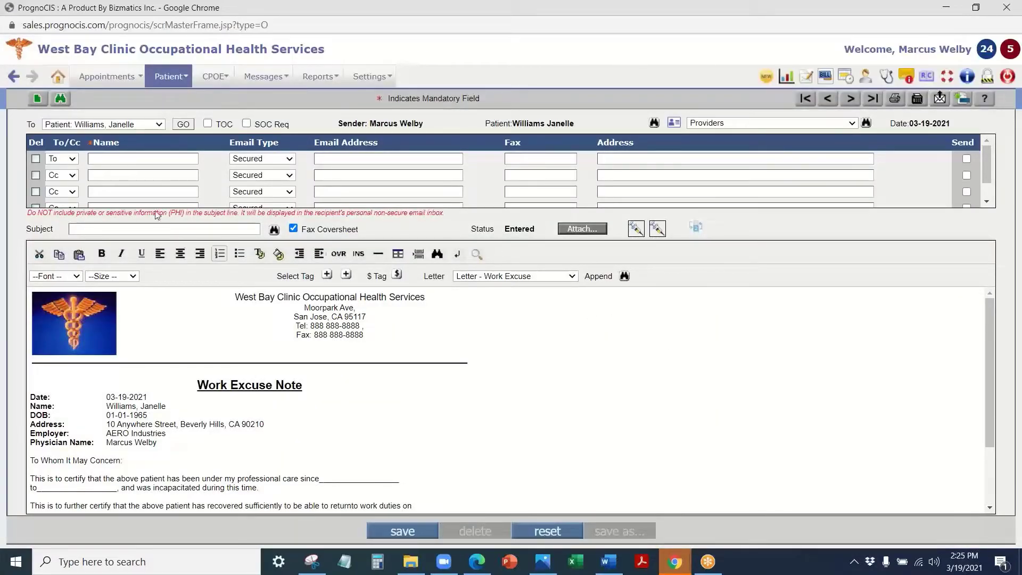
Look through the templates that can be appended to the letter, and close the list without choosing one
click(624, 276)
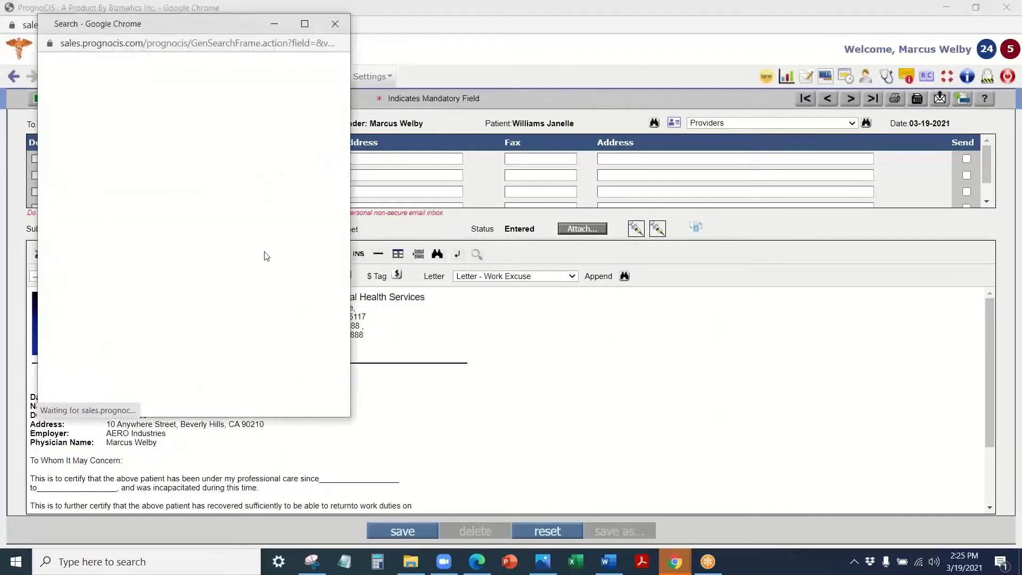
scroll(131, 243, down, 4)
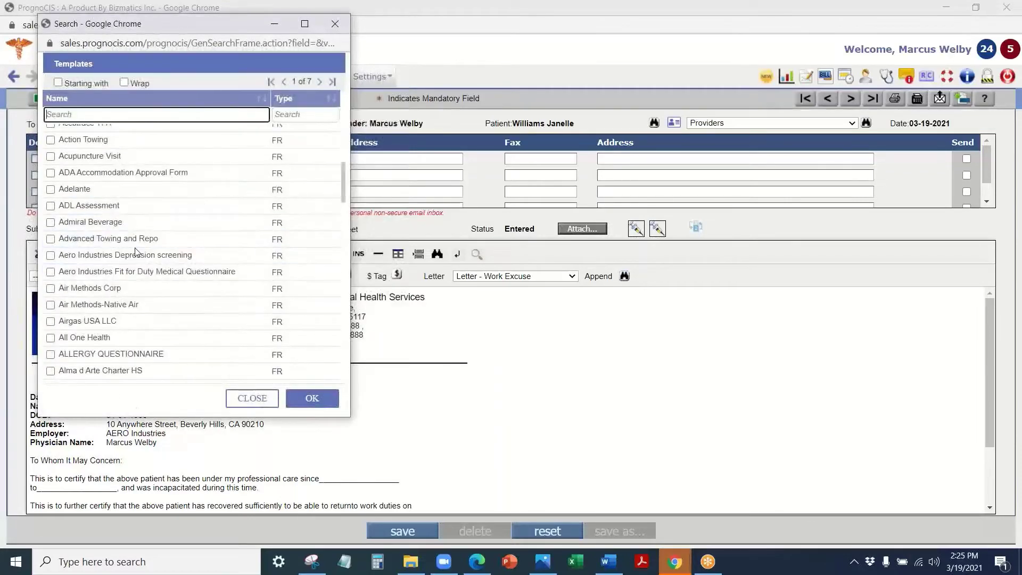
click(334, 25)
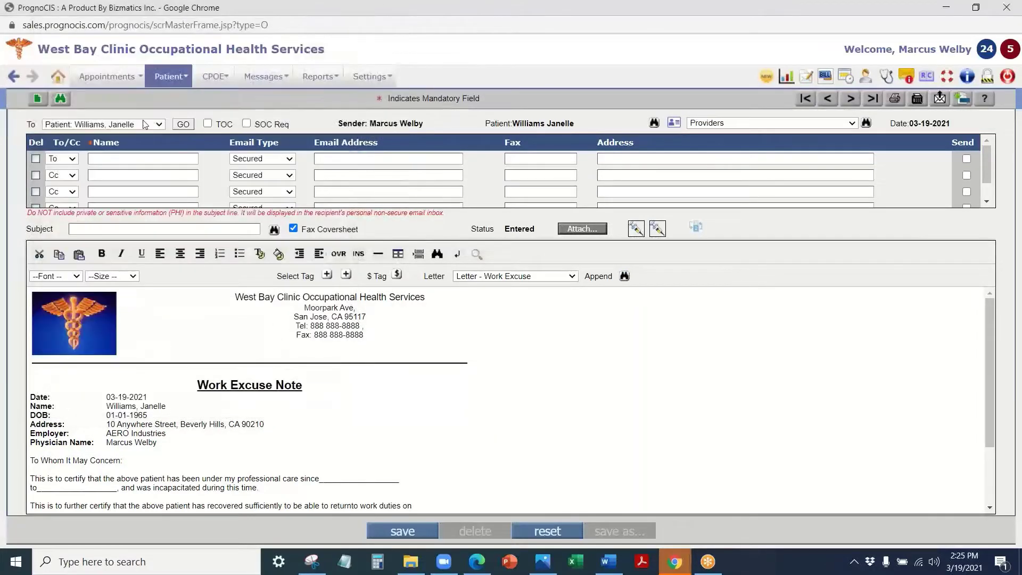
Address the letter to the patient's employer, AERO Industries, filling in its contact details, and save the letter
click(142, 125)
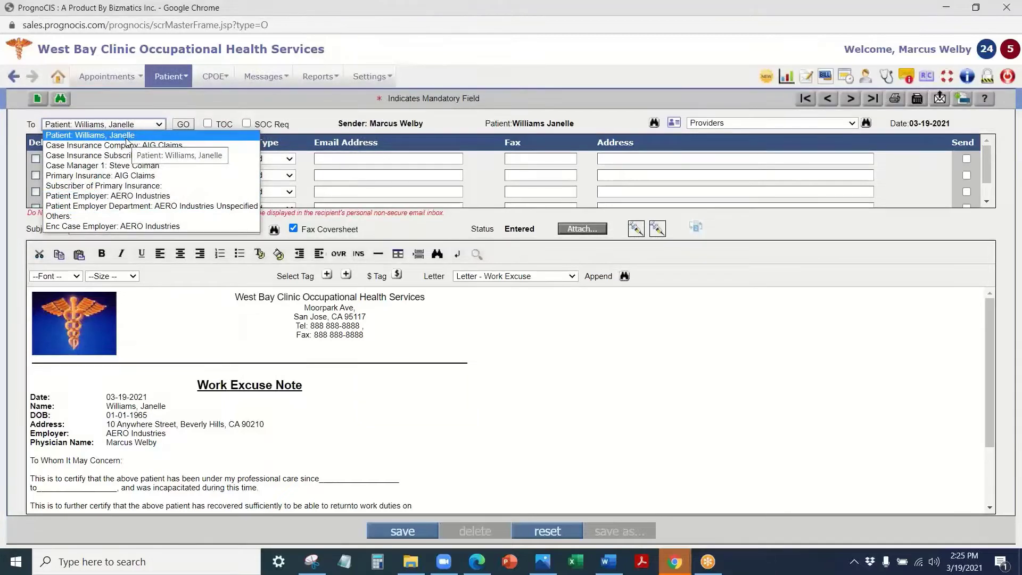
click(106, 196)
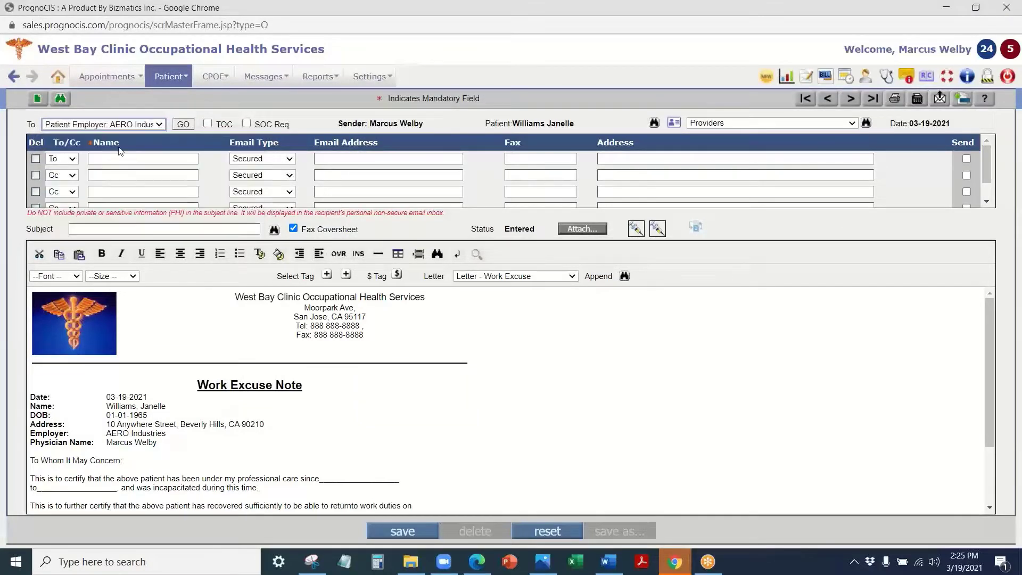
click(130, 124)
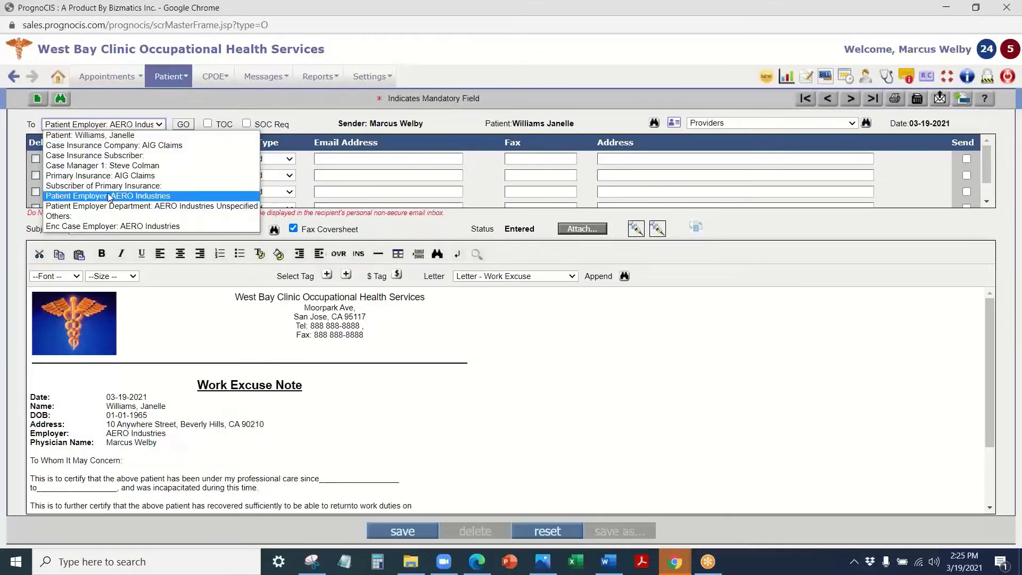
click(138, 107)
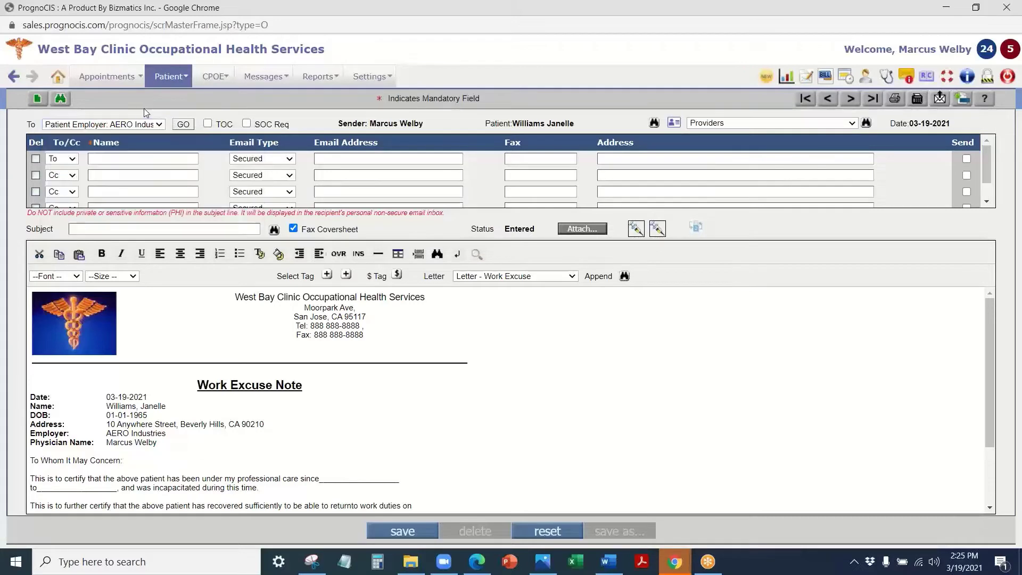
click(186, 124)
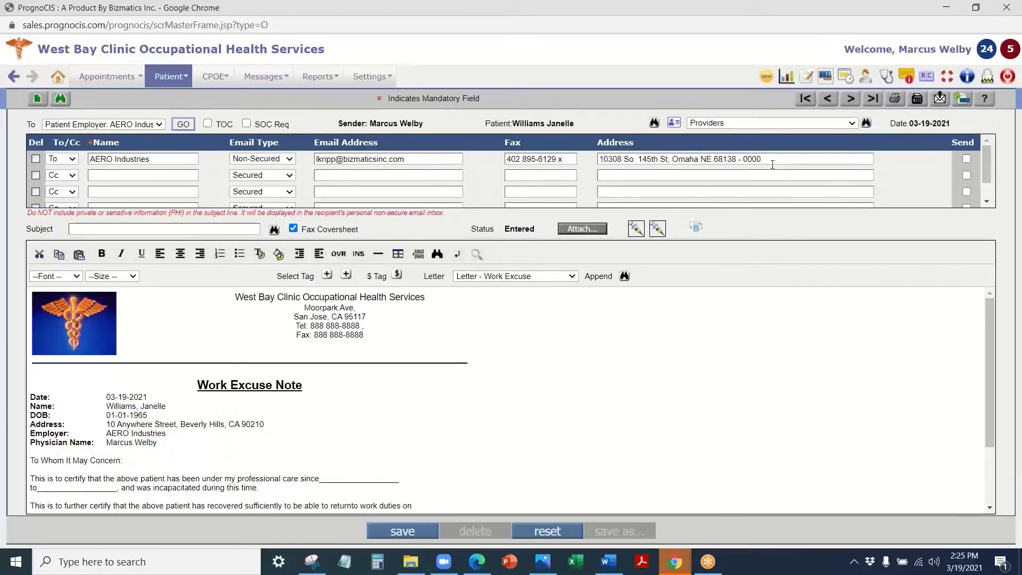
click(393, 531)
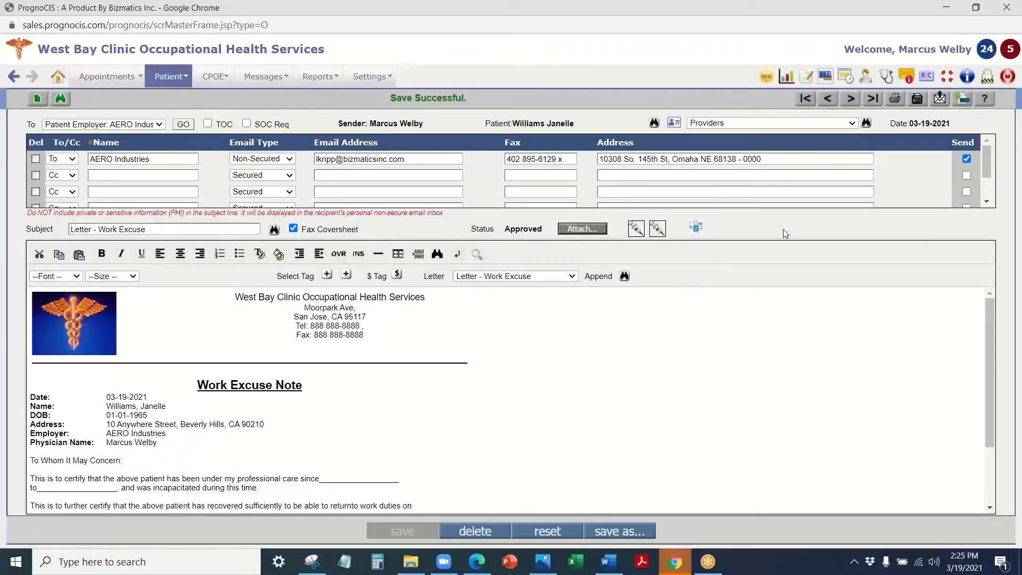
Review the unread inbox messages and close the message list
click(908, 79)
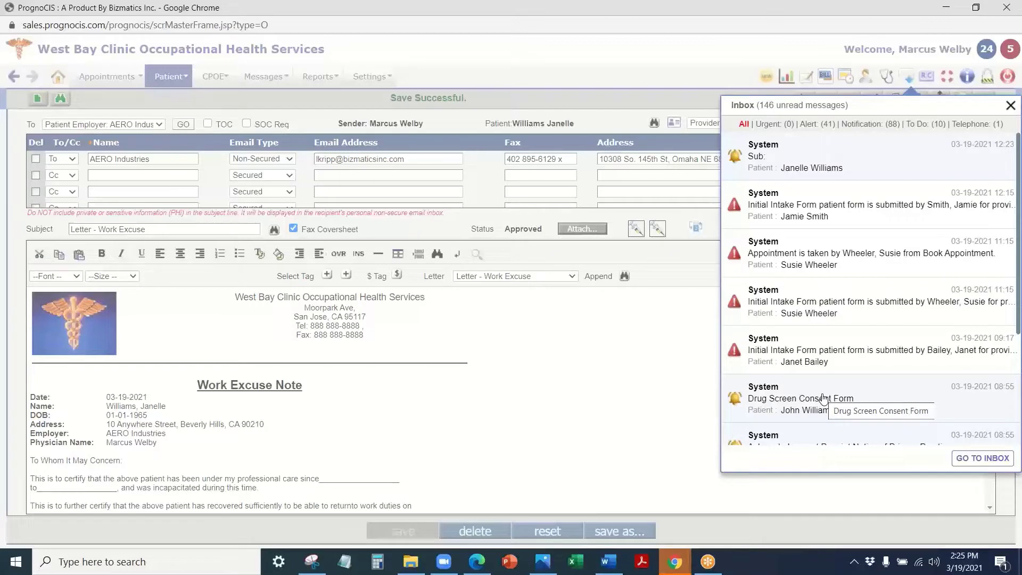
click(1010, 105)
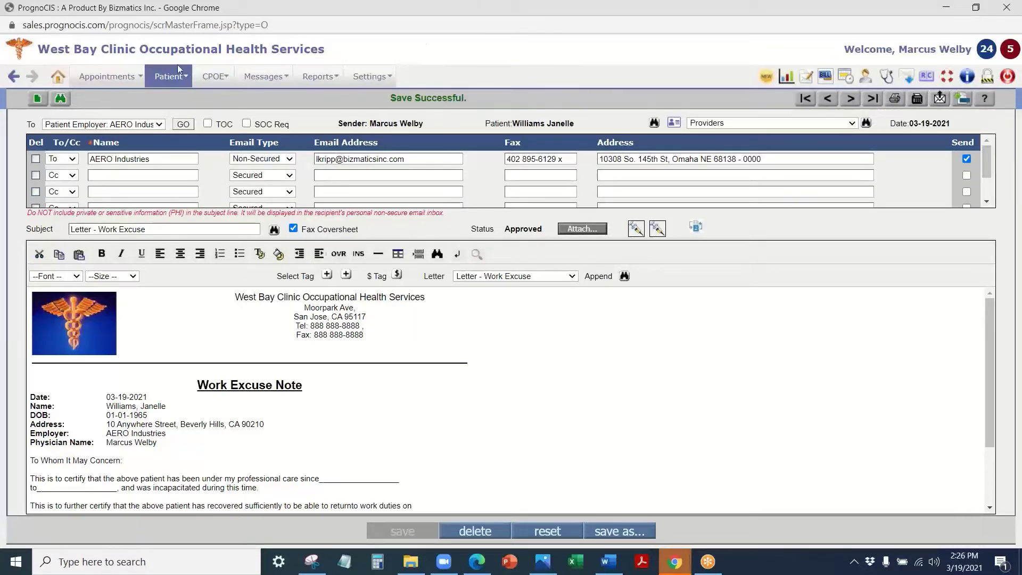
Open the Document List in the patient's encounter and examine the letters, procedure forms, notes and results filed there
click(168, 76)
click(181, 179)
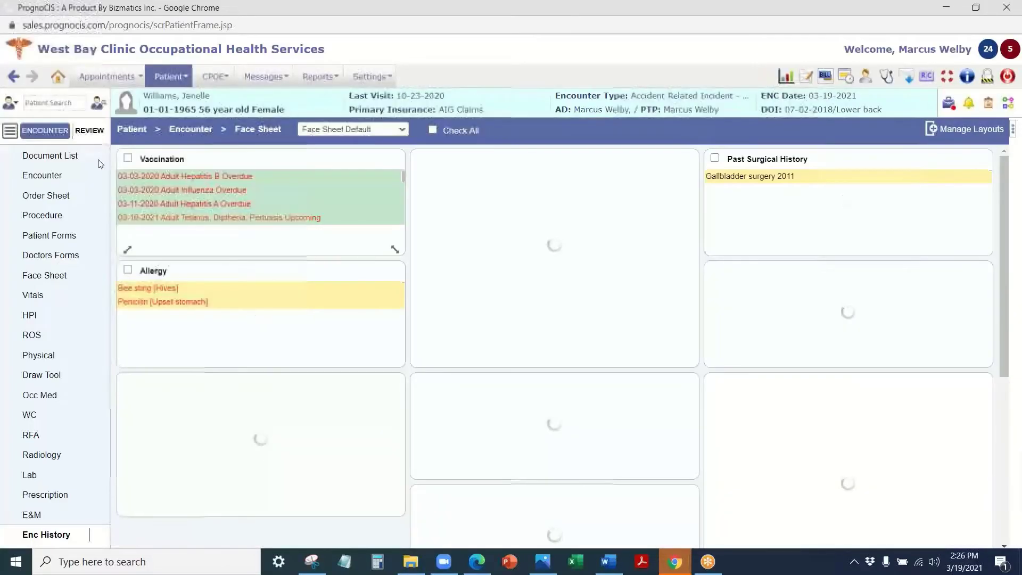
click(73, 160)
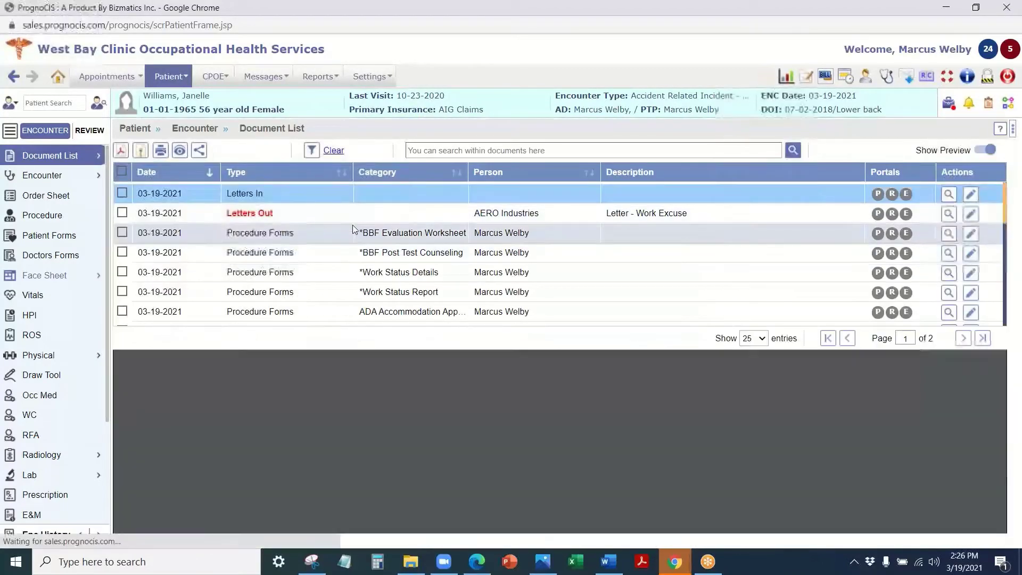
scroll(301, 243, down, 1)
scroll(302, 243, down, 4)
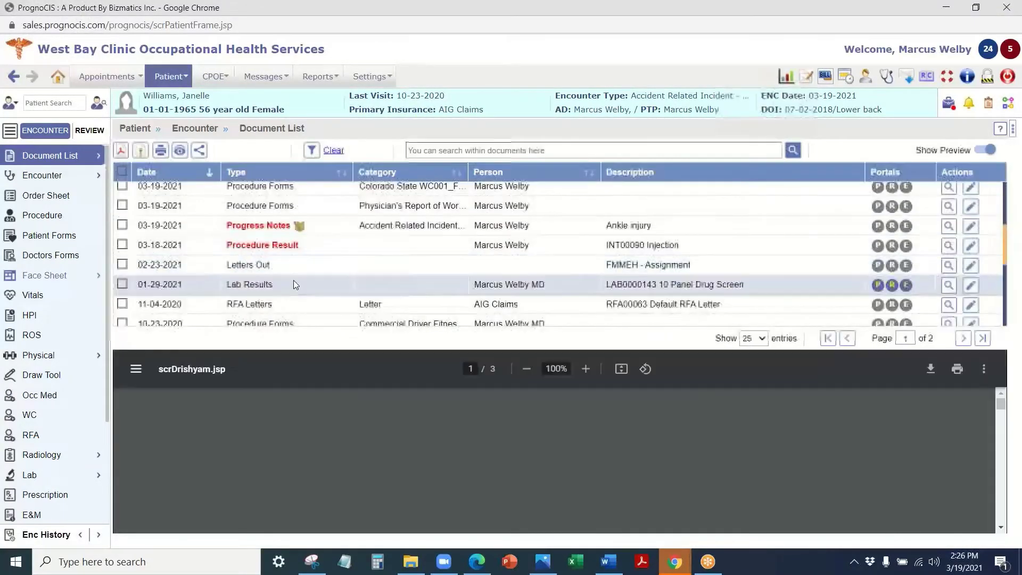
scroll(293, 280, up, 6)
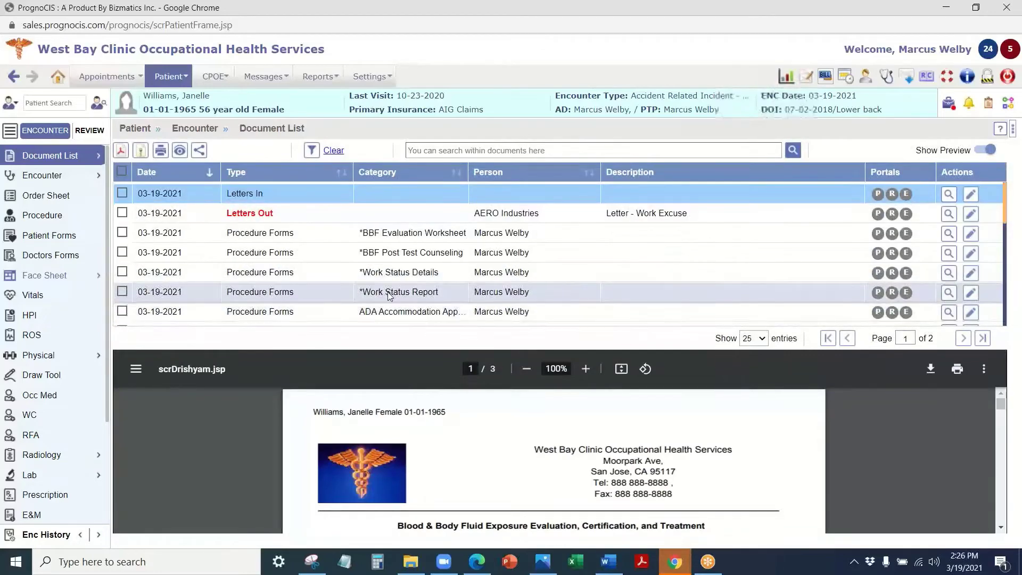
scroll(567, 305, down, 5)
scroll(567, 305, down, 3)
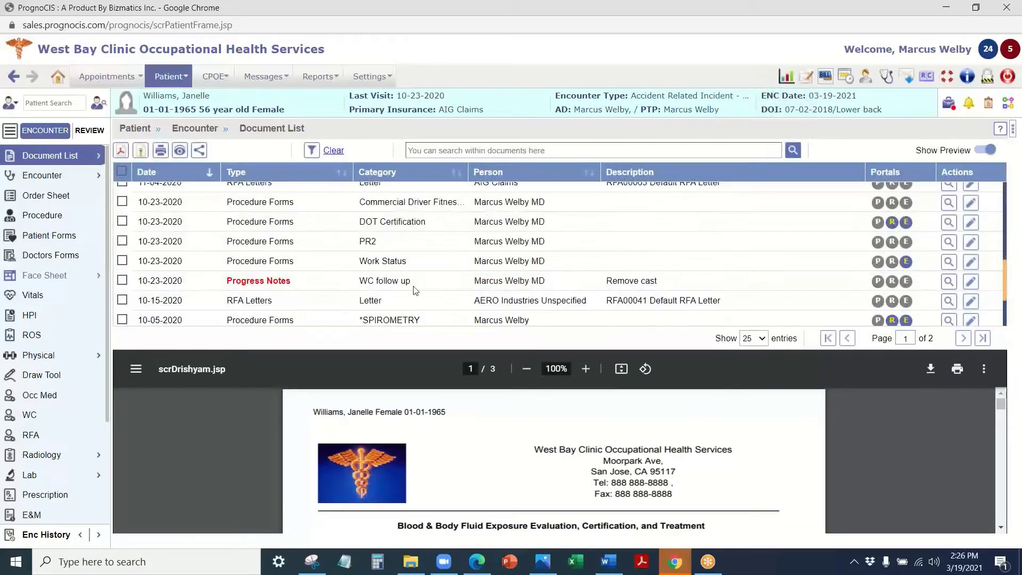
scroll(389, 223, up, 8)
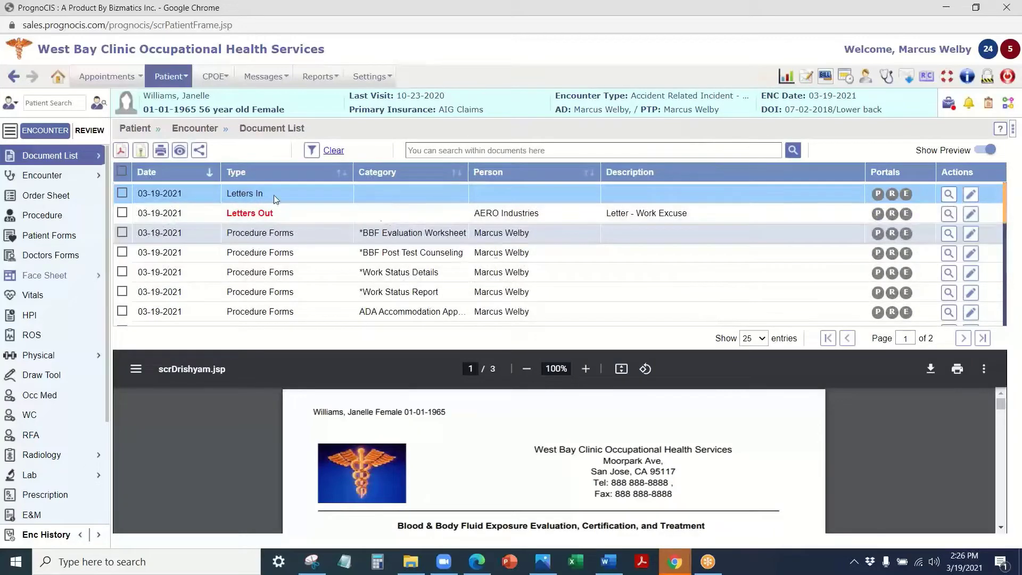
scroll(425, 194, down, 10)
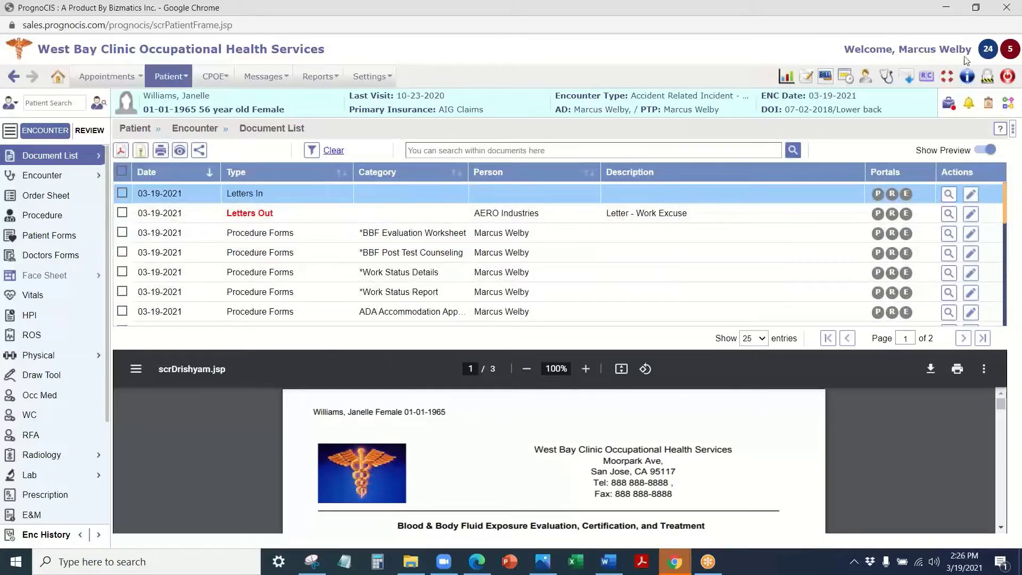
Open the labs to be reviewed and compare the first patient's 03-18-2021 and 03-17-2021 orders, returning to the 03-18-2021 drug screen
click(988, 50)
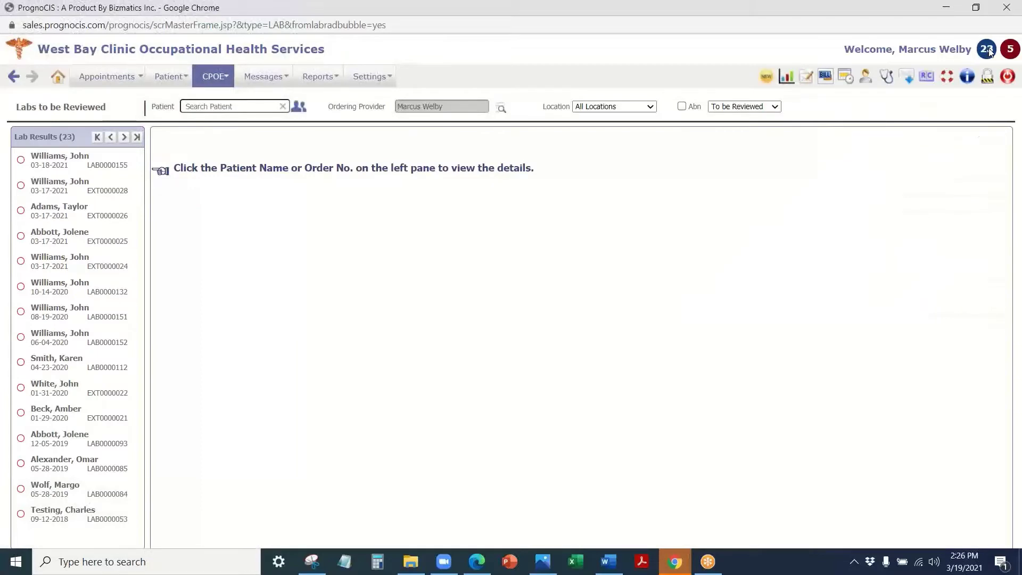
click(77, 168)
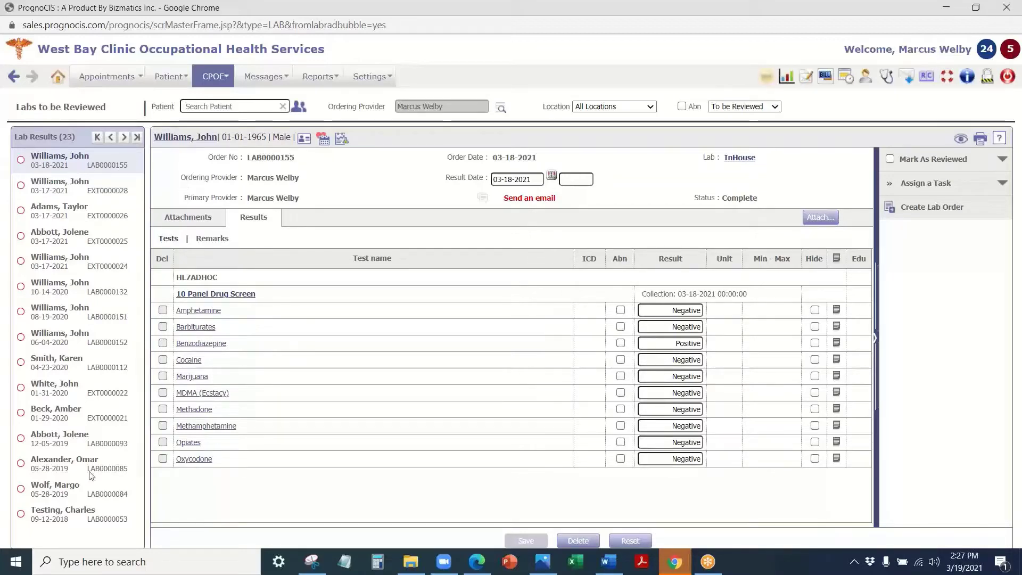
click(57, 194)
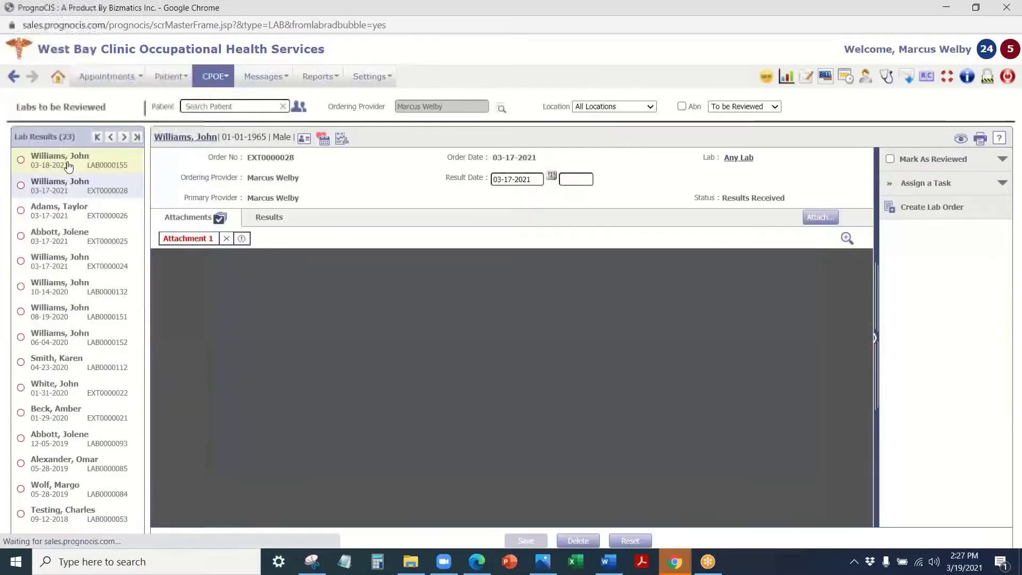
click(69, 165)
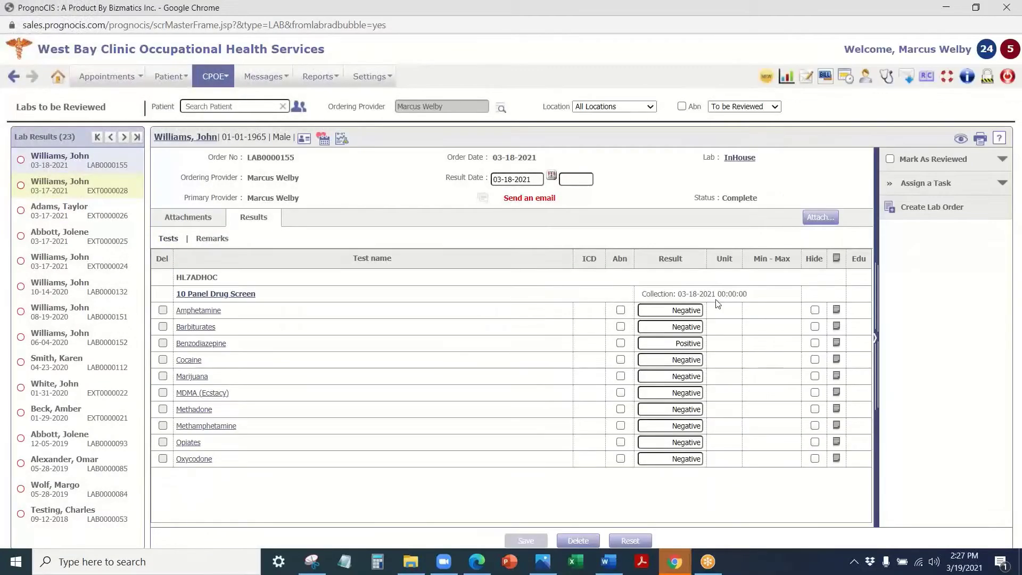
Examine the attachment on the patient's 03-17-2021 lab order and return to the 03-18-2021 order
click(74, 191)
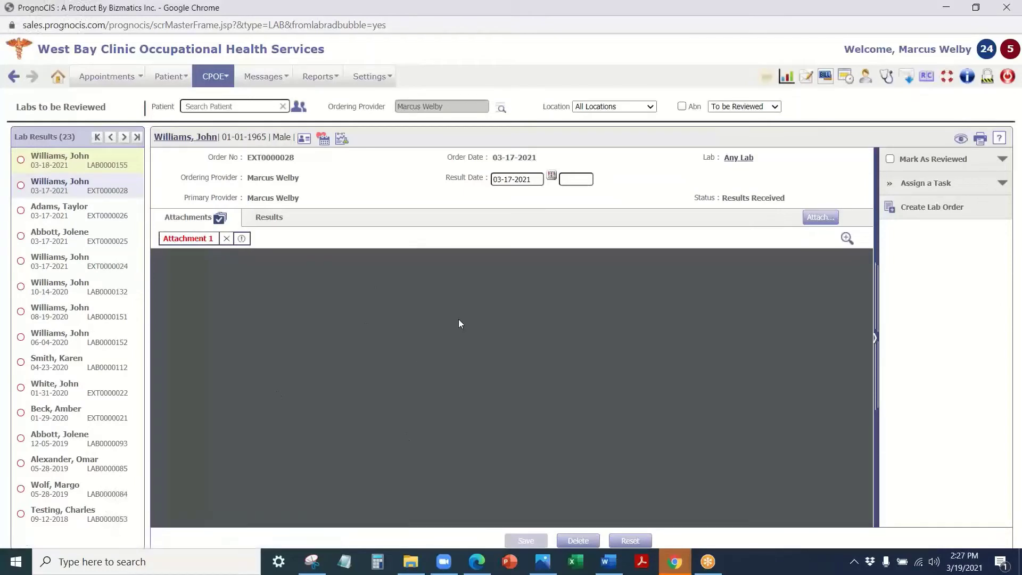
scroll(463, 399, down, 9)
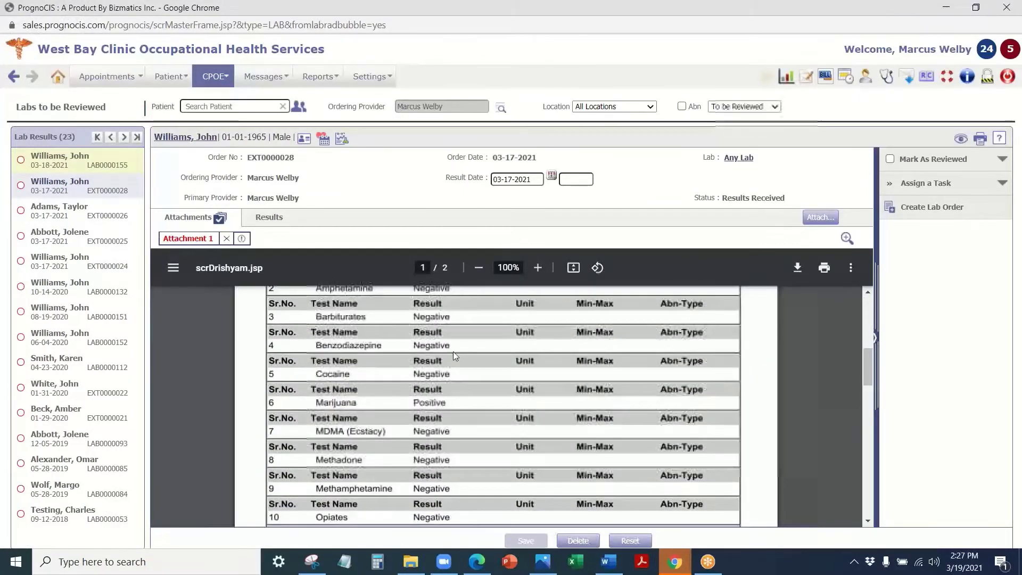
scroll(548, 413, up, 9)
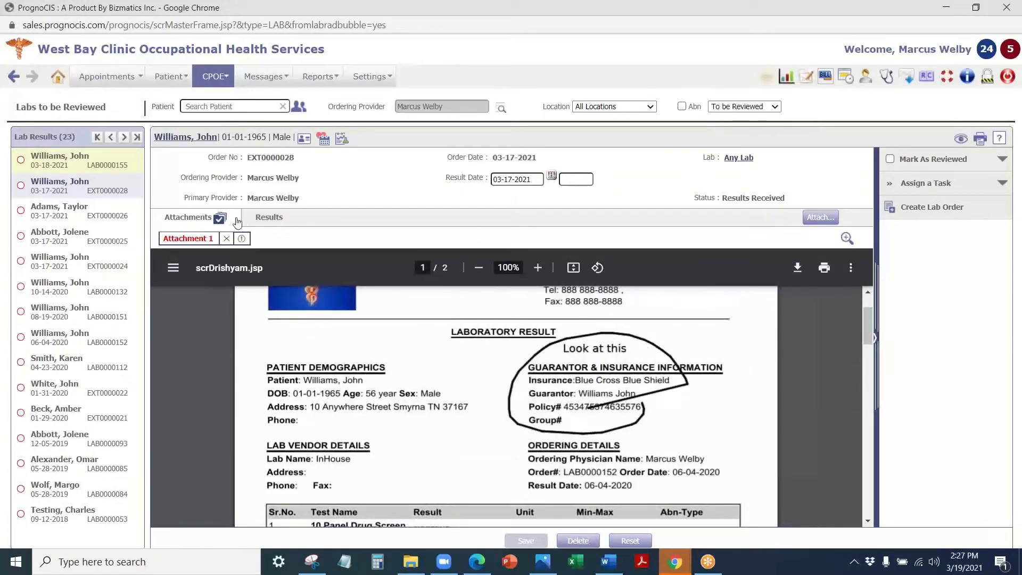
click(84, 165)
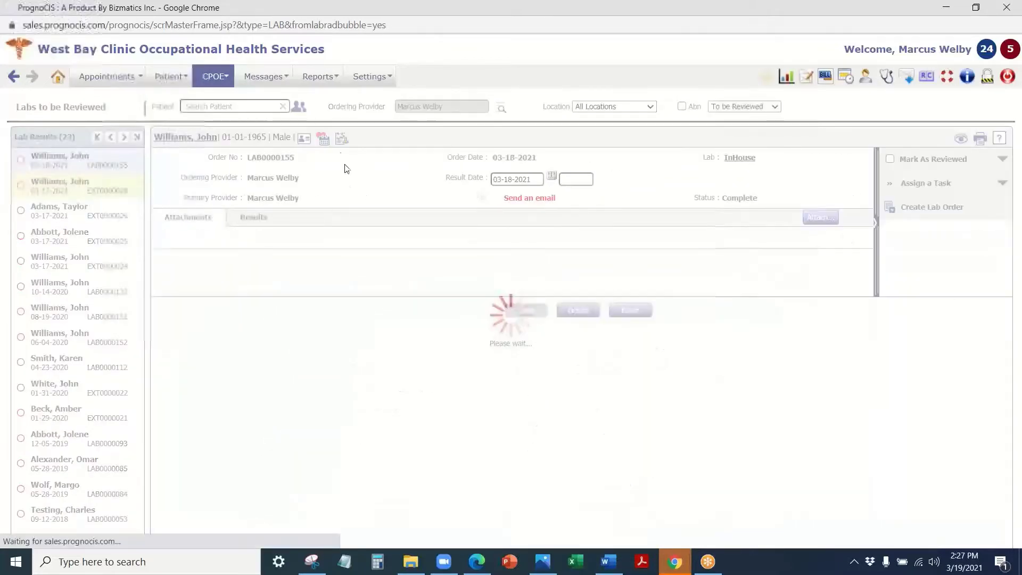
Compare the patient's 10 Panel Drug Screen results by date in the Lab Order Summary Matrix and close it
click(340, 138)
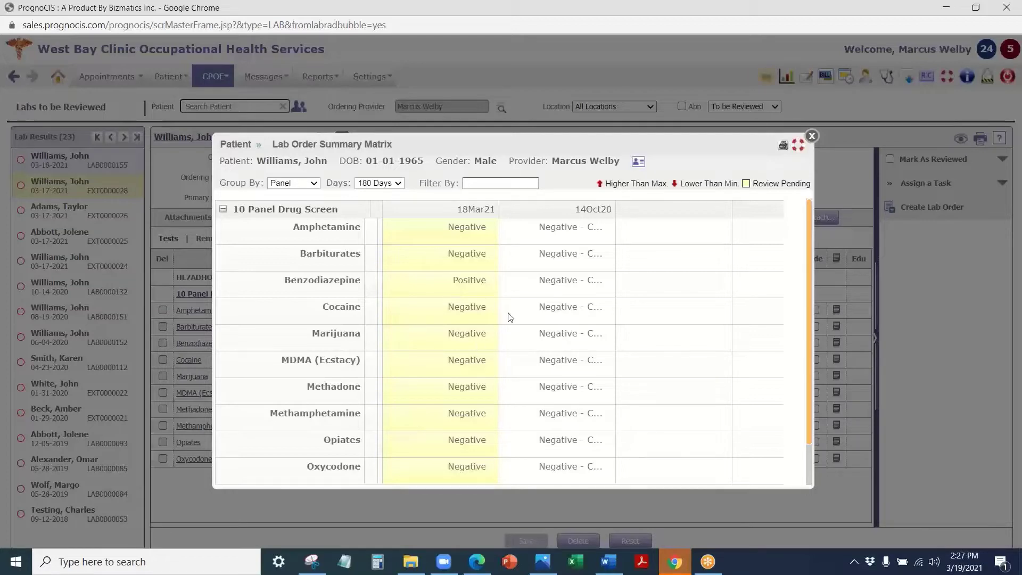
scroll(509, 317, down, 1)
scroll(521, 399, up, 1)
click(812, 136)
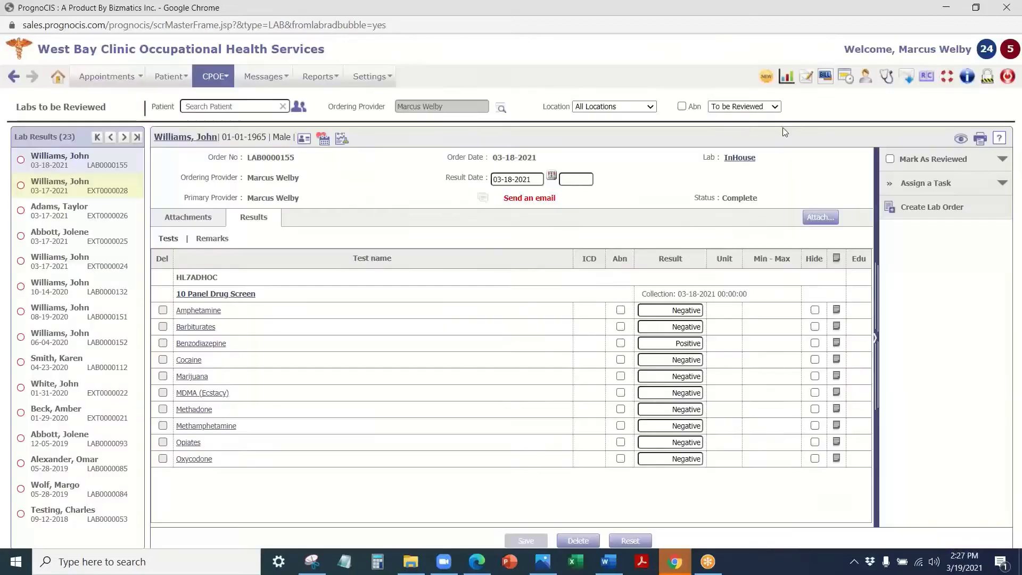
Open the health maintenance view for the 10 Panel Drug Screen and close it without recording a result
click(324, 140)
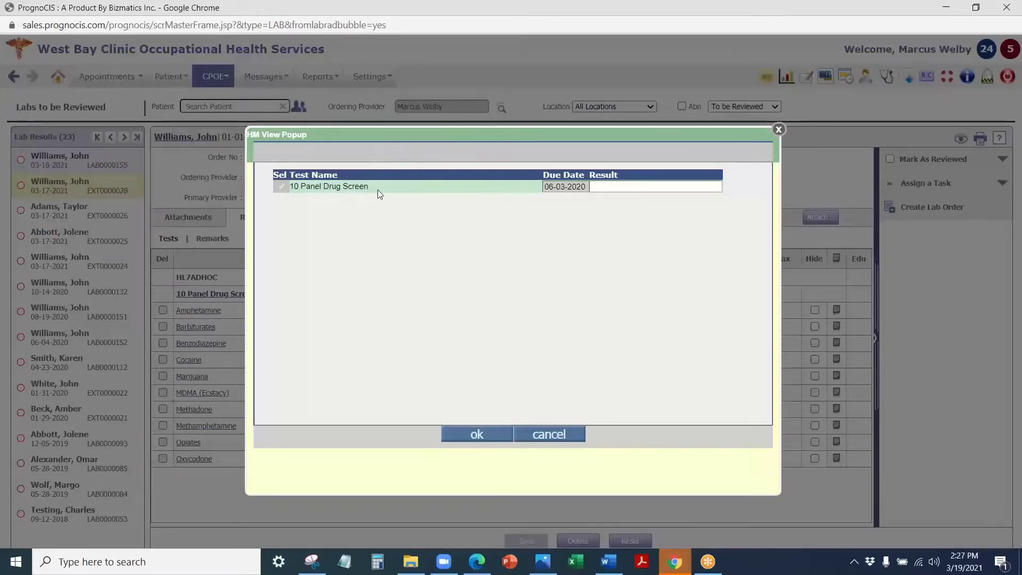
click(611, 186)
click(778, 129)
Examine the order's review comments, task assignment options and new lab order form, keeping Send an email as the task action
click(996, 159)
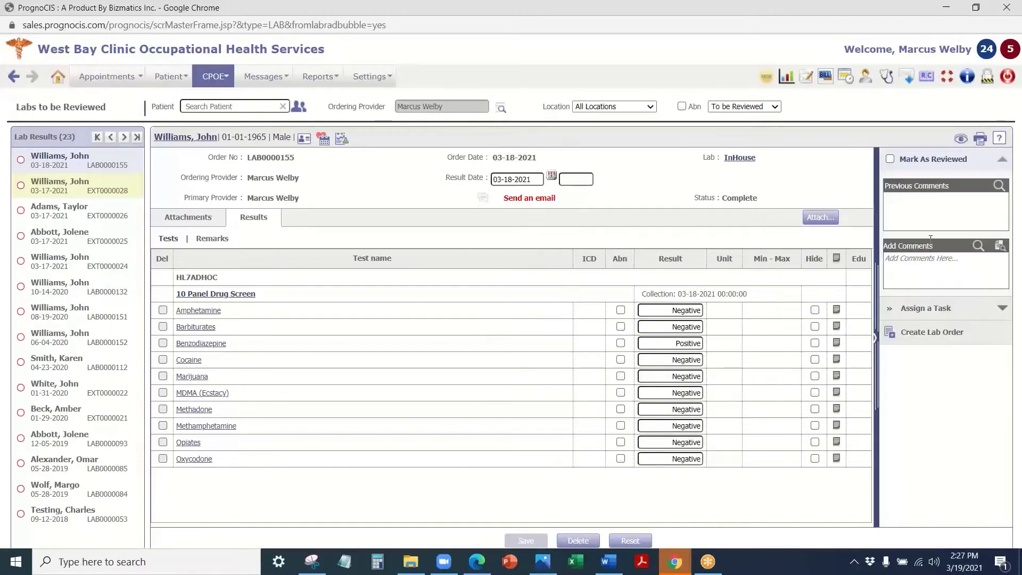
click(956, 316)
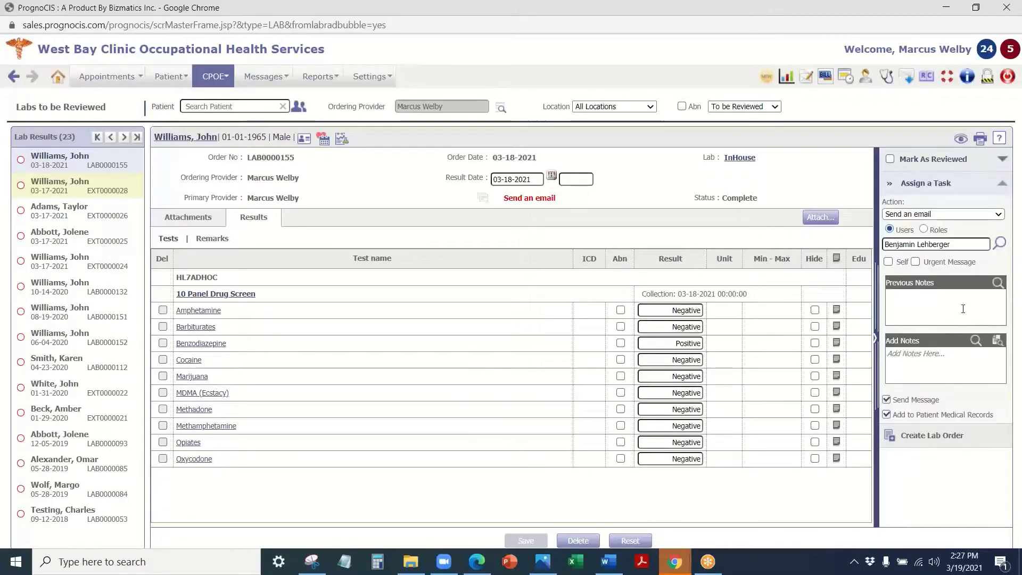
click(942, 213)
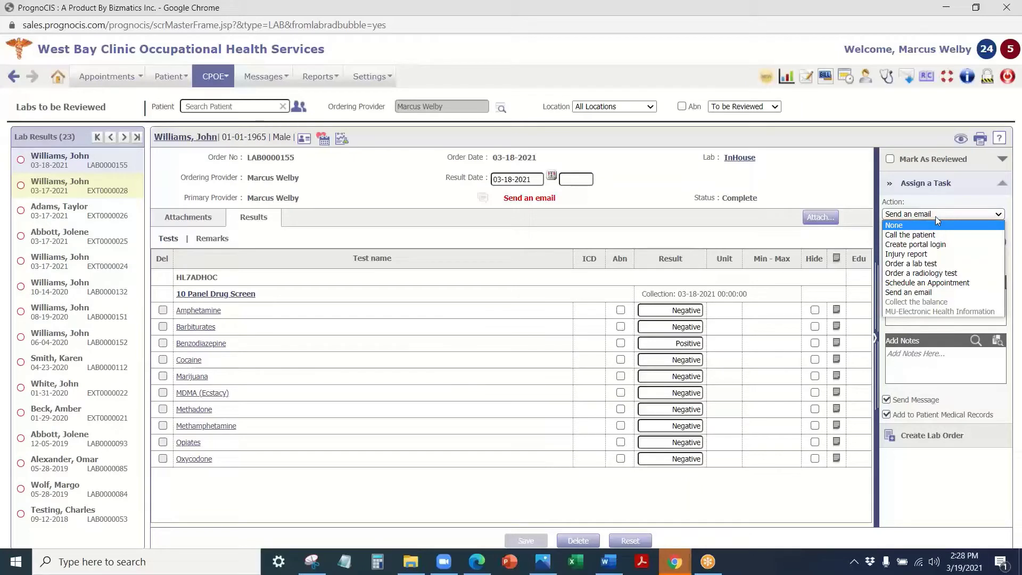
click(908, 295)
click(942, 184)
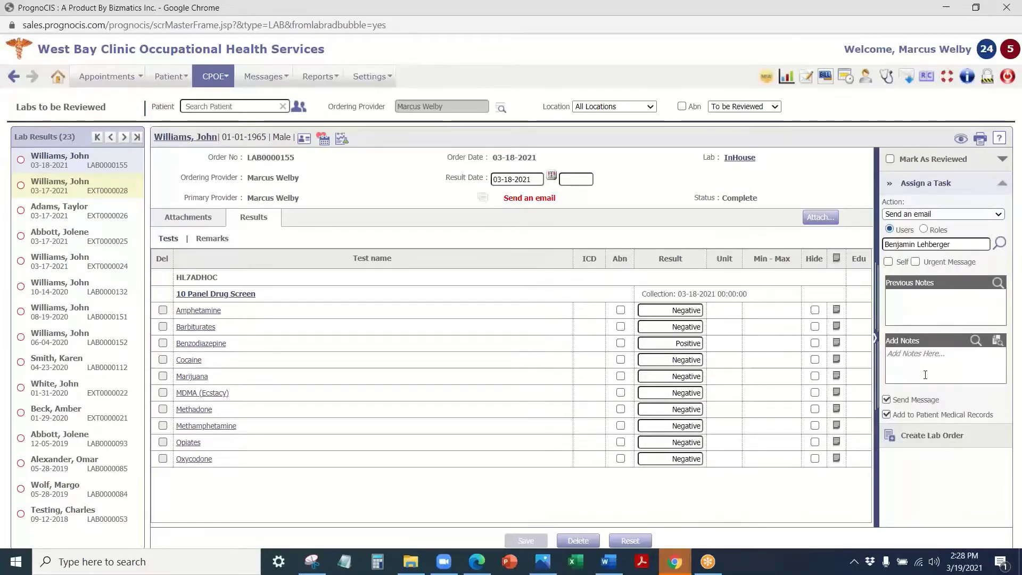
click(922, 435)
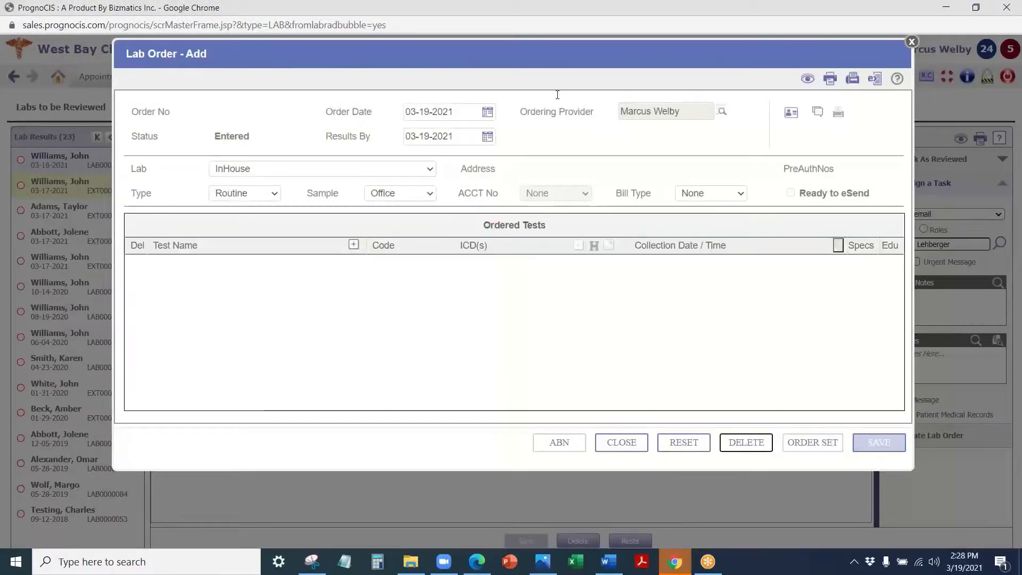
click(911, 42)
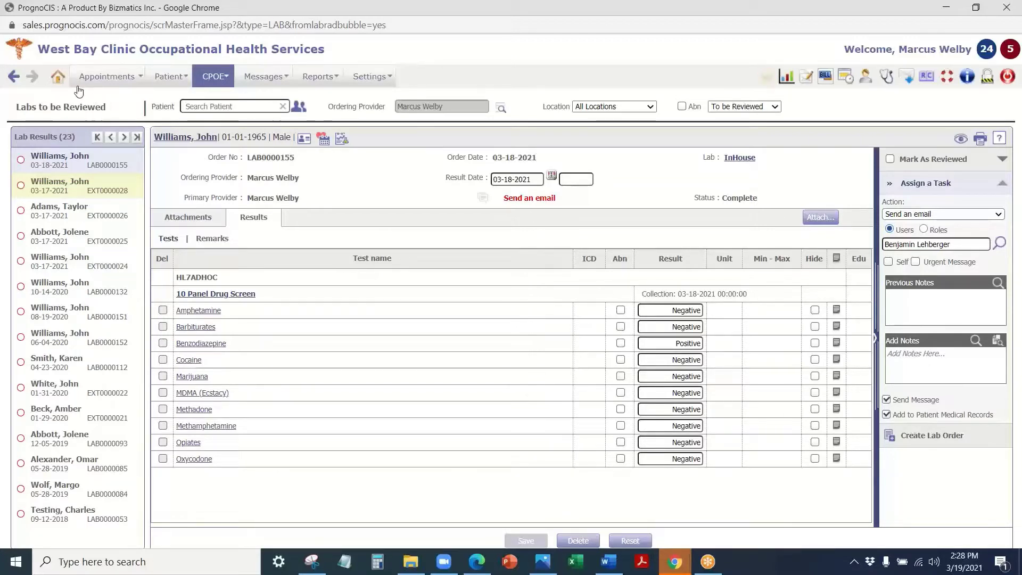
Return to the injured worker's encounter and look through the letters, procedure forms and results in the Document List
click(188, 84)
click(181, 178)
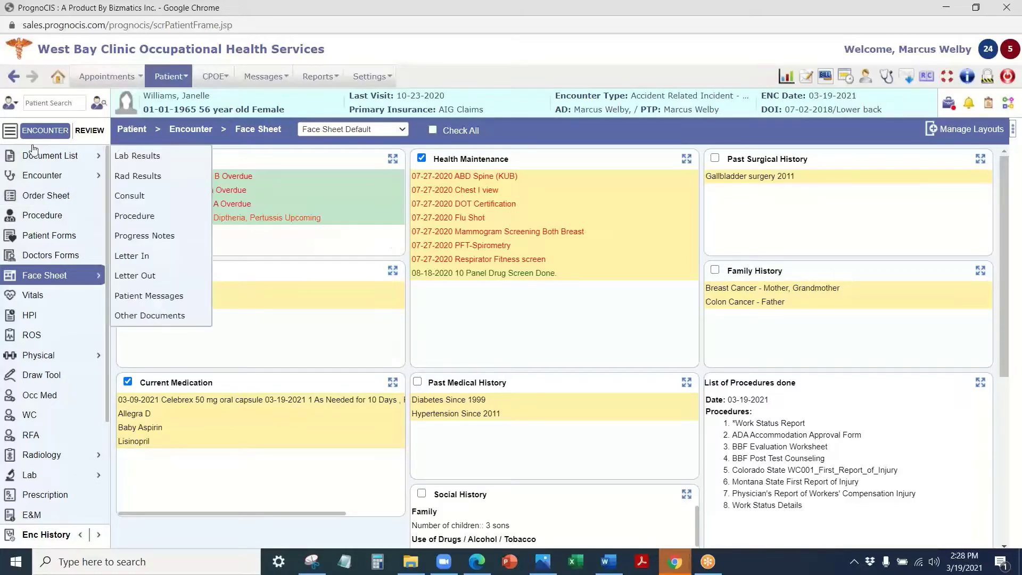
click(53, 155)
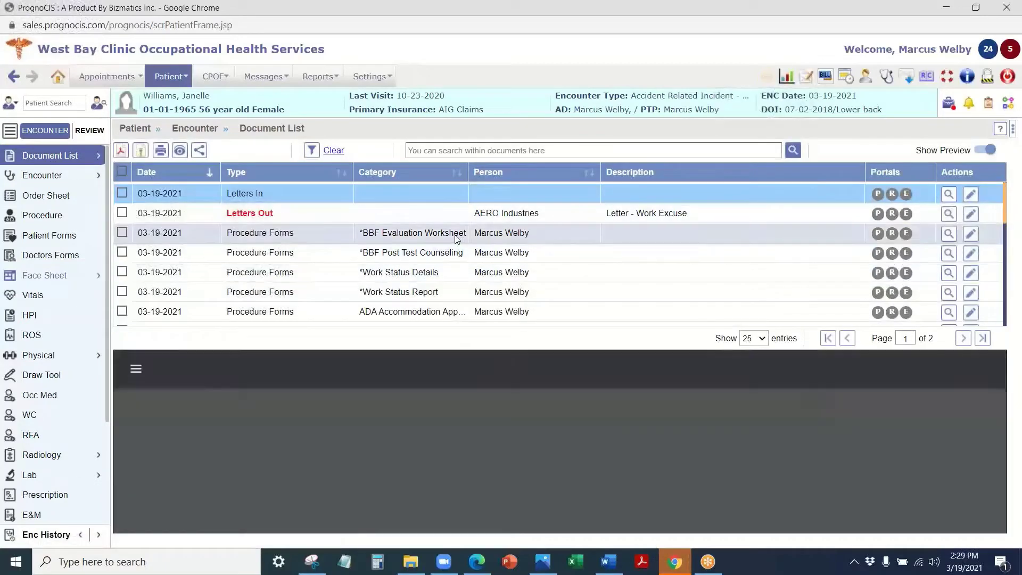
scroll(371, 270, down, 1)
scroll(370, 269, down, 3)
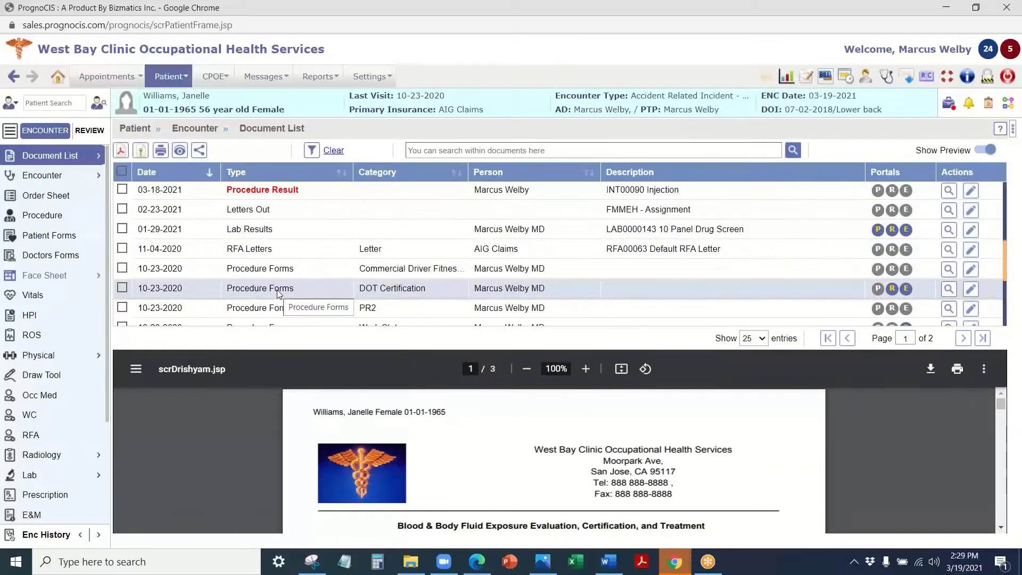
scroll(273, 223, up, 5)
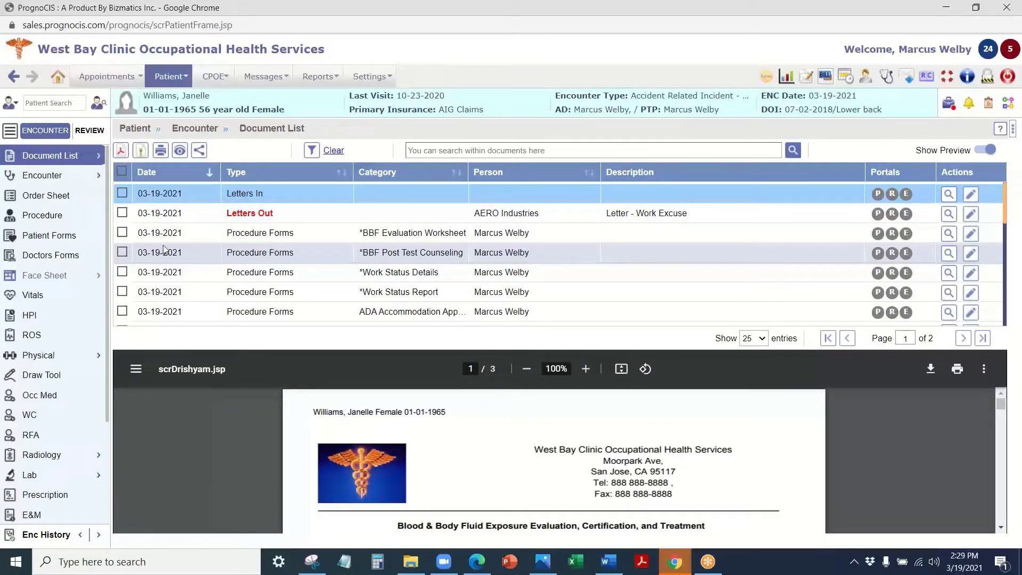
Open the encounter's Face Sheet and examine its clinical history sections and the list of available face sheet layouts
click(45, 275)
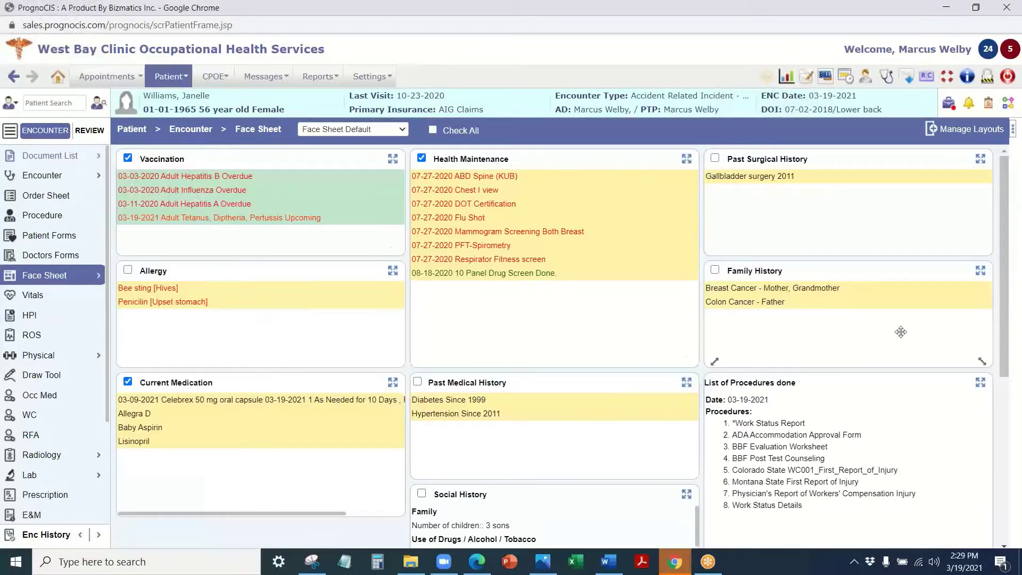
scroll(902, 332, down, 3)
click(379, 132)
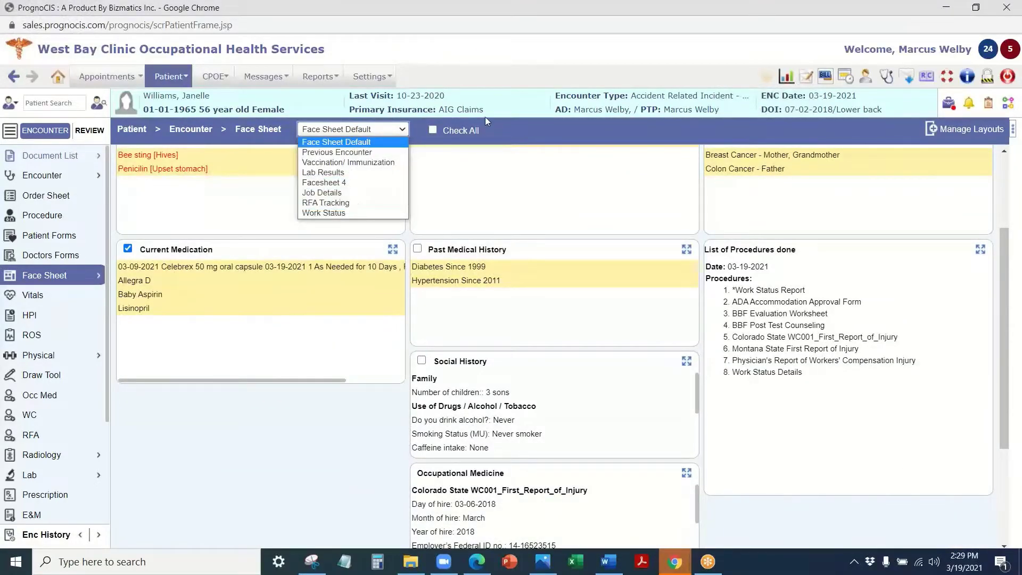
click(509, 80)
scroll(464, 263, up, 3)
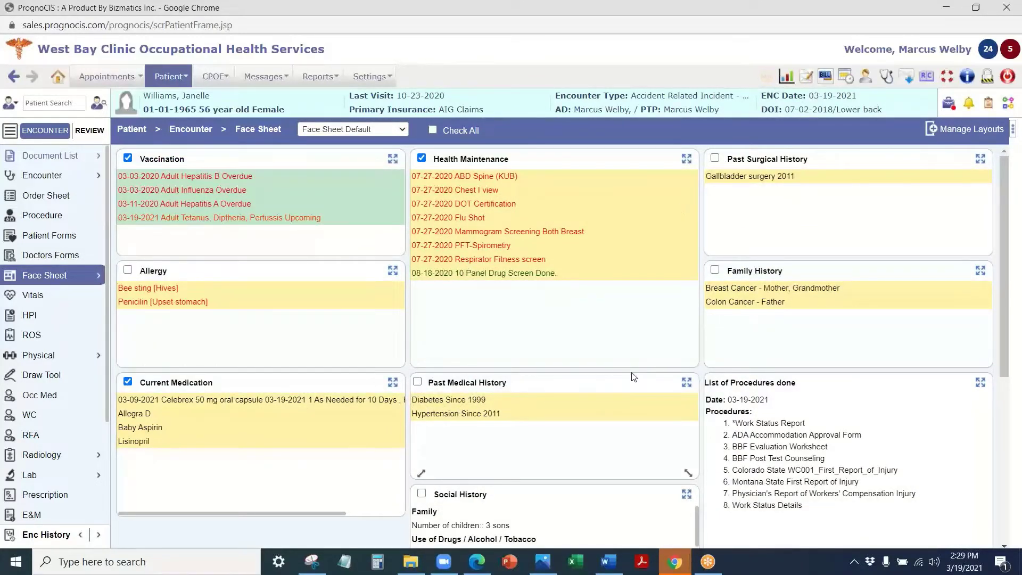
scroll(461, 410, down, 2)
scroll(311, 319, up, 2)
Move the Occupational Medicine section of the Face Sheet below Current Medication
scroll(553, 295, down, 5)
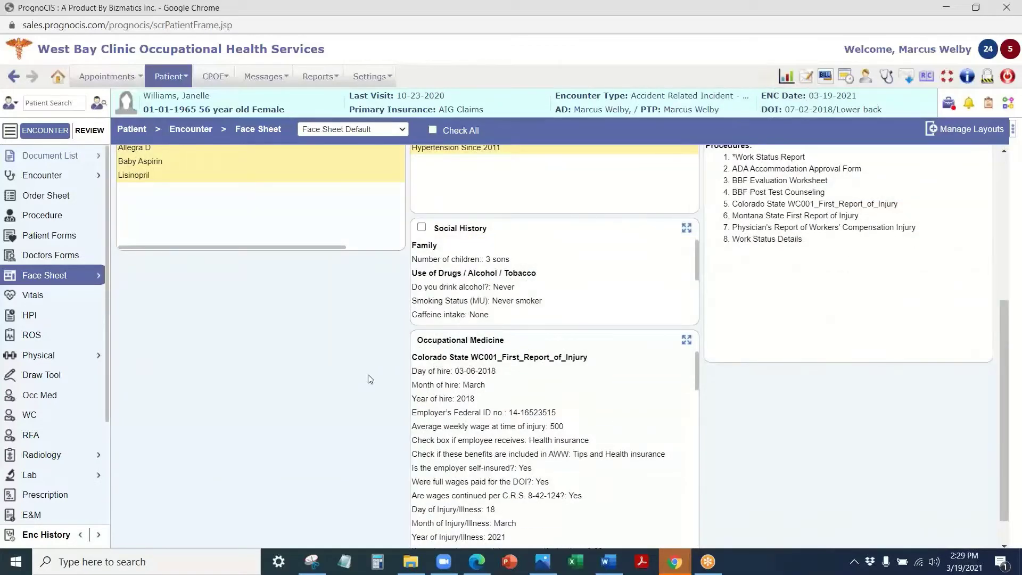
drag(531, 300, 251, 178)
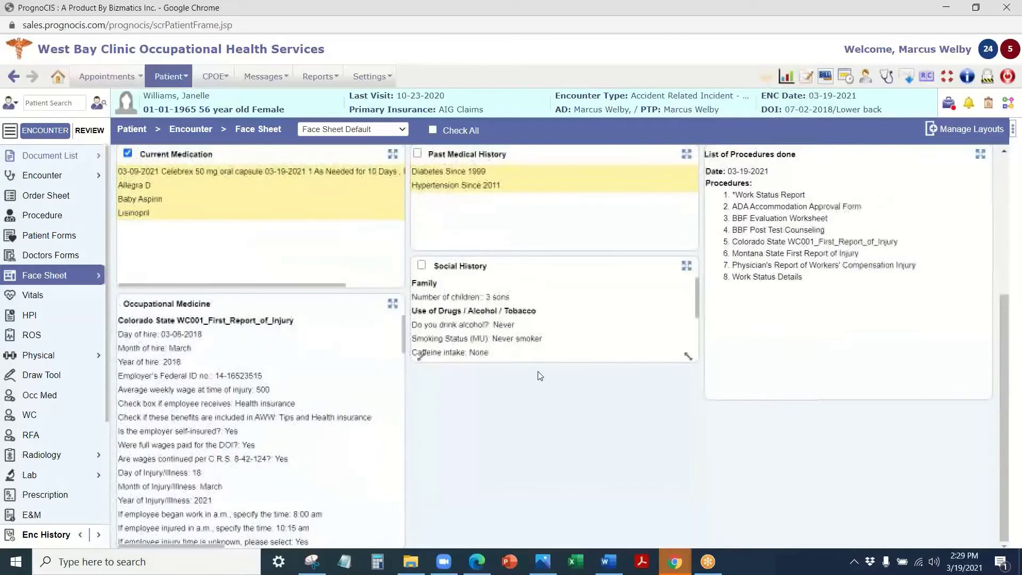
scroll(874, 380, up, 5)
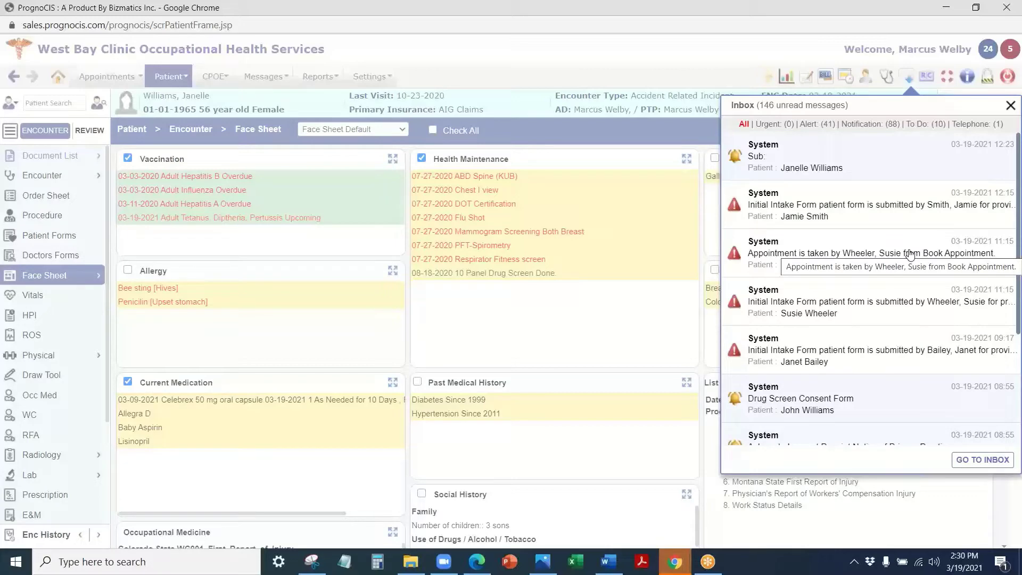
Switch to the Gmail message with the patient portal login details, read it, return to PrognoCIS and close the inbox list
mouse_move(675, 561)
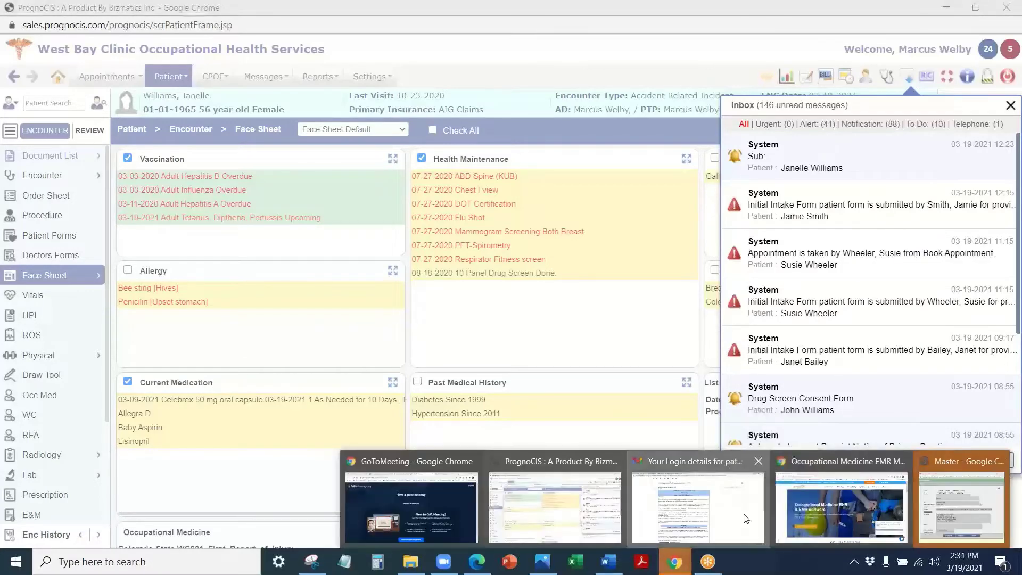
click(691, 516)
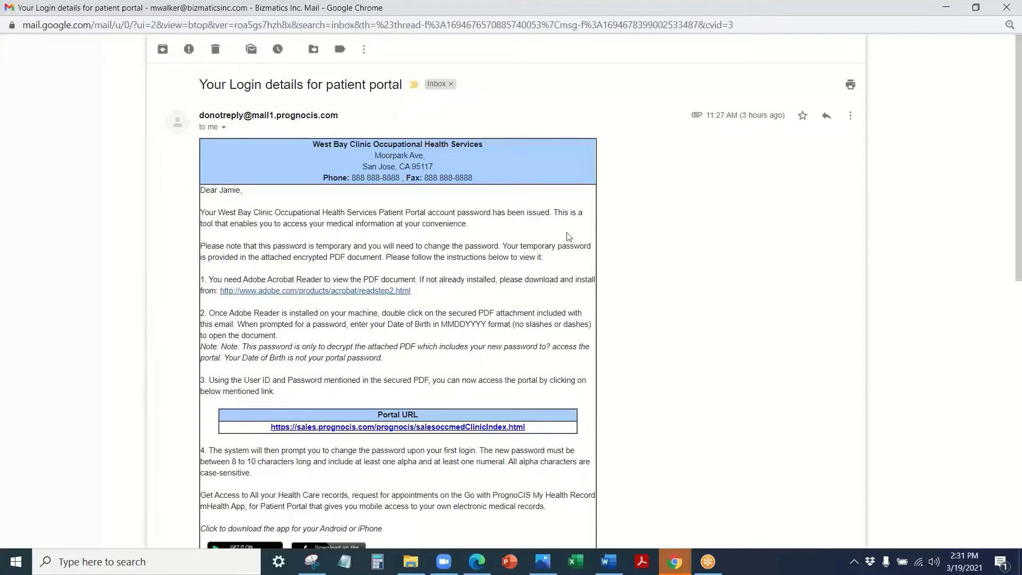
click(947, 9)
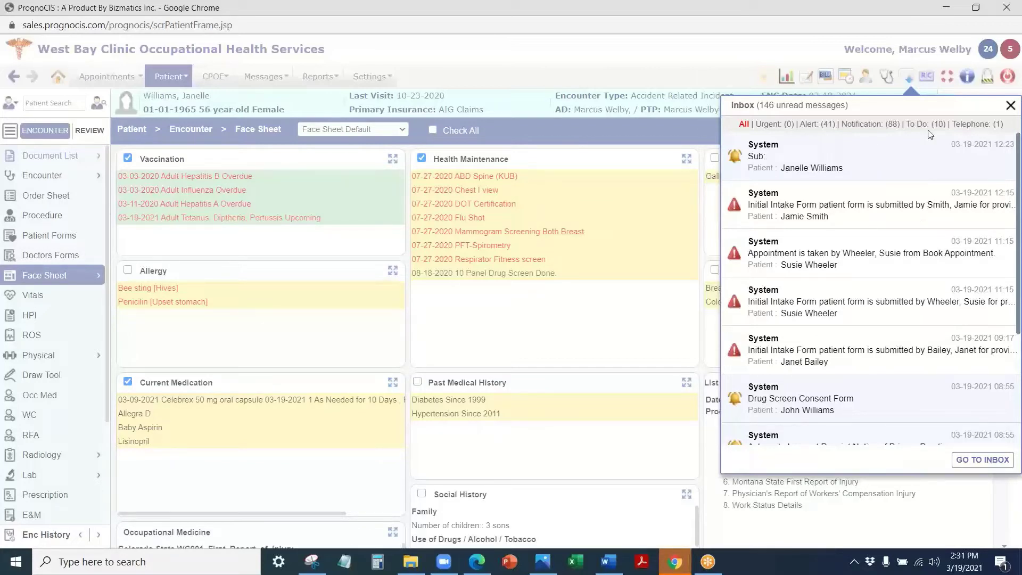
click(1010, 106)
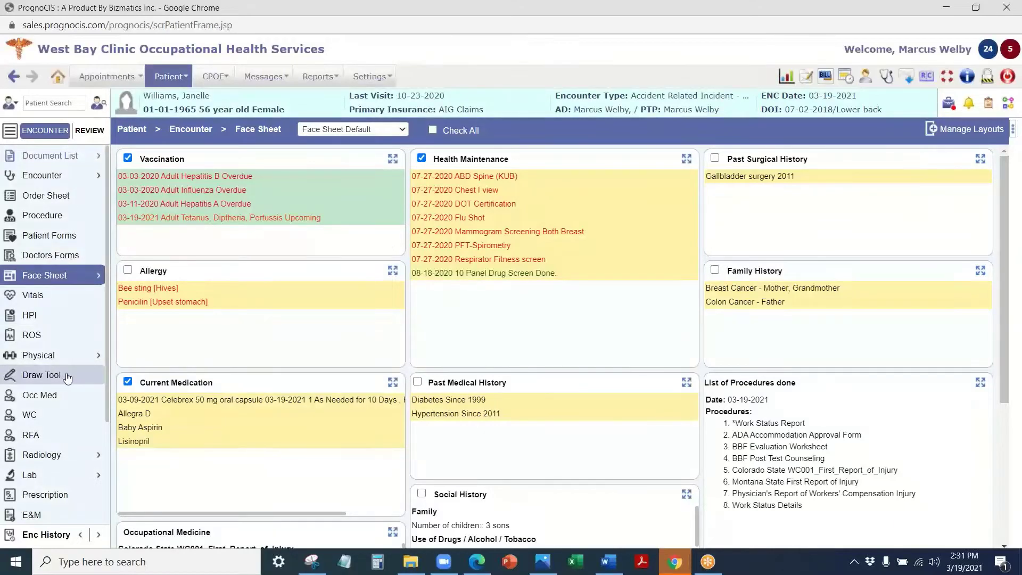
Examine the ADA Accommodation Approval Form under Occ Med and its full document preview, and return to the Face Sheet
click(57, 395)
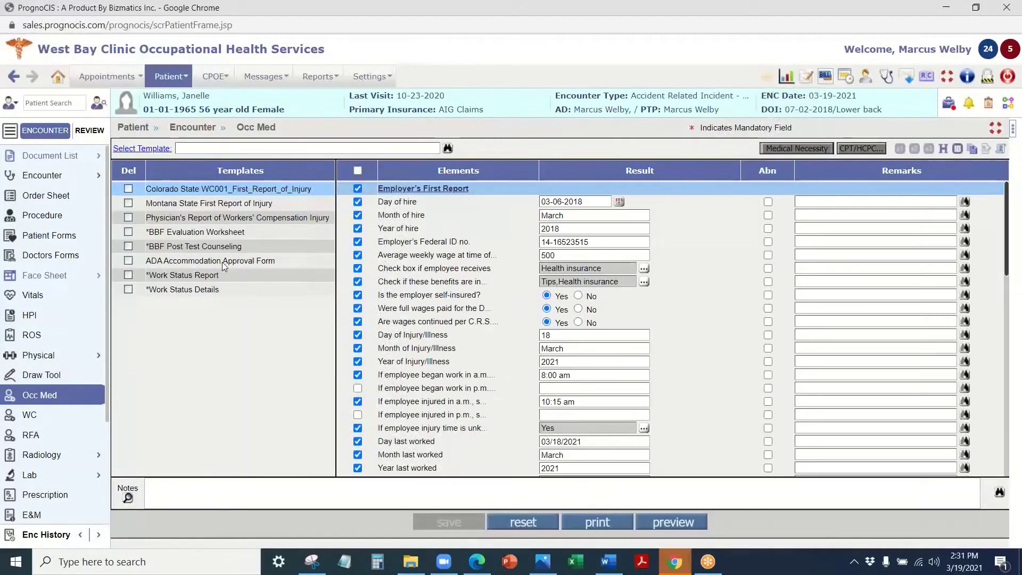
click(223, 262)
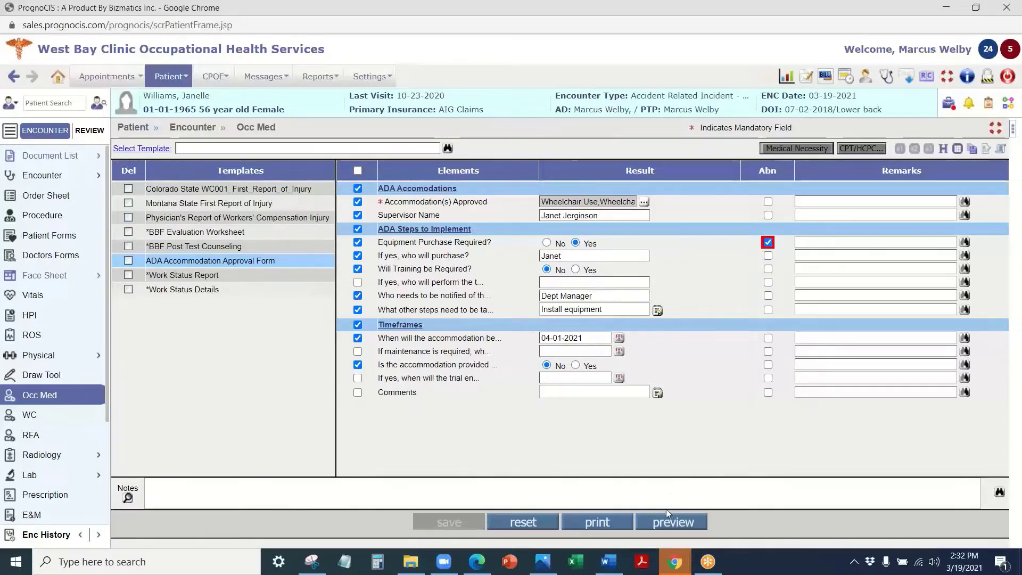
click(671, 521)
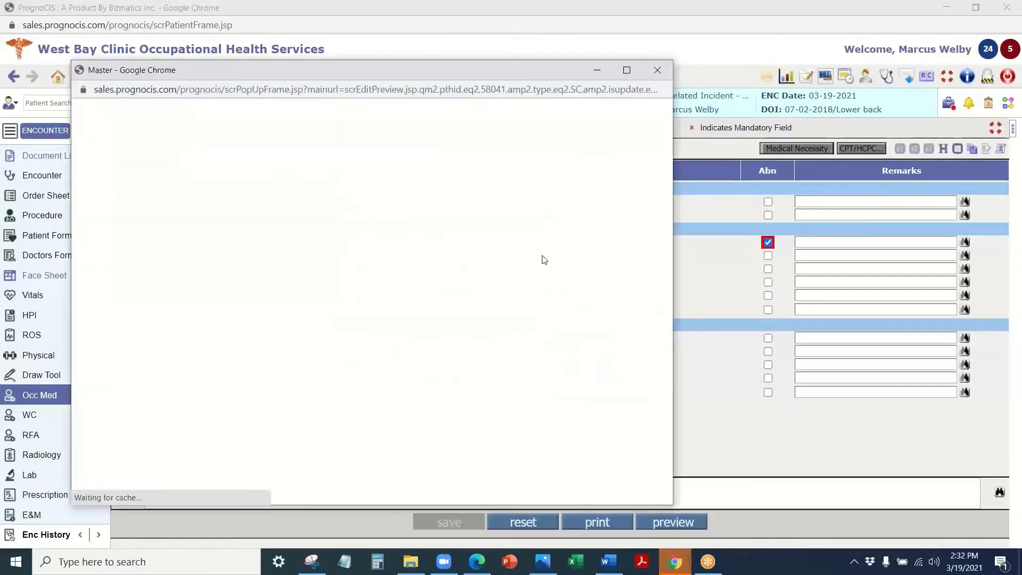
click(626, 69)
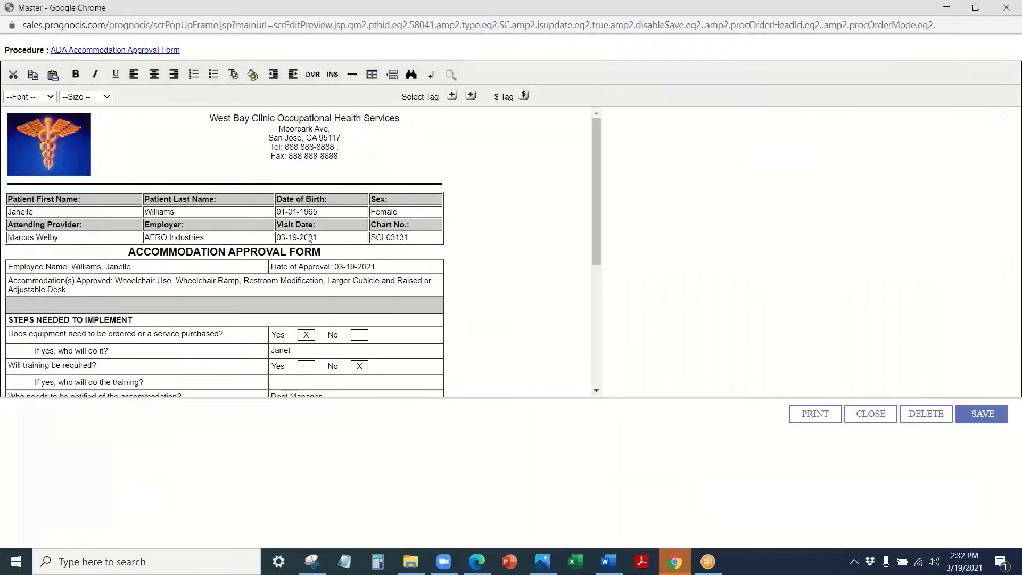
scroll(262, 239, down, 5)
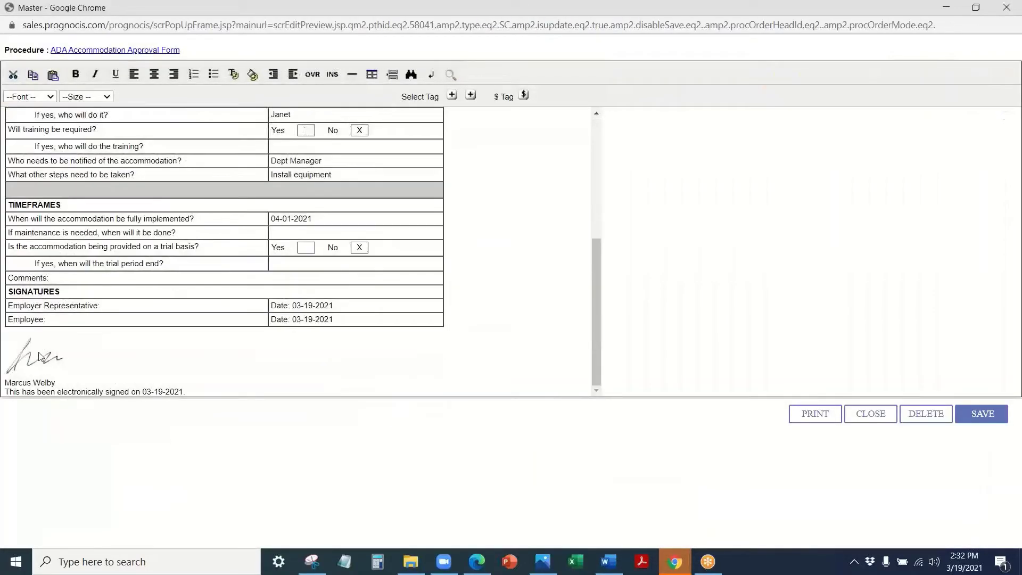
scroll(408, 261, up, 5)
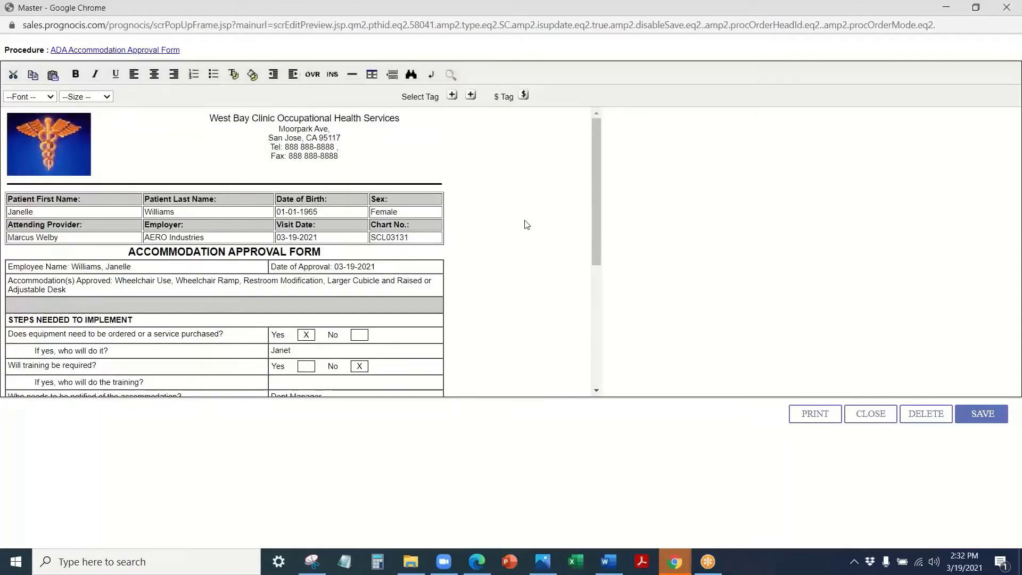
click(877, 413)
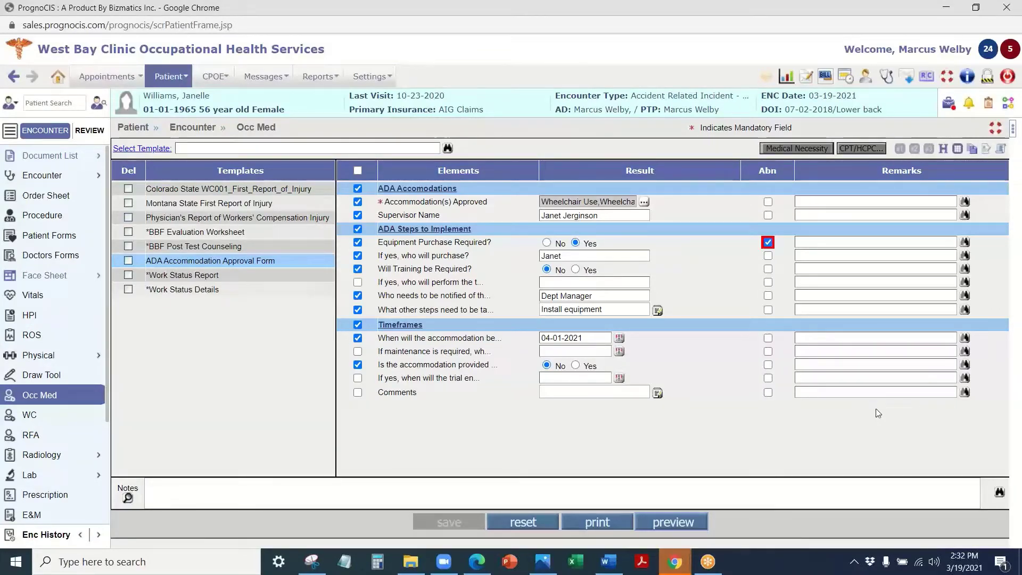
click(64, 276)
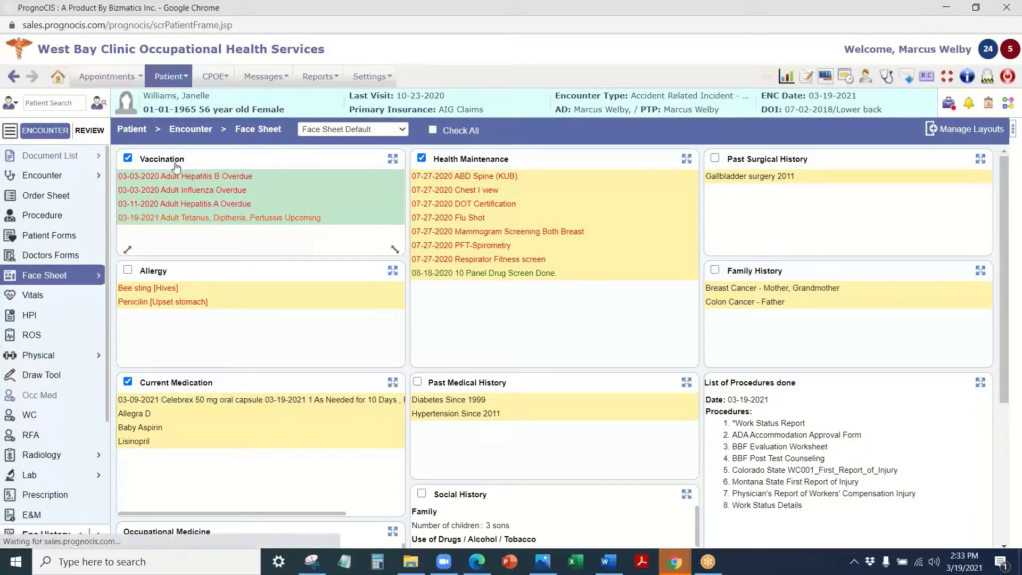
Examine the vaccination schedule and the administration form for Adult Hepatitis B, and return to the Face Sheet
click(214, 168)
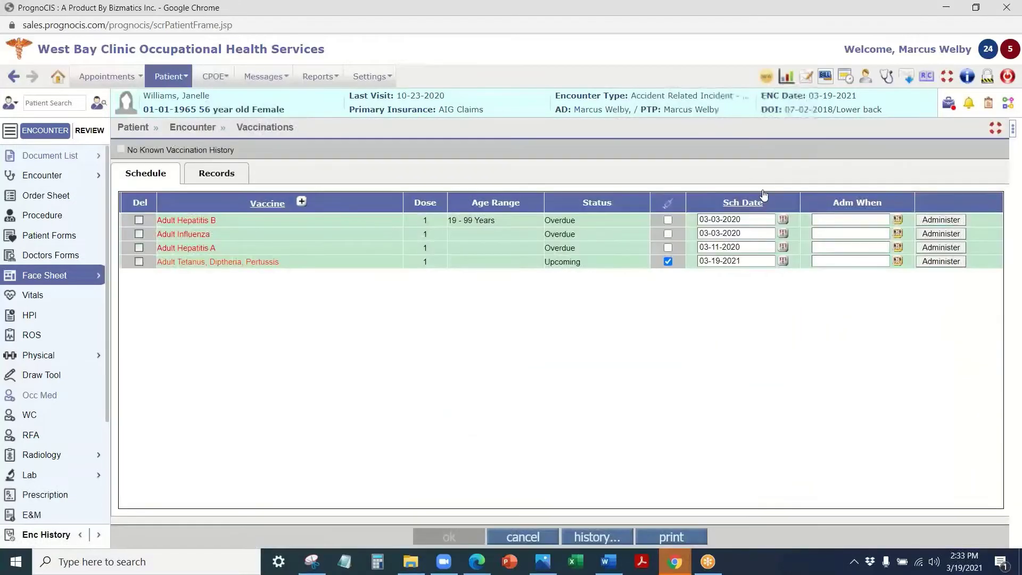
click(941, 219)
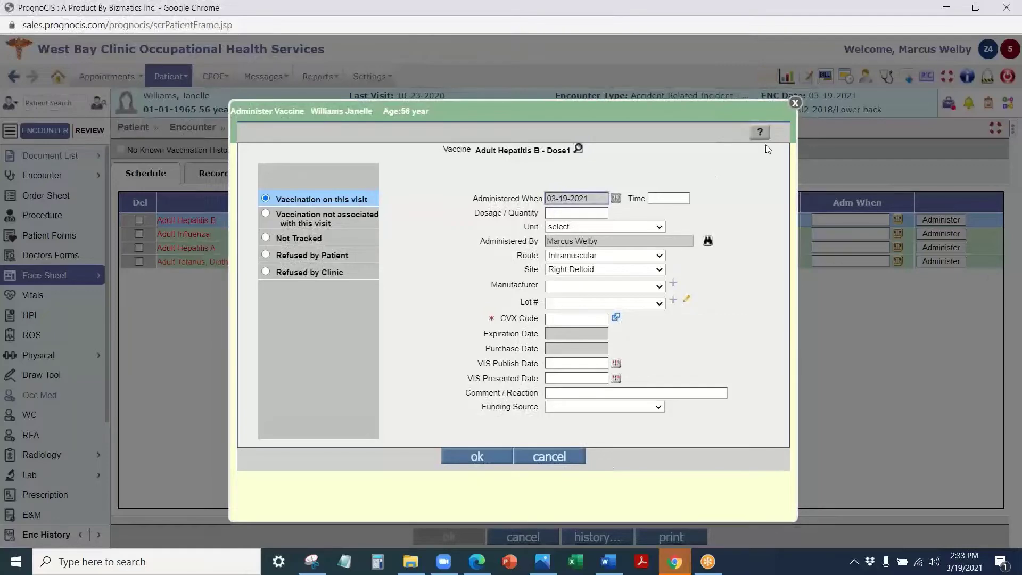
click(795, 102)
click(30, 280)
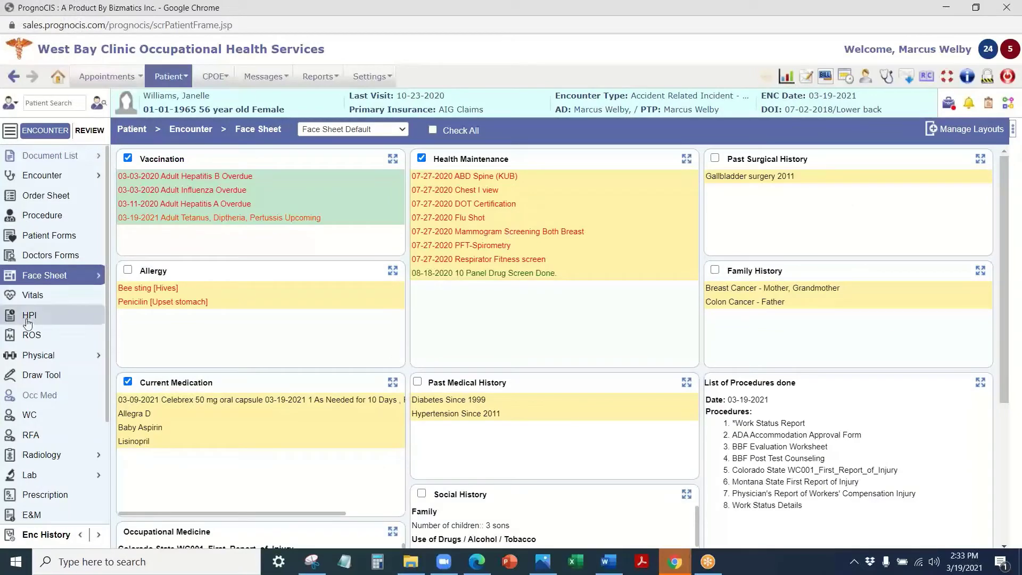
View the encounter's Occ Med templates and switch to the other patient's Pre-Employment Physical encounter dated 03-19-2021
click(44, 396)
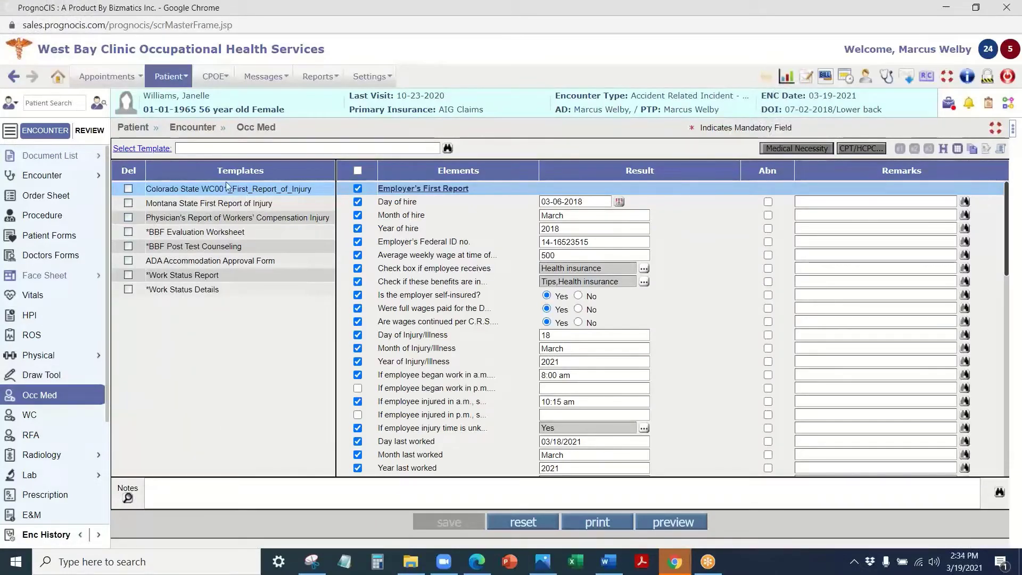
click(121, 126)
click(209, 224)
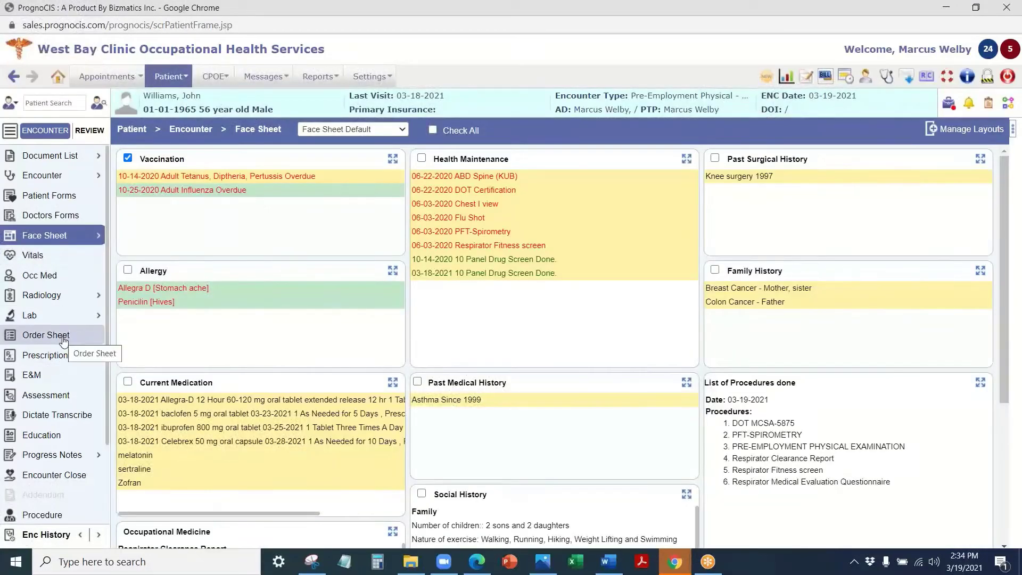
Examine the PRE-EMPLOYMENT PHYSICAL EXAMINATION template under Occ Med and its document preview, and display the PFT-Spirometry template
click(55, 277)
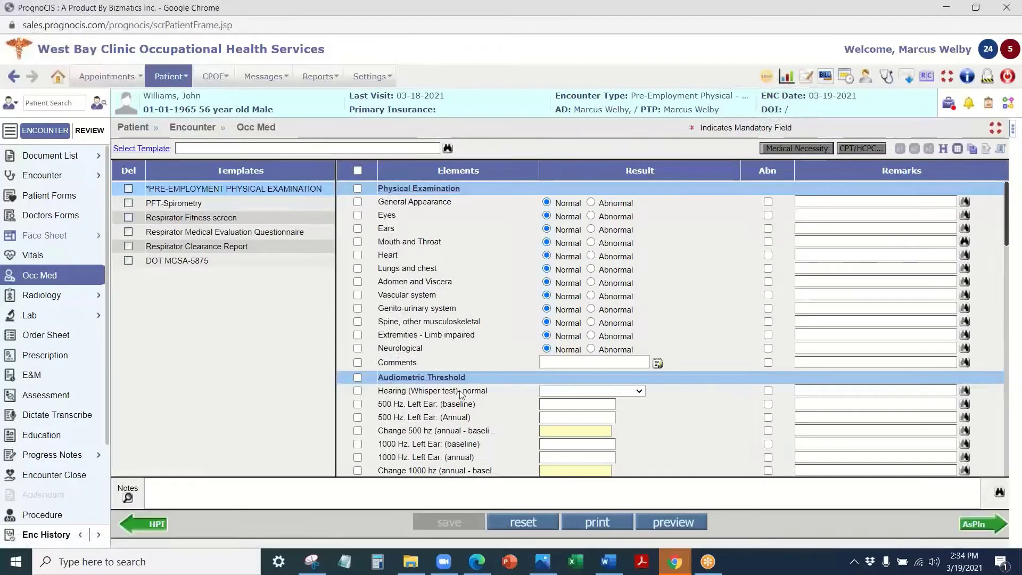
scroll(460, 395, down, 2)
scroll(470, 330, down, 12)
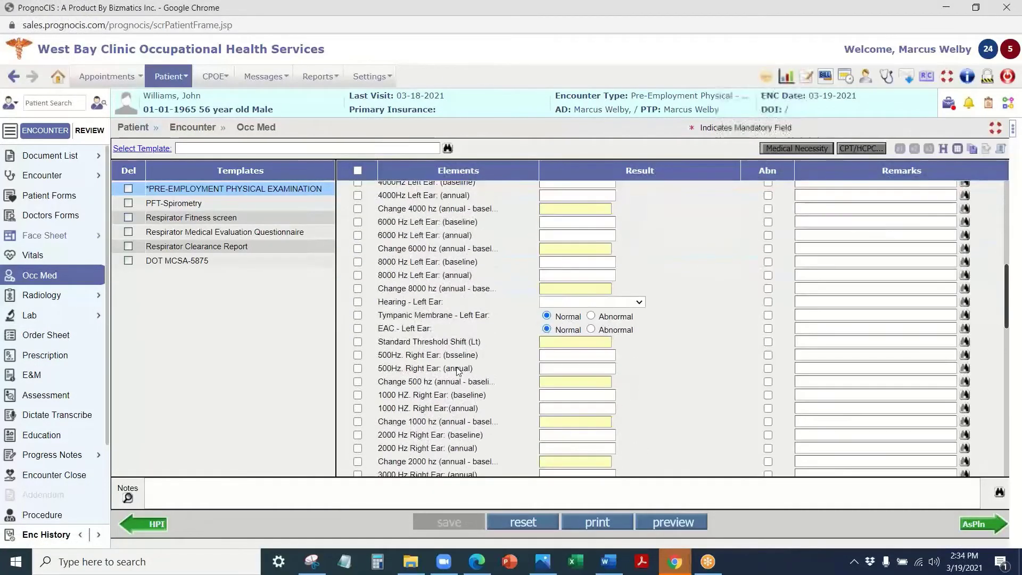
scroll(461, 428, up, 2)
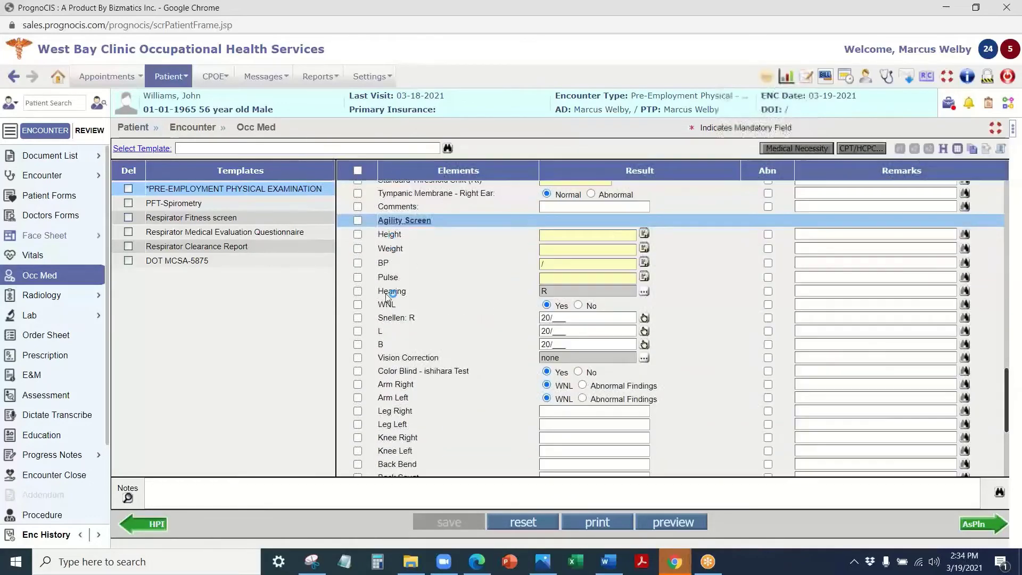
scroll(468, 403, up, 5)
scroll(469, 403, up, 8)
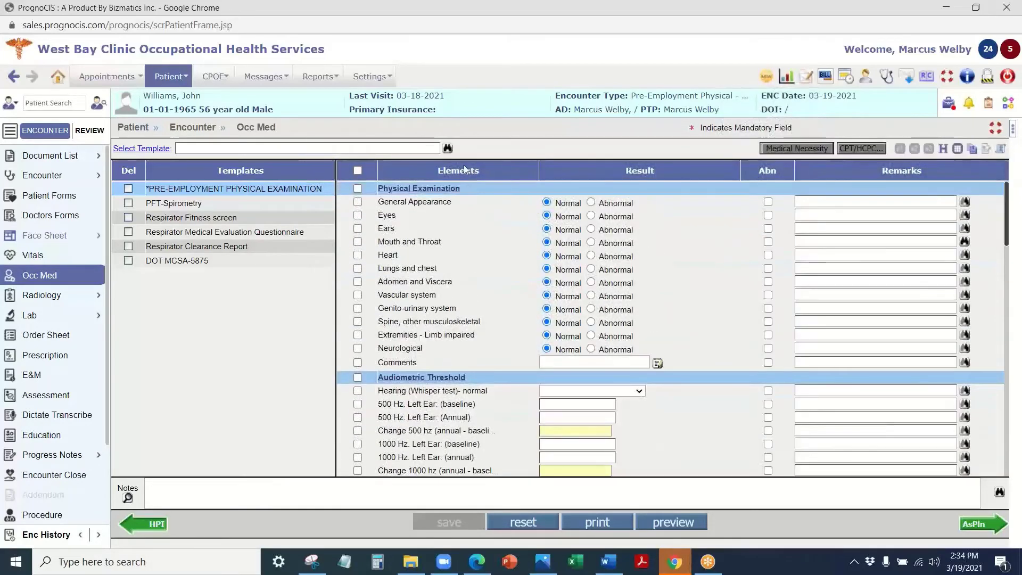
scroll(469, 352, down, 10)
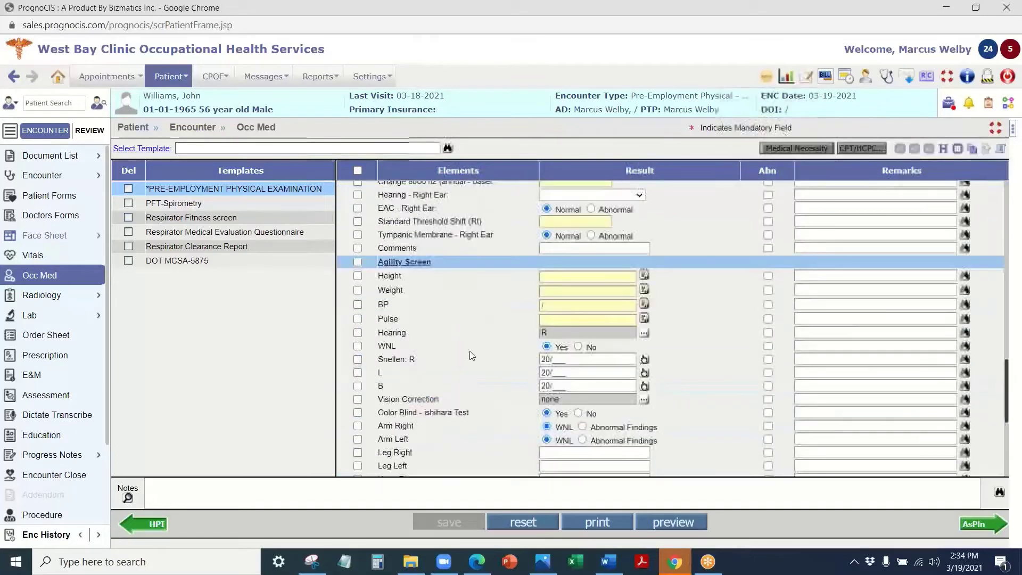
scroll(612, 453, up, 3)
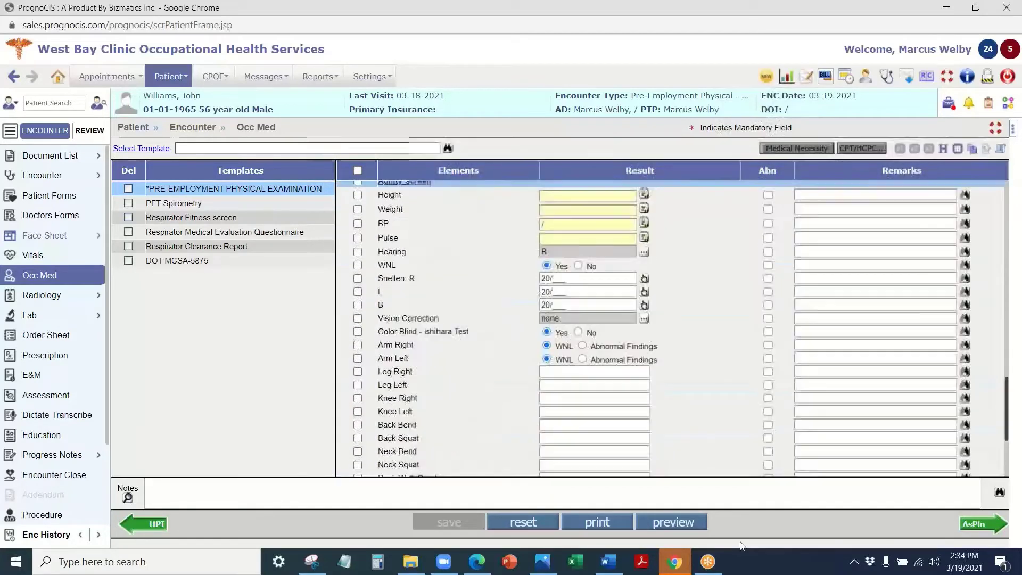
click(672, 523)
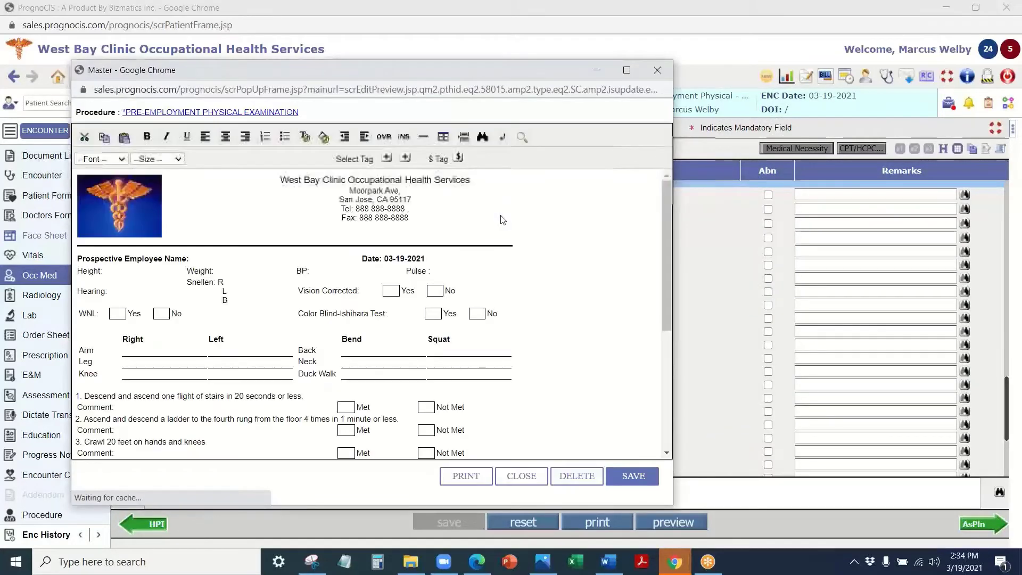
click(656, 70)
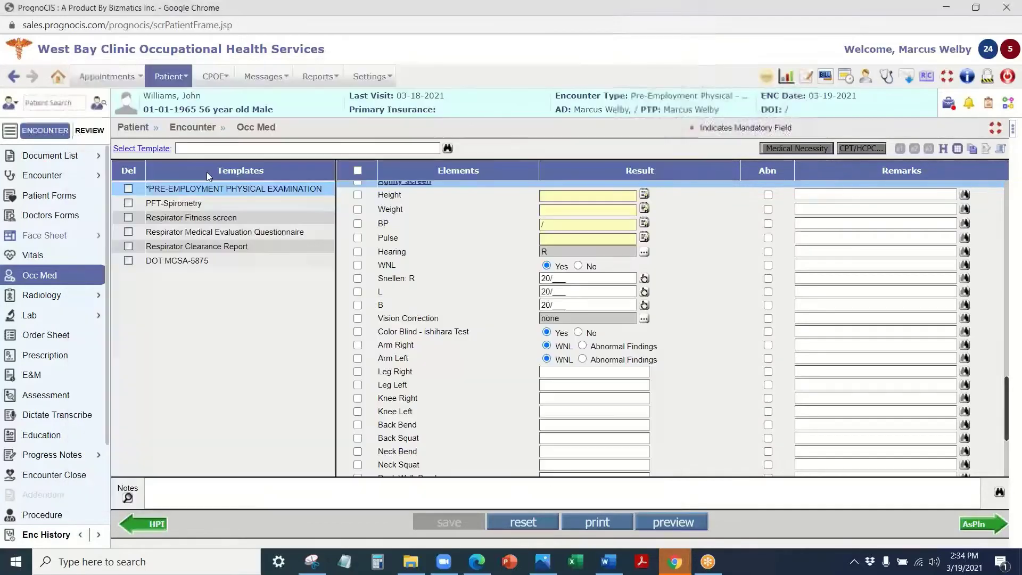
click(251, 204)
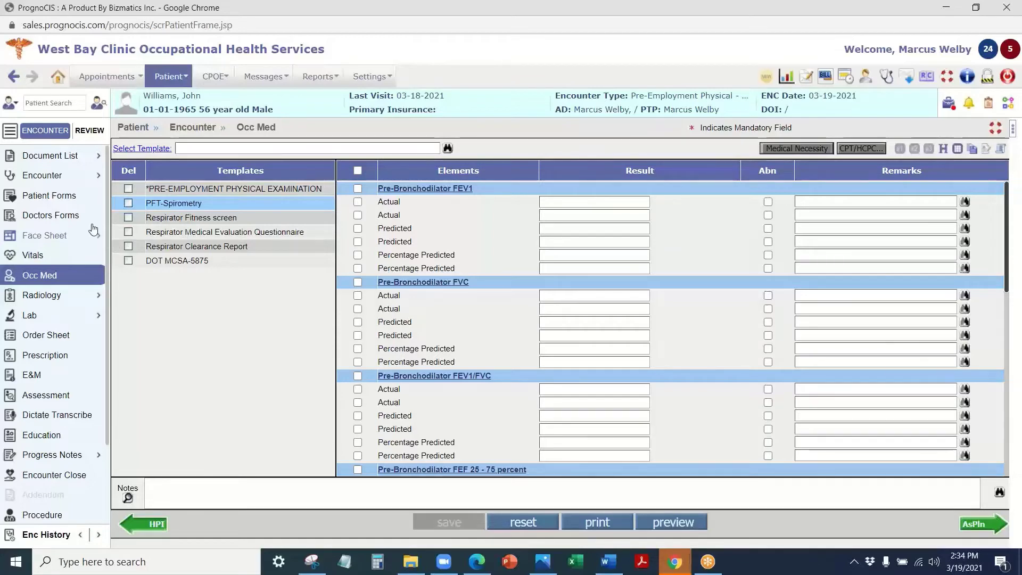
Open the Pre-Placement Physical form from the encounter's Doctors Forms
scroll(59, 468, down, 2)
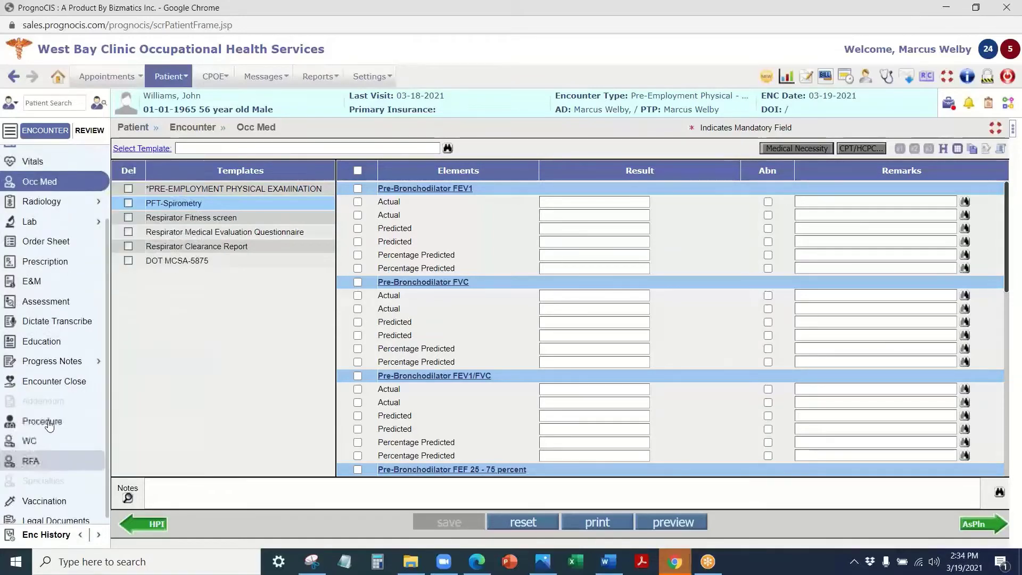
scroll(48, 373, up, 2)
click(55, 218)
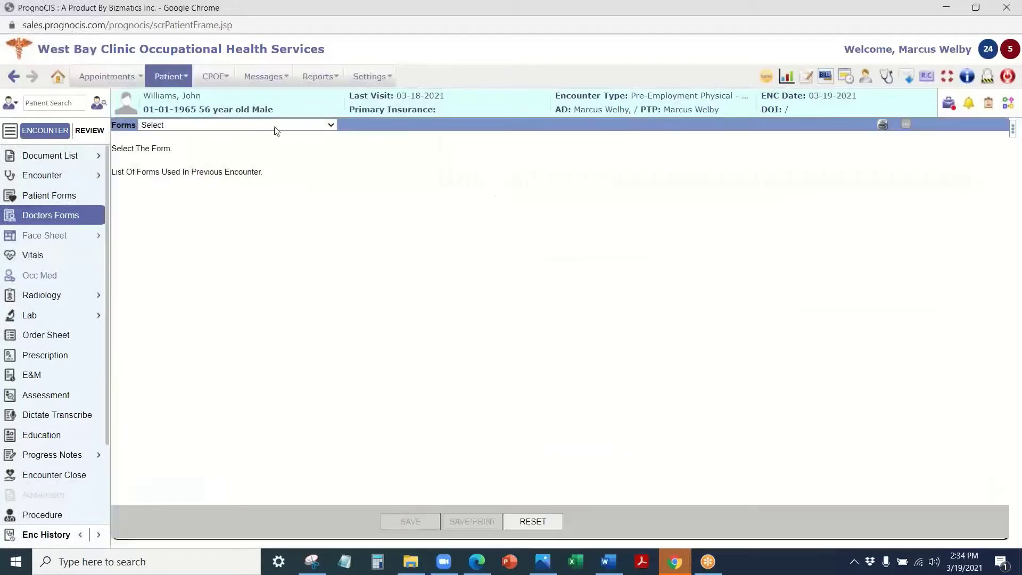
click(222, 126)
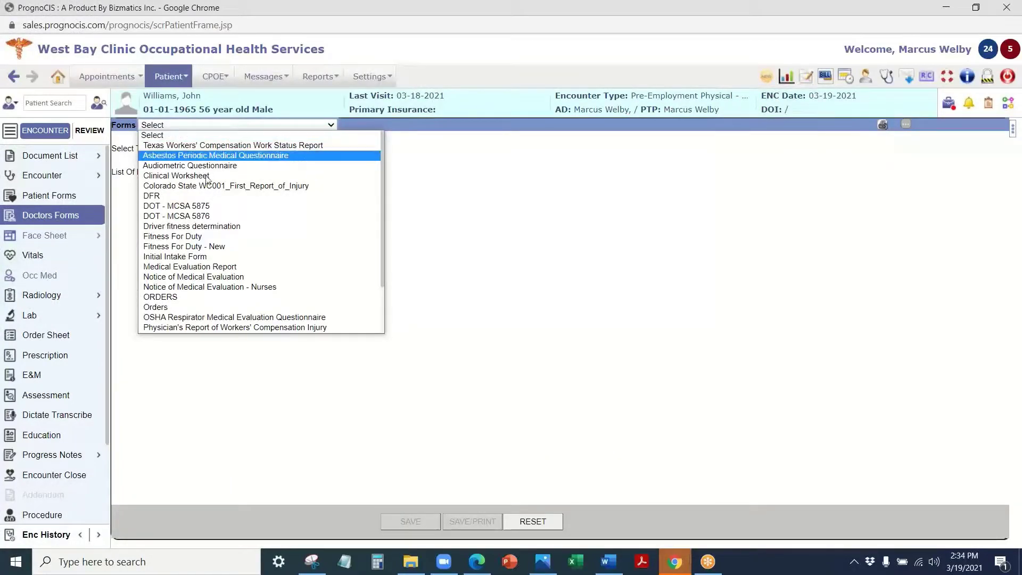
scroll(189, 282, down, 2)
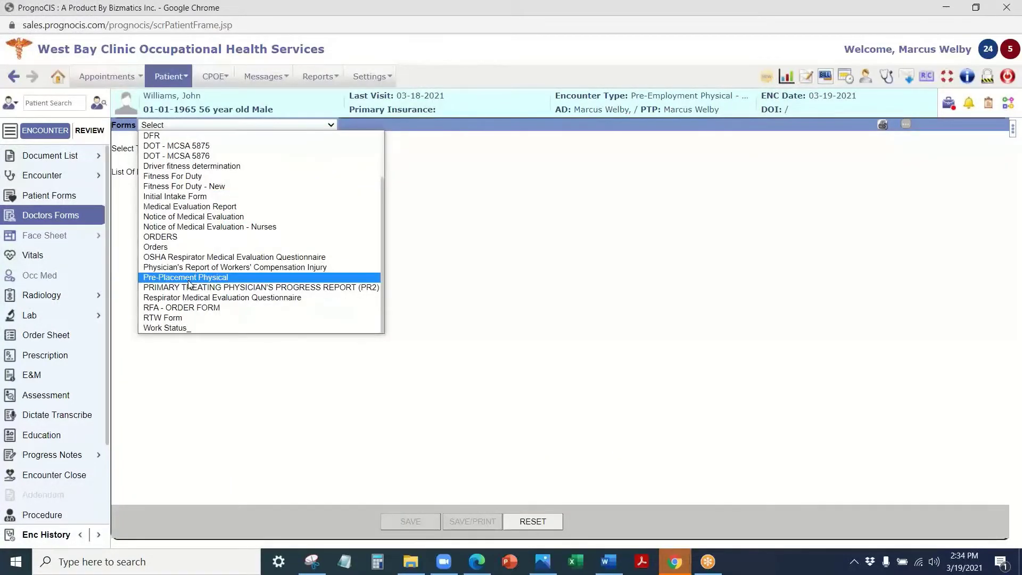
click(189, 277)
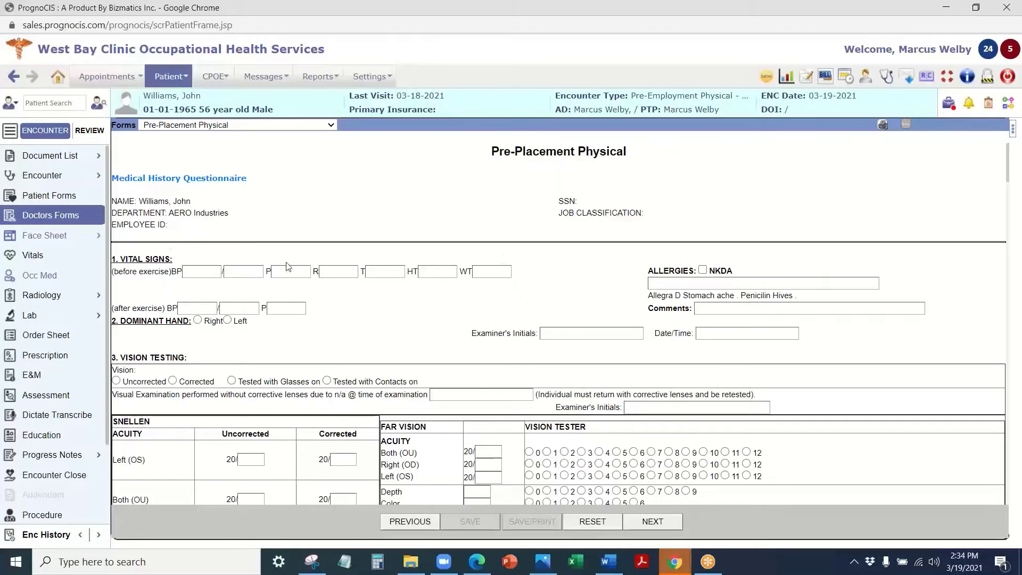
Examine the Pre-Placement Physical form from vital signs and vision testing through the body system sections to the signature, and return to its start
scroll(289, 267, down, 3)
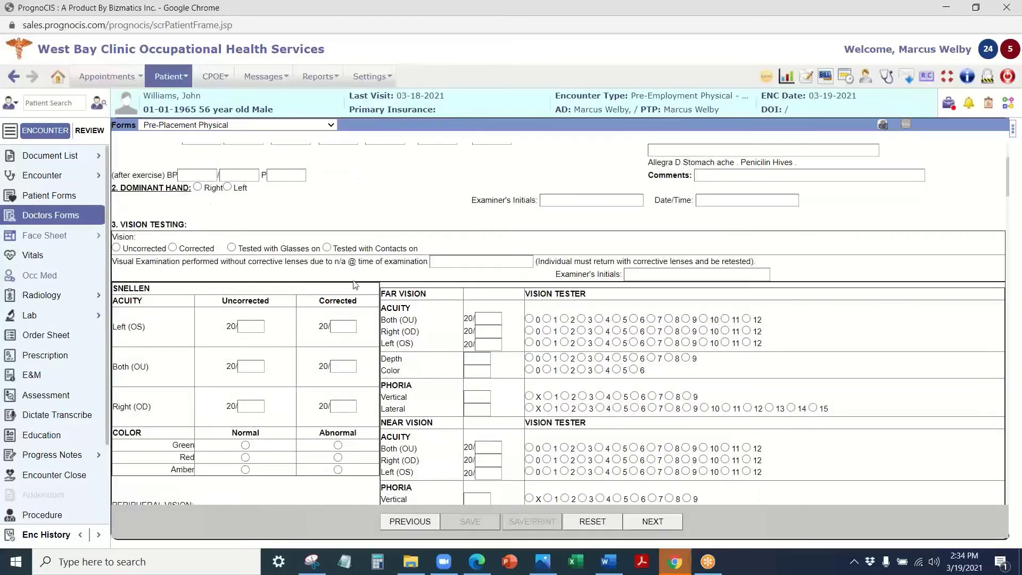
scroll(356, 285, down, 2)
scroll(435, 404, down, 4)
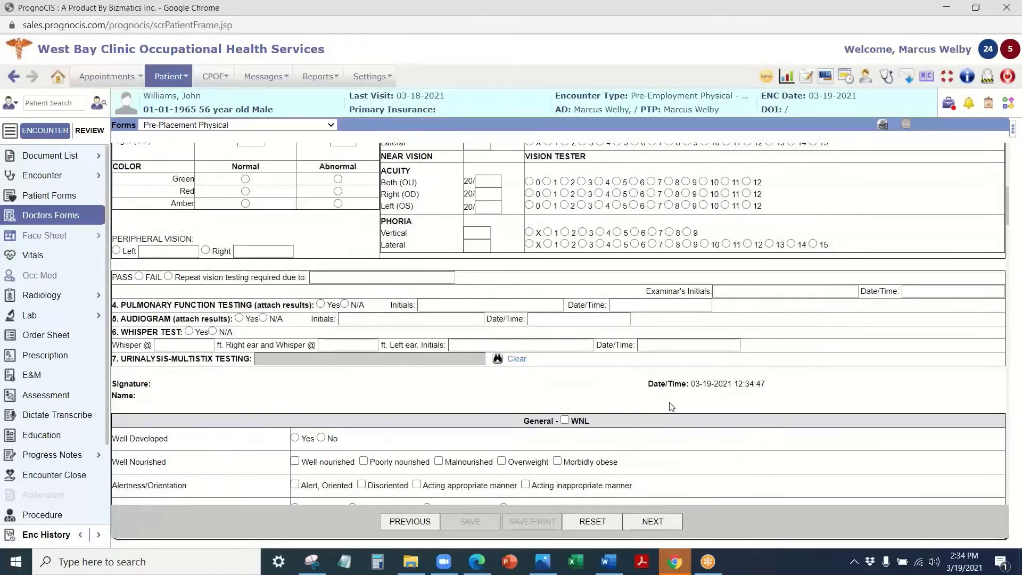
scroll(665, 406, down, 5)
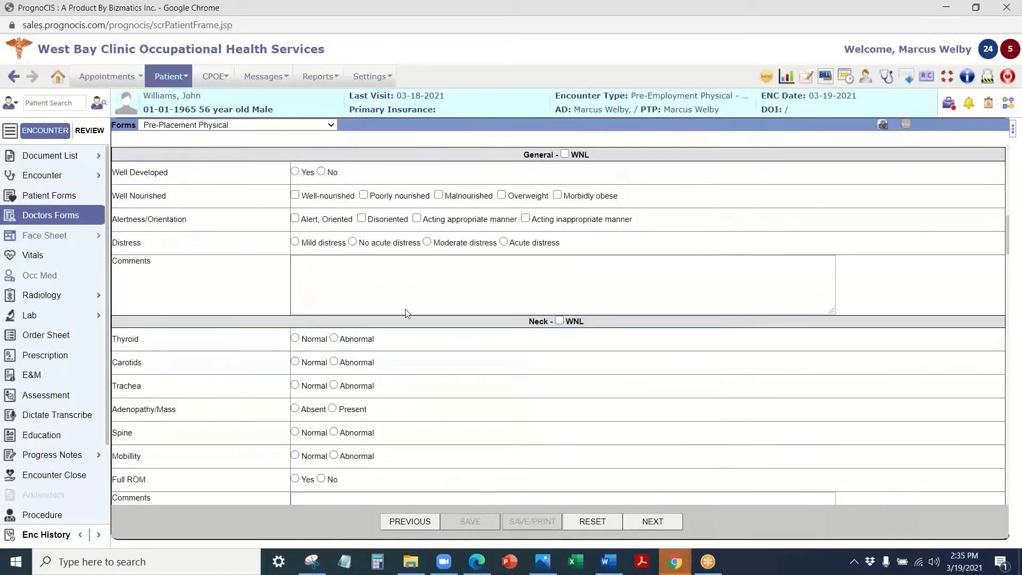
scroll(401, 299, down, 6)
scroll(388, 336, down, 4)
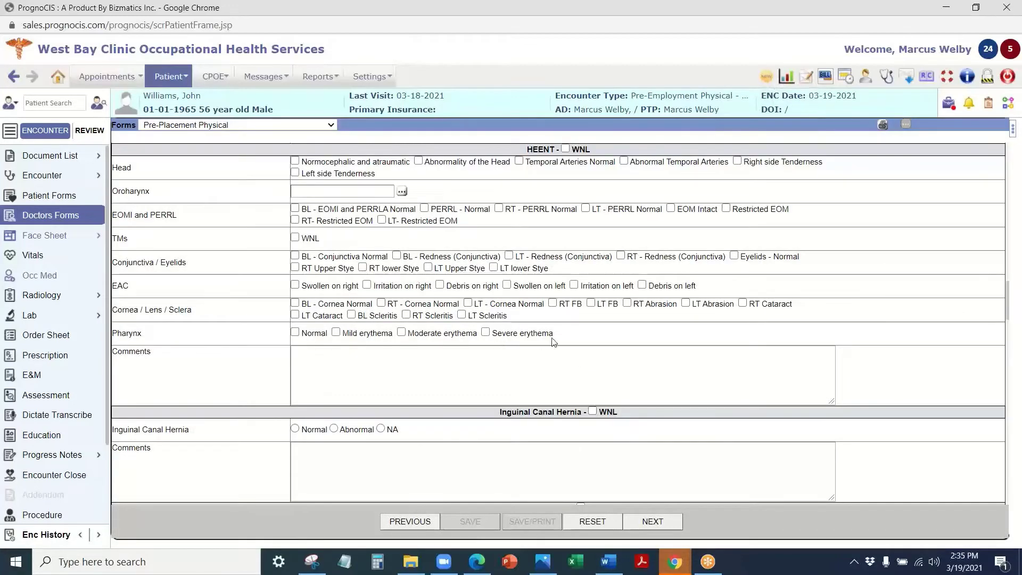
scroll(553, 340, down, 3)
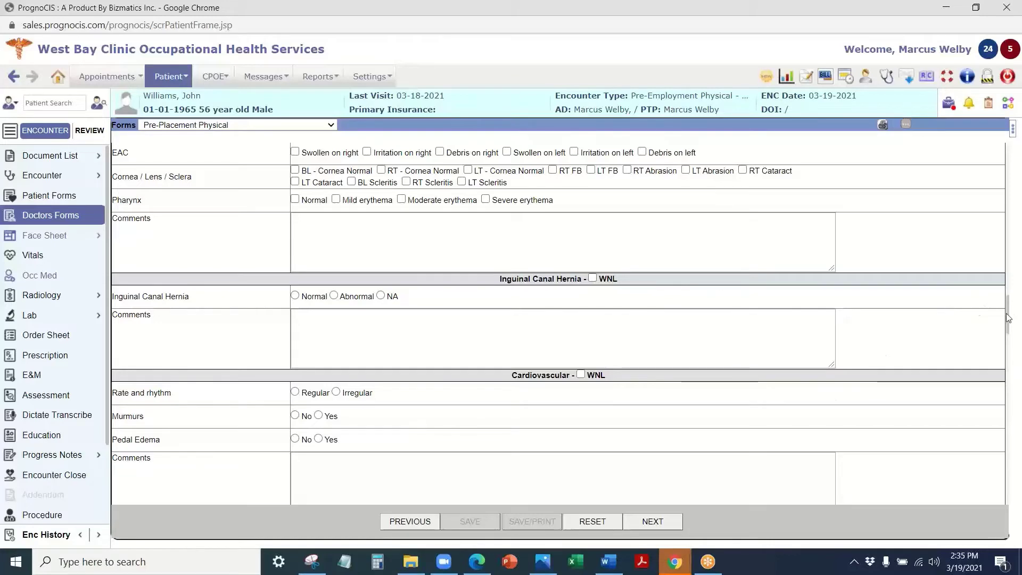
scroll(556, 244, up, 20)
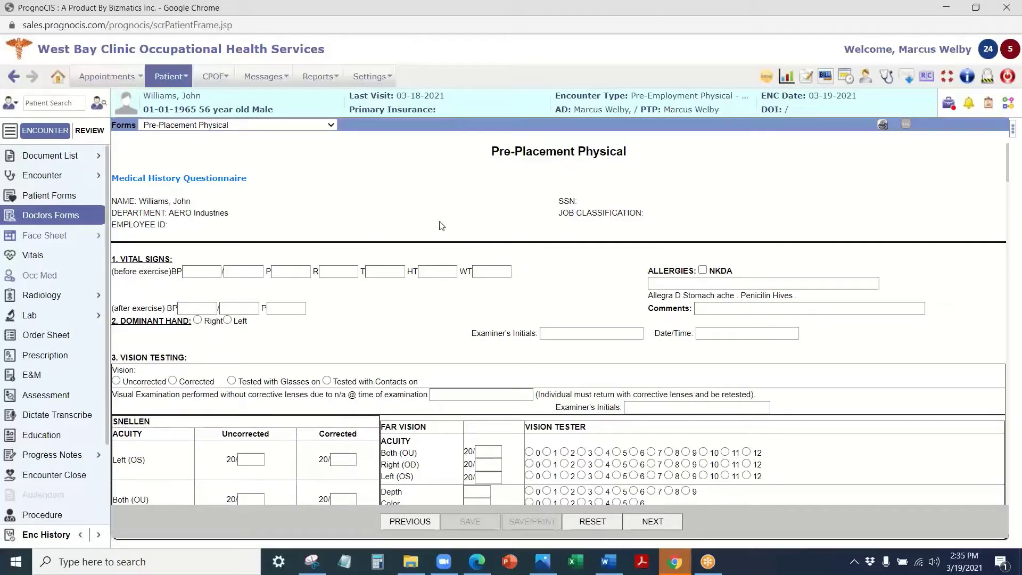
scroll(293, 302, down, 20)
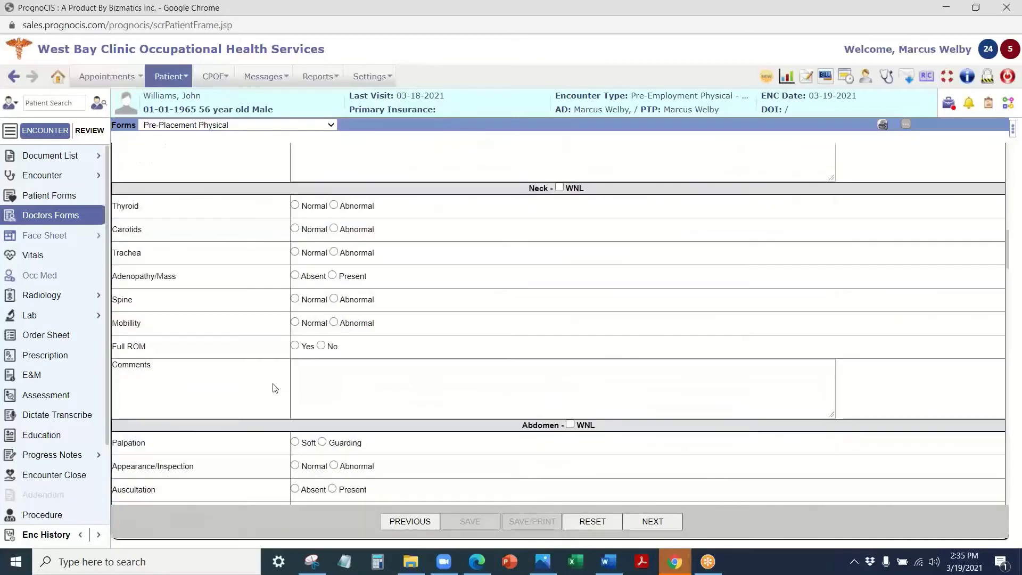
scroll(494, 349, down, 20)
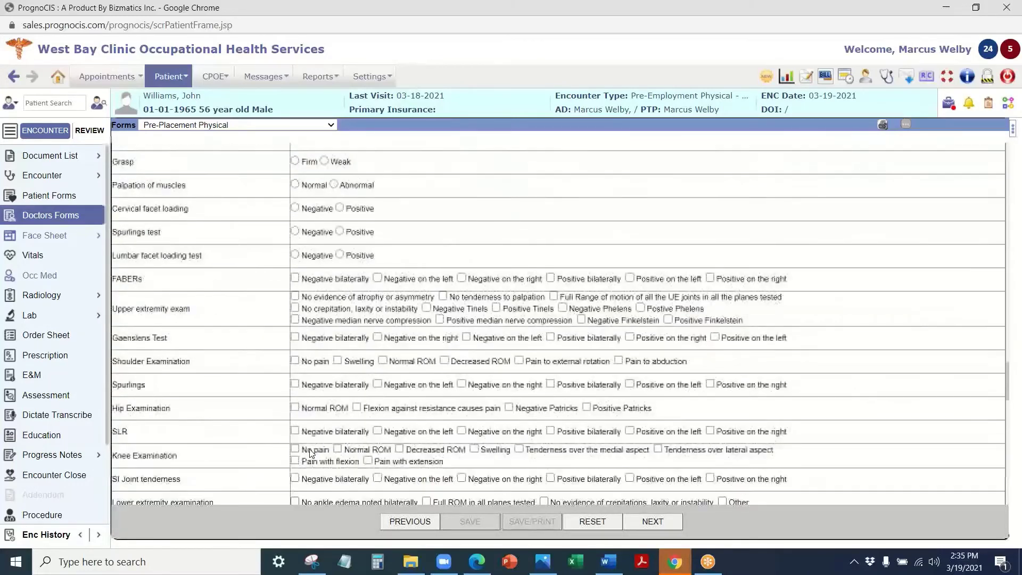
scroll(383, 455, down, 10)
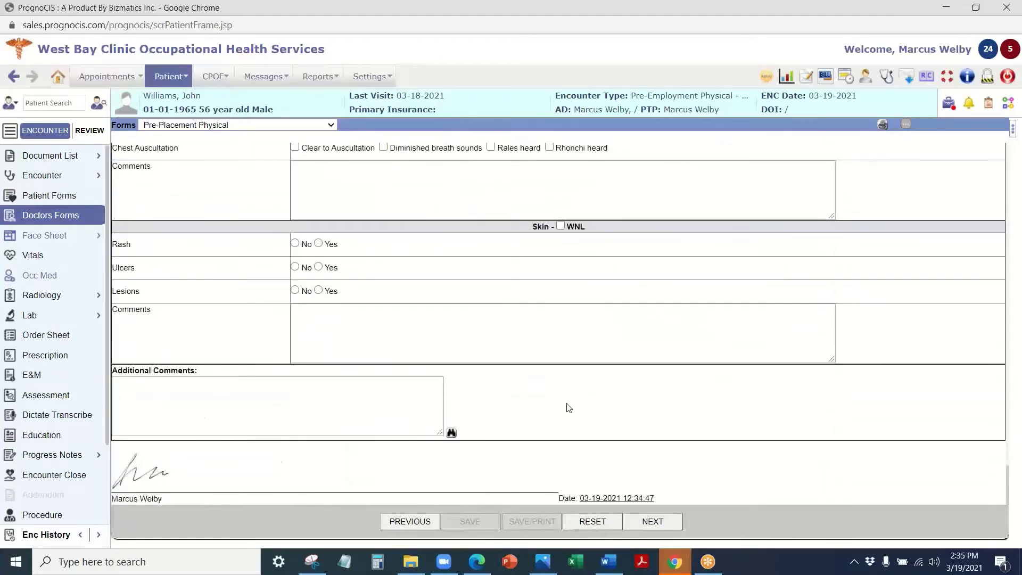
scroll(446, 374, up, 20)
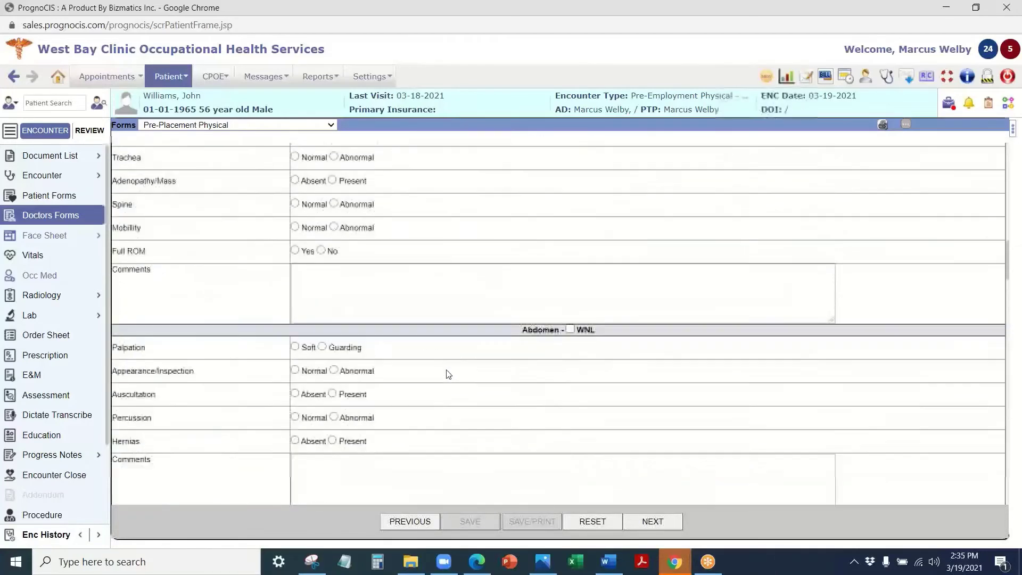
scroll(448, 374, up, 10)
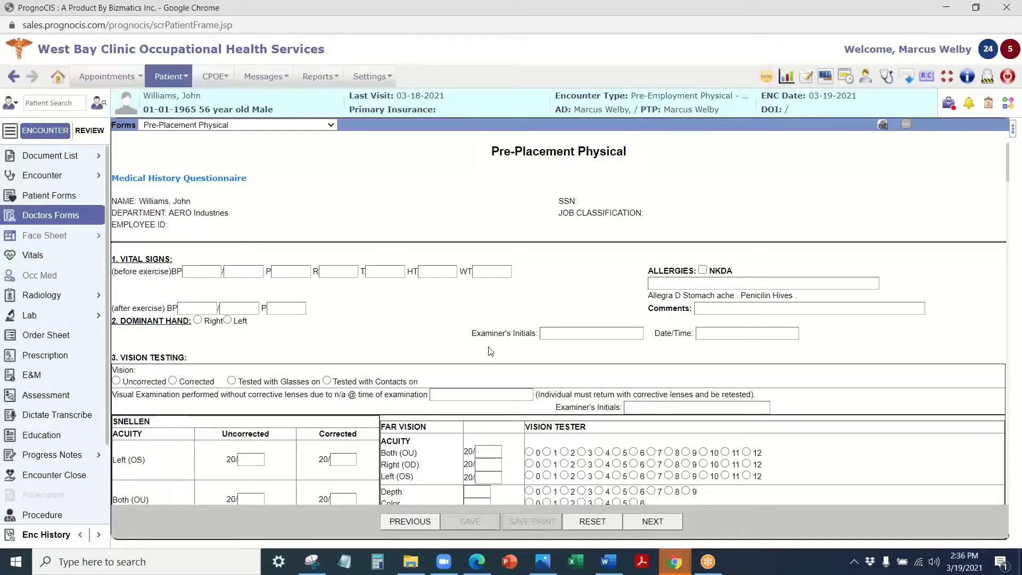
Open the reports page and display the list of available reports under My Reports
mouse_move(315, 78)
click(320, 96)
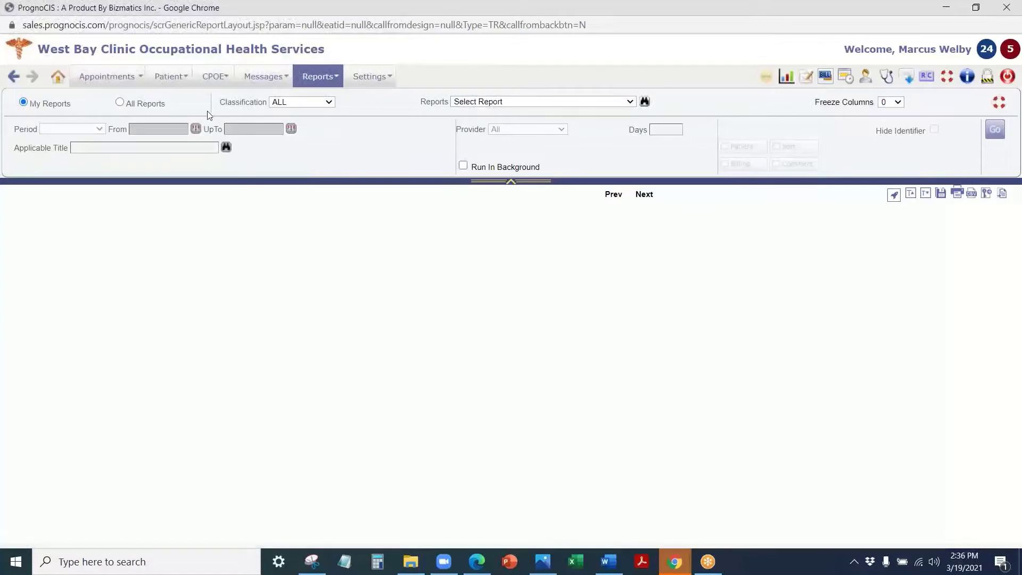
click(499, 102)
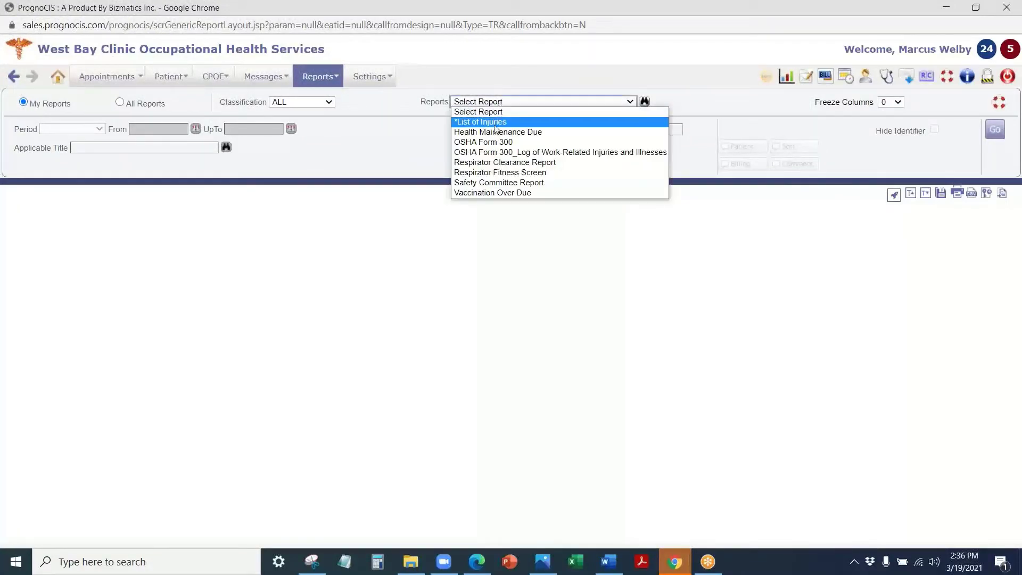
Generate the *List of Injuries and Health Maintenance Due reports with their preset periods
click(499, 123)
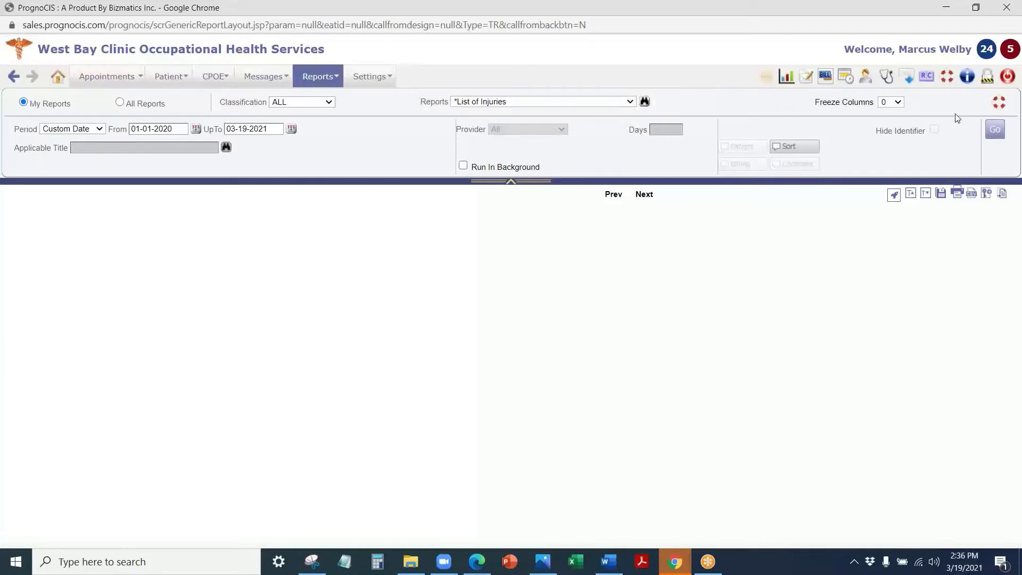
click(999, 133)
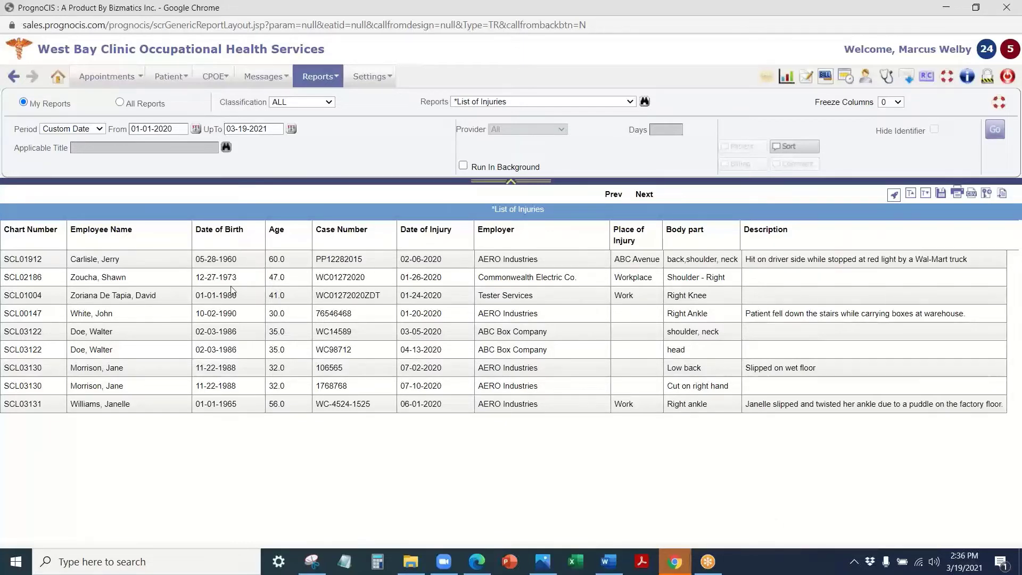
click(522, 102)
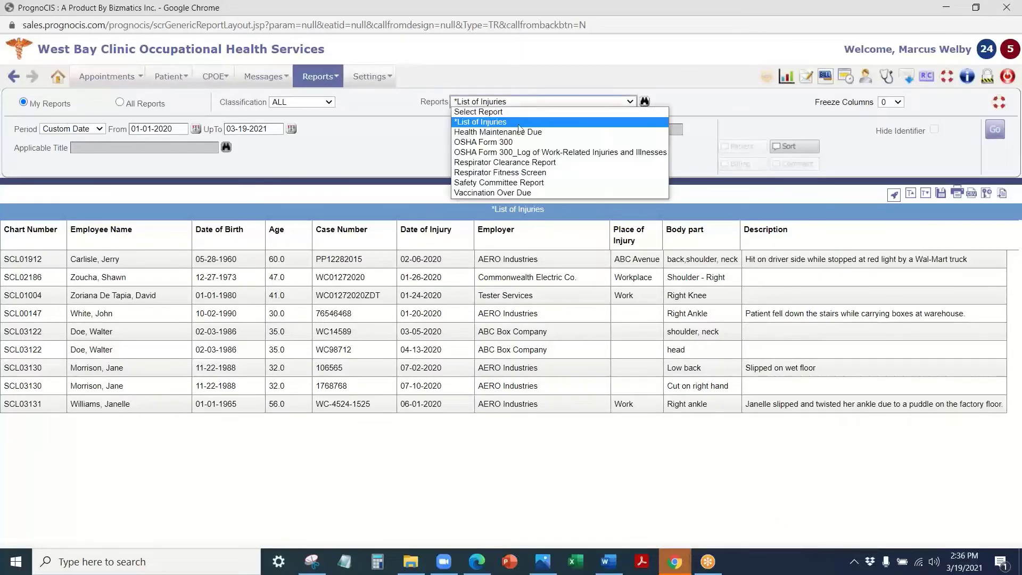
click(520, 131)
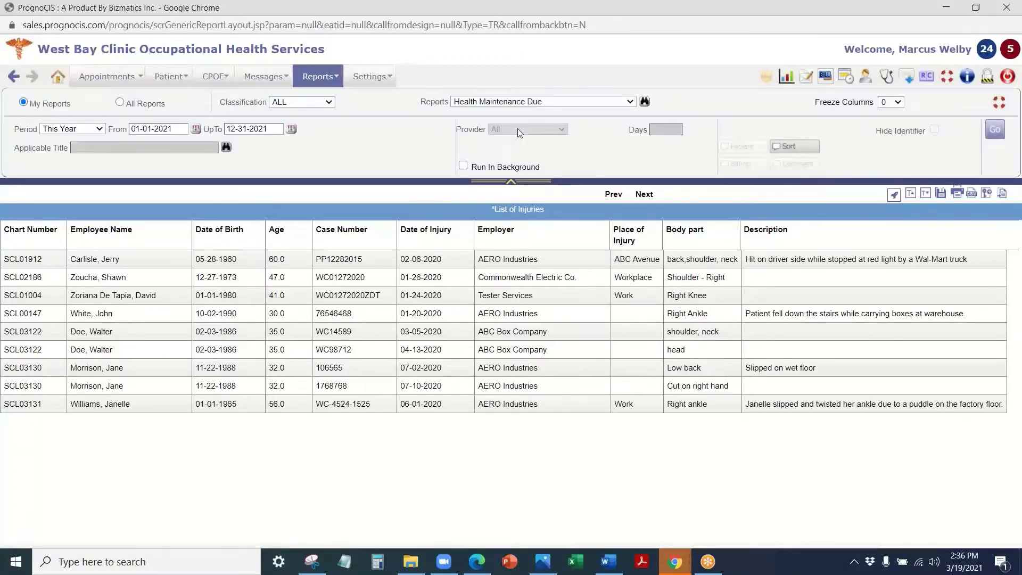
click(999, 128)
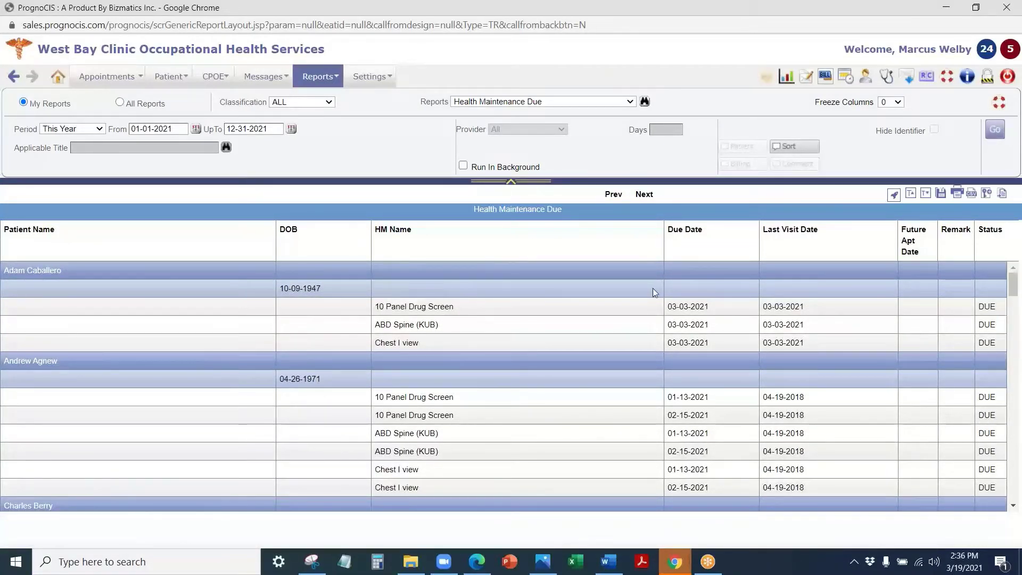
click(107, 76)
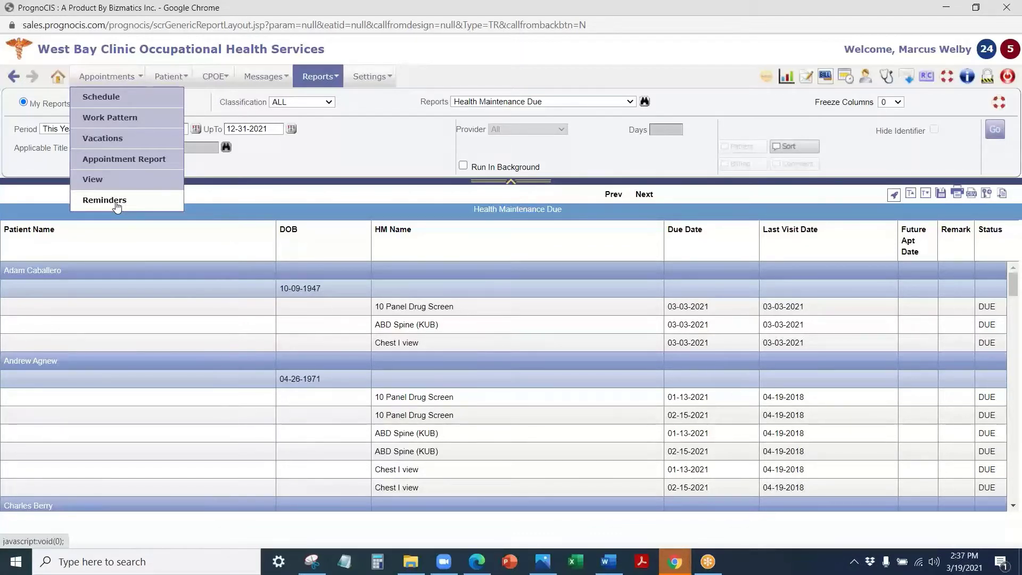
Generate the OSHA Form 300 report with its preset date range
click(525, 102)
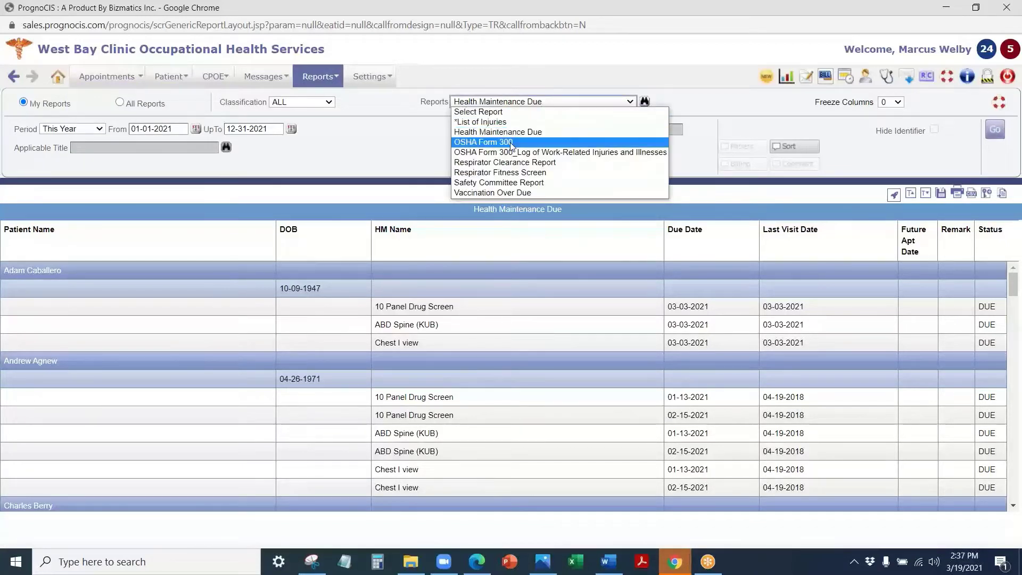
click(494, 141)
click(993, 129)
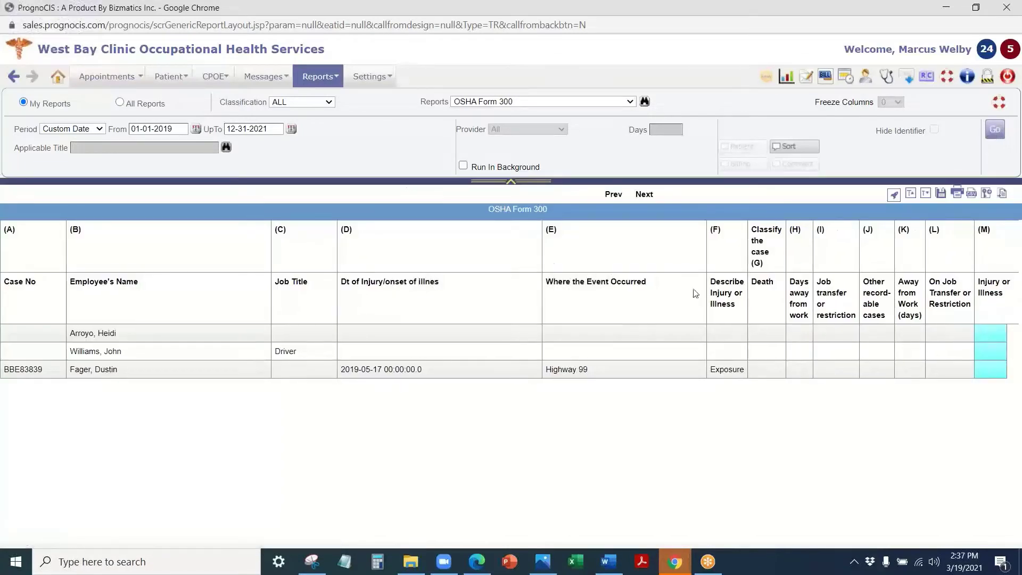
Generate the OSHA Form 300_Log of Work-Related Injuries and Illnesses report and look through its patient rows
click(534, 106)
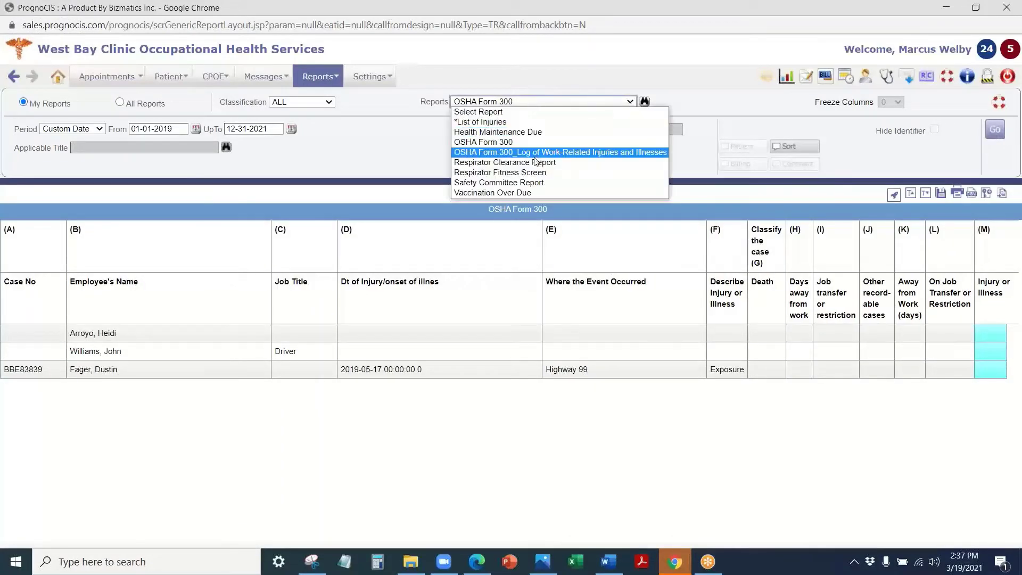
click(527, 149)
click(992, 131)
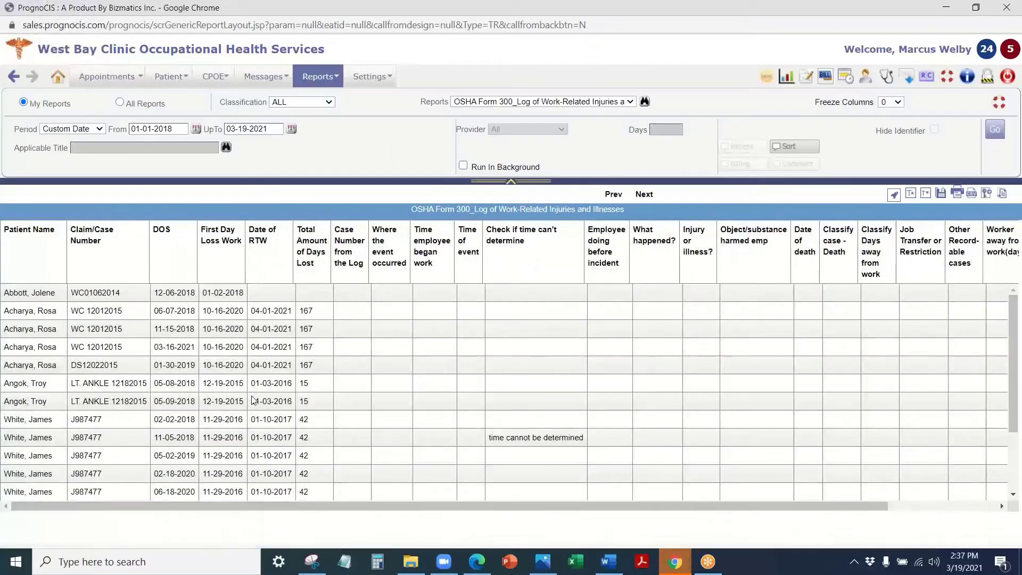
scroll(254, 394, down, 3)
scroll(253, 413, up, 3)
scroll(317, 471, down, 3)
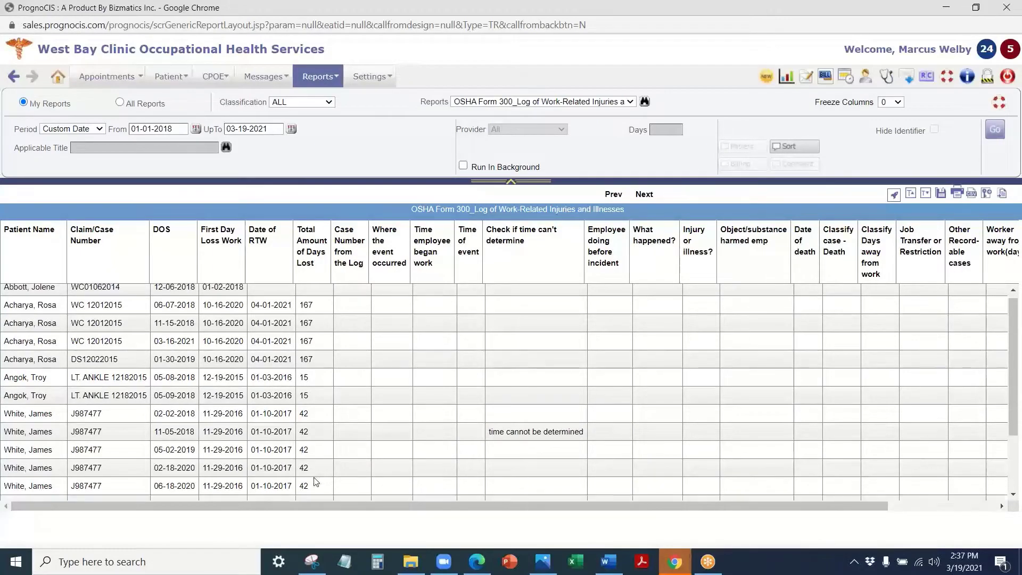
scroll(315, 454, up, 3)
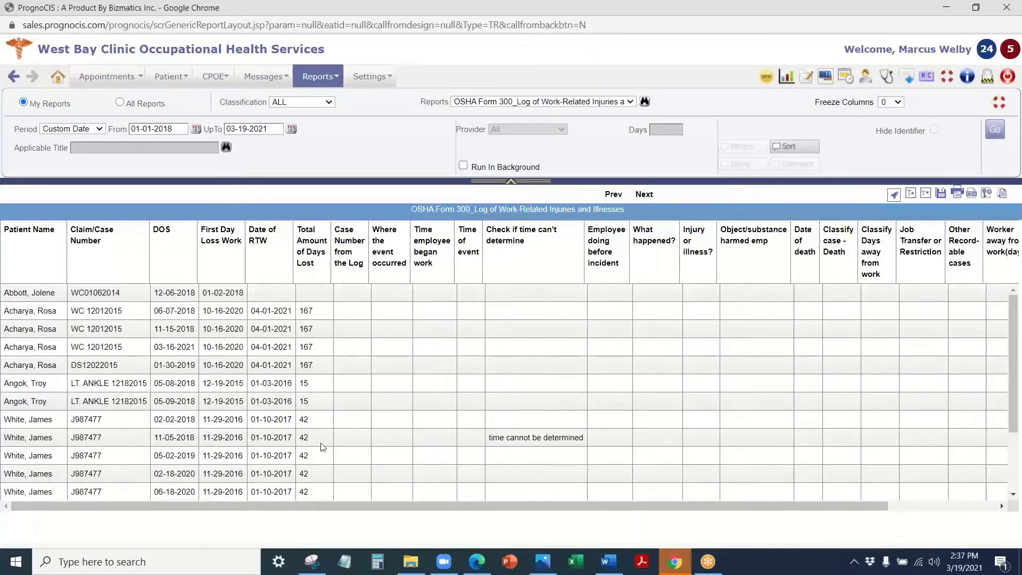
Generate the Respirator Clearance Report and the Respirator Fitness Screen report with their preset periods
click(508, 98)
click(497, 163)
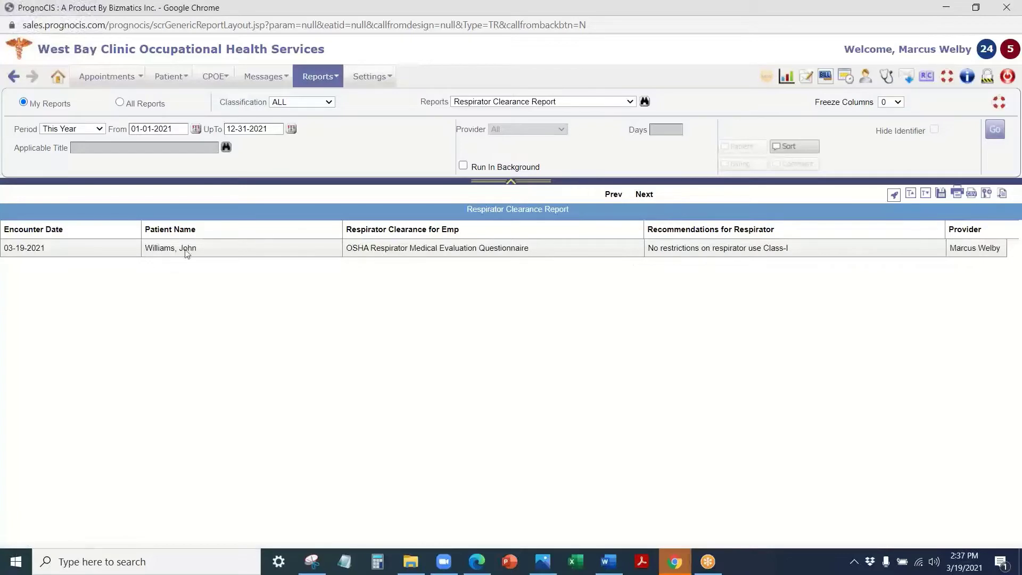
click(532, 101)
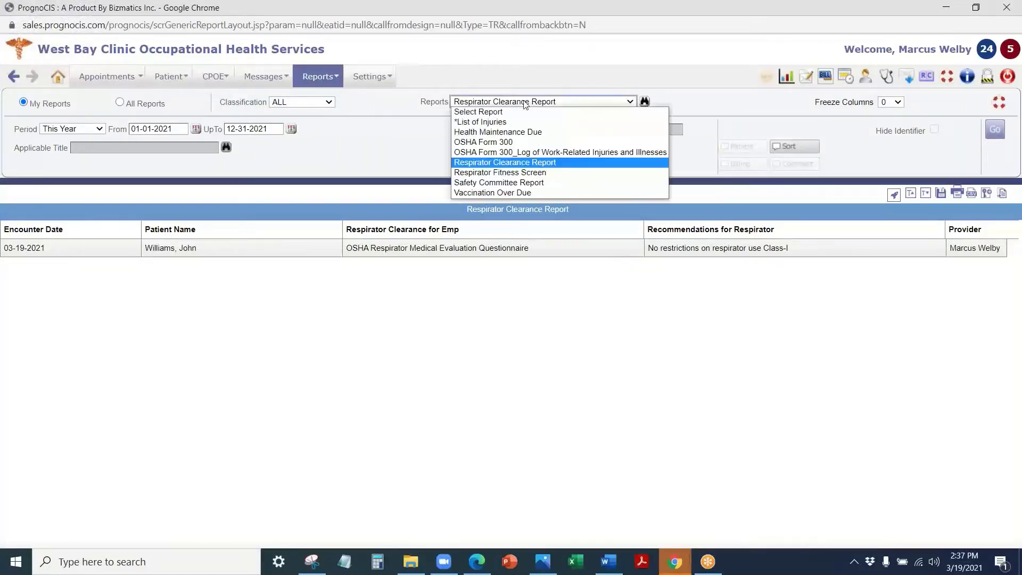
click(511, 171)
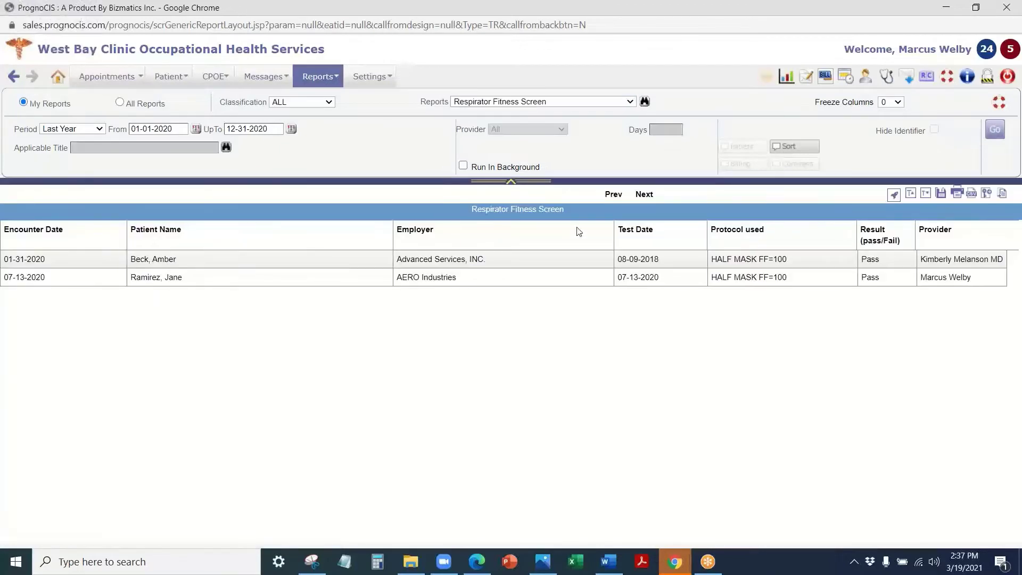
Generate the Safety Committee Report and the Vaccination Over Due report, and look through the overdue vaccination entries
click(525, 102)
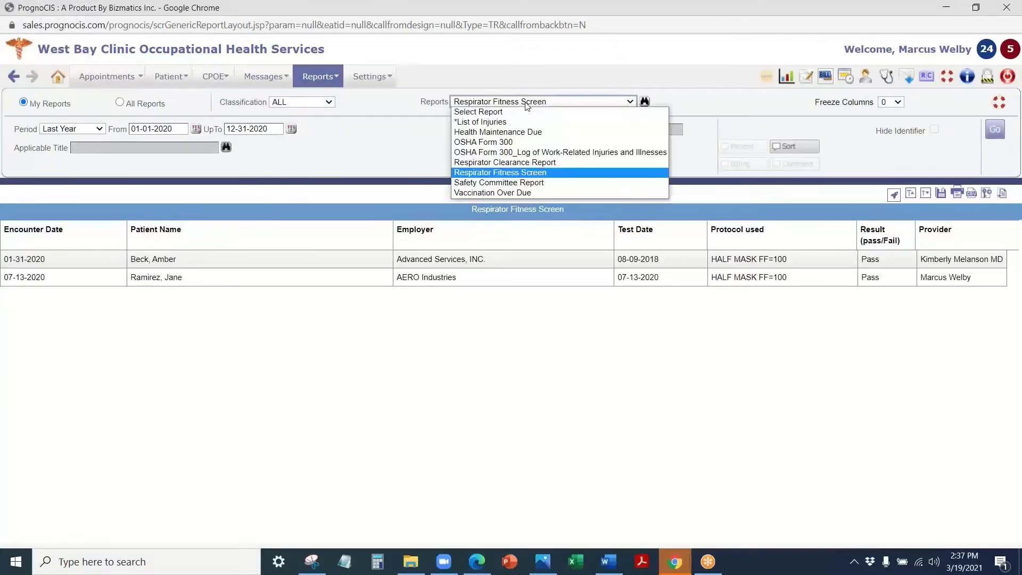
click(506, 182)
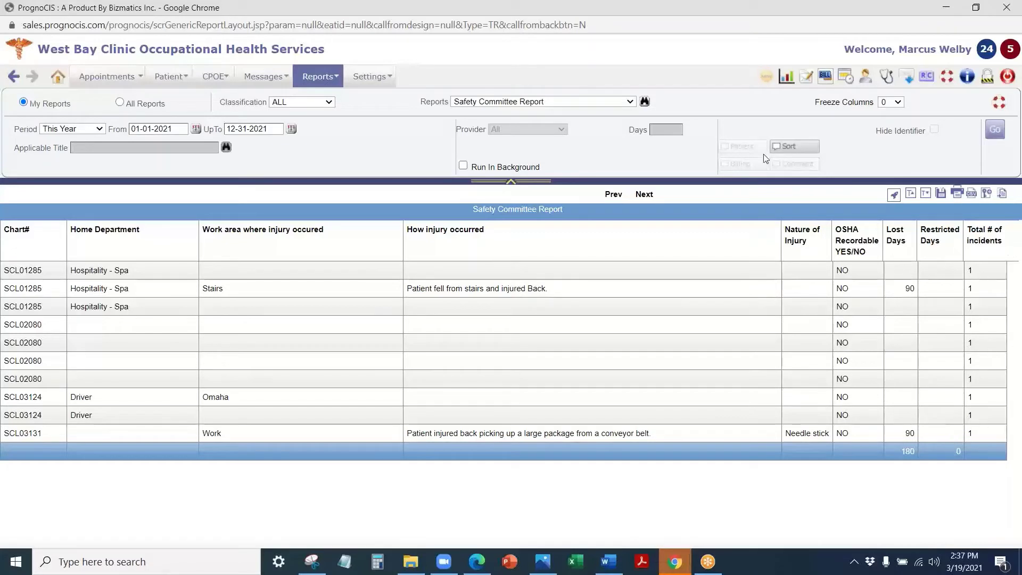
click(589, 105)
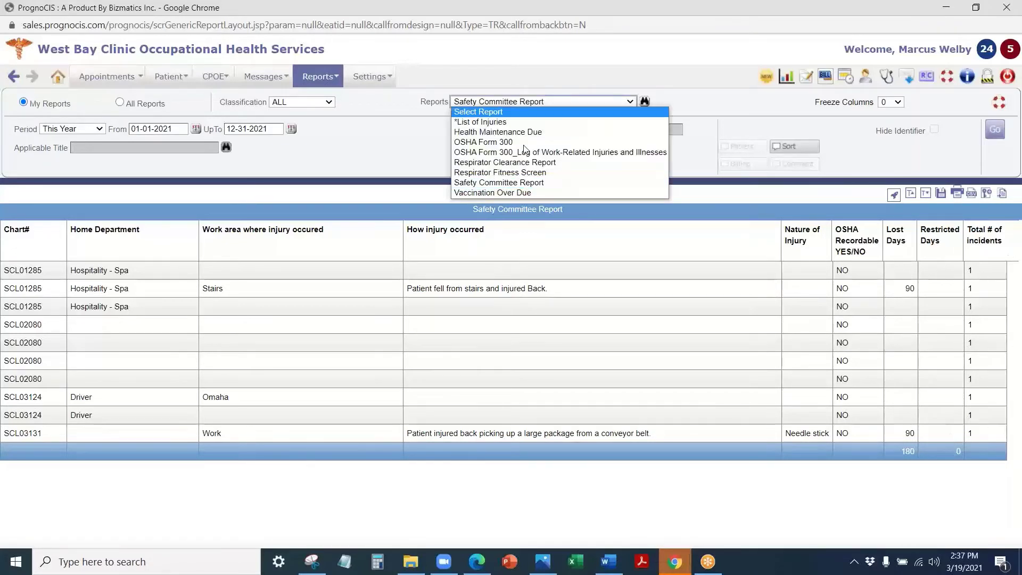
click(522, 193)
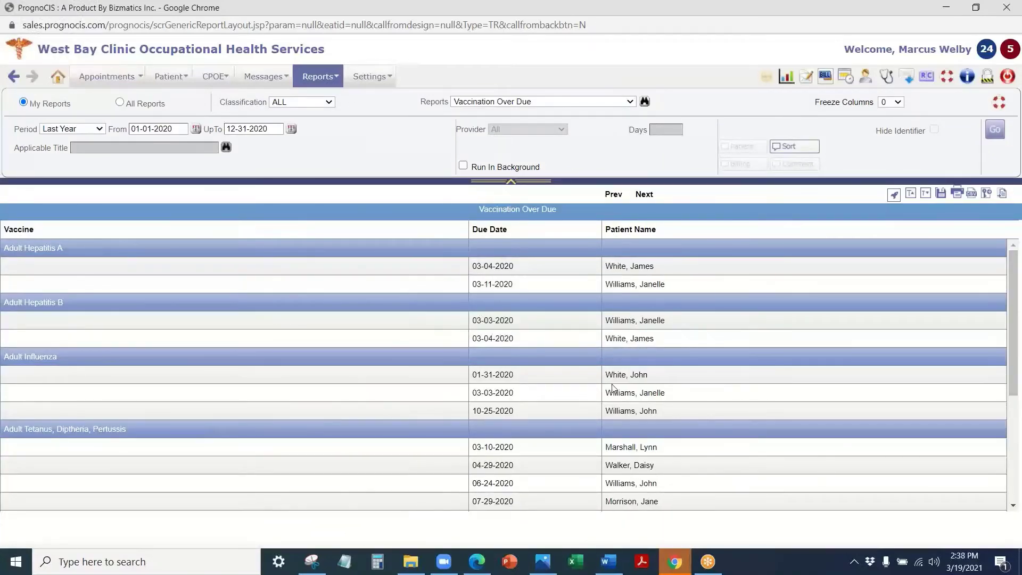
scroll(611, 367, down, 3)
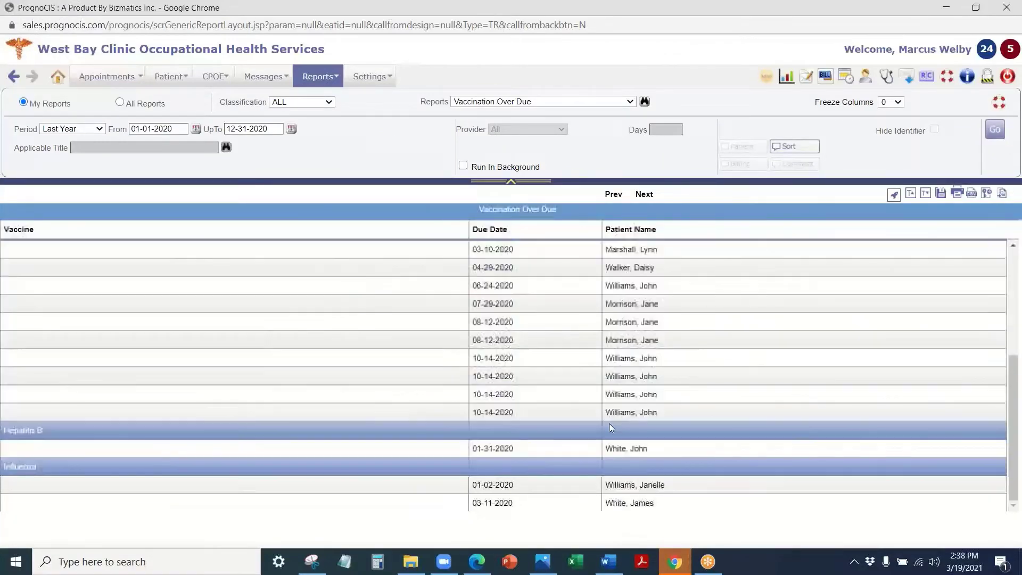
scroll(558, 354, up, 3)
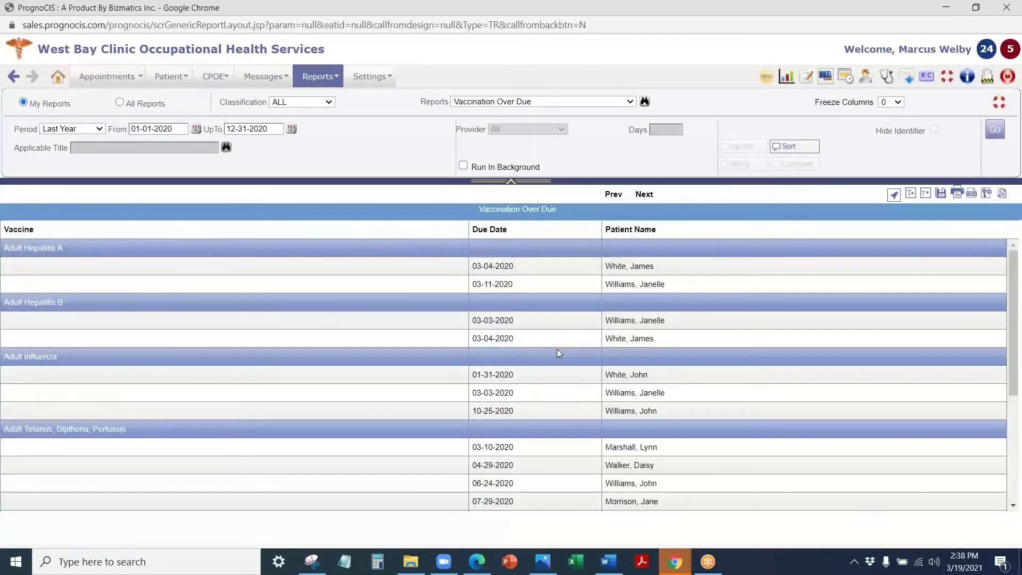
click(548, 102)
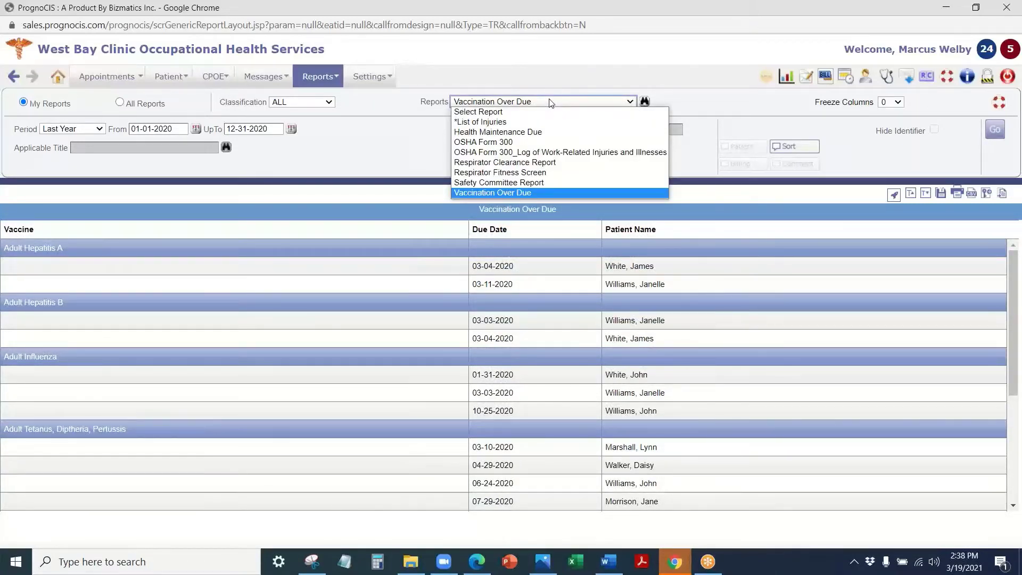
click(588, 78)
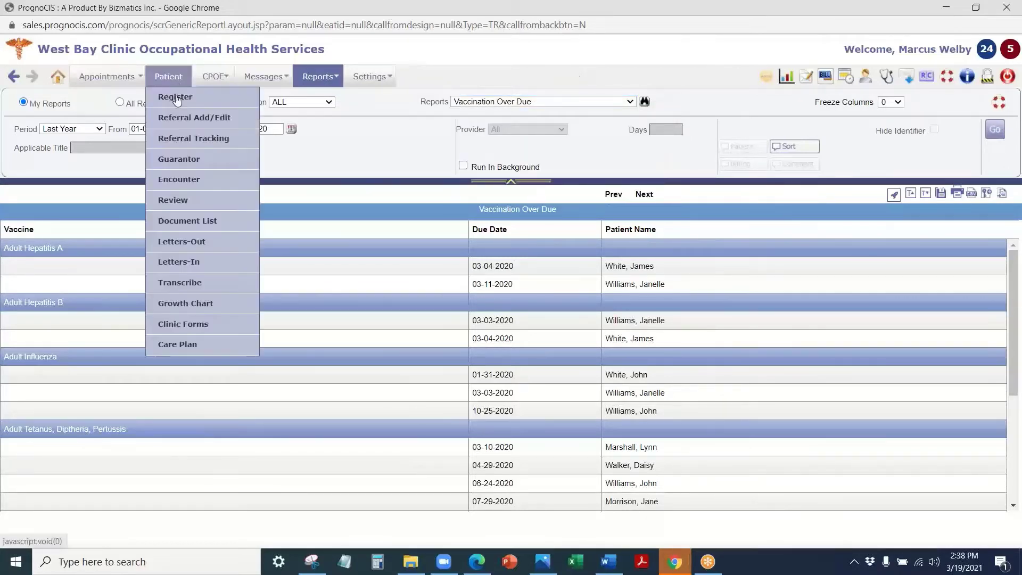
Open the patient's registration record and review its contact, other, physician and billing details, including the employment status options
click(178, 101)
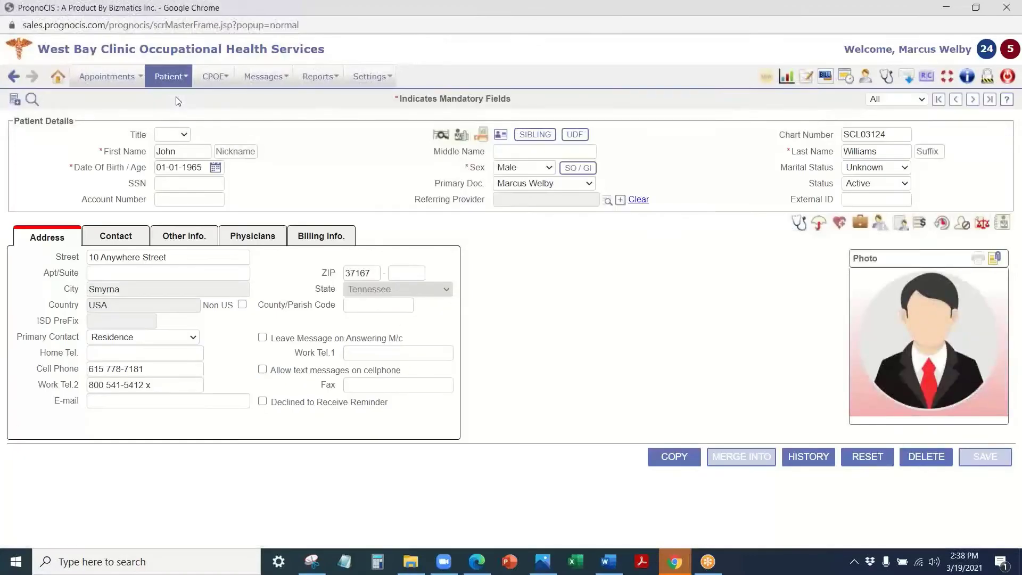
click(115, 236)
click(183, 236)
click(253, 236)
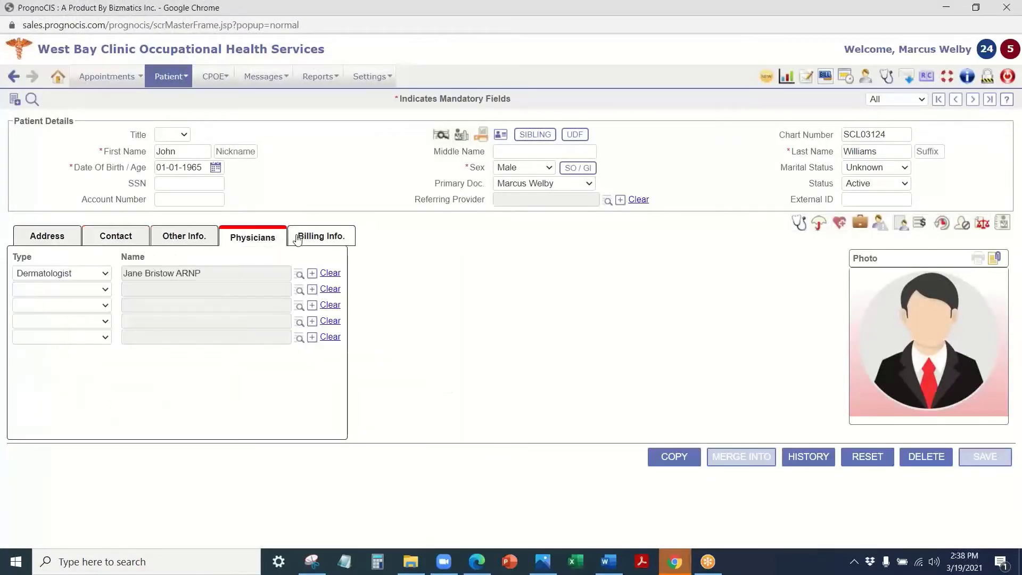
click(321, 236)
click(121, 235)
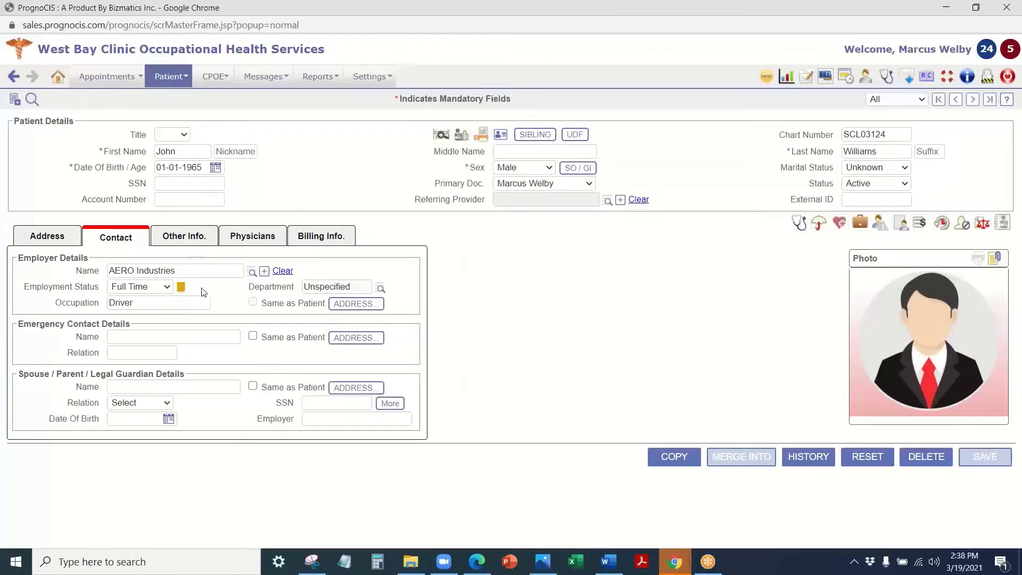
click(160, 287)
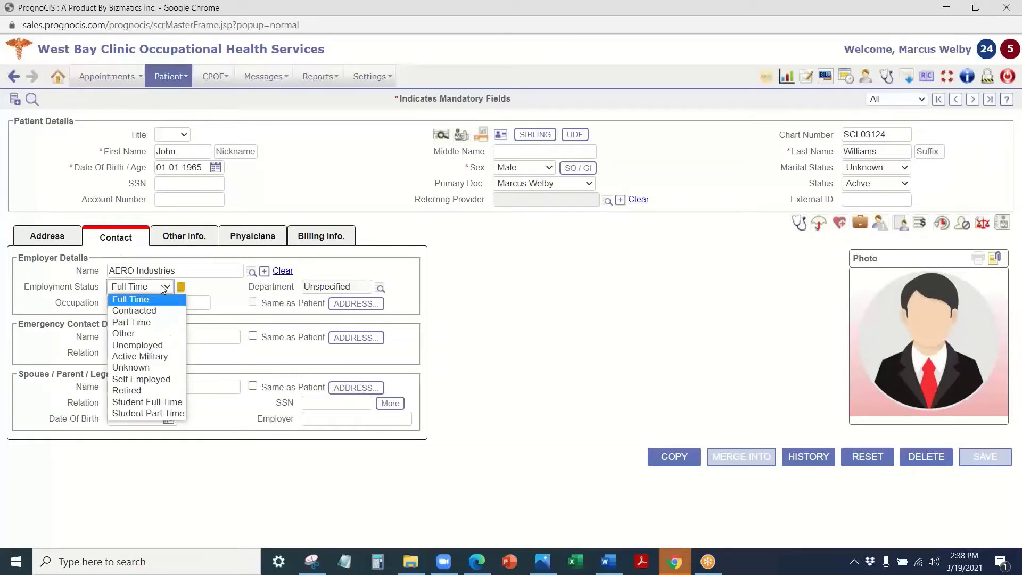
click(224, 297)
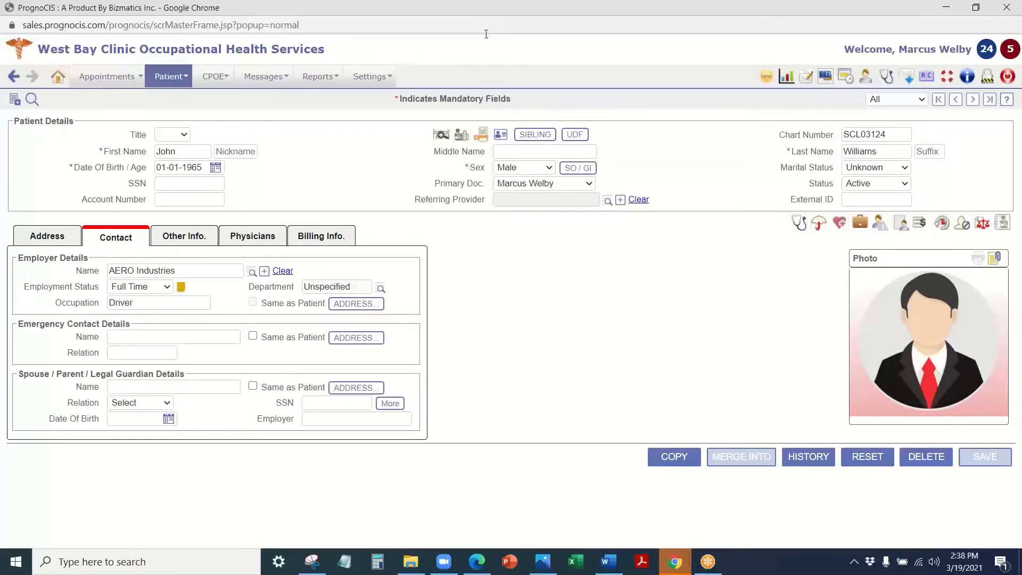
Review the patient's user-defined employment and injury fields, from department to OSHA Recordable, and close them without saving
click(575, 135)
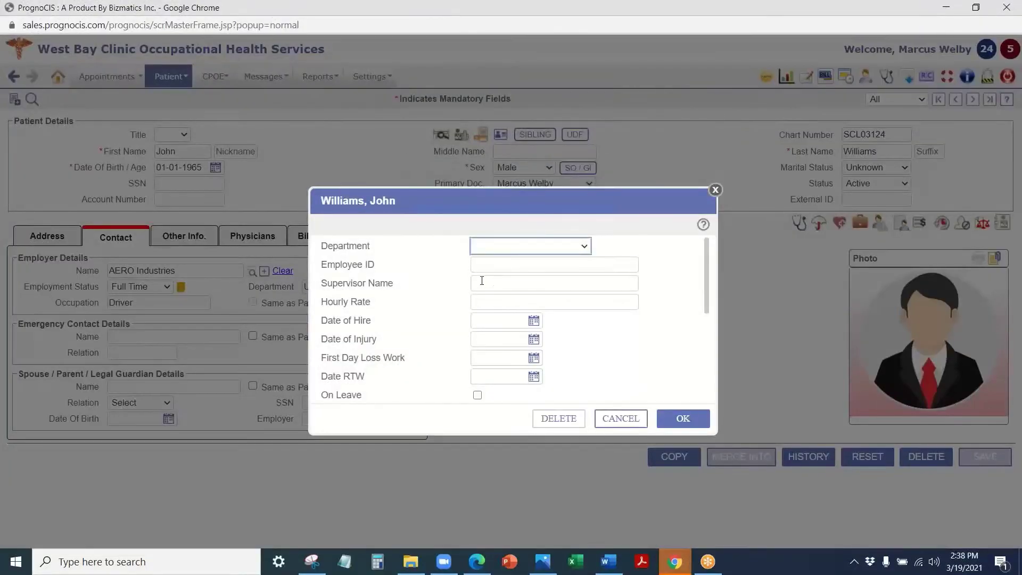
click(511, 246)
click(417, 247)
scroll(440, 408, down, 1)
click(501, 279)
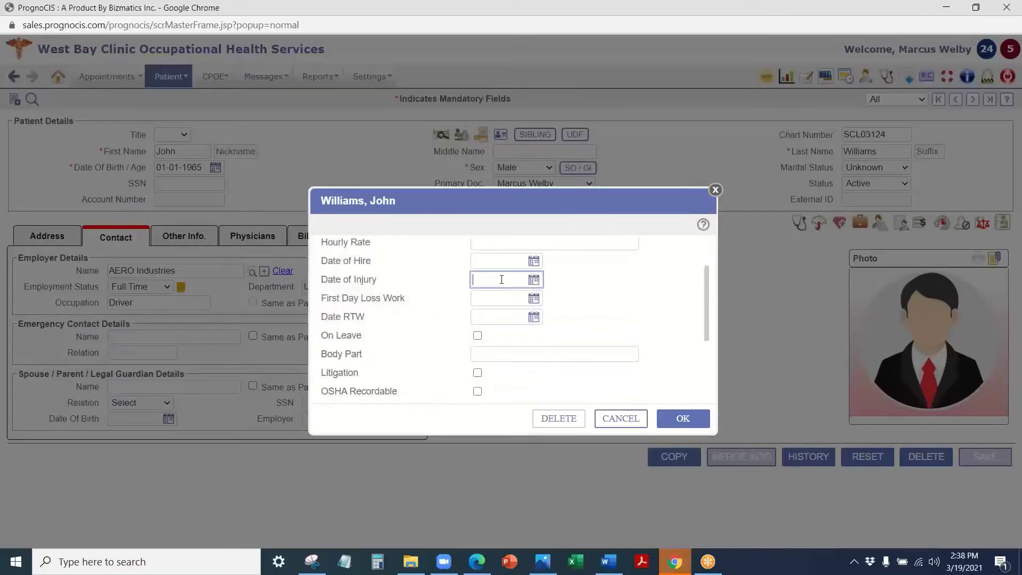
click(513, 299)
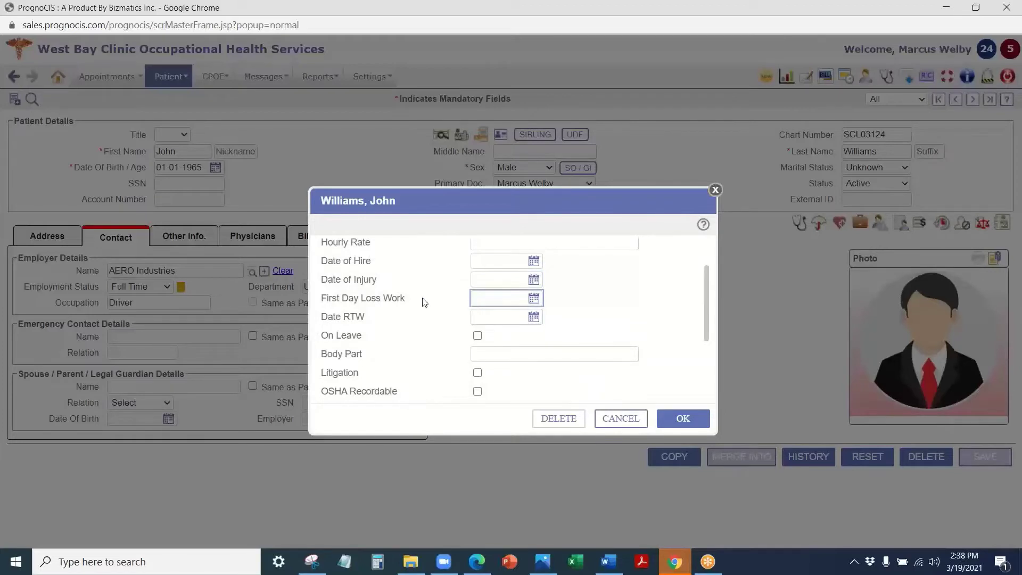
scroll(424, 301, down, 1)
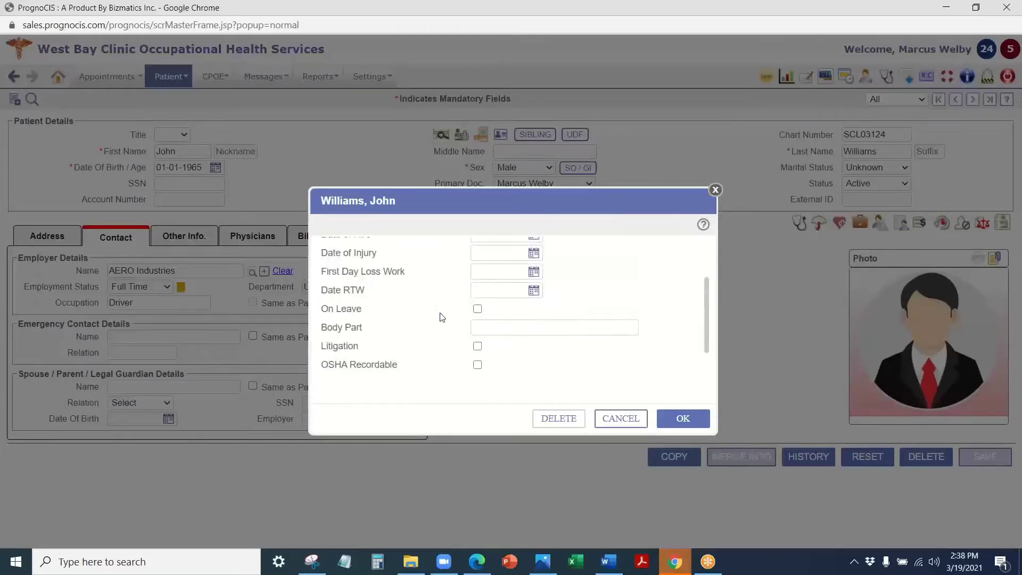
scroll(440, 316, up, 2)
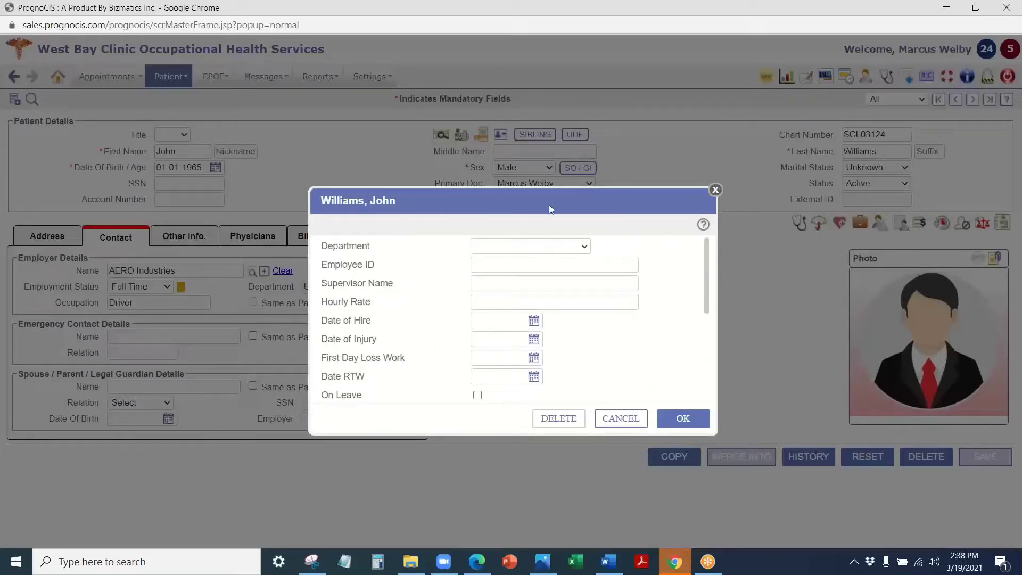
click(715, 190)
Open the current patient's encounter at its face sheet
click(169, 76)
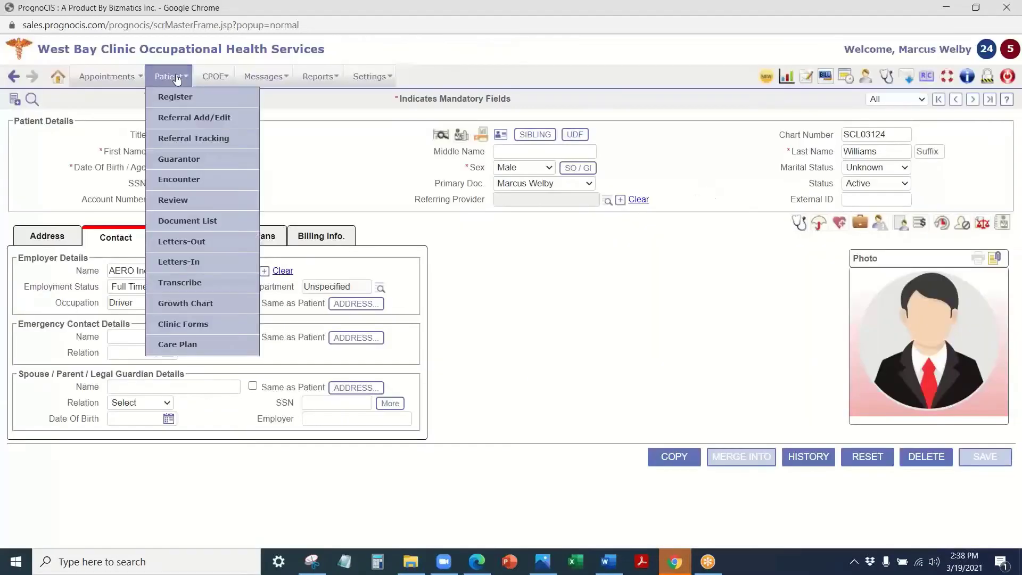
click(192, 178)
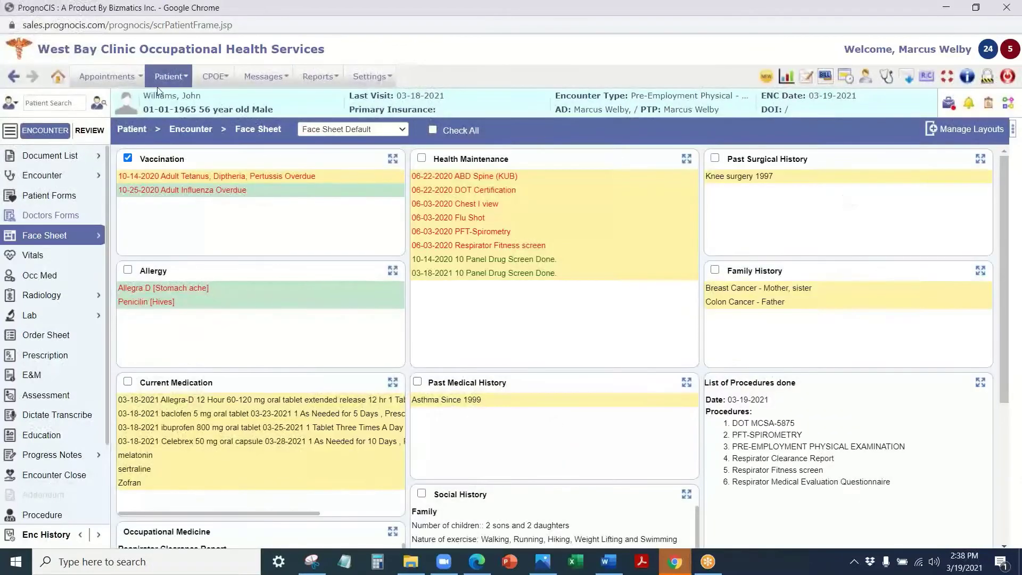
Open the current patient's registration record, review the users listed under Deny/Allow Access, and cancel without changing any access
click(364, 78)
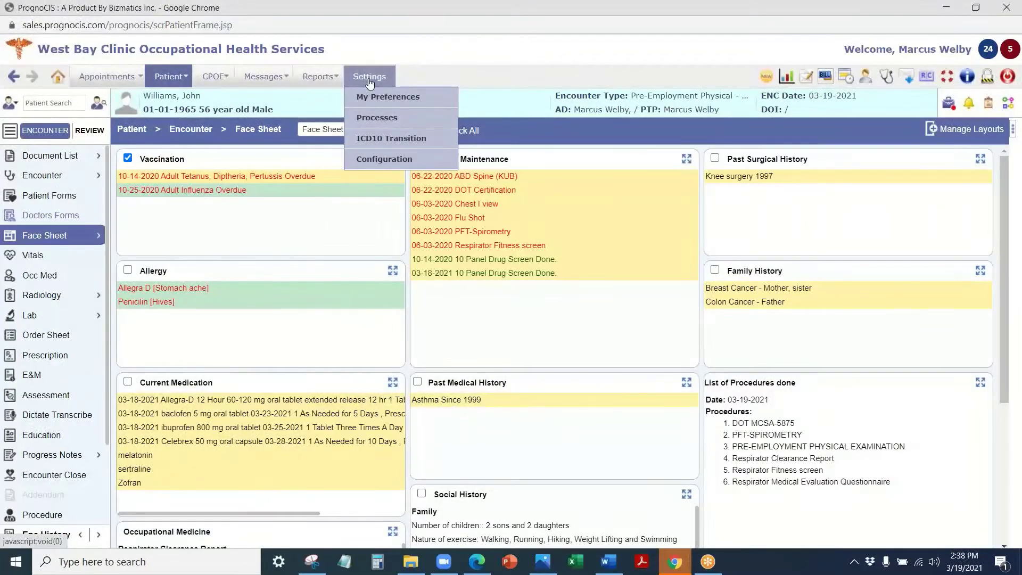
click(171, 94)
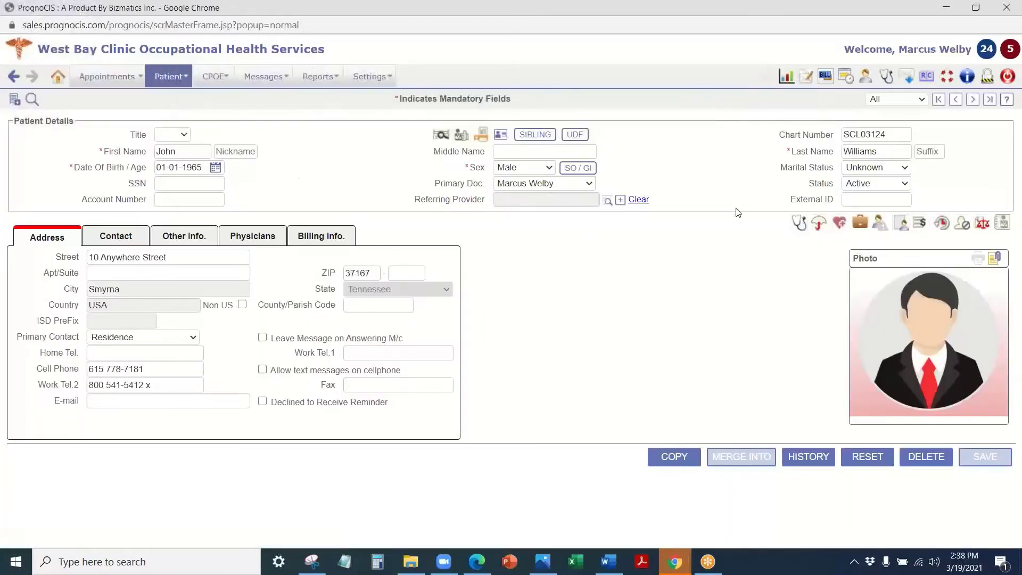
click(961, 225)
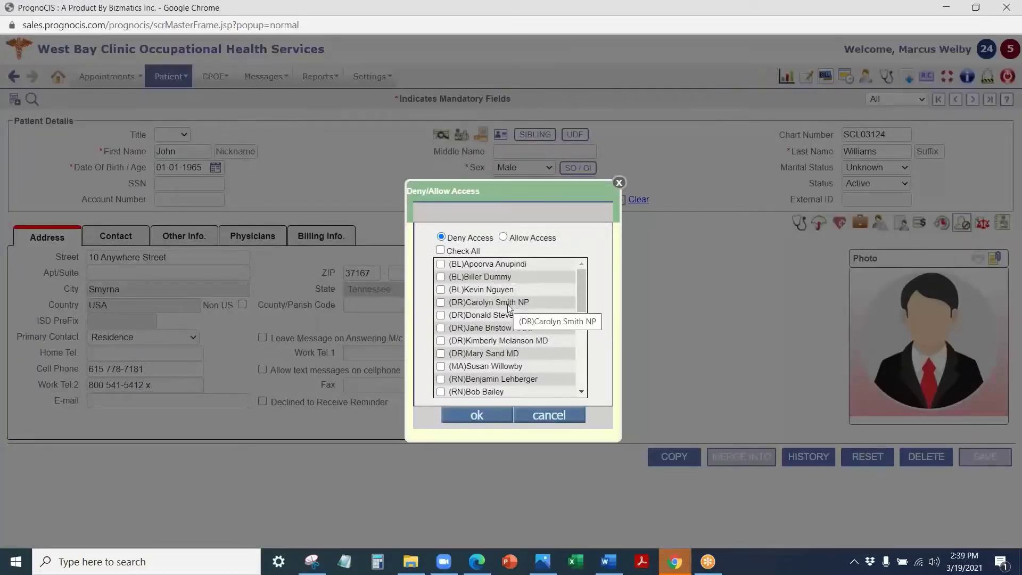
scroll(500, 340, down, 5)
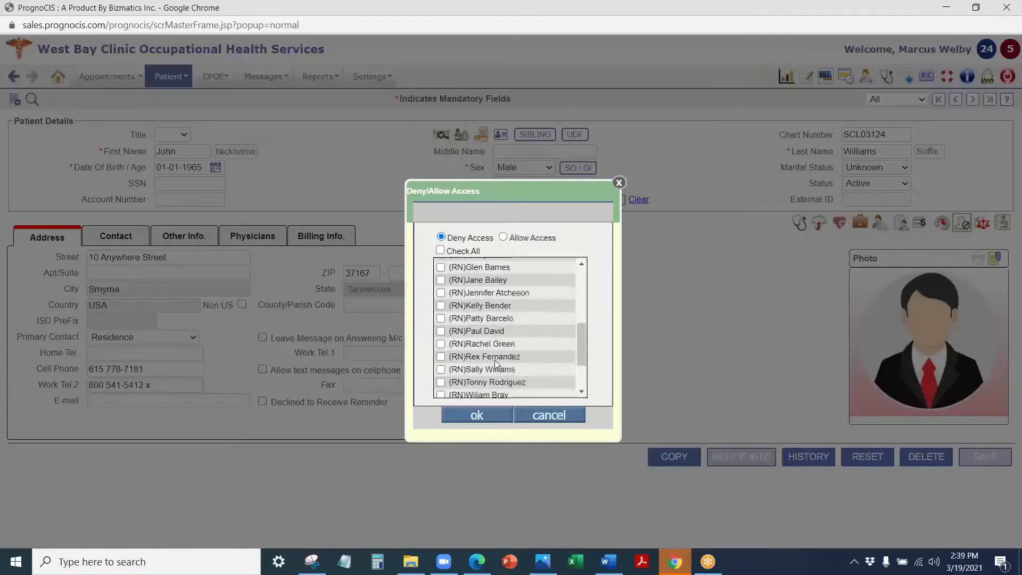
scroll(486, 391, up, 5)
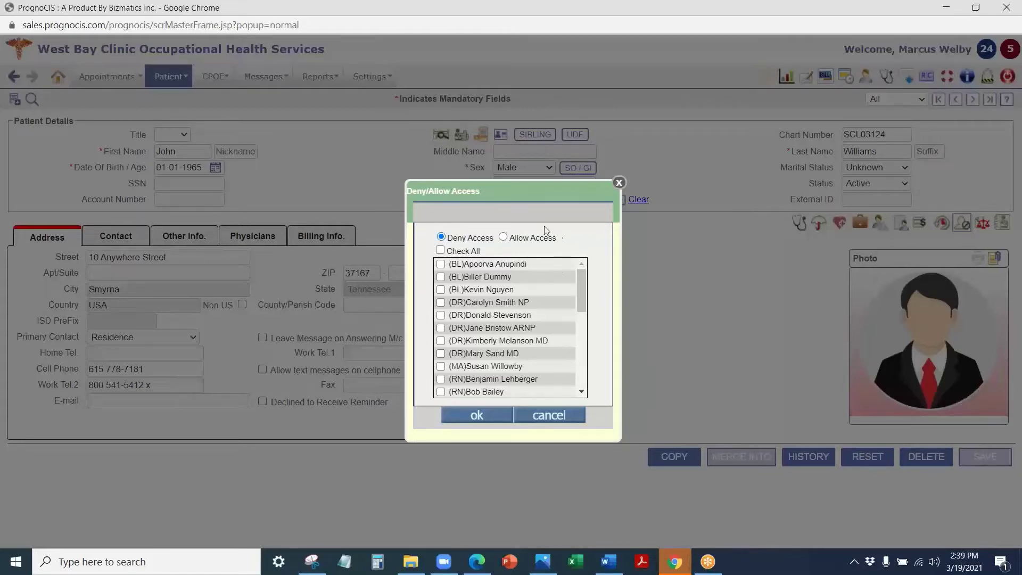
scroll(529, 329, down, 5)
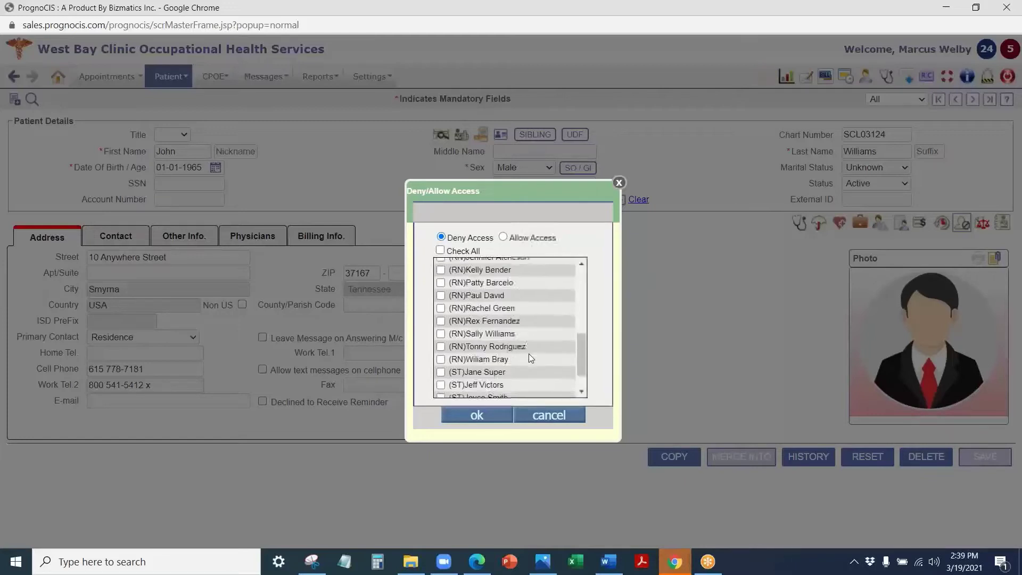
click(548, 415)
Open the Doctor role in the role configuration and look through its read, create, update, delete and approve access rights
mouse_move(368, 79)
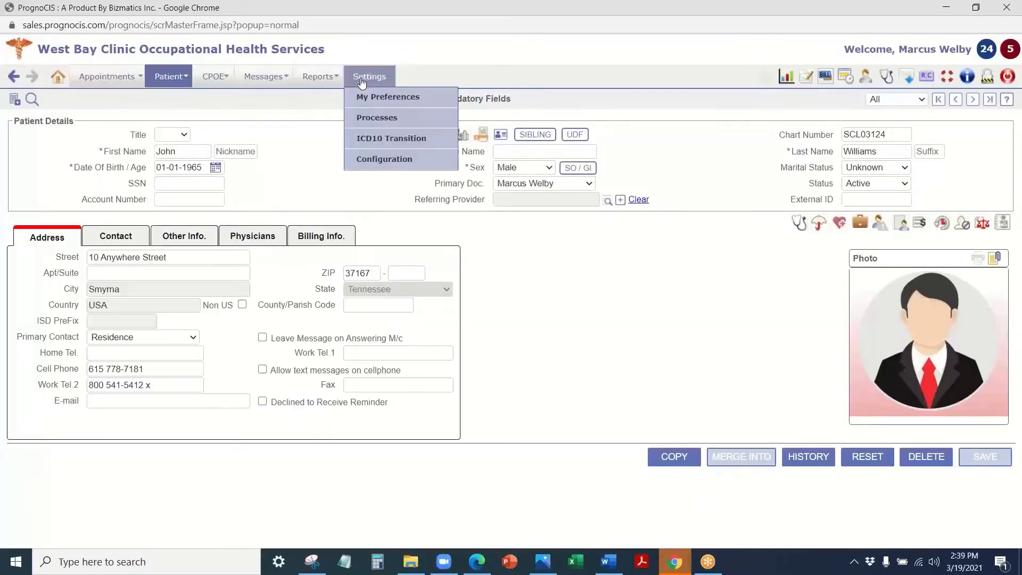
click(400, 161)
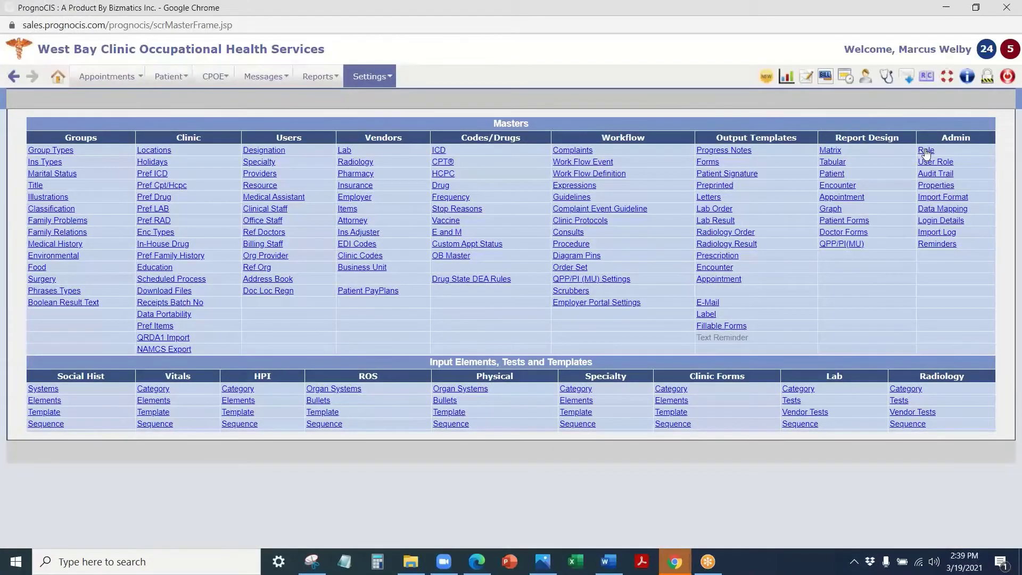
click(926, 151)
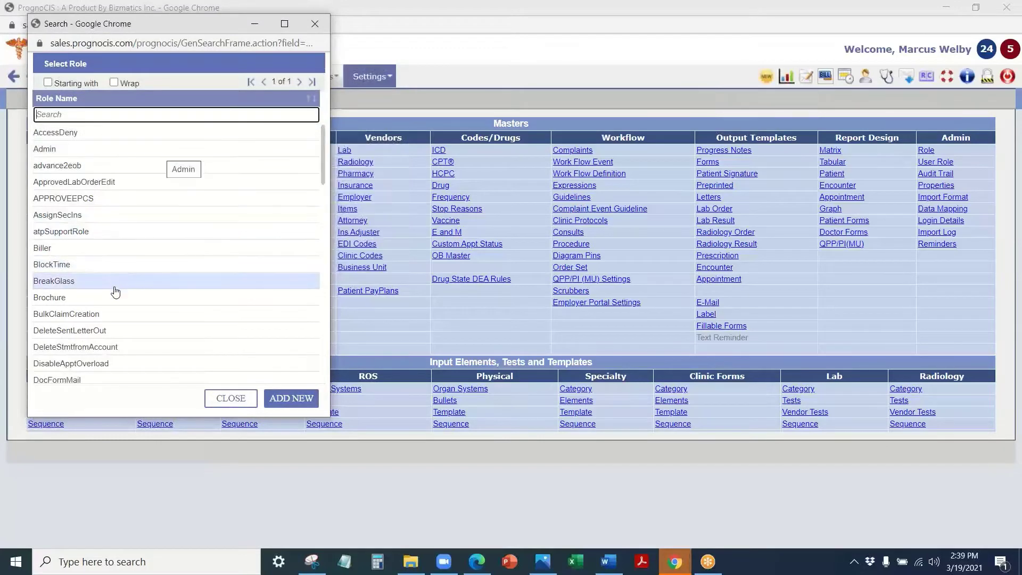
scroll(114, 292, down, 3)
click(100, 272)
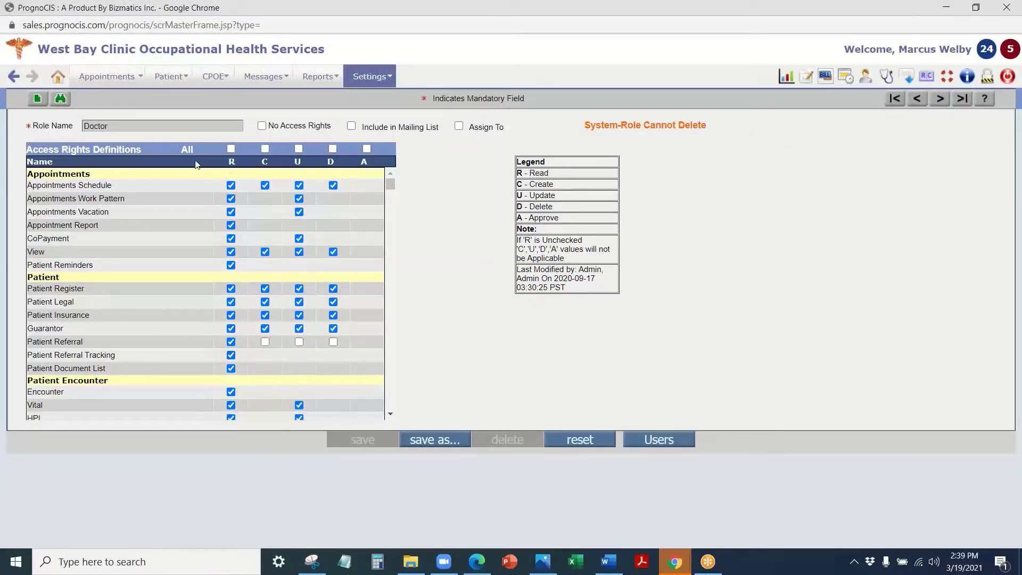
scroll(216, 231, down, 10)
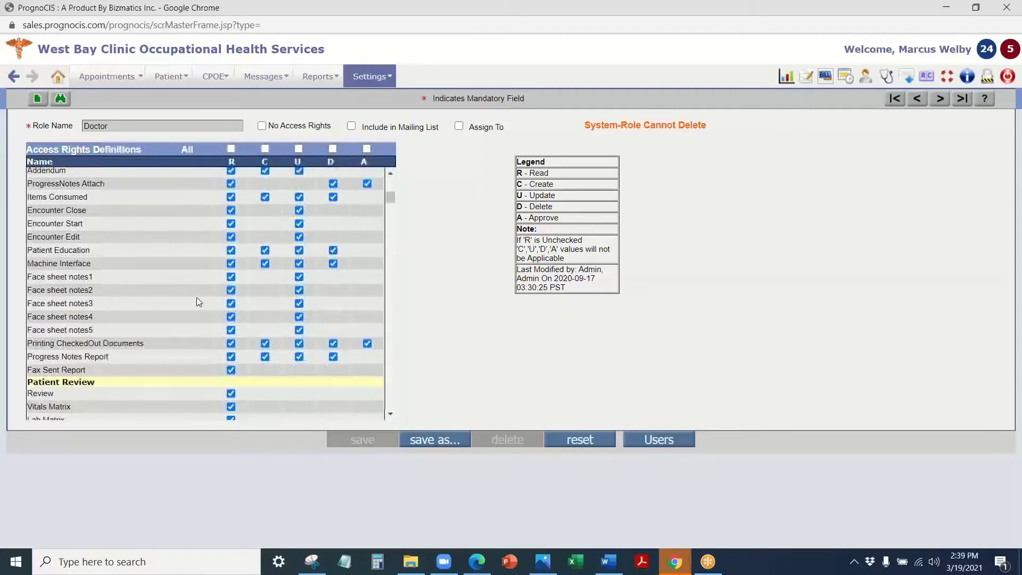
scroll(197, 299, down, 10)
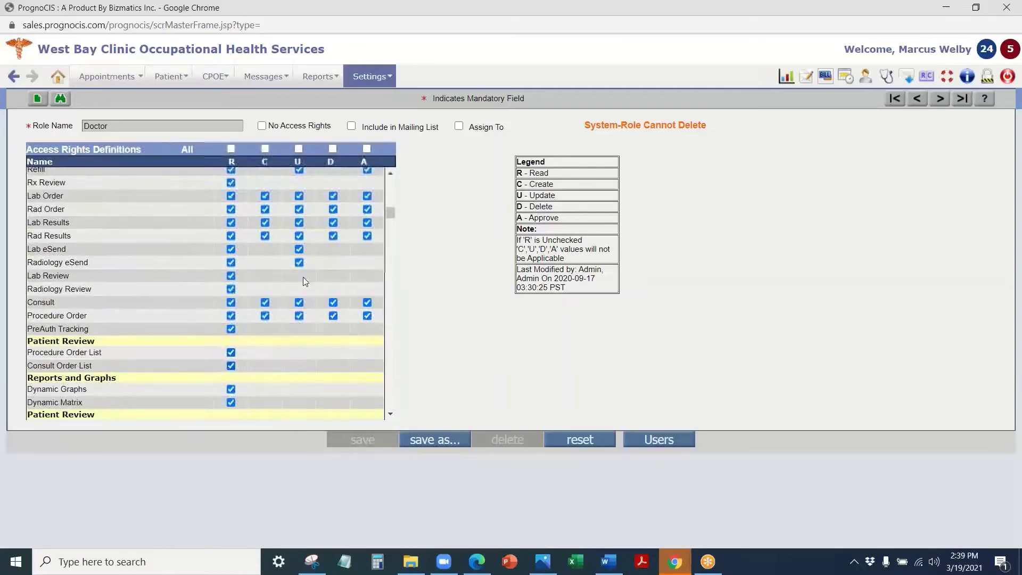
scroll(302, 277, down, 10)
Assign the UseSignOtherUser and DocFormMail roles to the third biller in the user role list and save
click(371, 76)
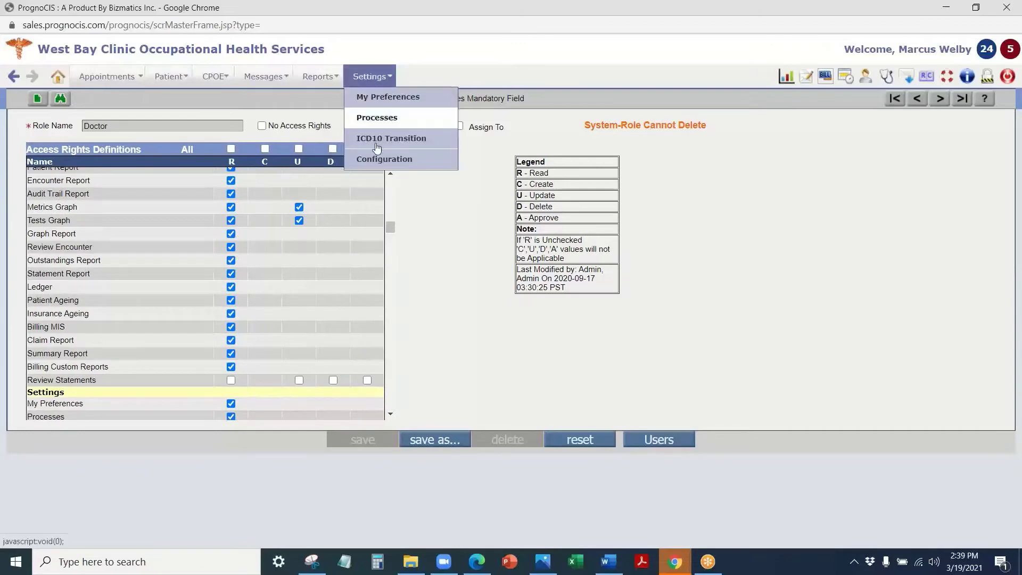
click(384, 158)
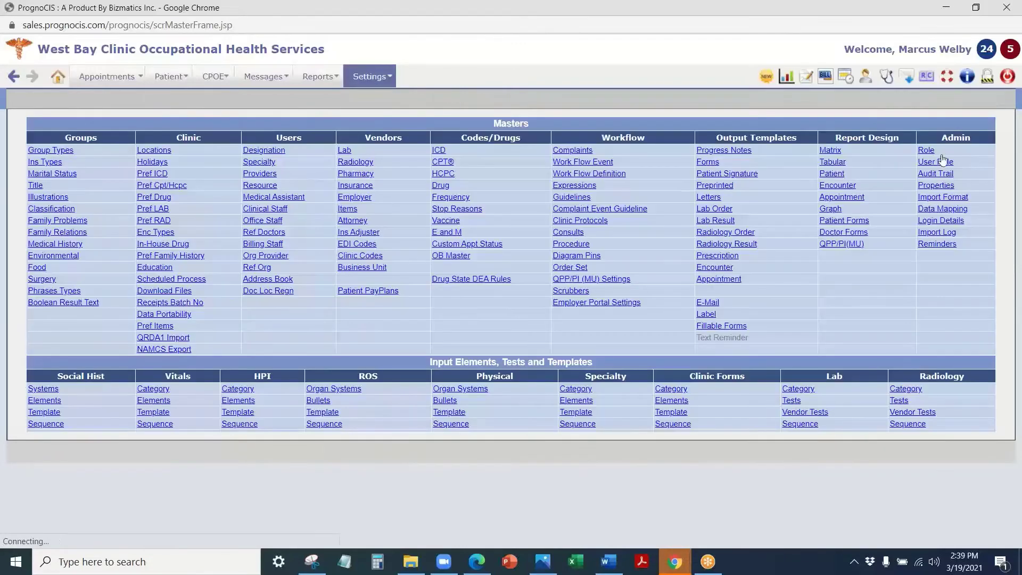
click(942, 161)
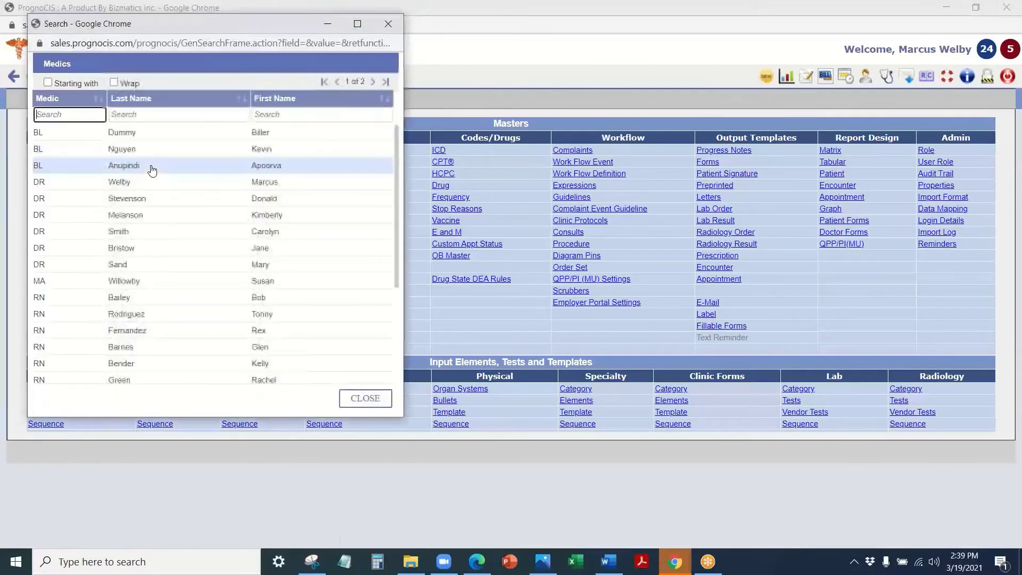
click(152, 166)
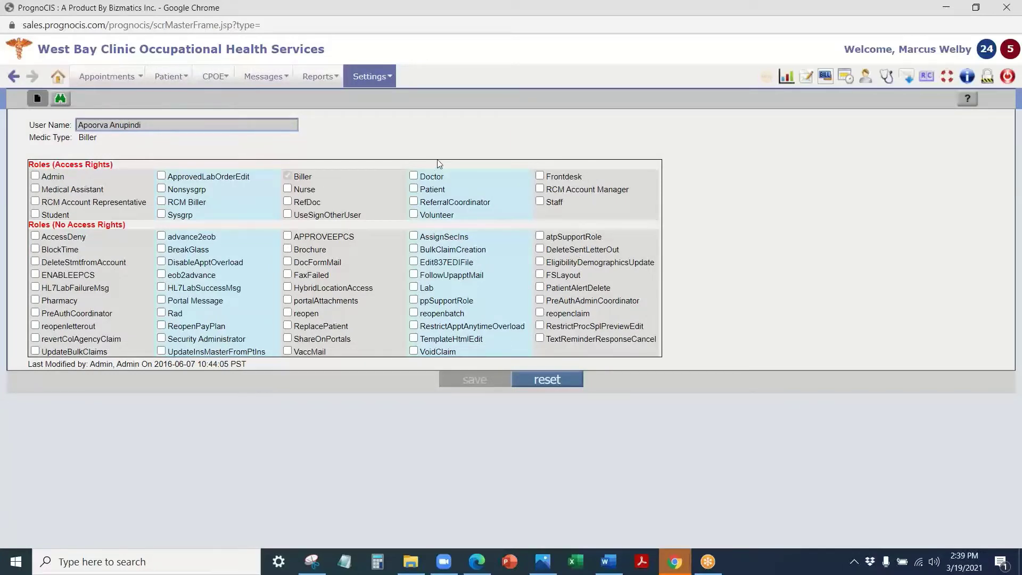
click(287, 214)
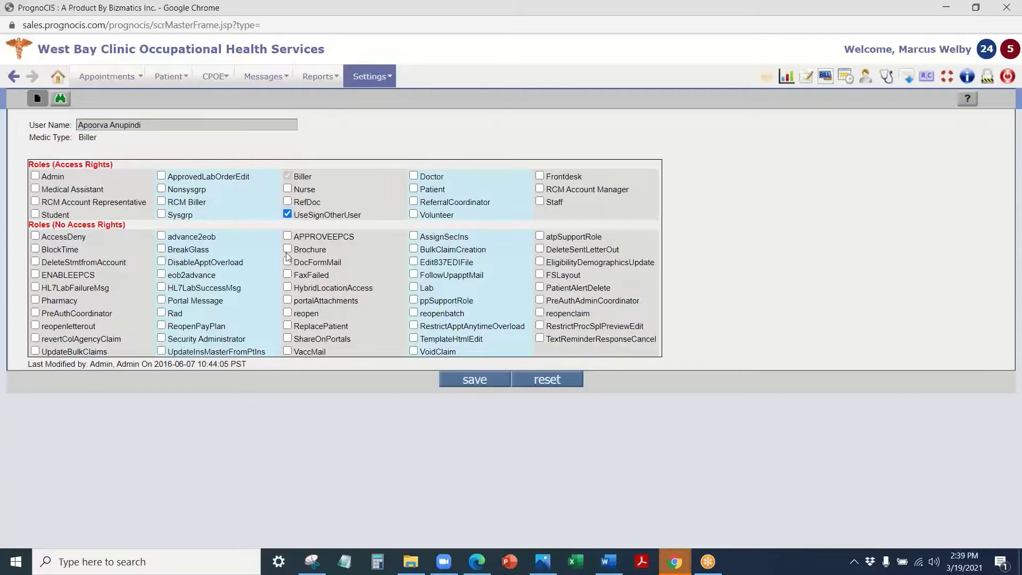
click(287, 260)
click(474, 379)
Return to the patient's encounter, switch to the billing side, and run the Charge Reimbursements billing report by charges for last year
click(170, 76)
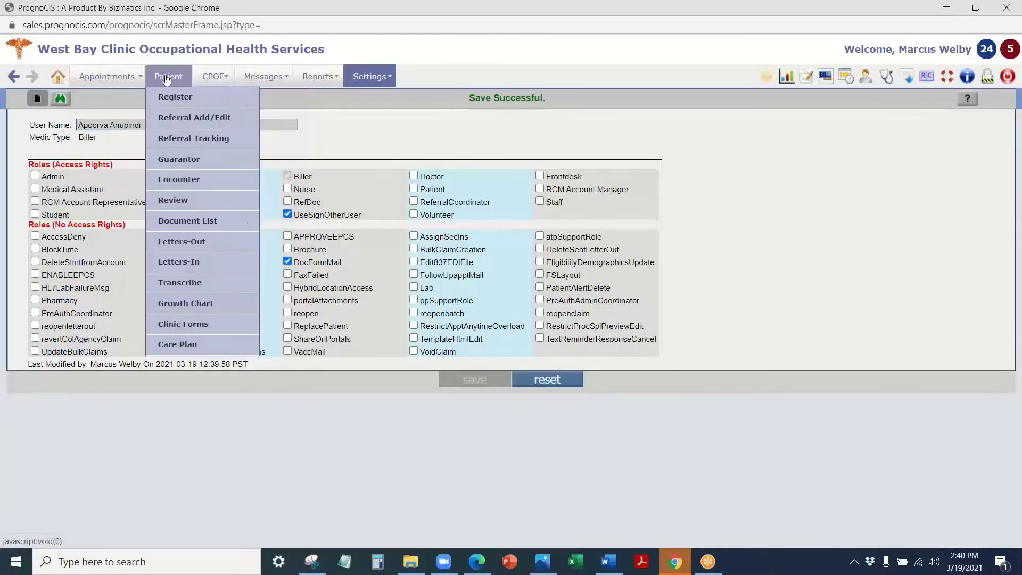
click(181, 180)
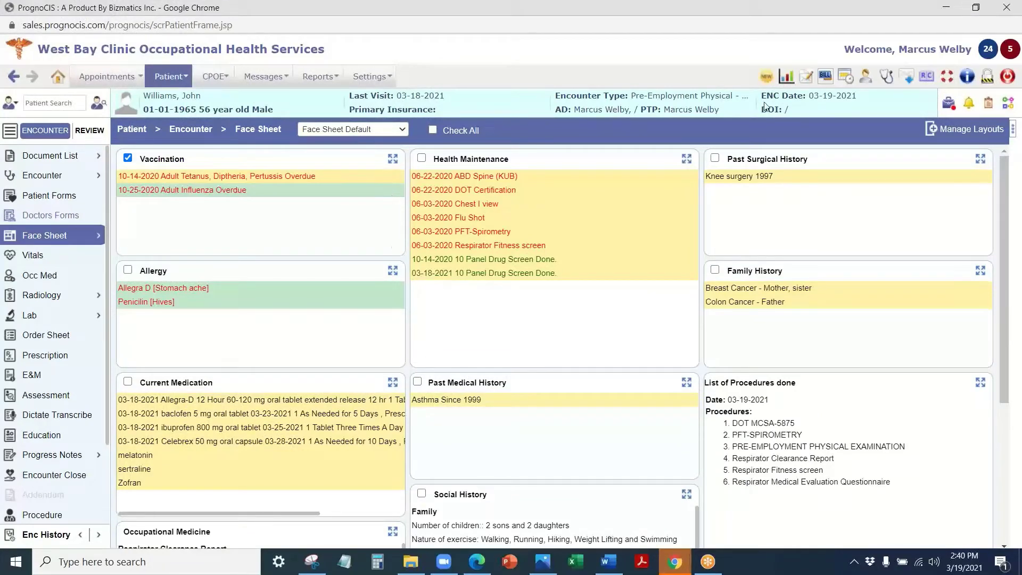
click(824, 79)
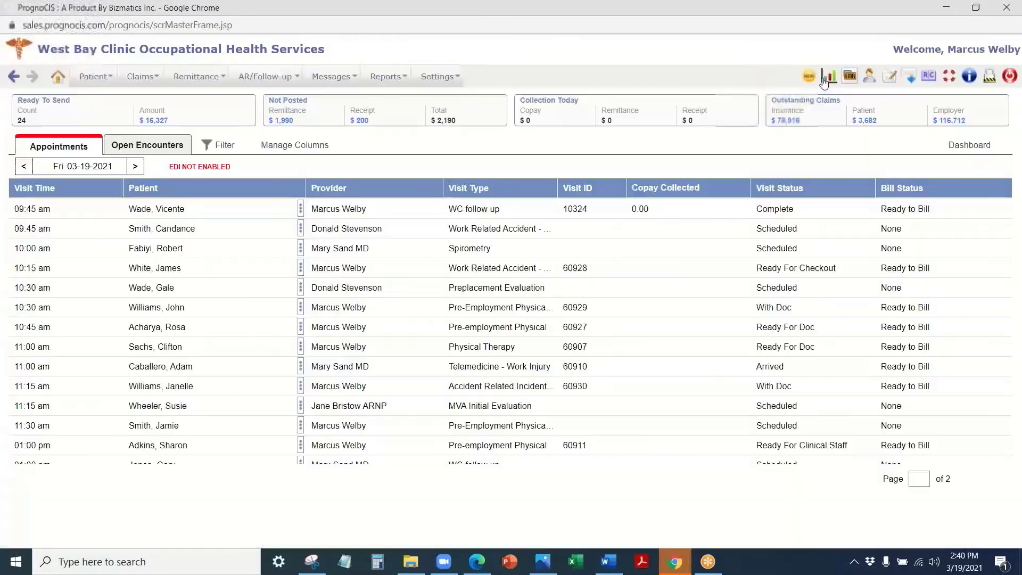
click(386, 76)
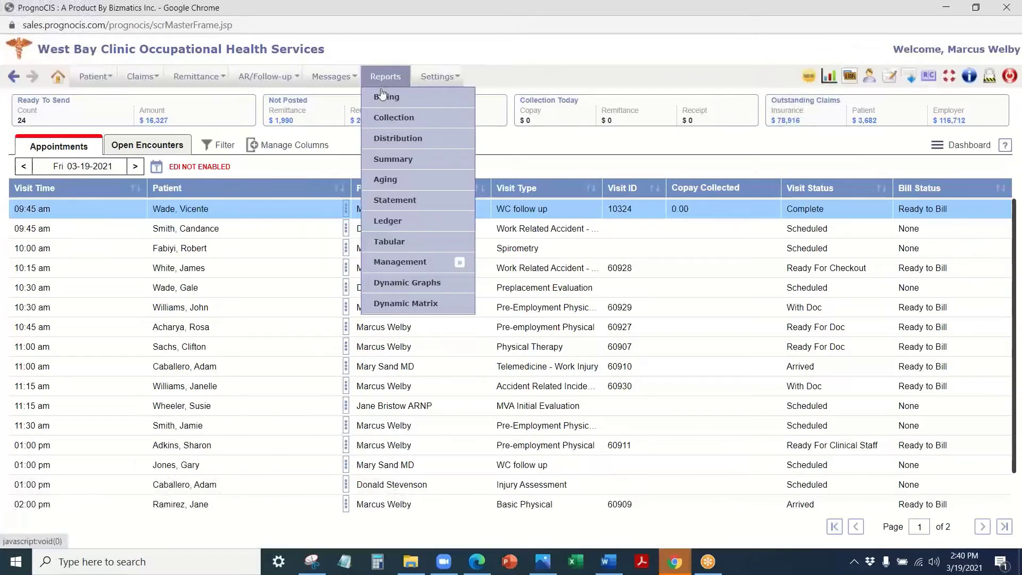
click(384, 96)
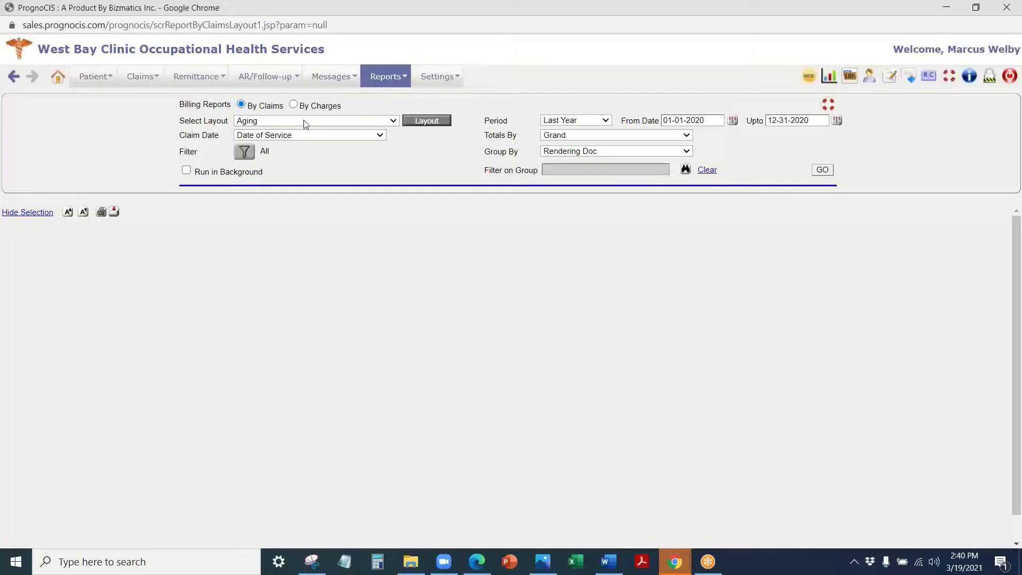
click(293, 105)
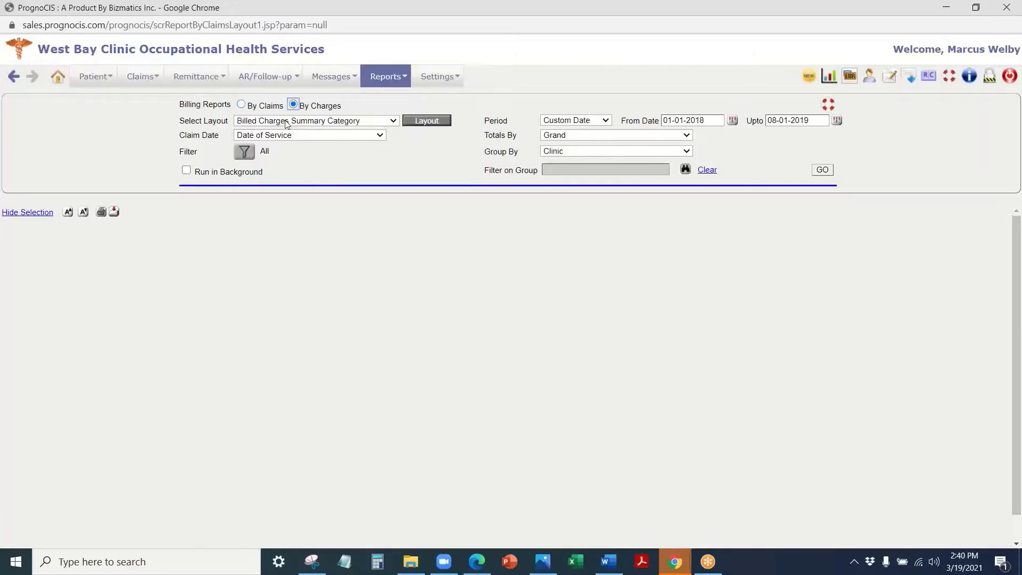
click(288, 122)
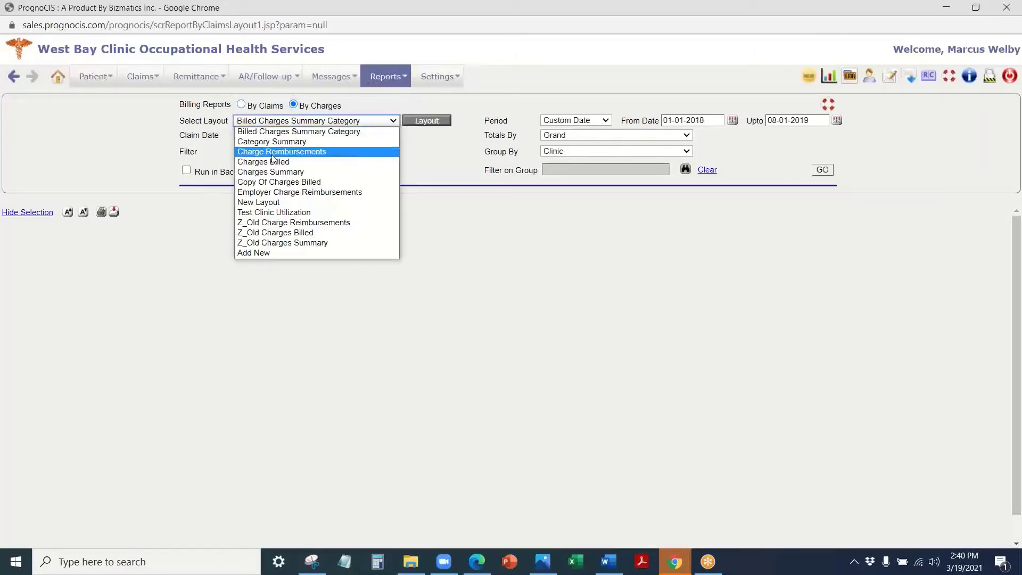
click(276, 152)
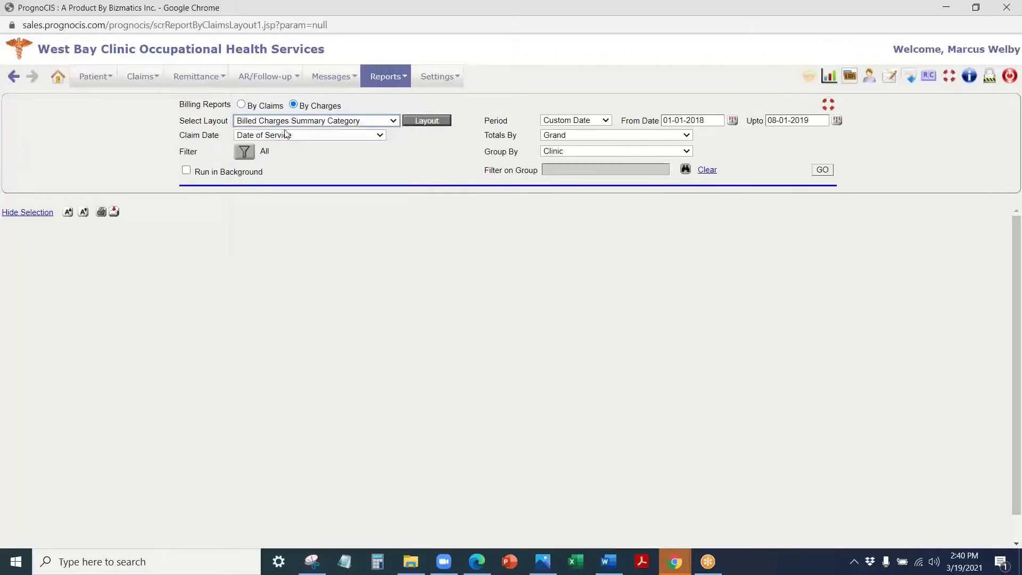
click(824, 170)
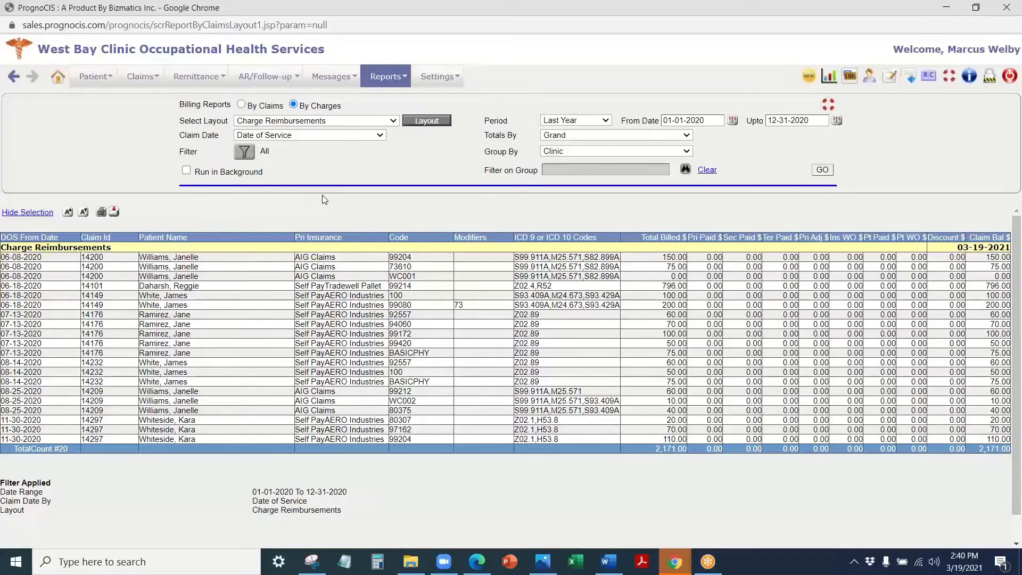
Switch back to the clinical appointments and open the Occ Med section of the 11:15 am ankle injury patient's encounter
click(850, 78)
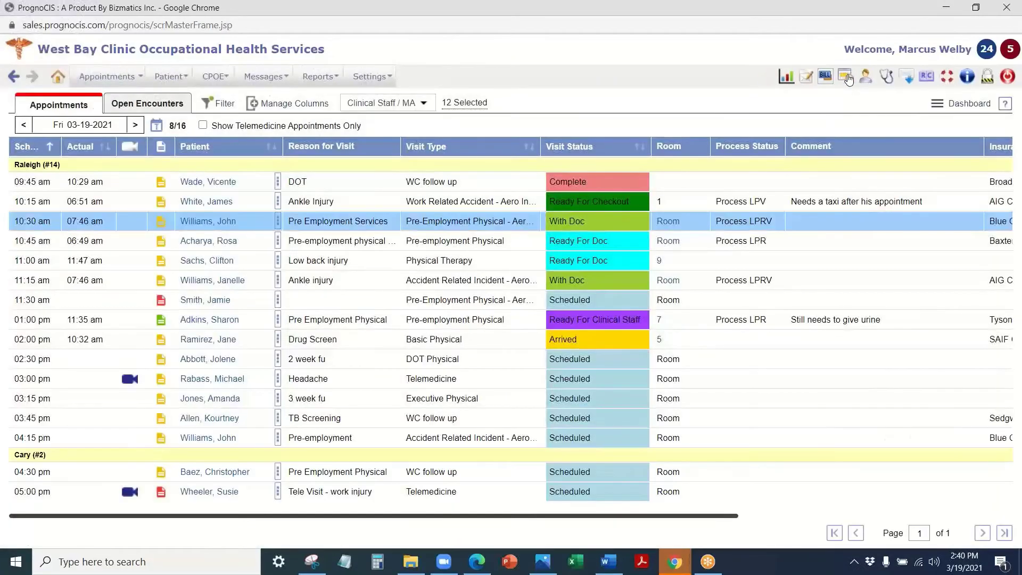
click(372, 76)
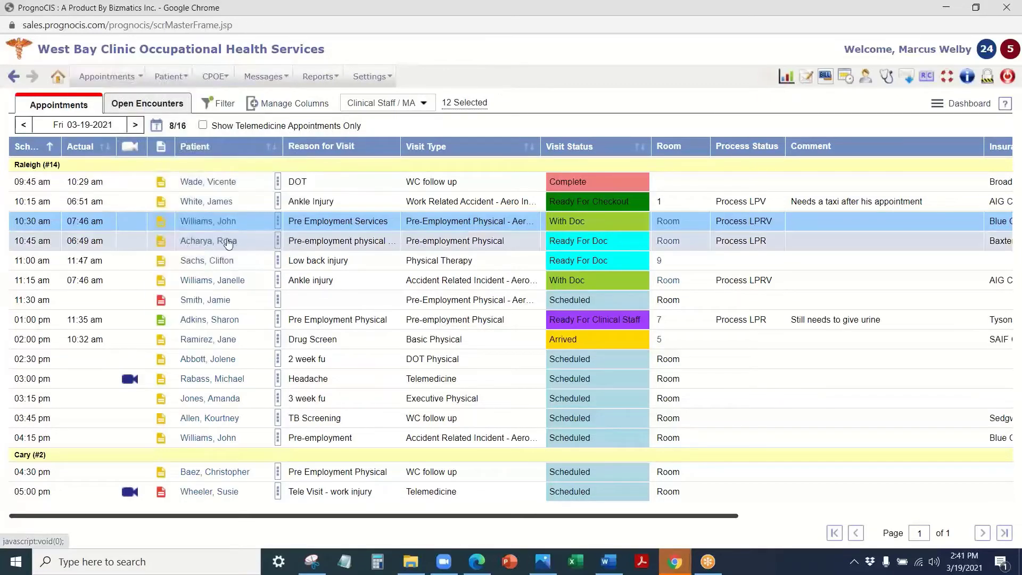
click(200, 280)
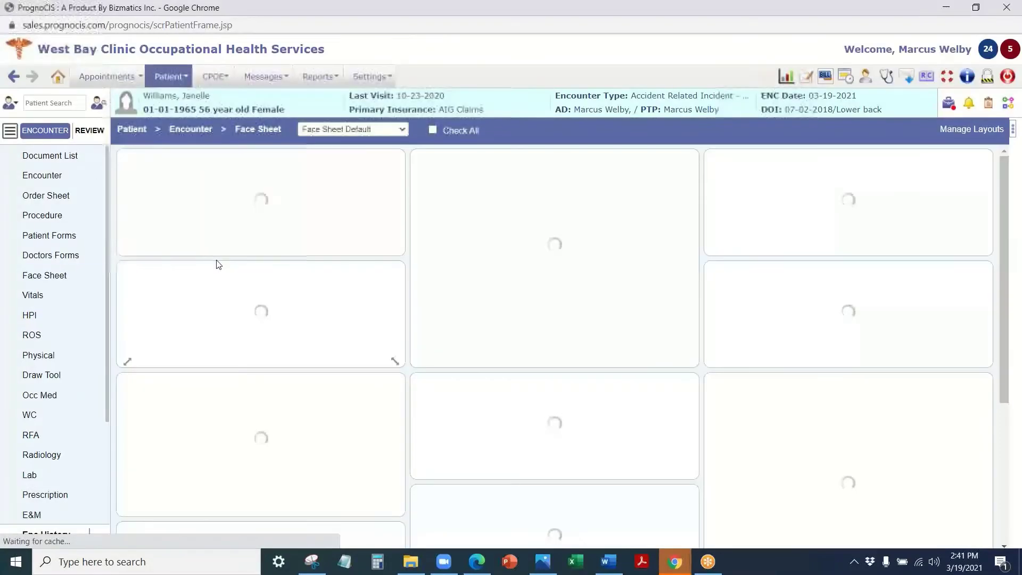
mouse_move(75, 276)
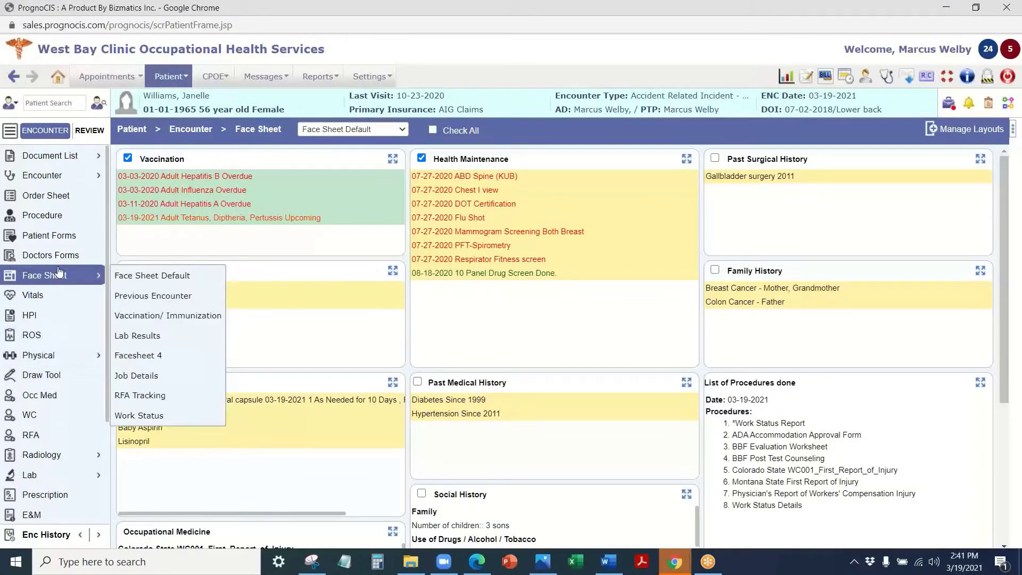
click(45, 394)
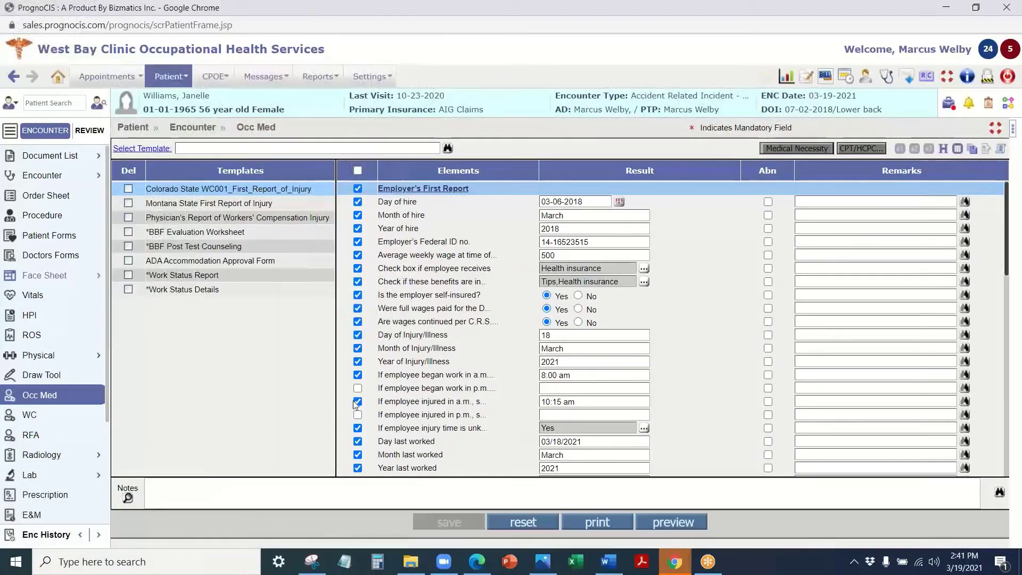
Preview the Colorado State WC001 First Report of Injury form, look through both of its pages, and close it
click(676, 523)
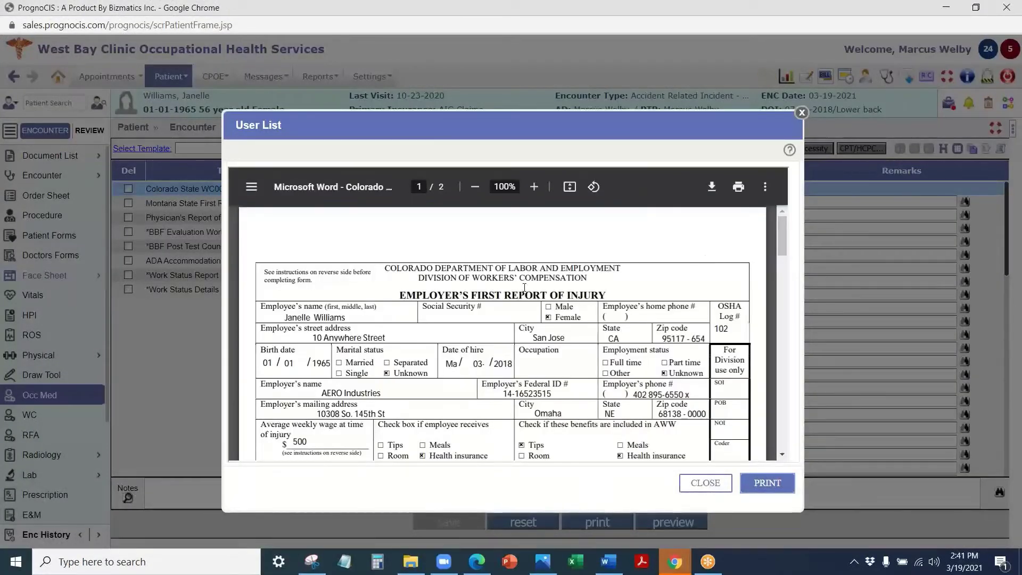
scroll(519, 336, down, 3)
scroll(519, 336, down, 15)
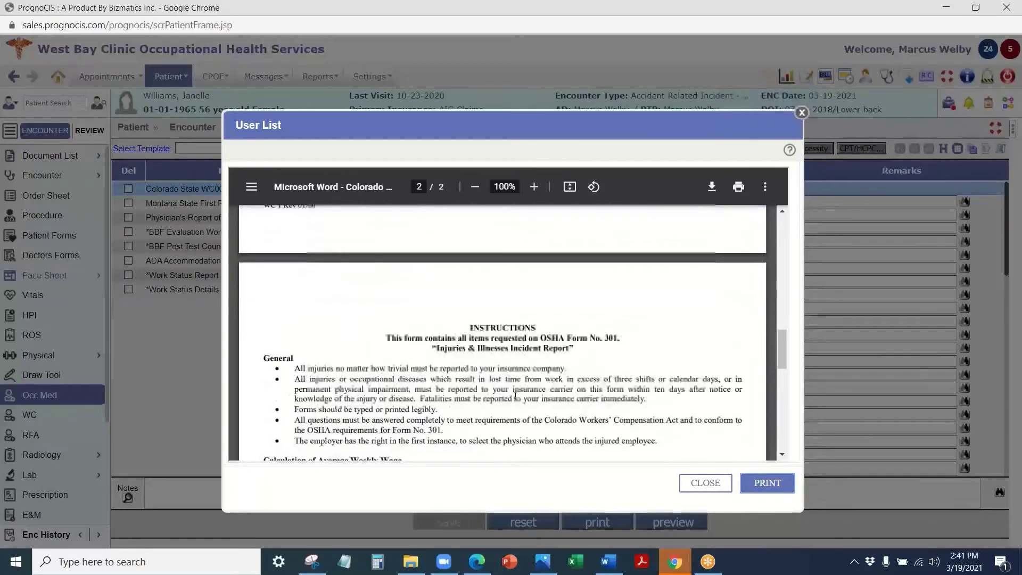
click(801, 114)
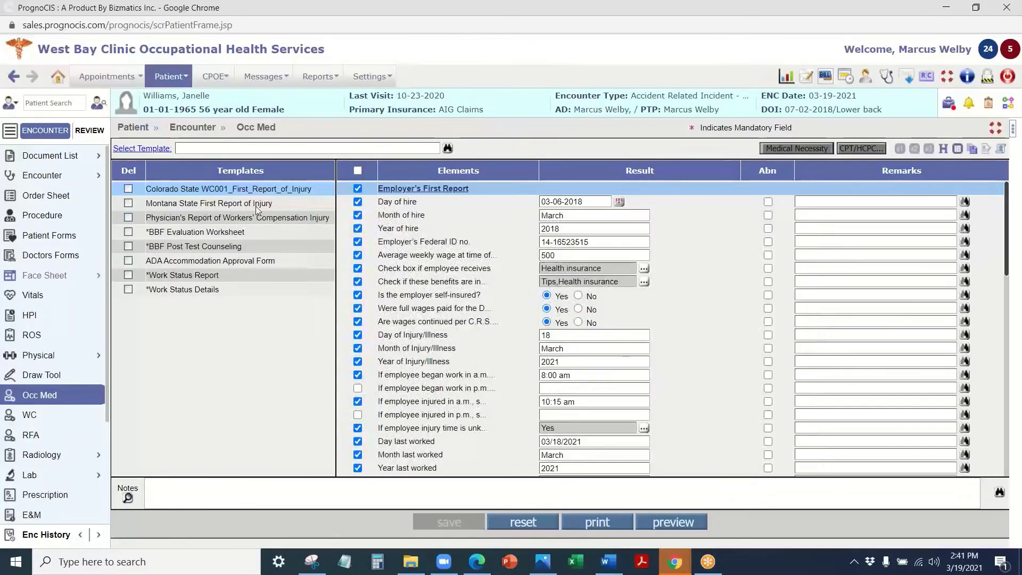
Select the Montana State First Report of Injury, then preview the Physician's Report of Workers' Compensation Injury, look through its pages, and close it
click(208, 202)
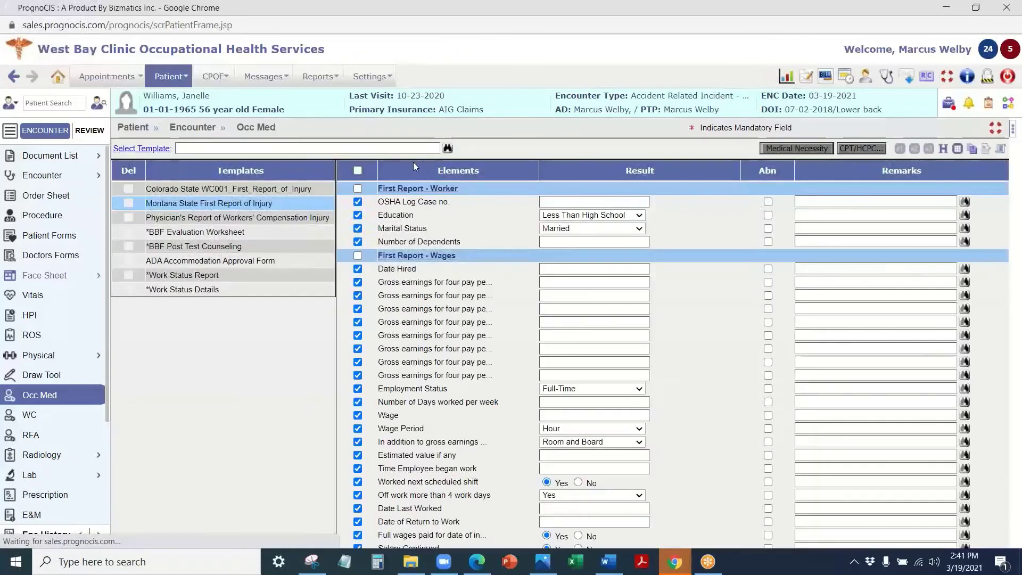
click(169, 220)
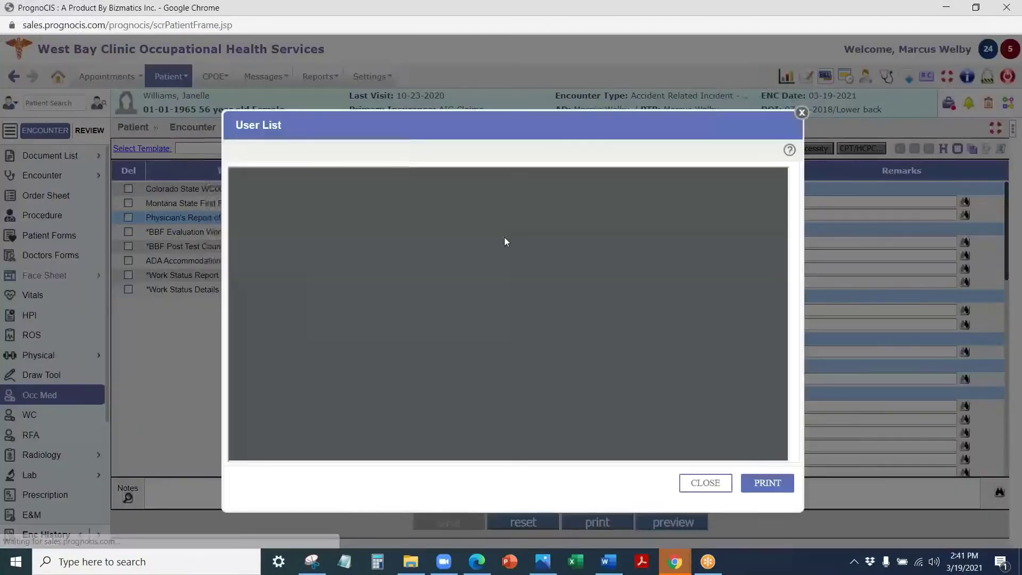
scroll(511, 389, down, 10)
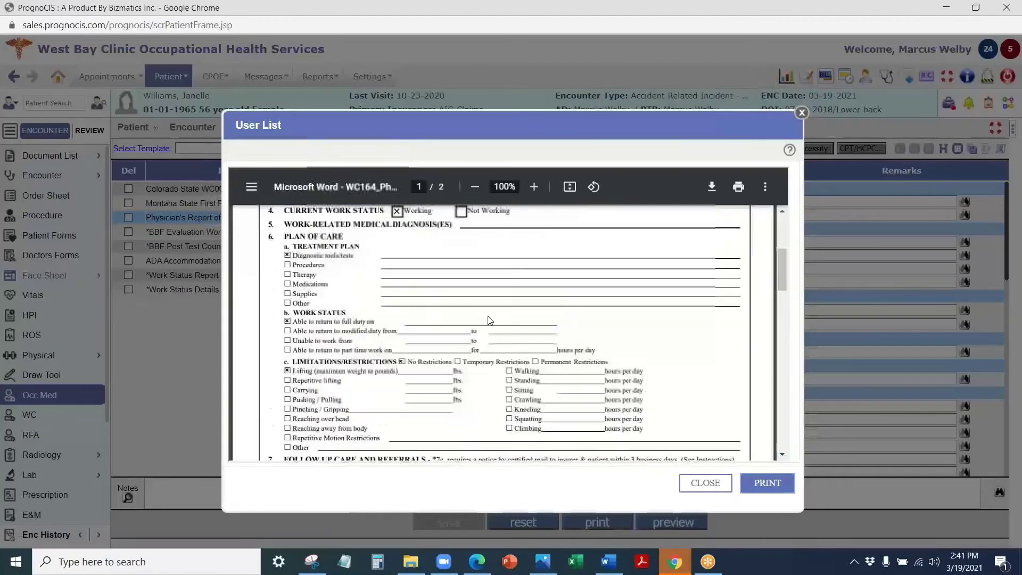
scroll(511, 389, down, 7)
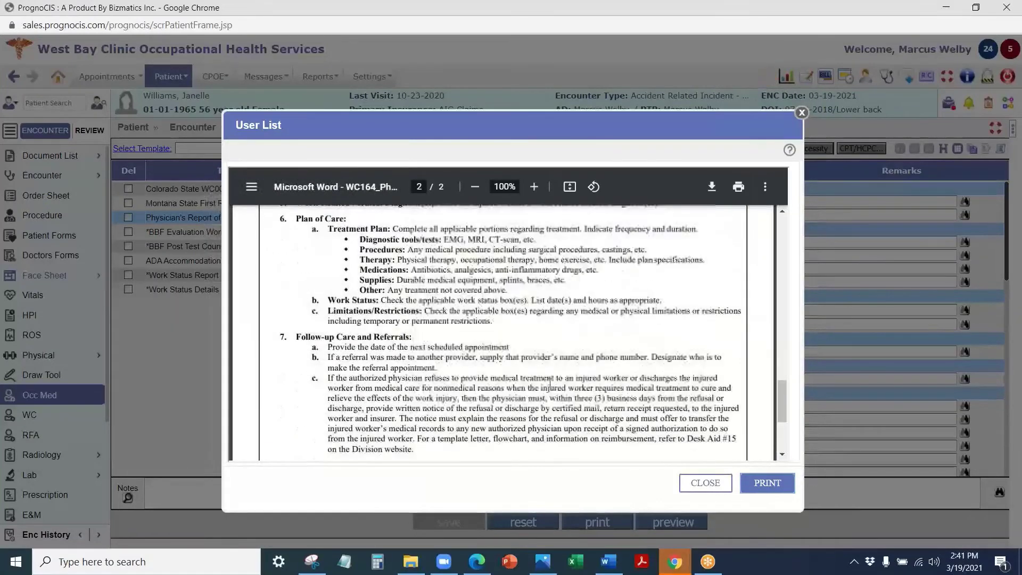
click(705, 483)
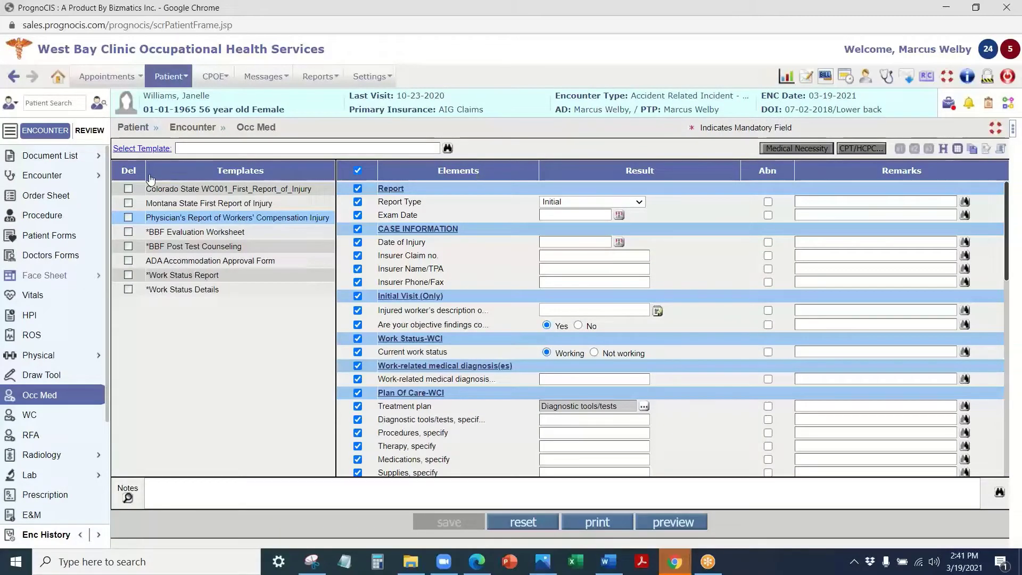
Open the encounter's Doctors Forms and look through the Colorado State WC001 First Report of Injury form
click(36, 254)
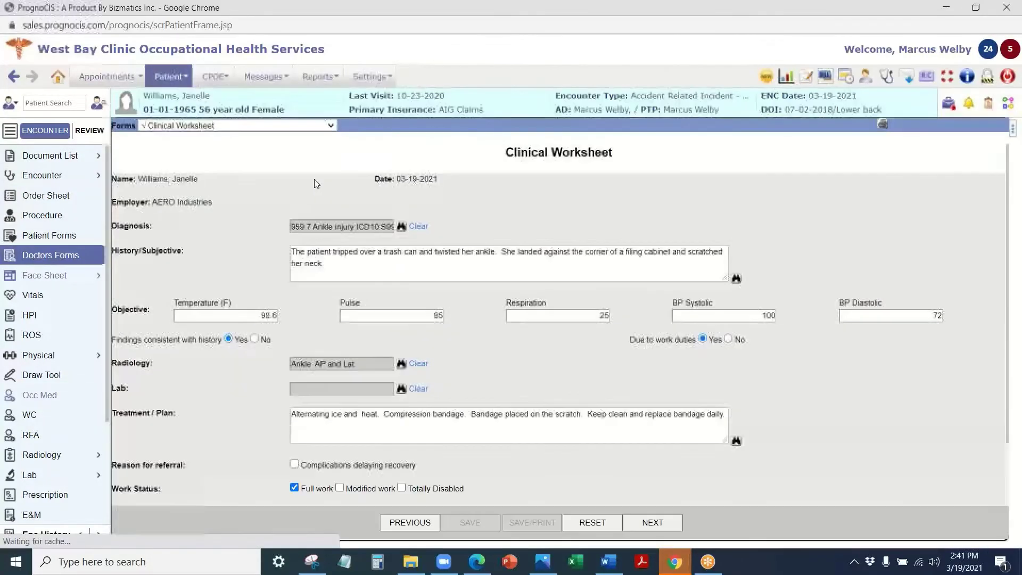
click(214, 126)
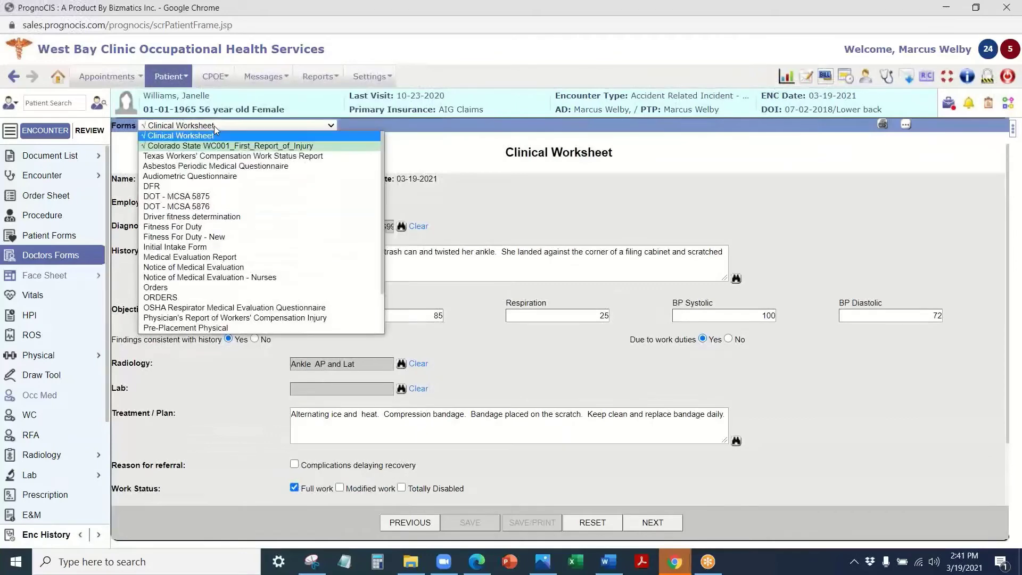
click(213, 140)
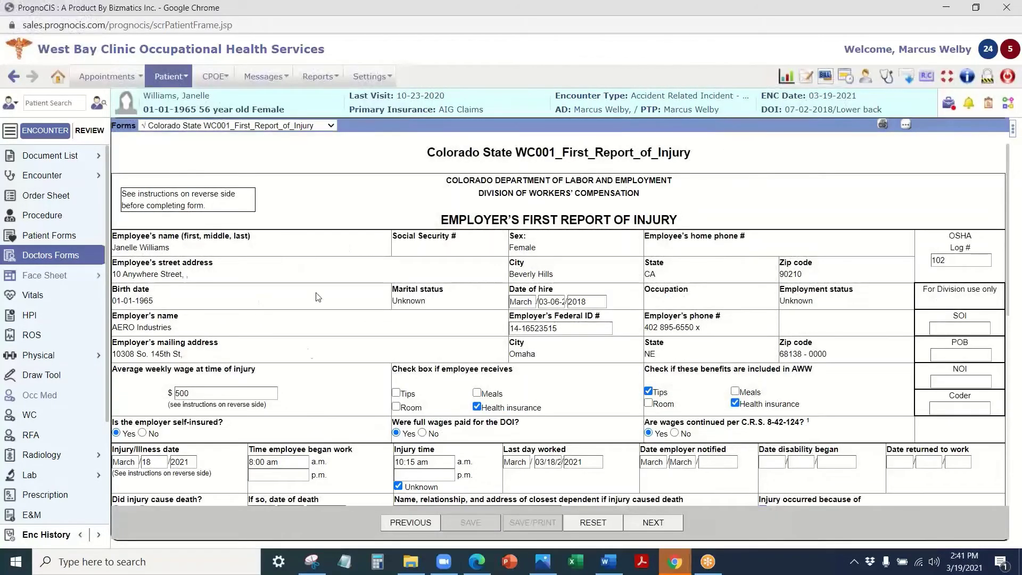
scroll(320, 295, down, 8)
scroll(322, 421, up, 8)
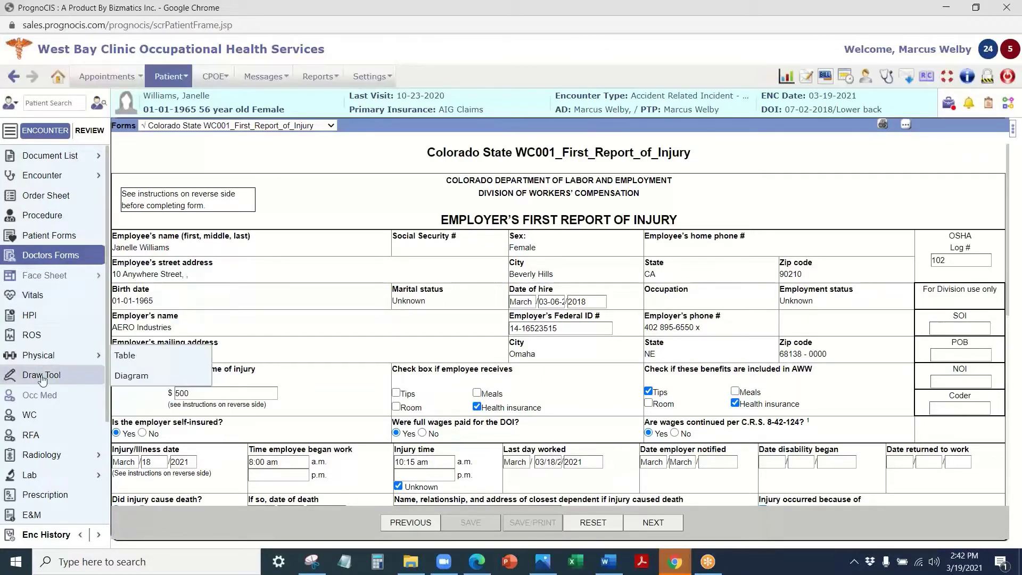
Open the encounter's Prescription section, view the sample medication history image, and return to the prescription screen
scroll(55, 404, down, 1)
scroll(57, 479, down, 5)
click(57, 355)
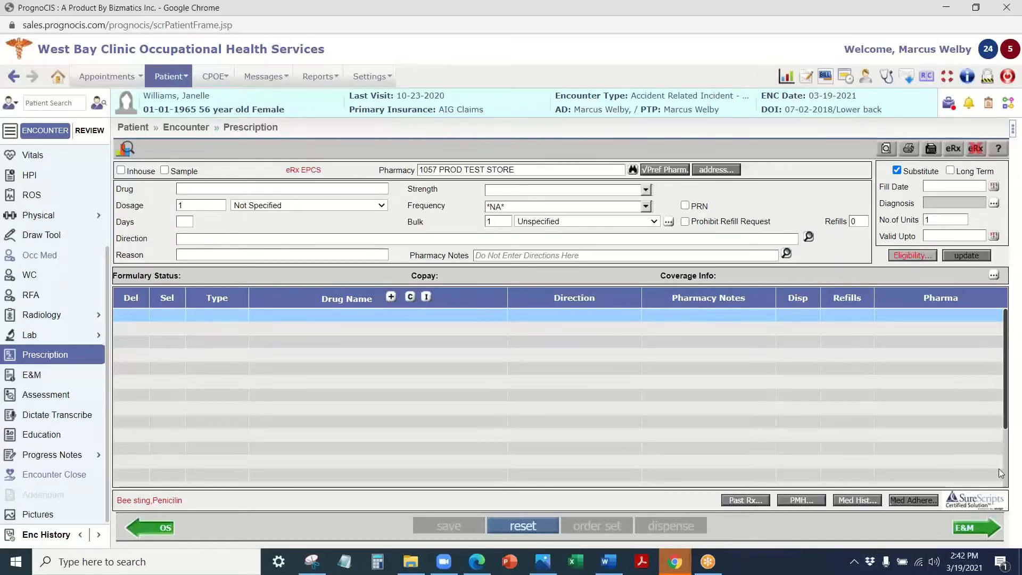
click(845, 501)
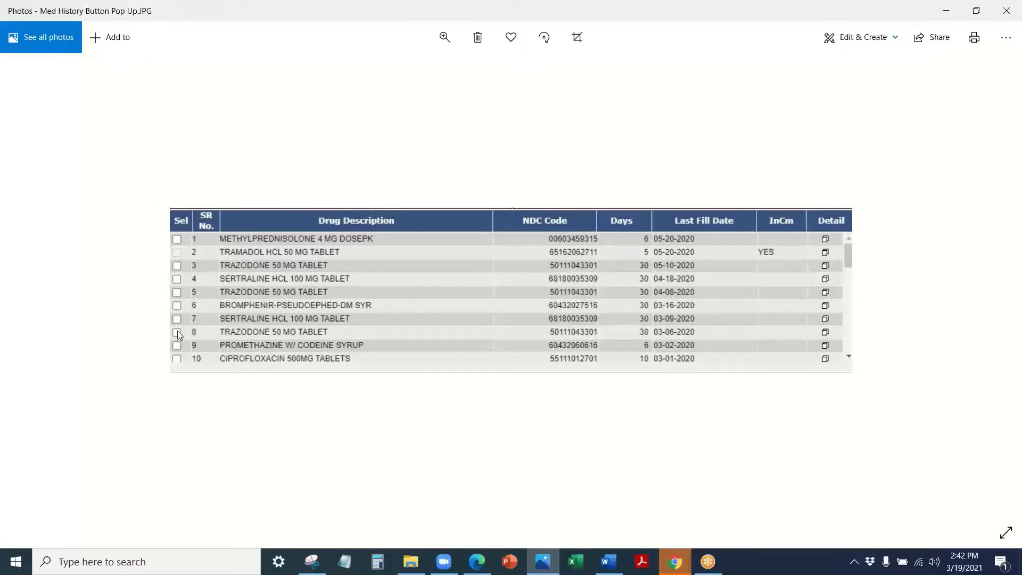
click(946, 11)
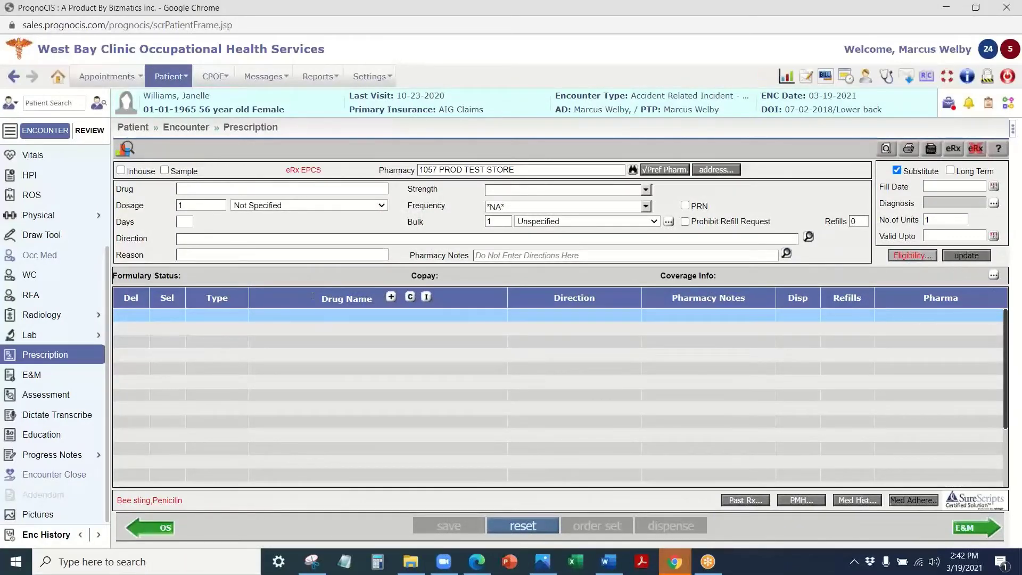
Prescribe aspirin ER 162.5 mg capsule and Celexa 20 mg tablet from the preferred drug list, then save and approve them
click(391, 297)
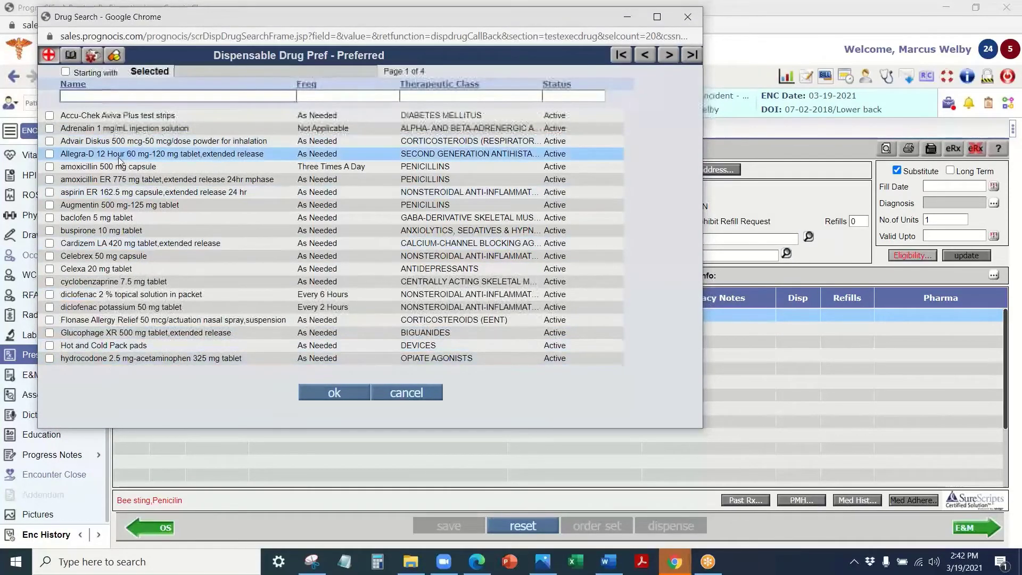
click(106, 192)
click(107, 272)
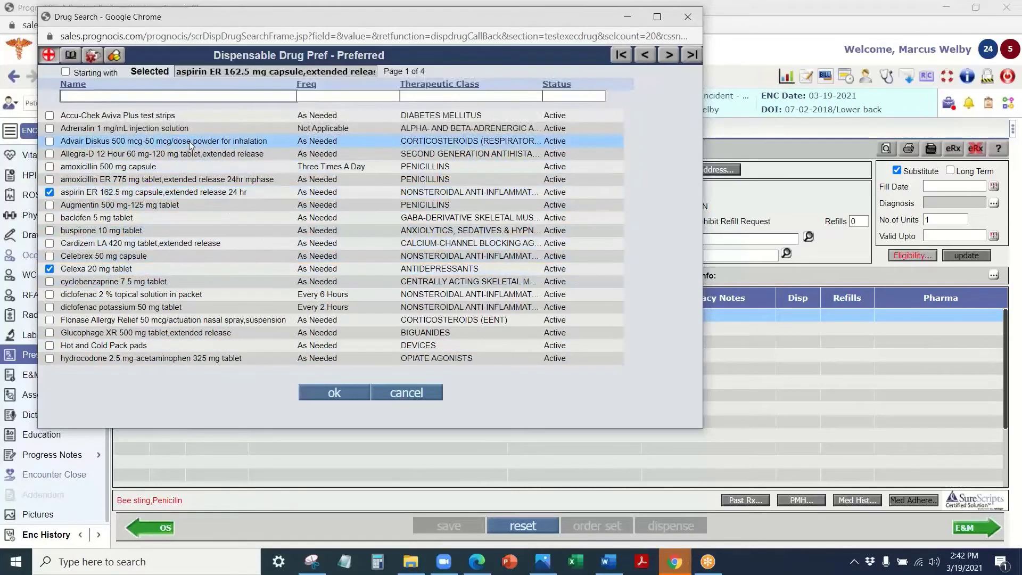
click(332, 392)
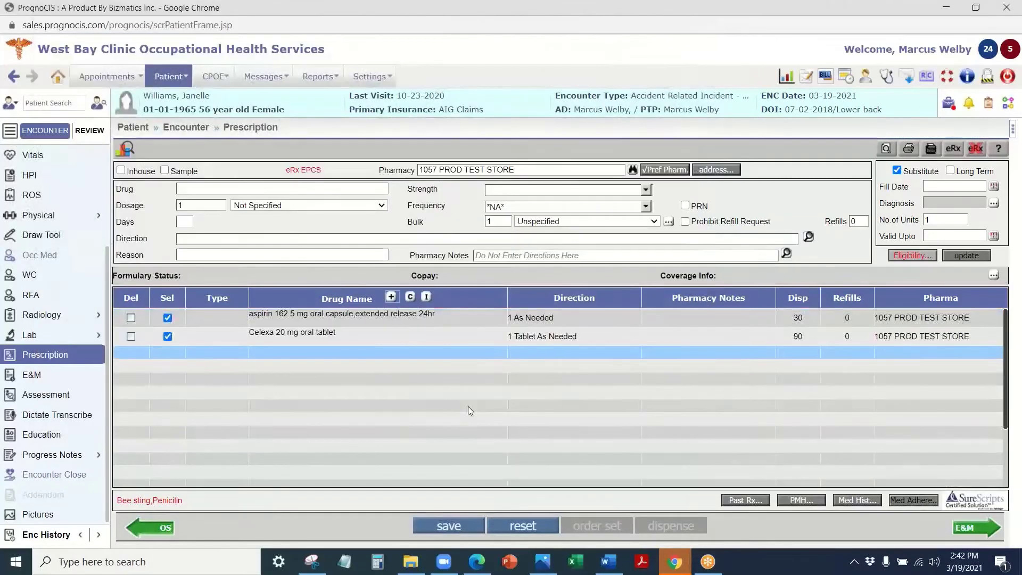
click(445, 524)
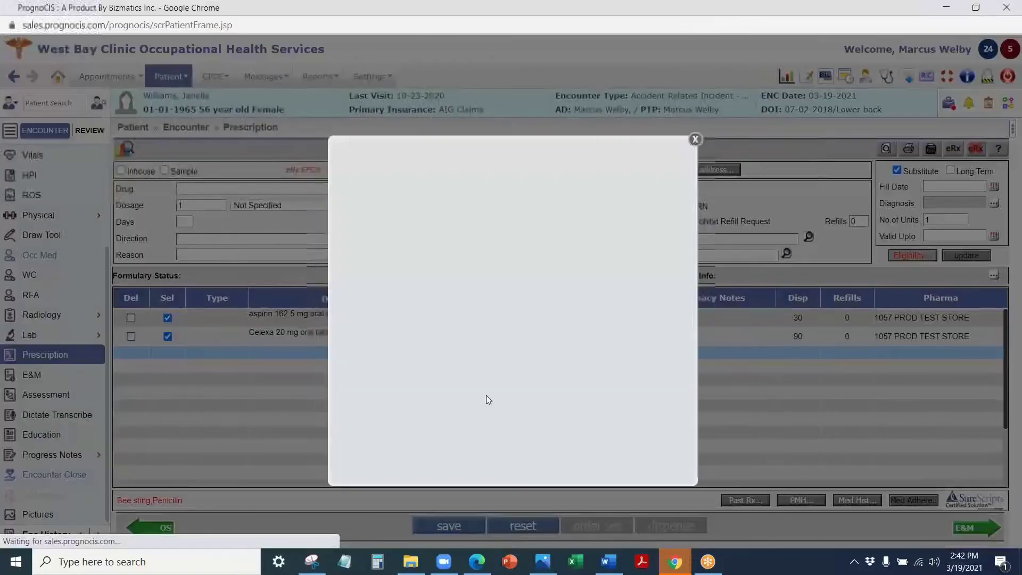
click(512, 444)
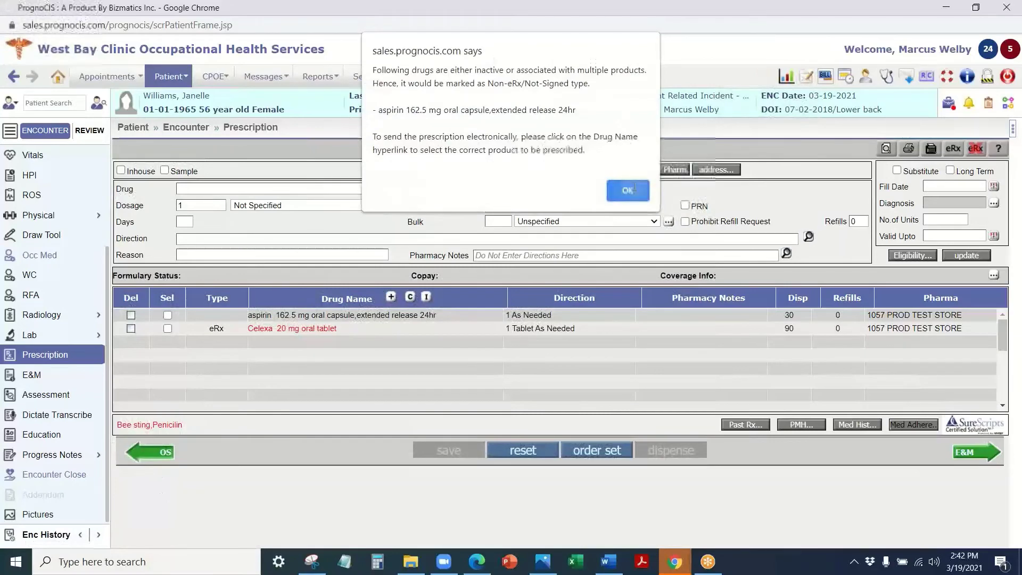
click(633, 187)
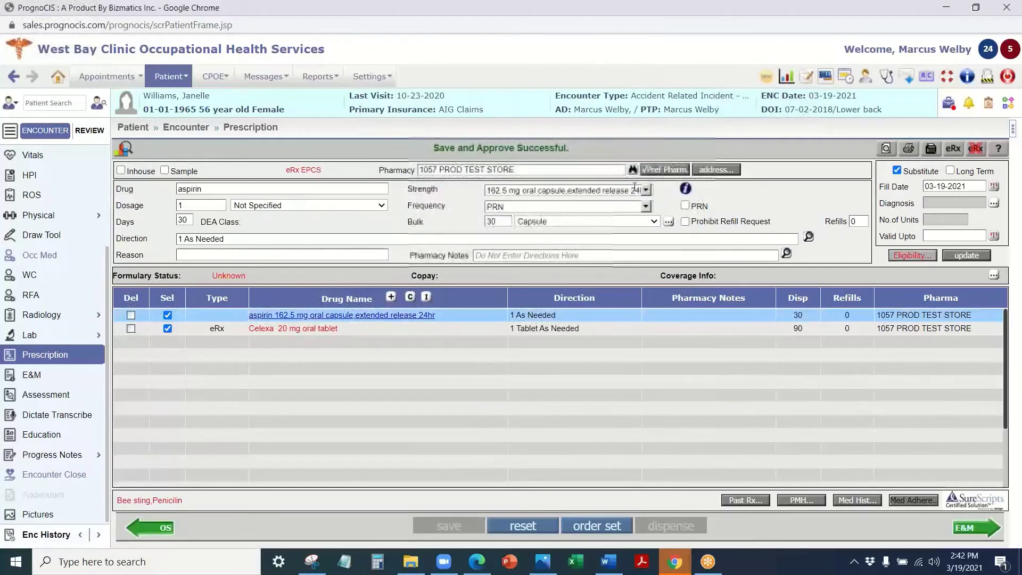
click(953, 149)
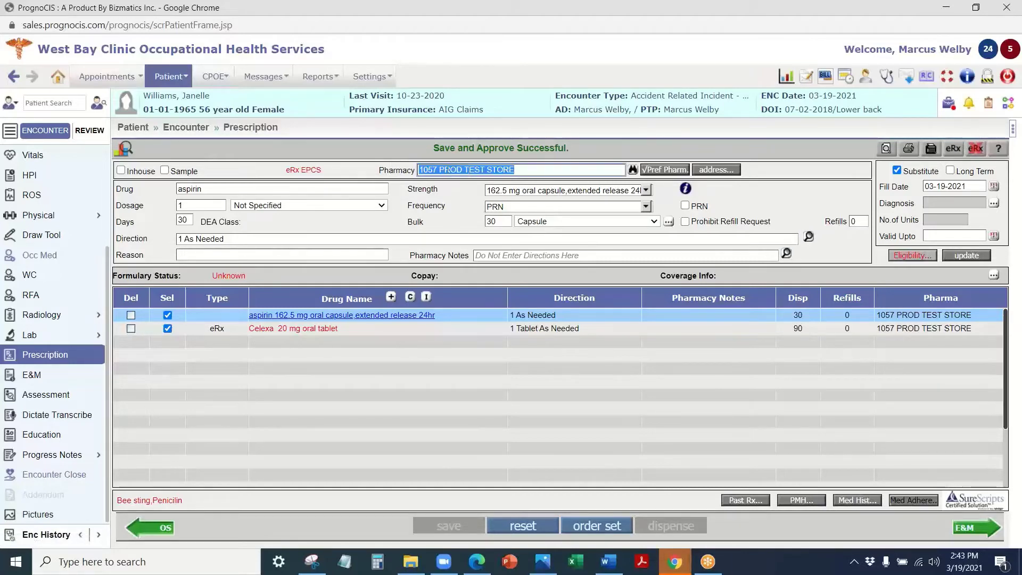
click(508, 169)
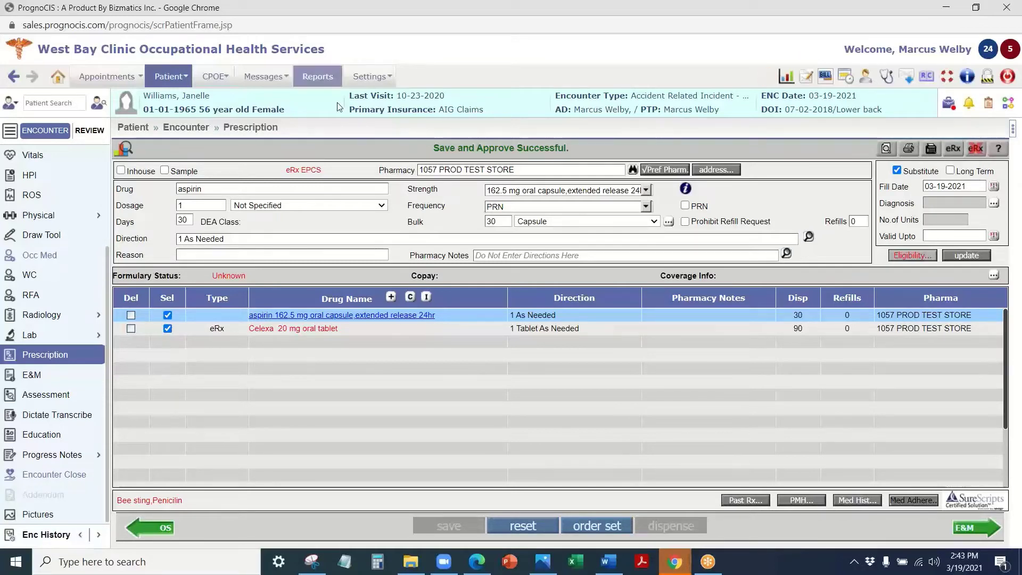
Open case management from the patient's registration record and review the lower back case's injury, insurance, employer, and other details
click(168, 76)
click(176, 99)
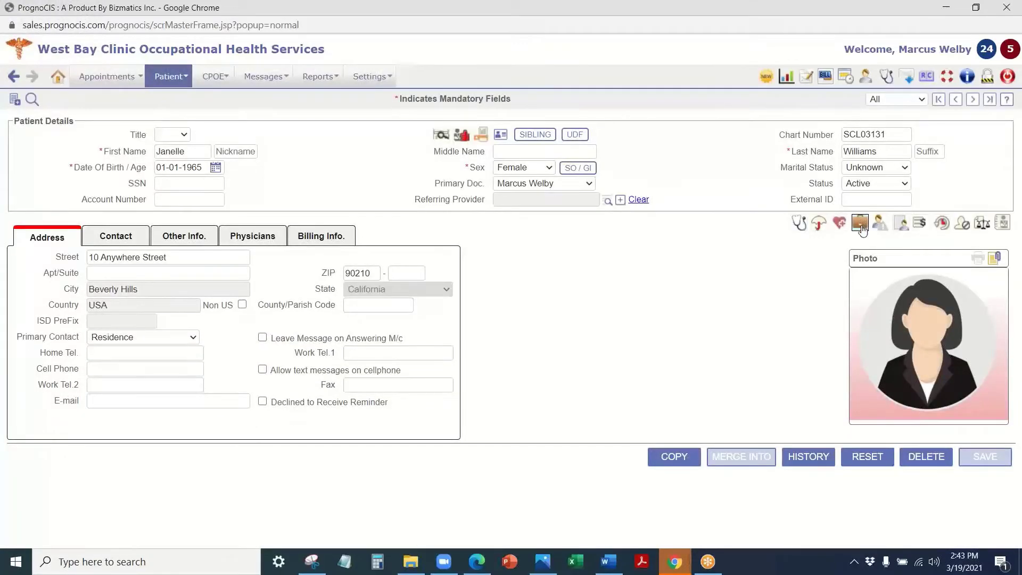
click(861, 224)
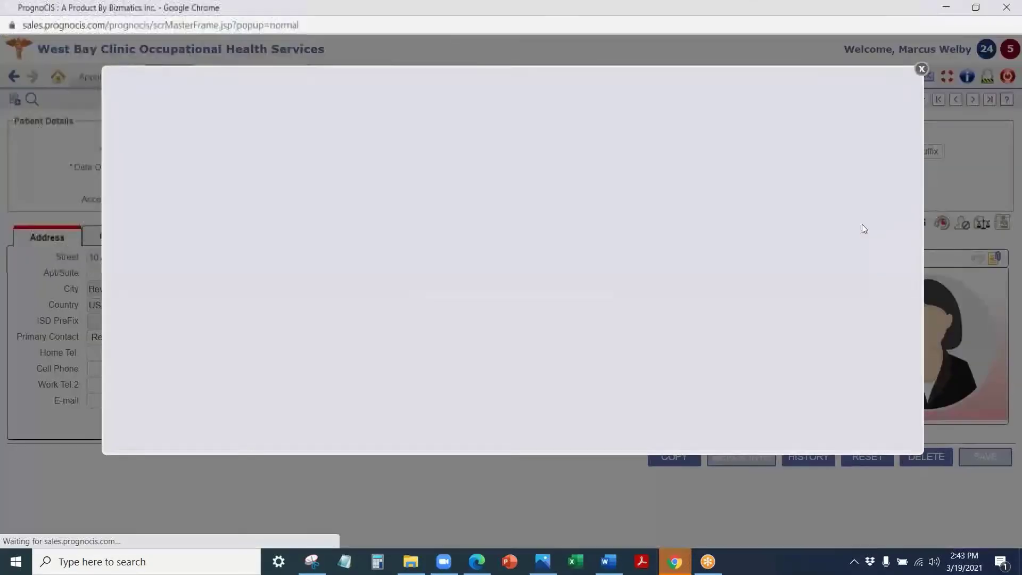
scroll(360, 368, down, 3)
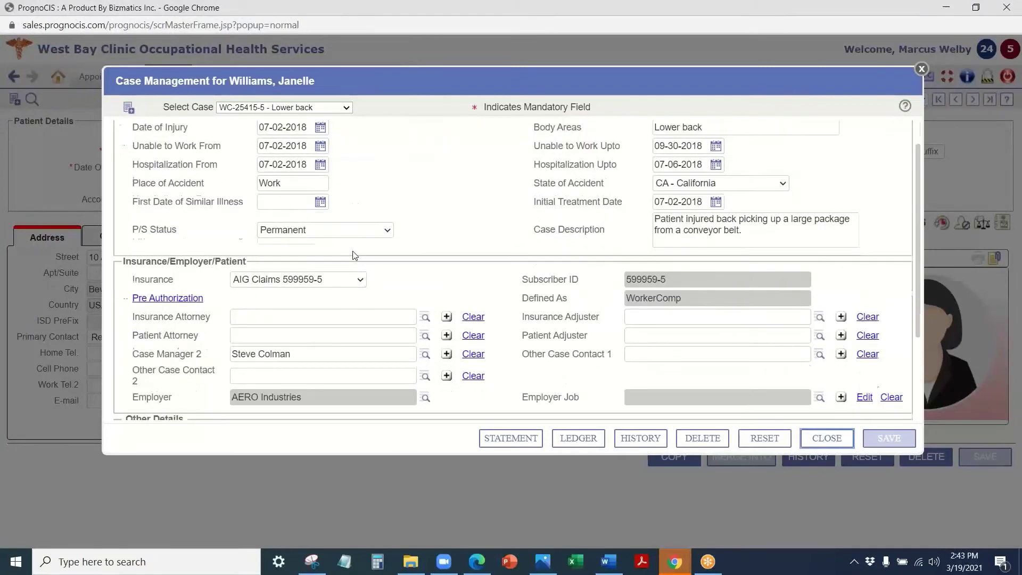
scroll(356, 371, up, 3)
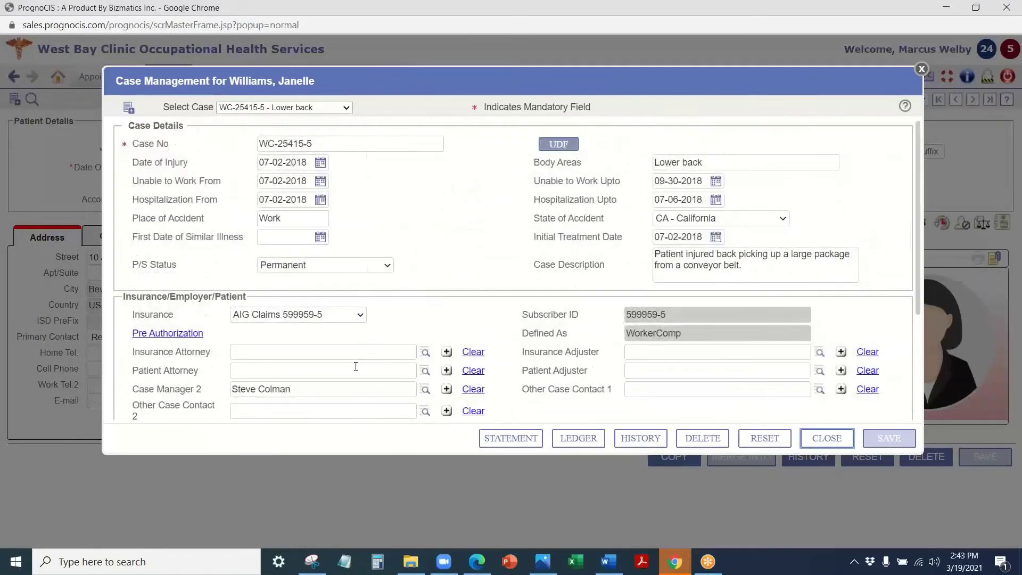
scroll(593, 339, down, 3)
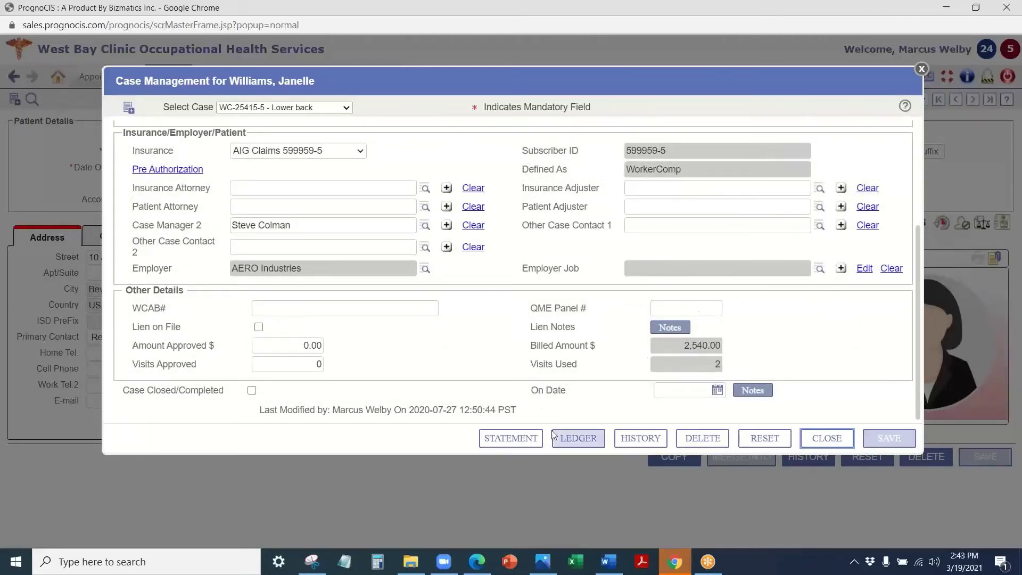
scroll(513, 361, up, 3)
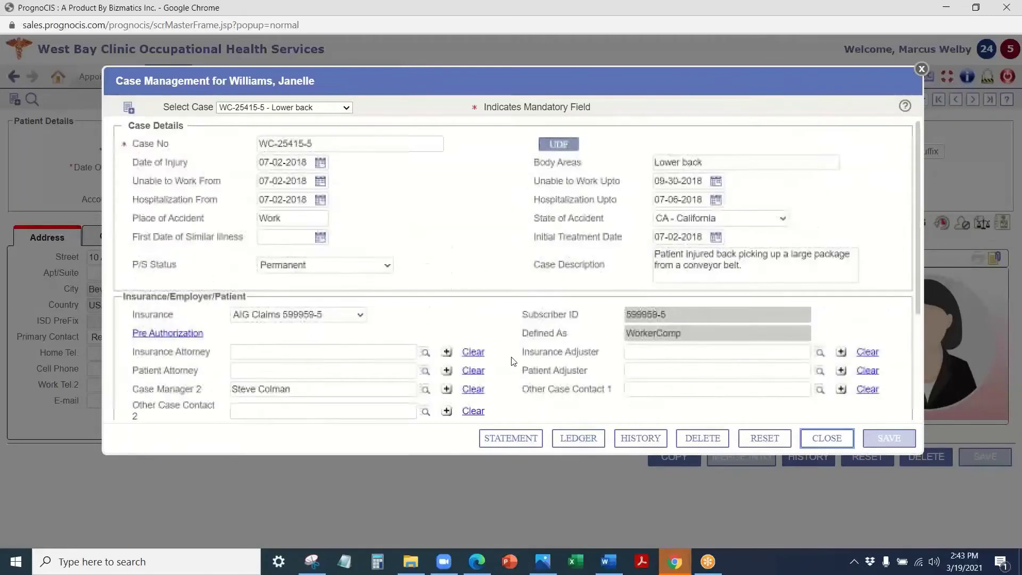
scroll(467, 319, down, 3)
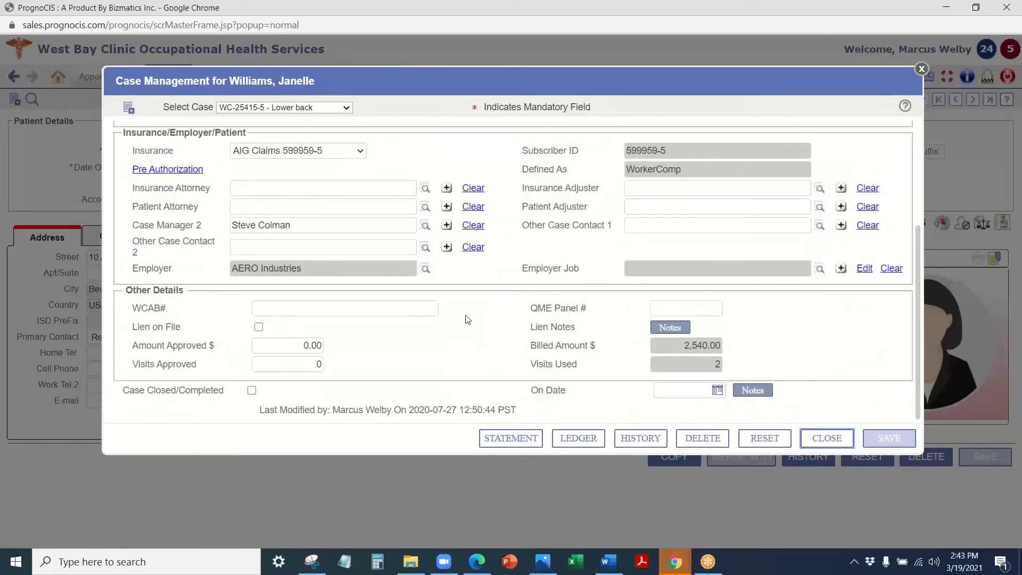
scroll(467, 319, up, 3)
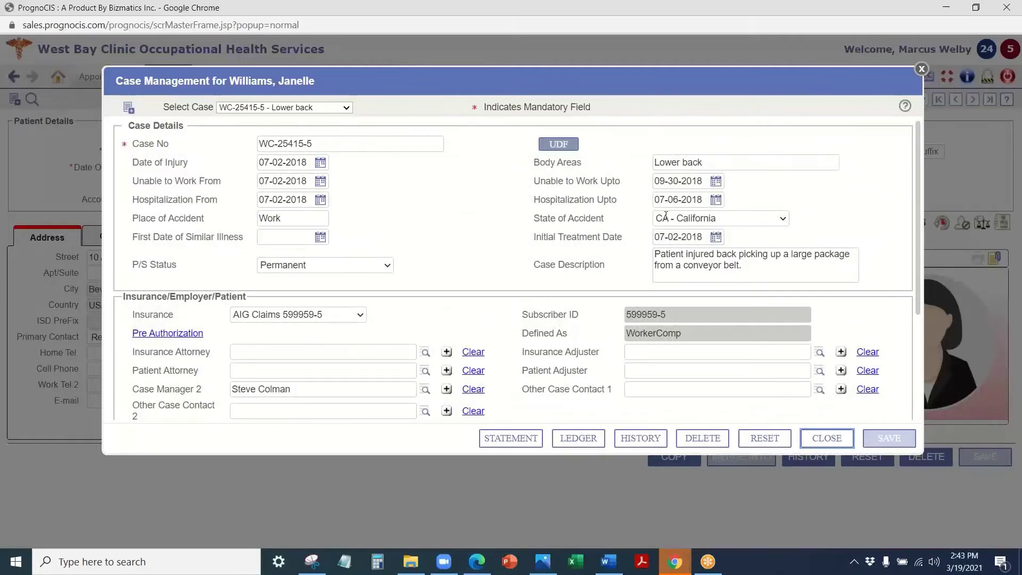
Check the list of available cases and the P/S Status options, then view the case's closing fields
click(295, 108)
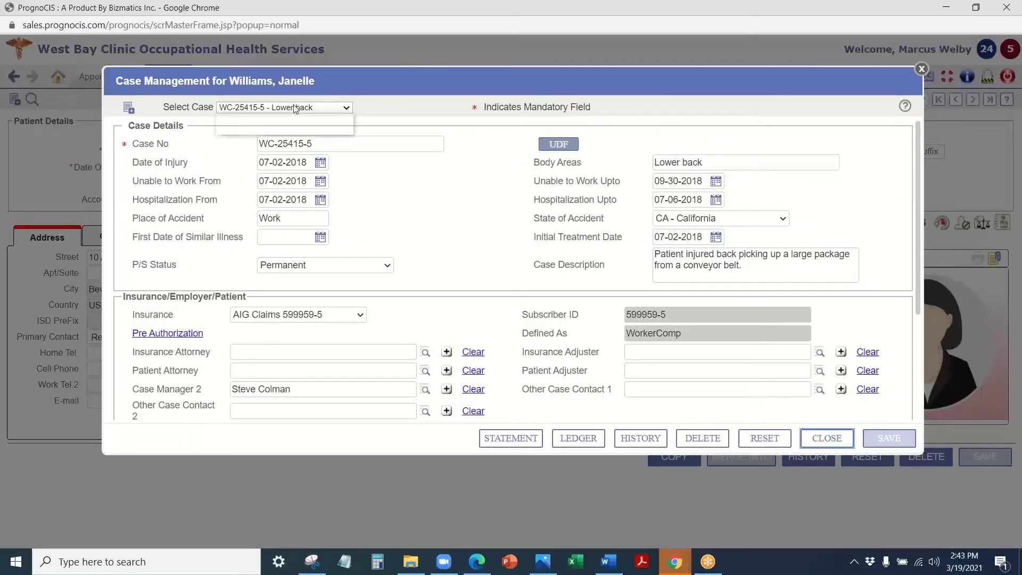
click(367, 100)
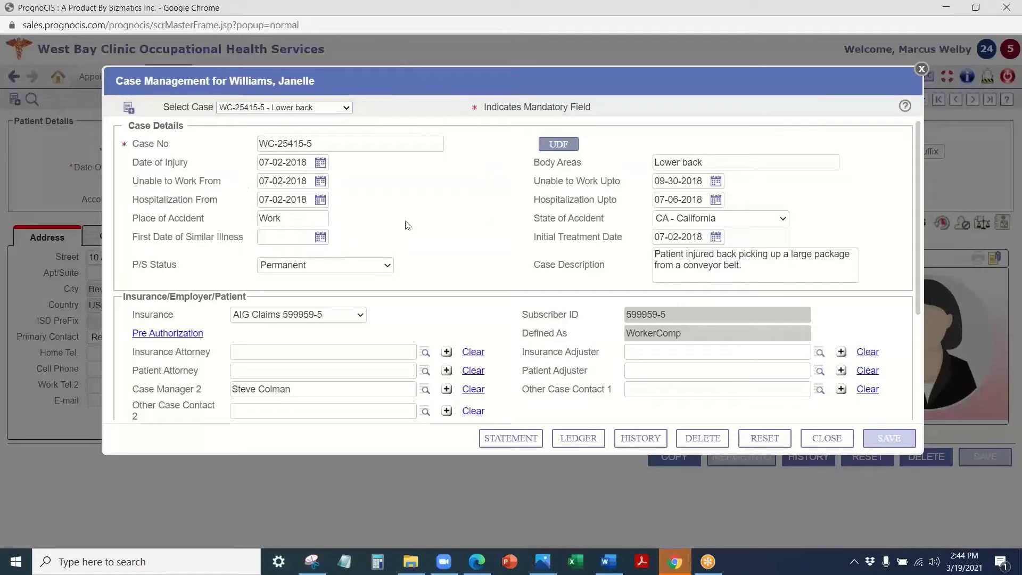
scroll(312, 272, down, 1)
click(322, 207)
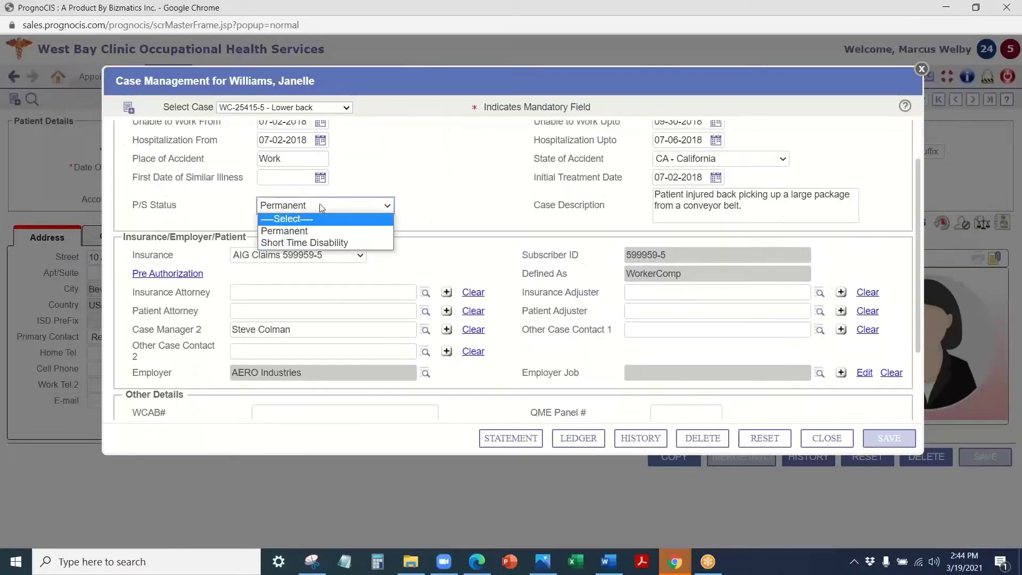
click(456, 200)
scroll(457, 201, down, 2)
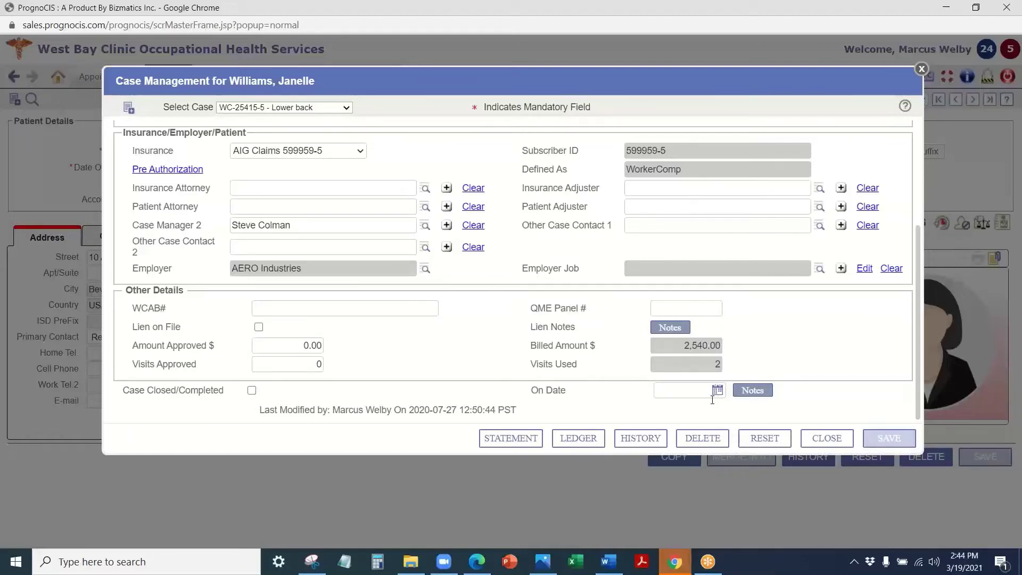
View the user-defined fields of the lower back case and close them without entering anything
scroll(322, 368, up, 3)
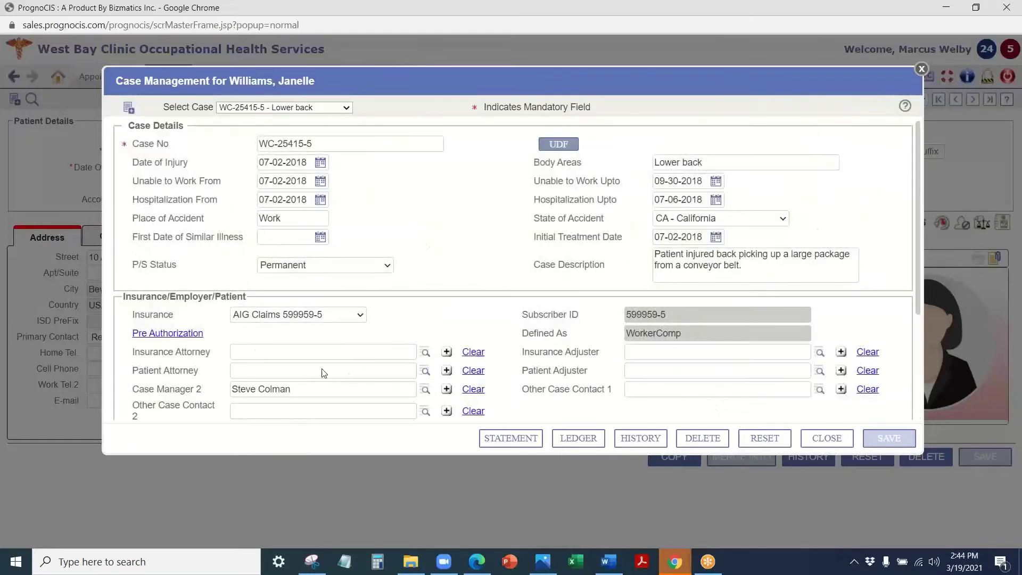
click(557, 145)
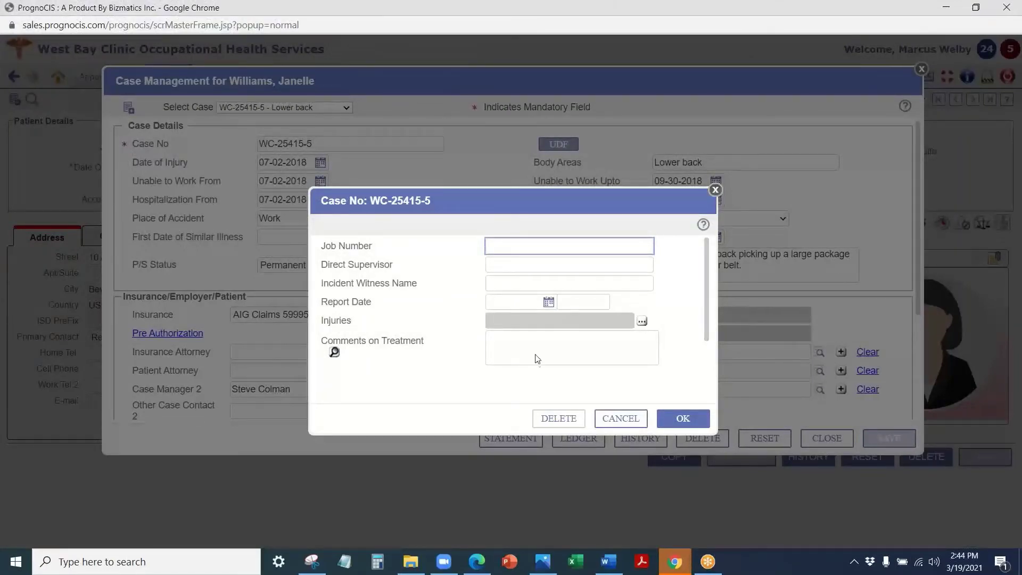
click(715, 190)
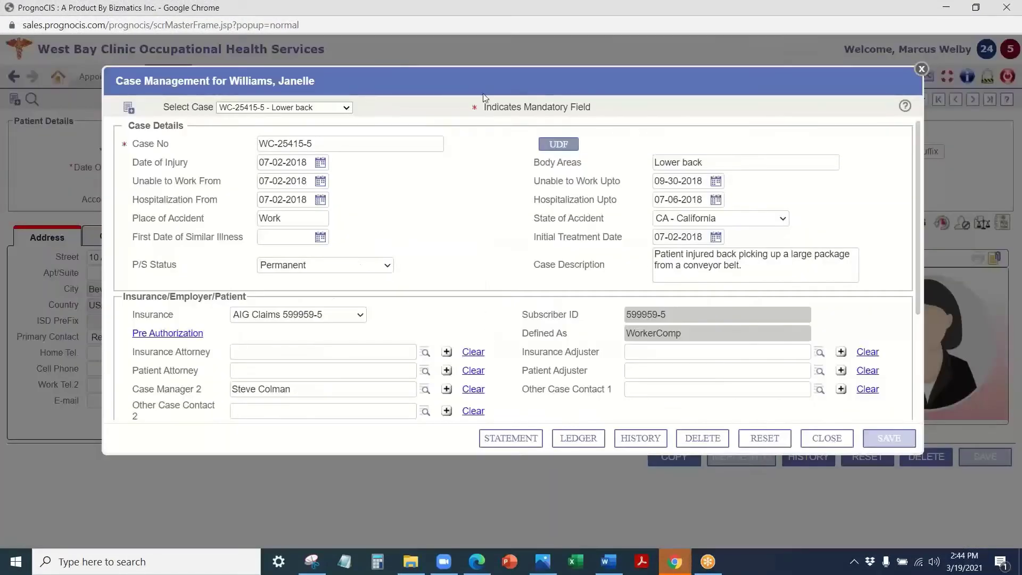
Close case management and open the History of Present Illness in the patient's encounter, dismissing the complaint search
click(921, 70)
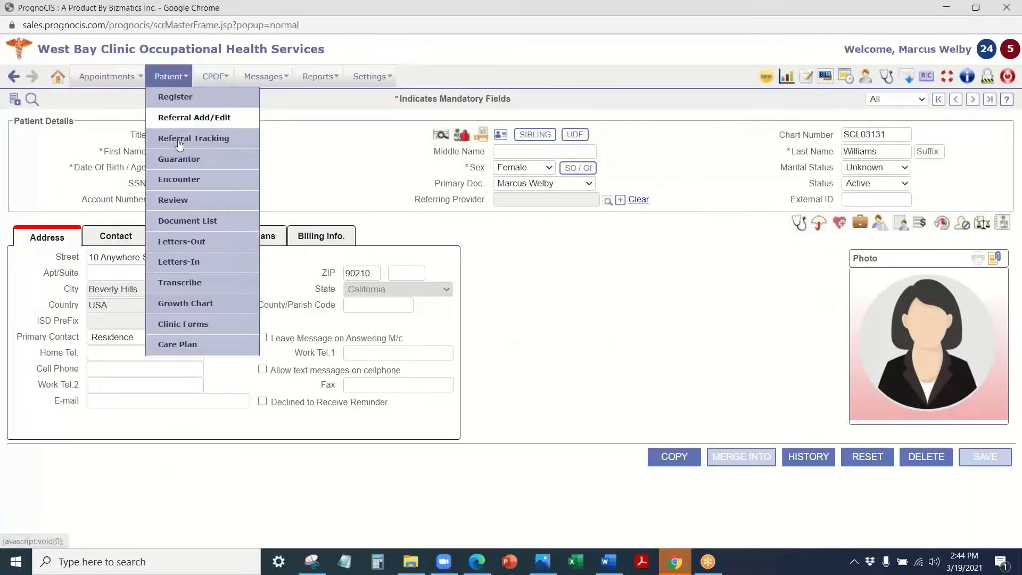
click(201, 176)
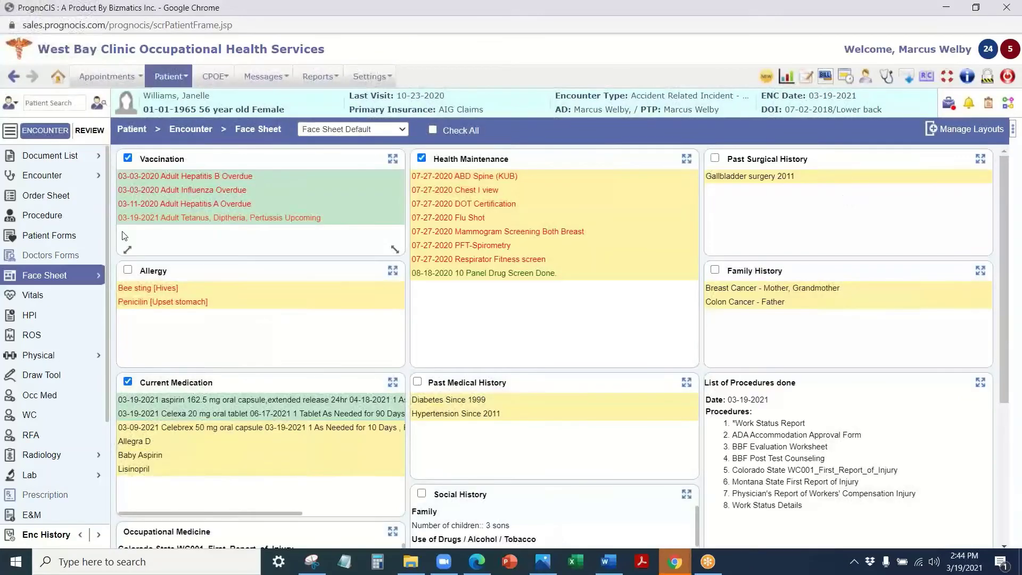
click(44, 318)
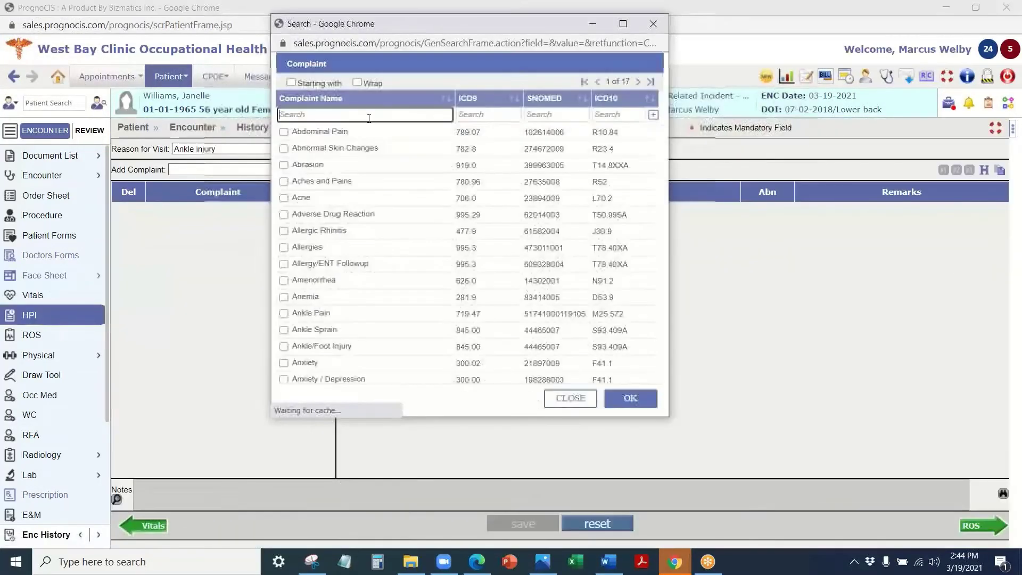
click(653, 23)
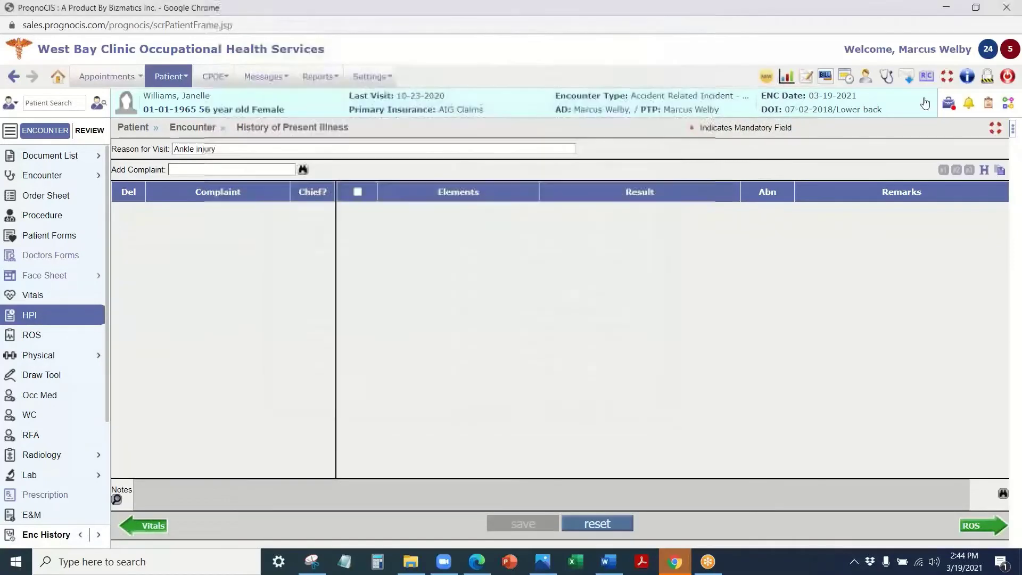
Copy the Ankle/Foot Injury history of present illness from the 10-23-2020 WC follow up encounter
click(999, 170)
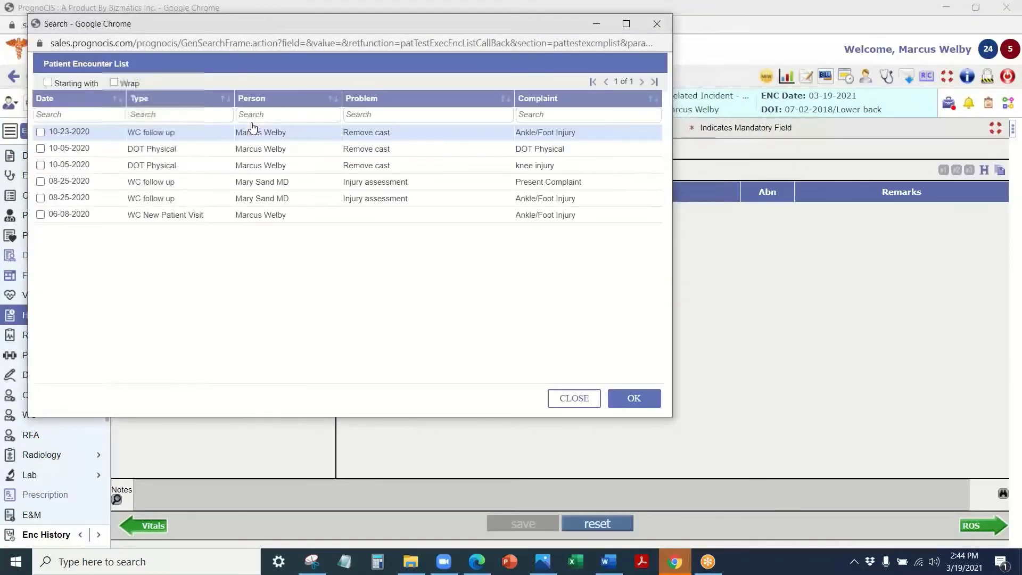
click(249, 133)
click(639, 398)
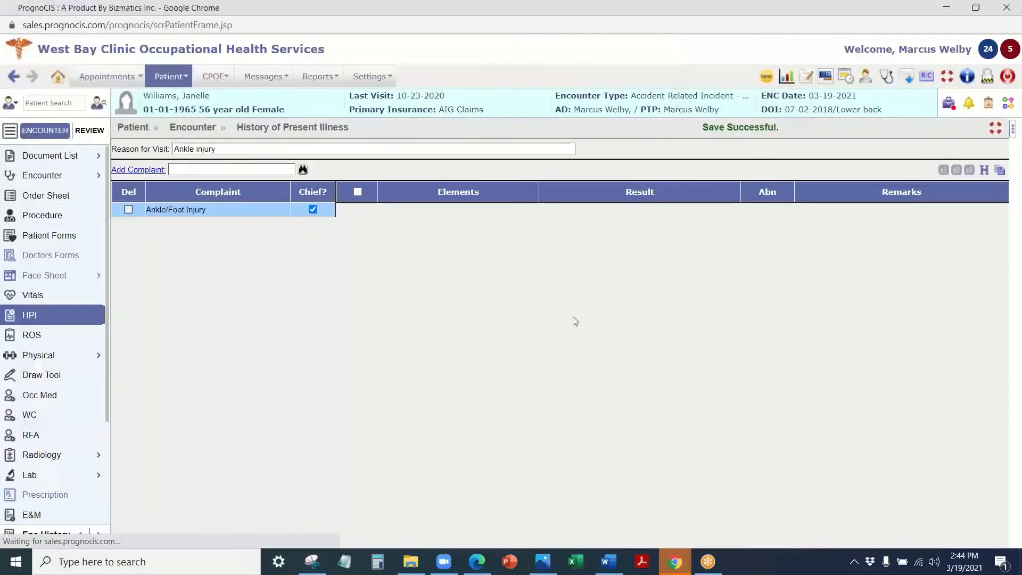
scroll(461, 412, down, 4)
scroll(461, 412, up, 5)
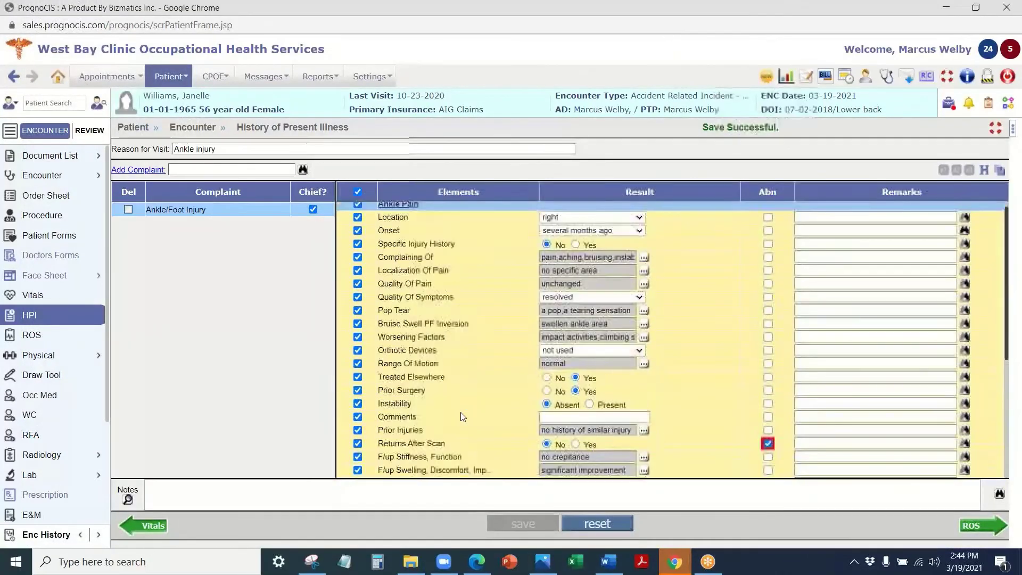
Go through the Review of Systems to the Physical Examination and read the DFR progress note alongside it
click(976, 525)
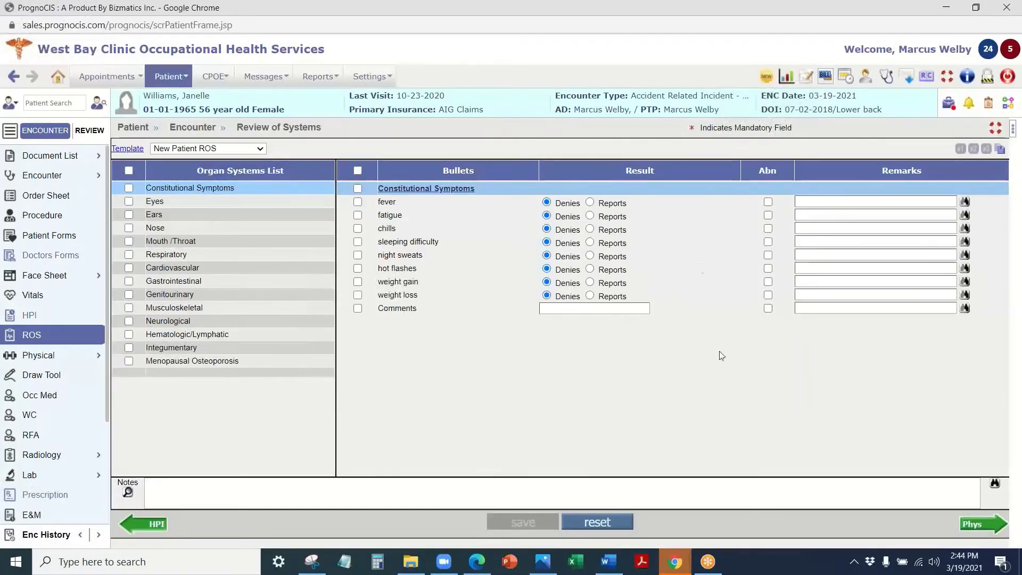
click(973, 518)
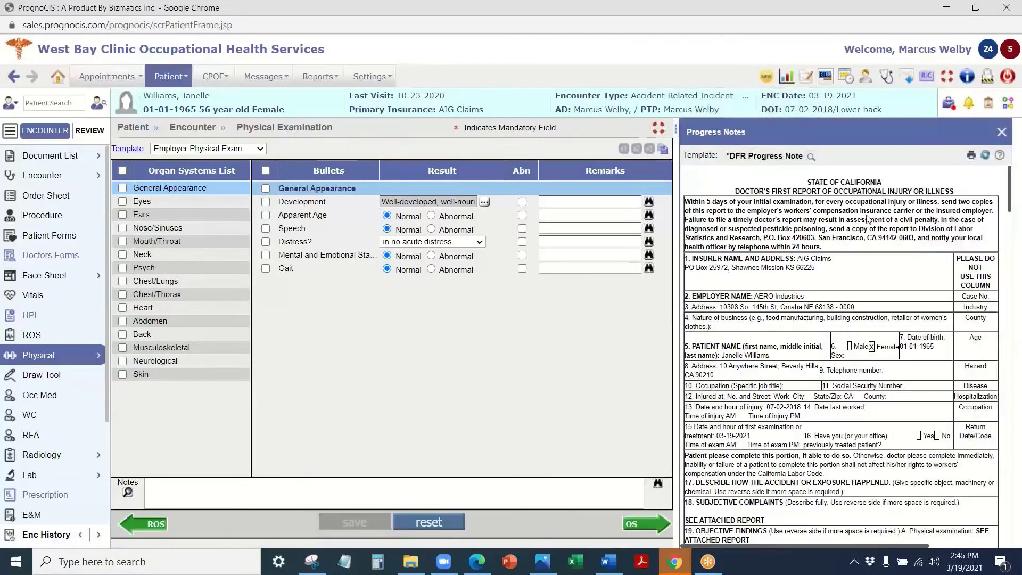
scroll(818, 291, down, 10)
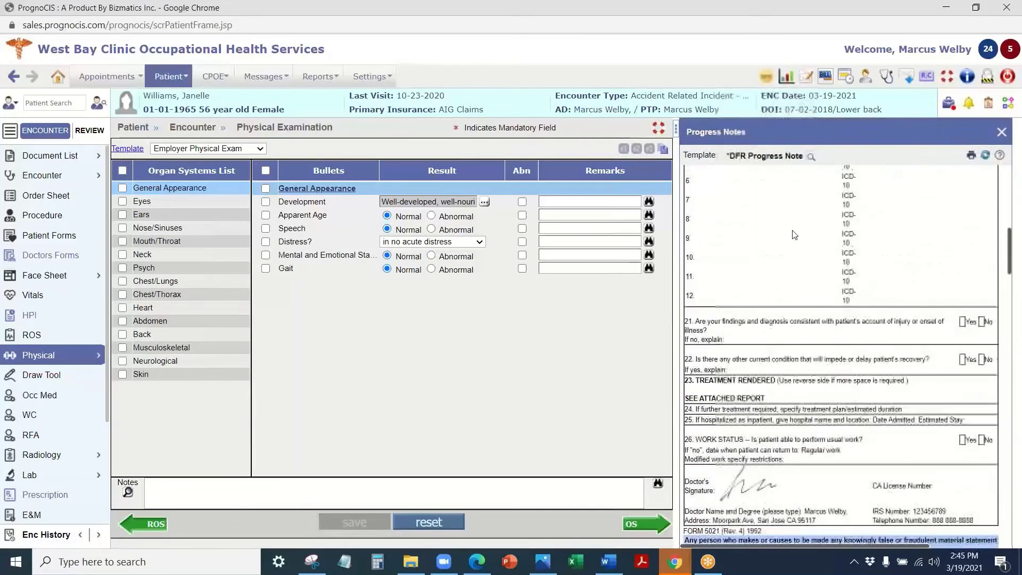
scroll(779, 394, up, 10)
scroll(780, 394, down, 10)
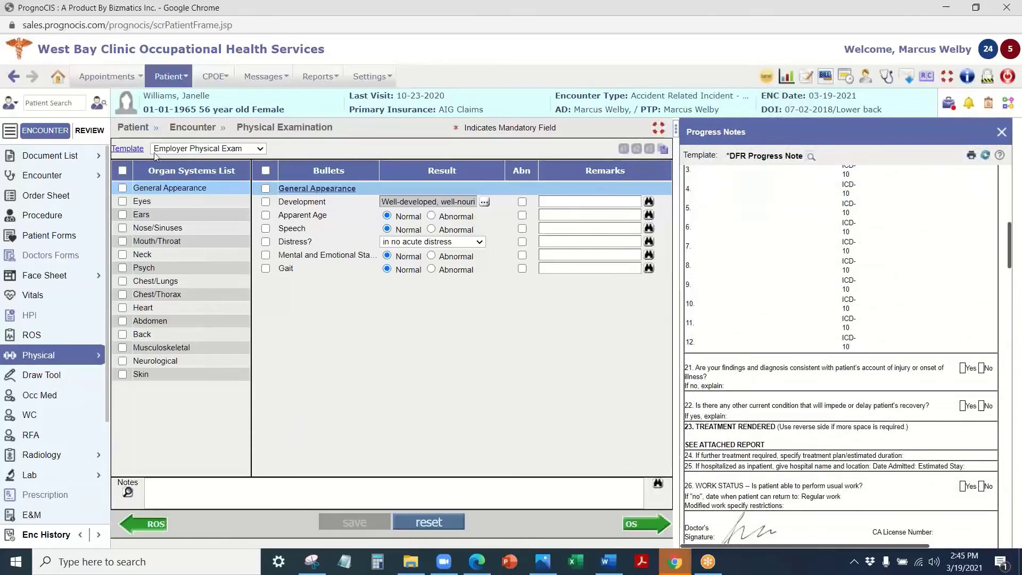
Include all organ systems of the Employer Physical Exam template, check the progress note, and save the exam
click(122, 170)
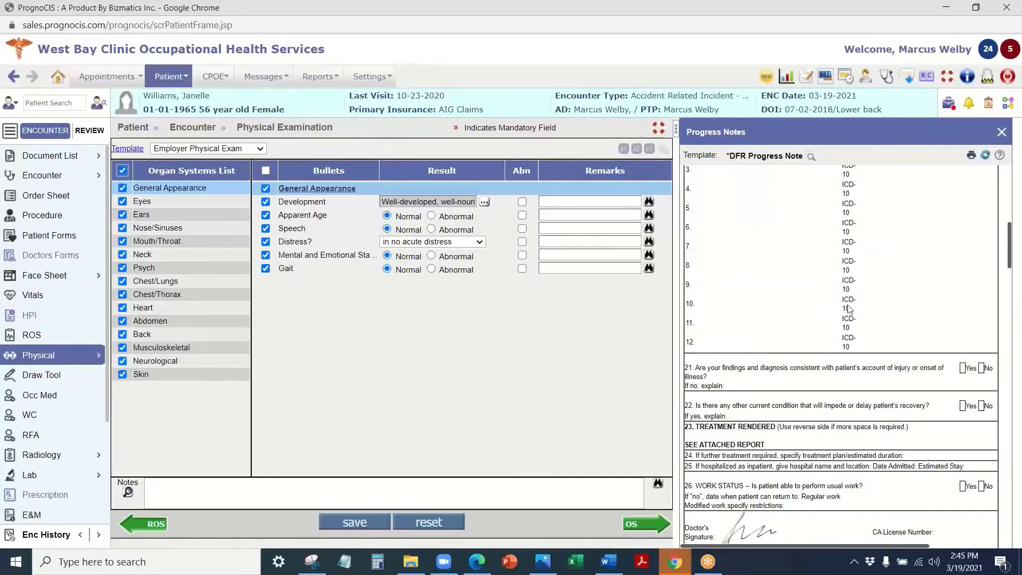
scroll(848, 309, down, 10)
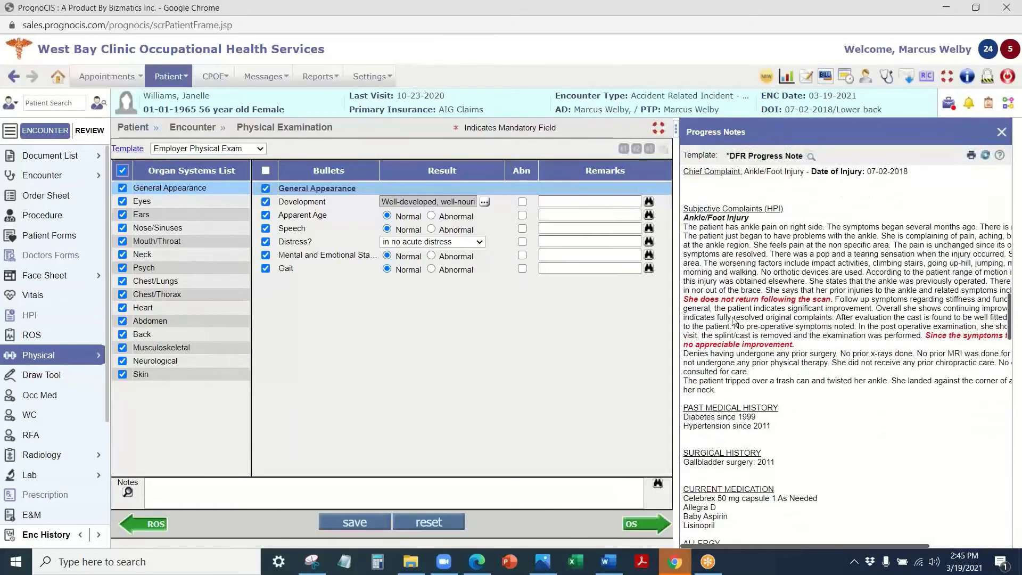
scroll(734, 321, down, 6)
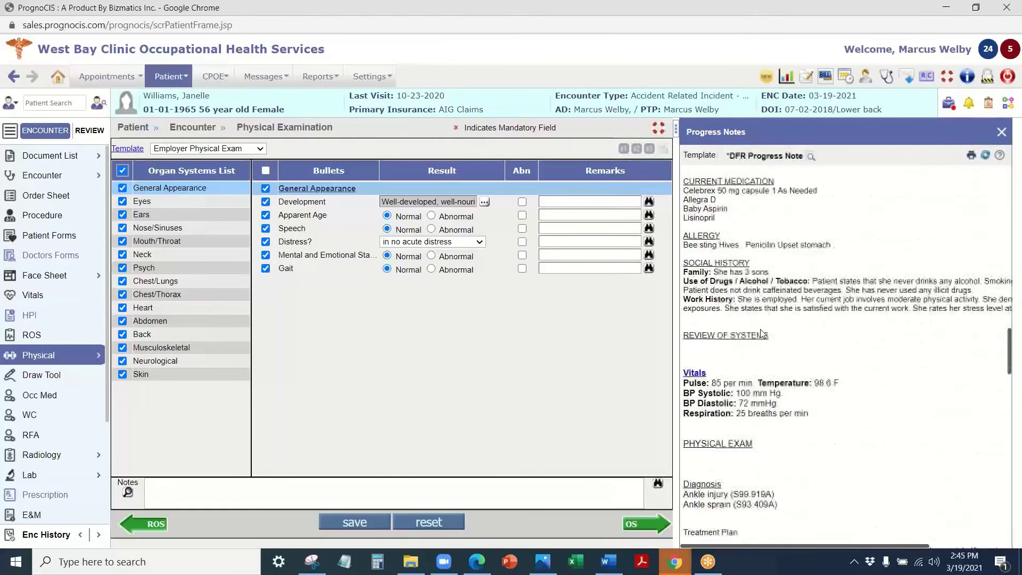
scroll(745, 314, up, 7)
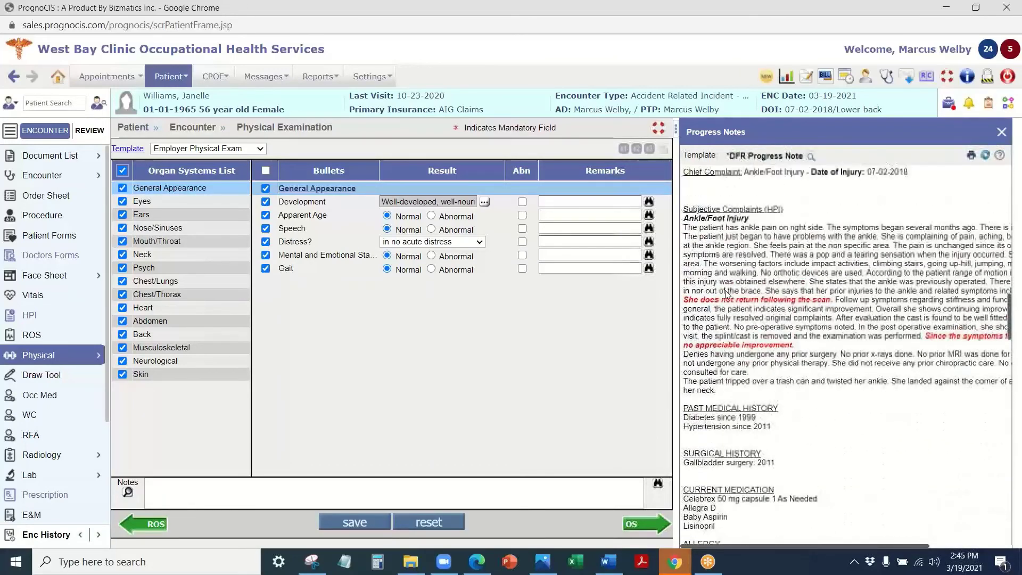
click(343, 529)
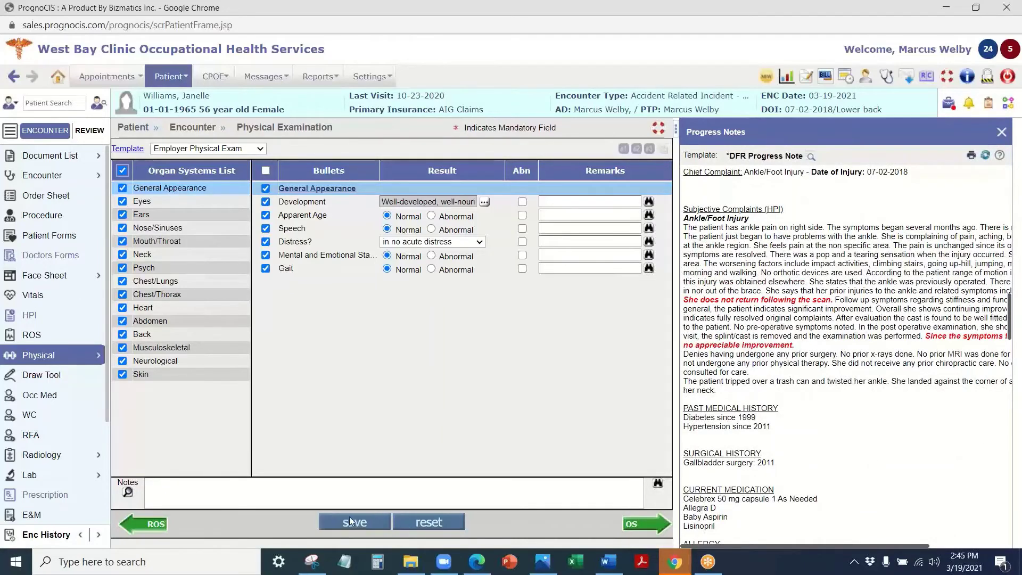
scroll(833, 230, down, 1)
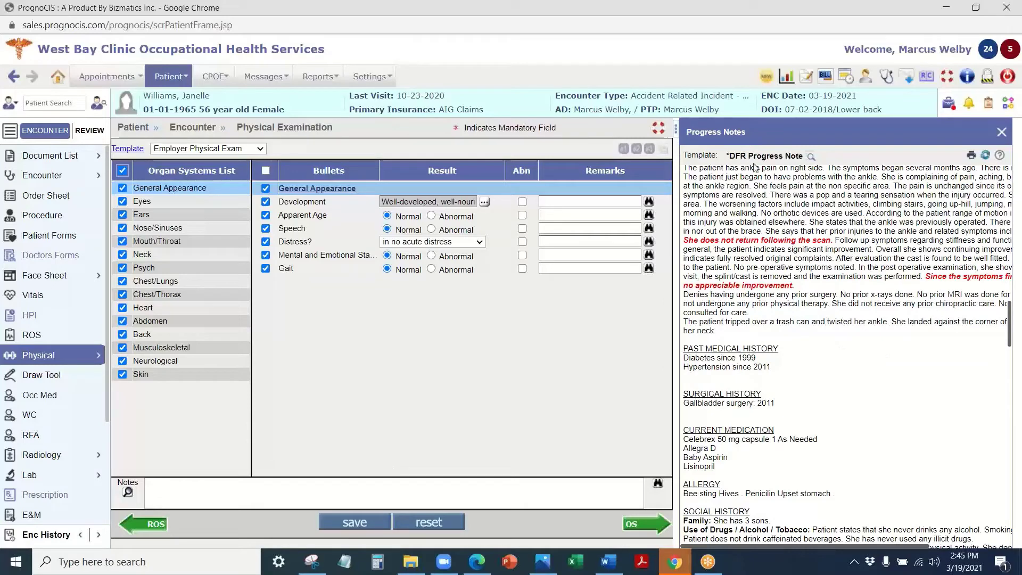
scroll(758, 312, up, 1)
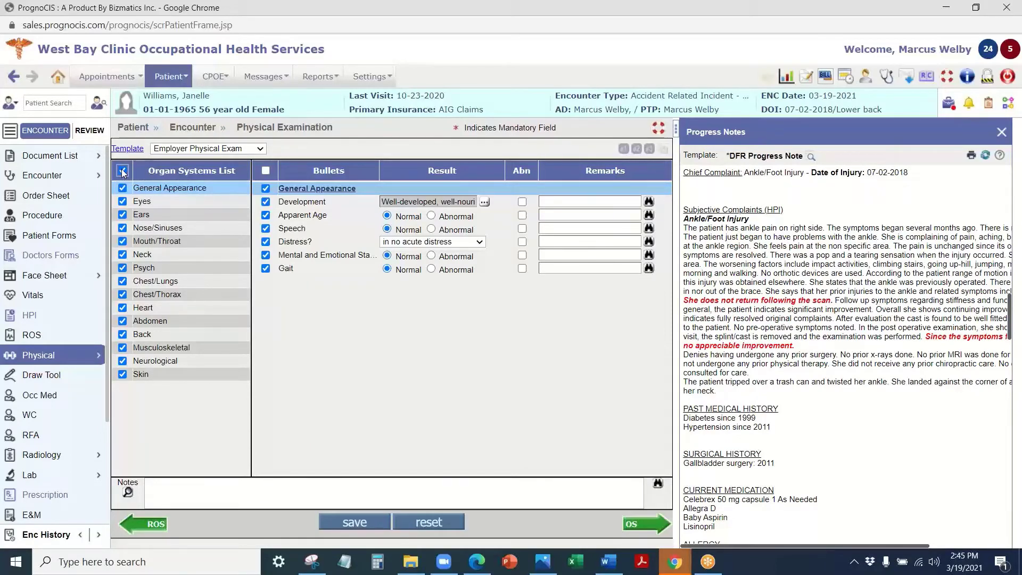
click(355, 522)
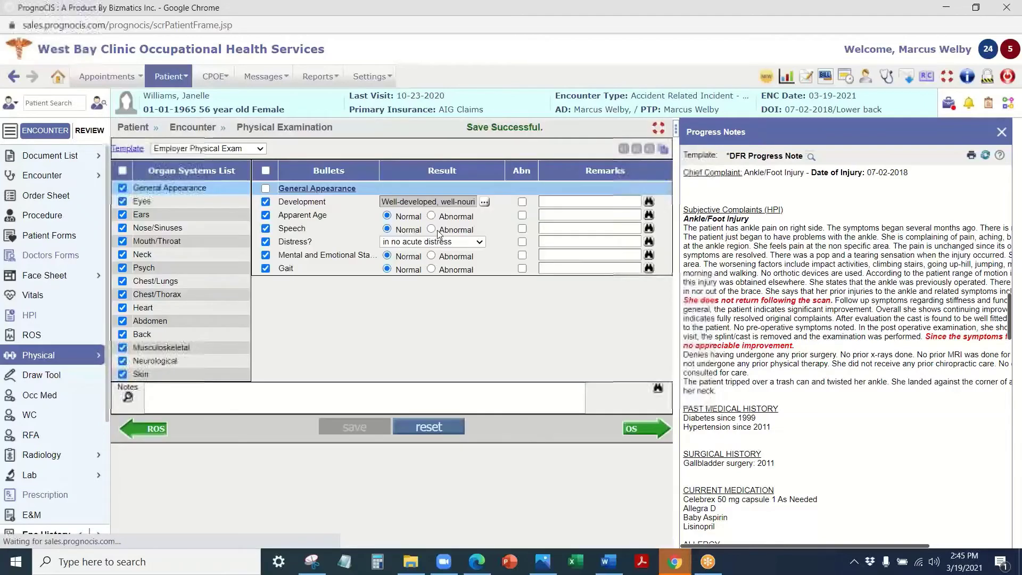
Mark Apparent Age and Speech as Abnormal under General Appearance and save the exam
click(432, 216)
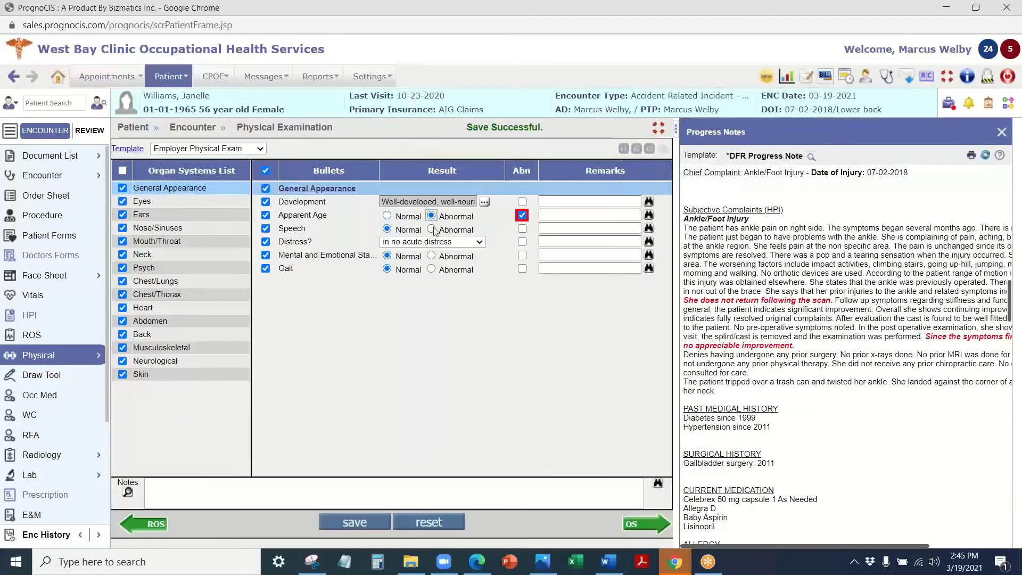
click(431, 229)
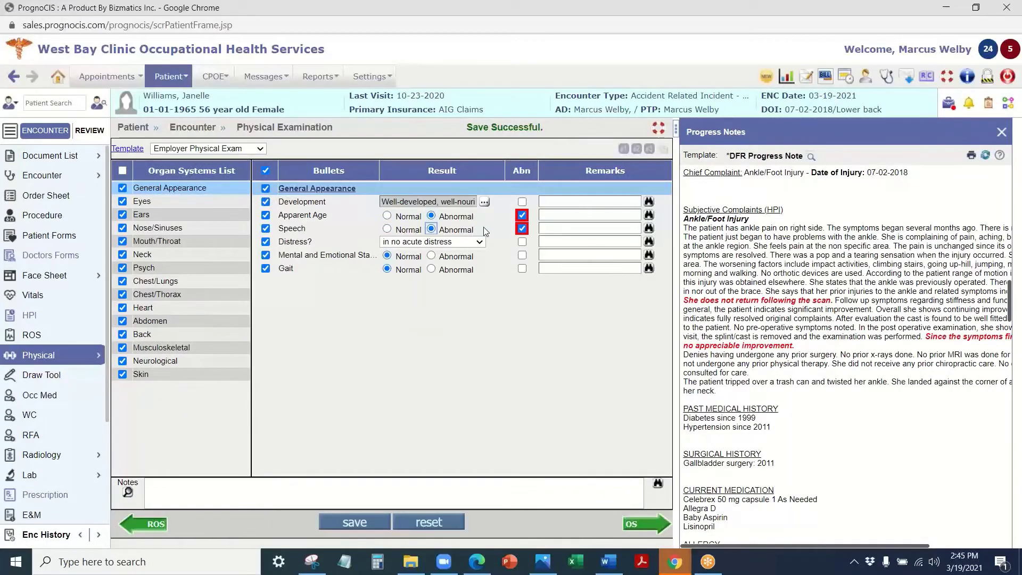
click(362, 522)
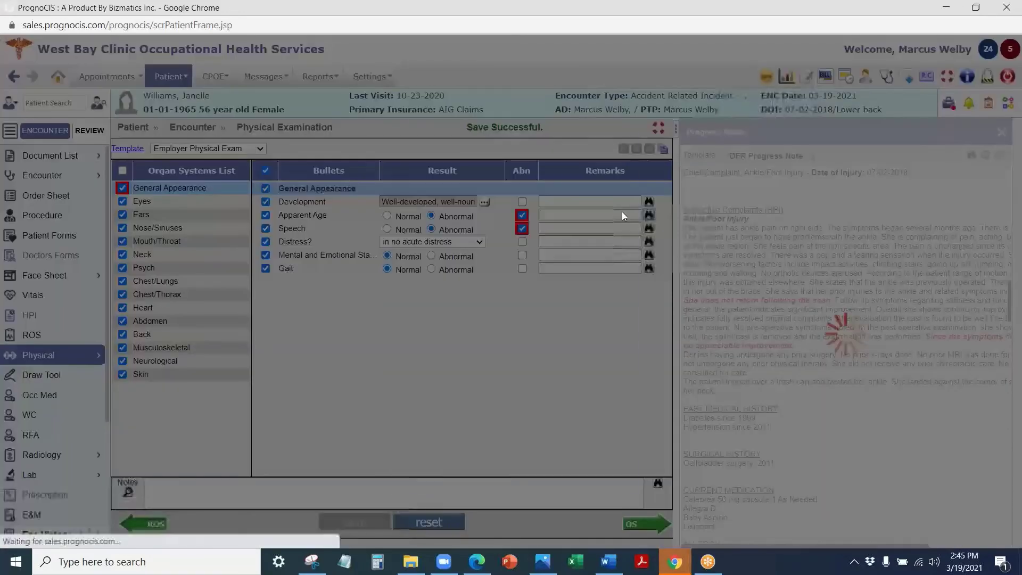
View the stored remarks for Apparent Age and the physical examination phrases for the notes, closing both without choosing any
click(621, 214)
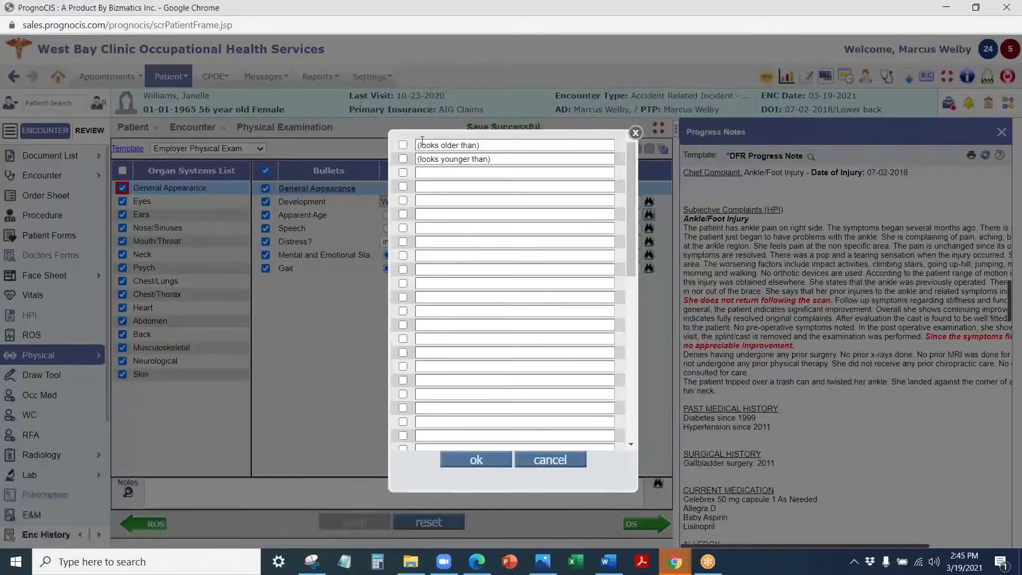
click(635, 132)
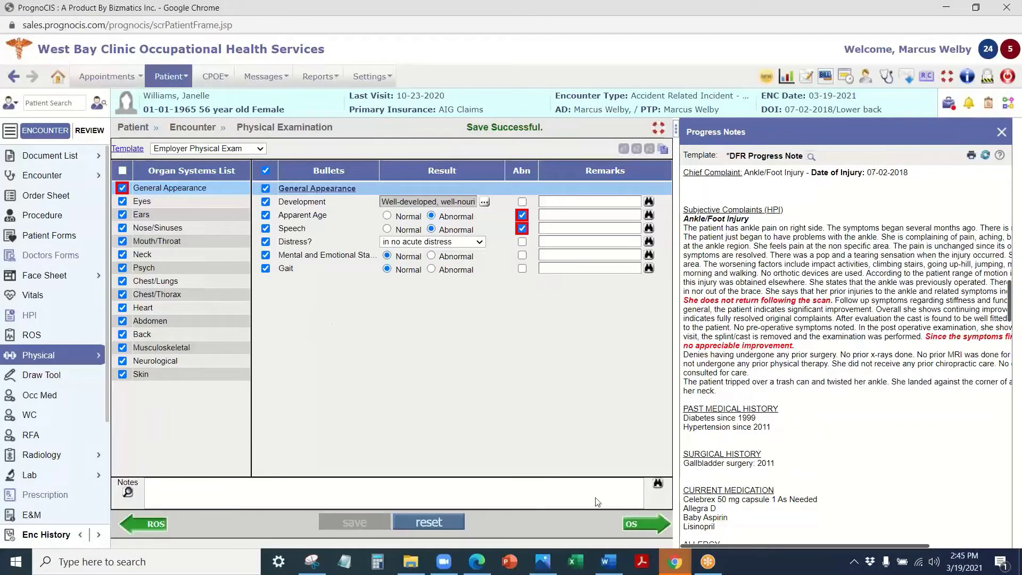
click(657, 483)
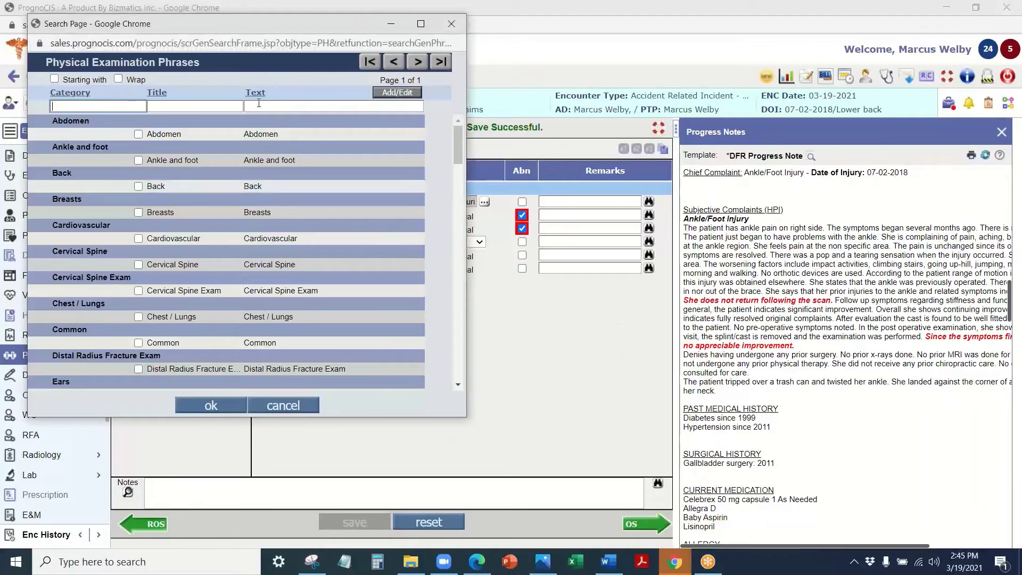
click(439, 27)
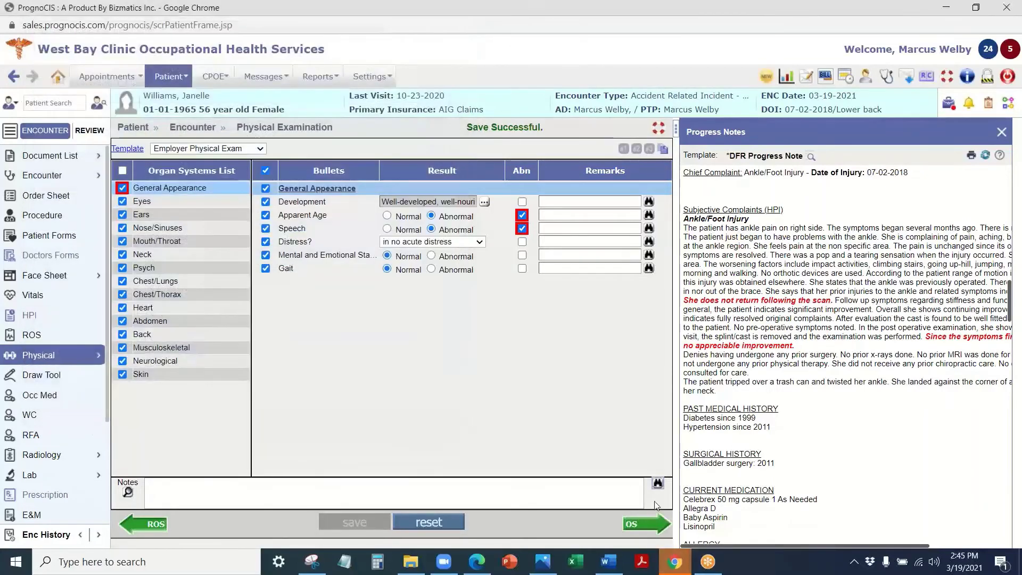
View the order sheet, then open the Clinical Worksheet doctor's form without the progress note and review its fields
click(646, 523)
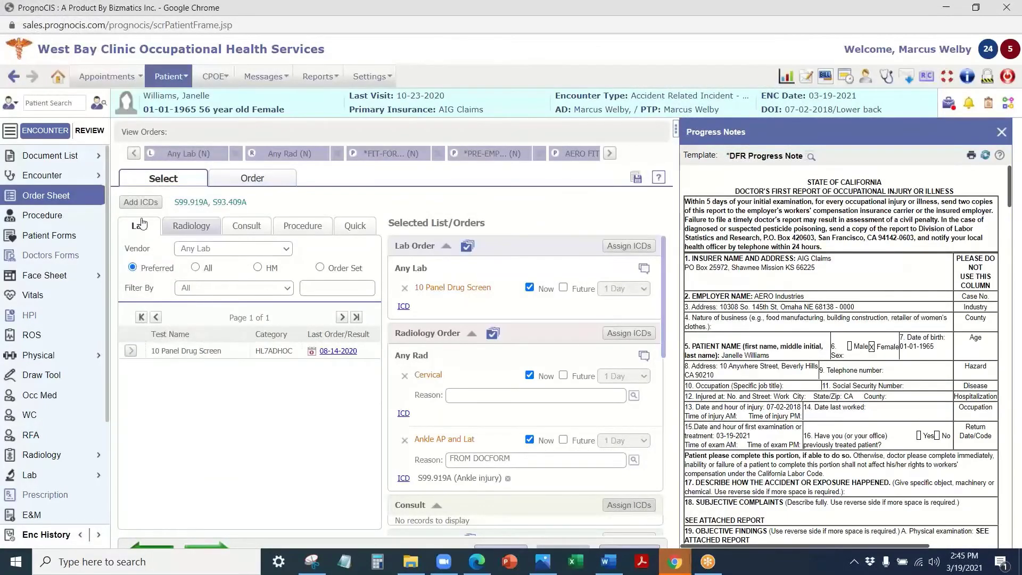
click(43, 257)
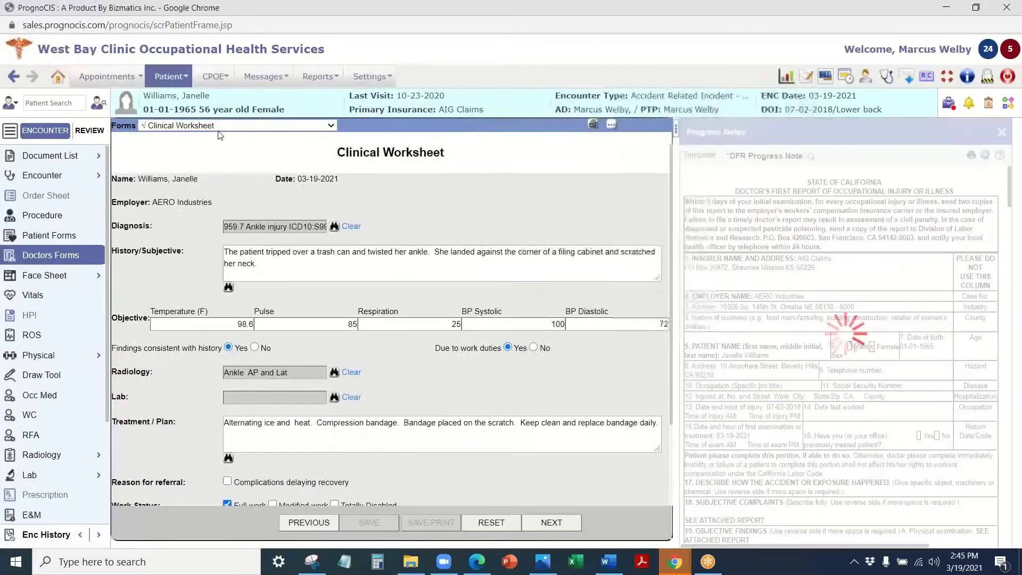
click(1001, 132)
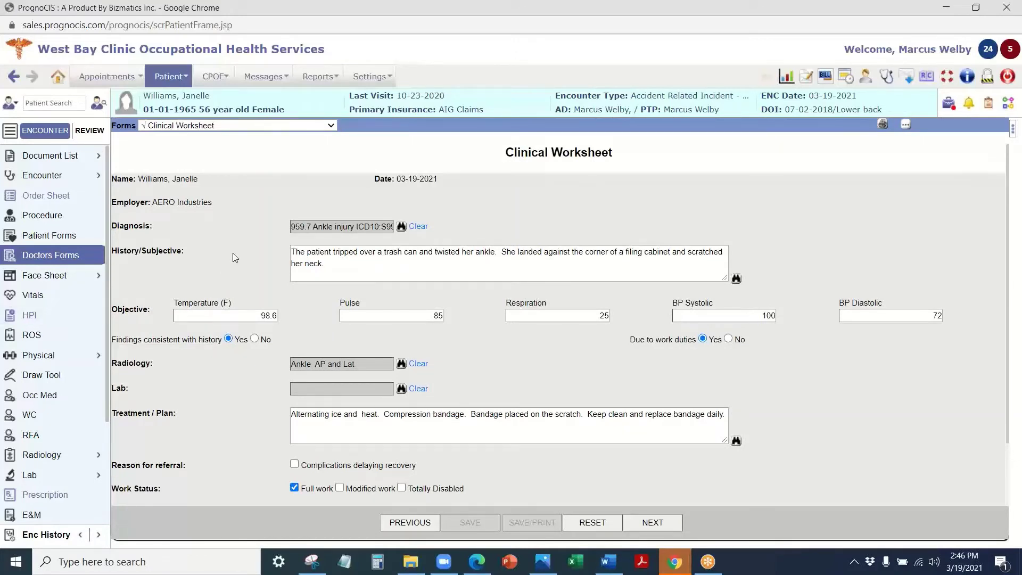
scroll(146, 287, down, 1)
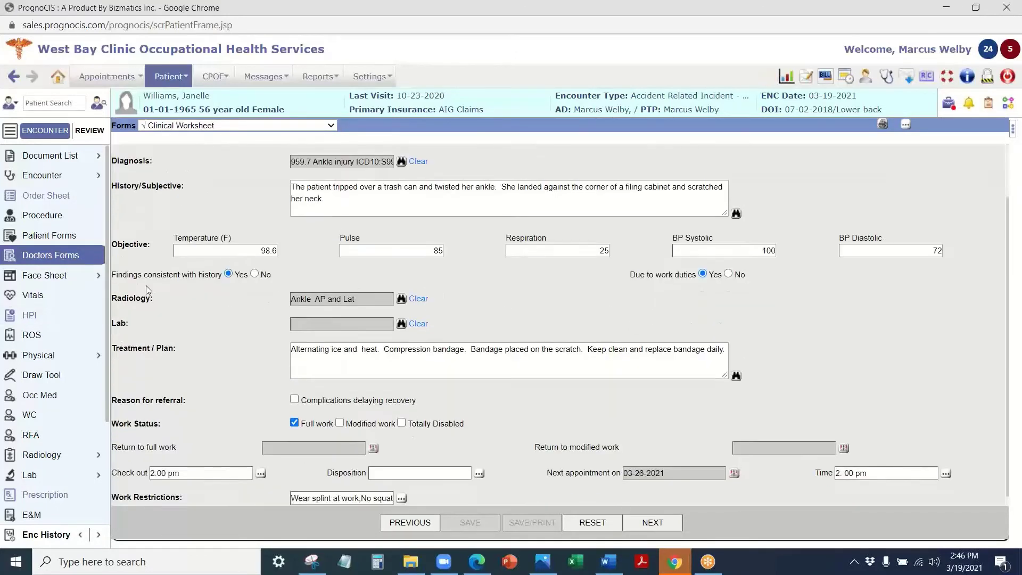
scroll(407, 384, down, 1)
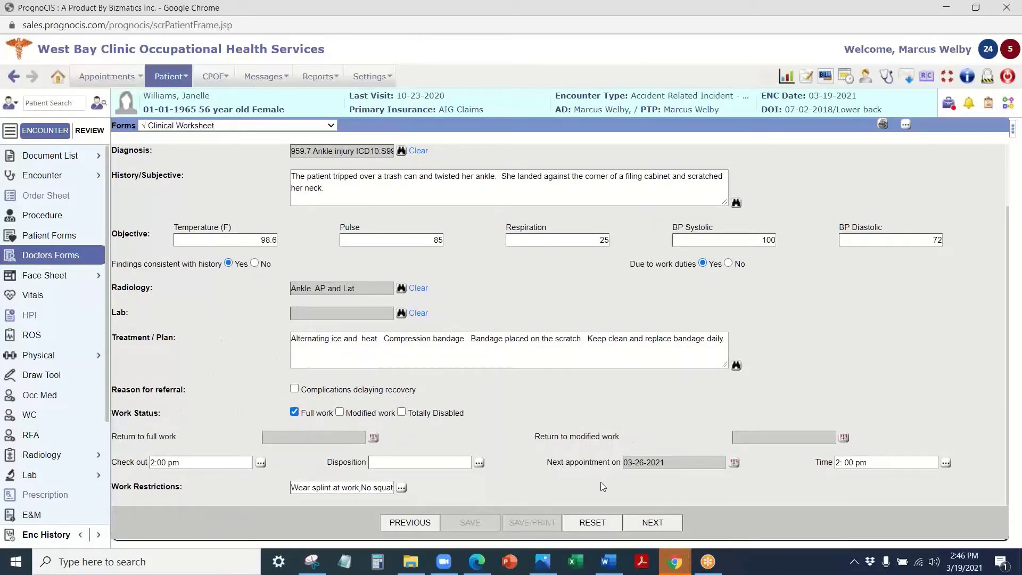
scroll(369, 324, up, 3)
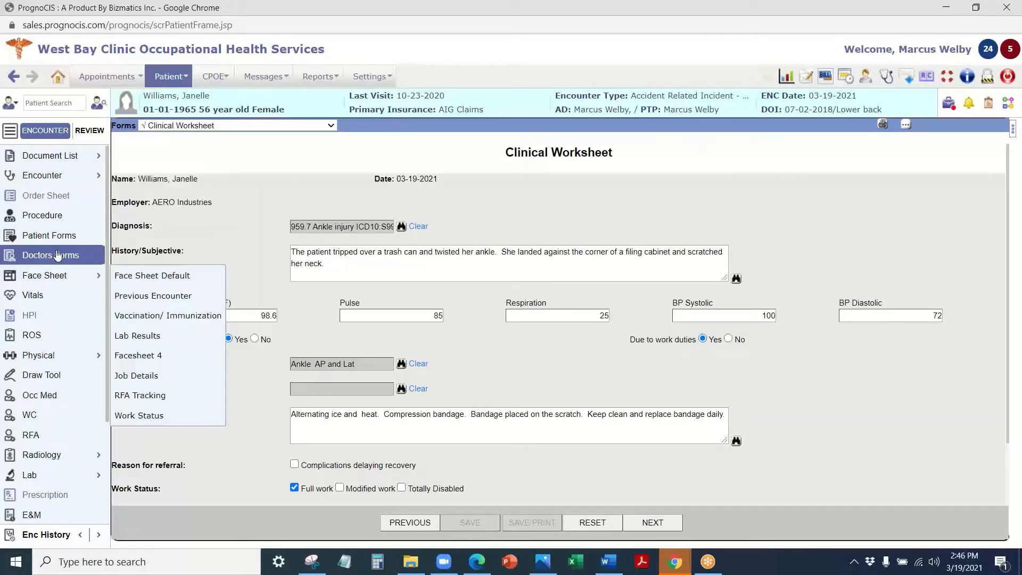
Open the encounter's Occ Med Work Status Report and view its activity restriction choices, closing the list without changes
mouse_move(40, 367)
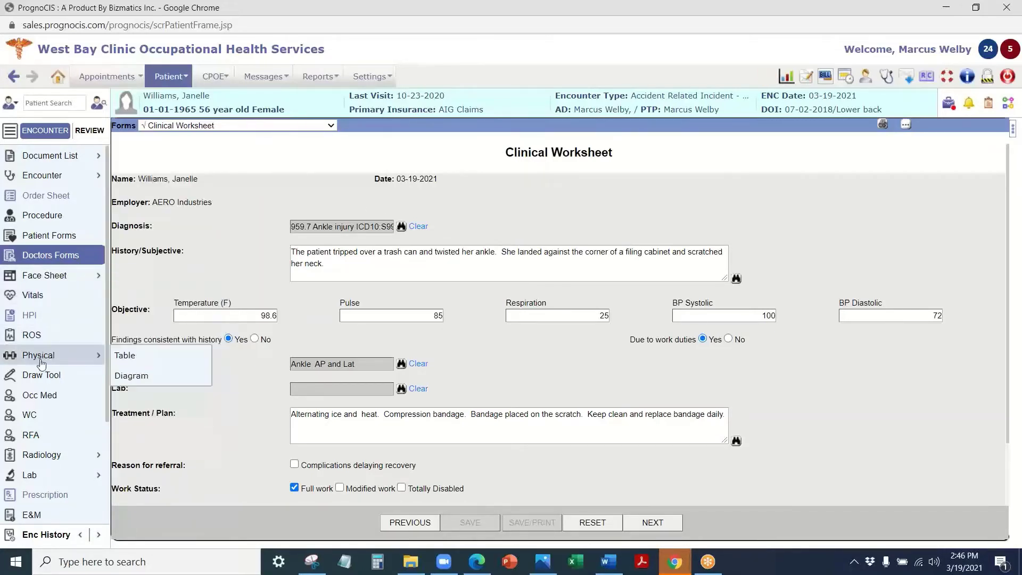
click(40, 397)
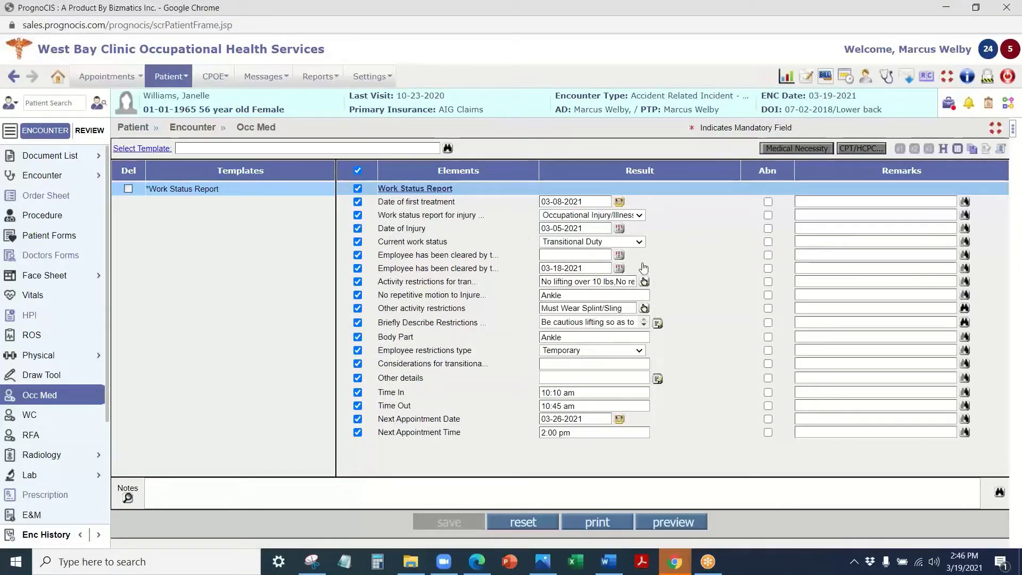
click(644, 281)
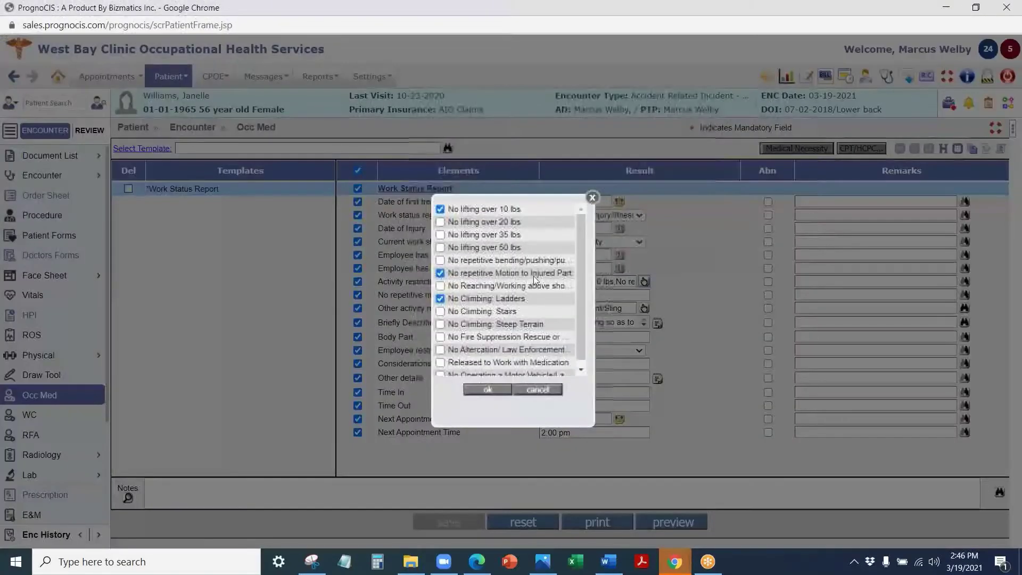
click(592, 197)
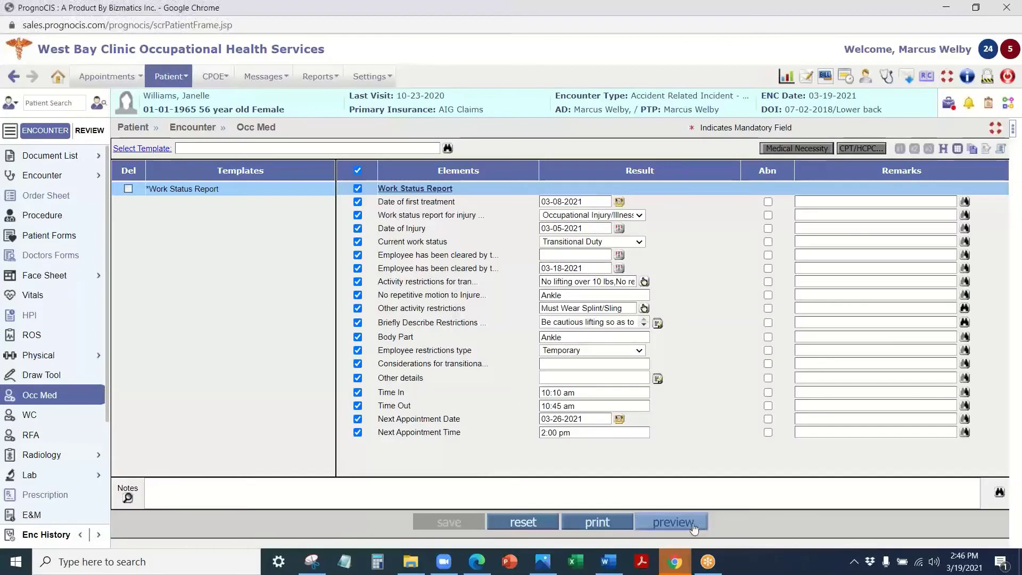
Preview the Work Status Report, review it from header to clinician signature, and close the preview
click(694, 525)
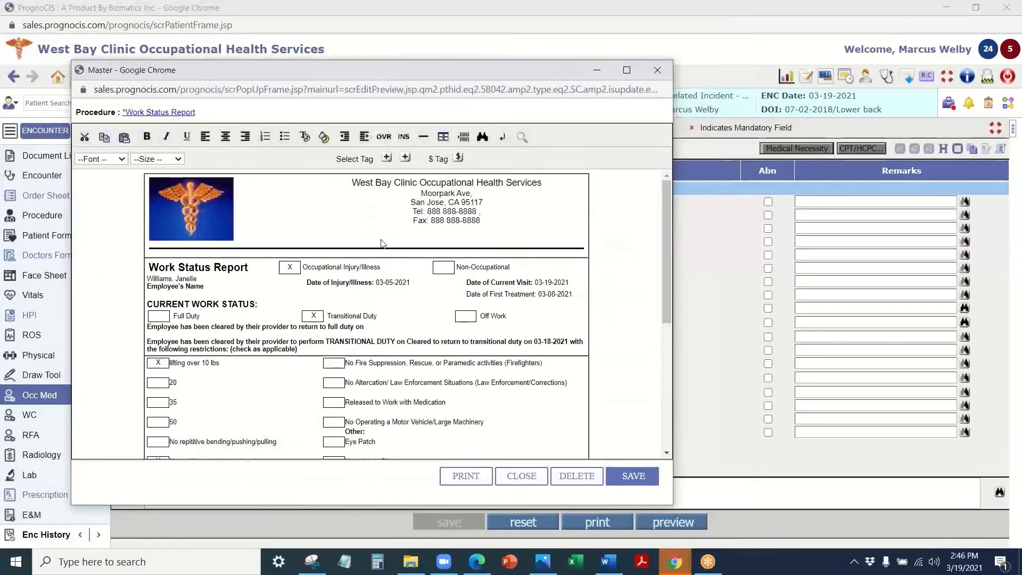
scroll(382, 245, down, 5)
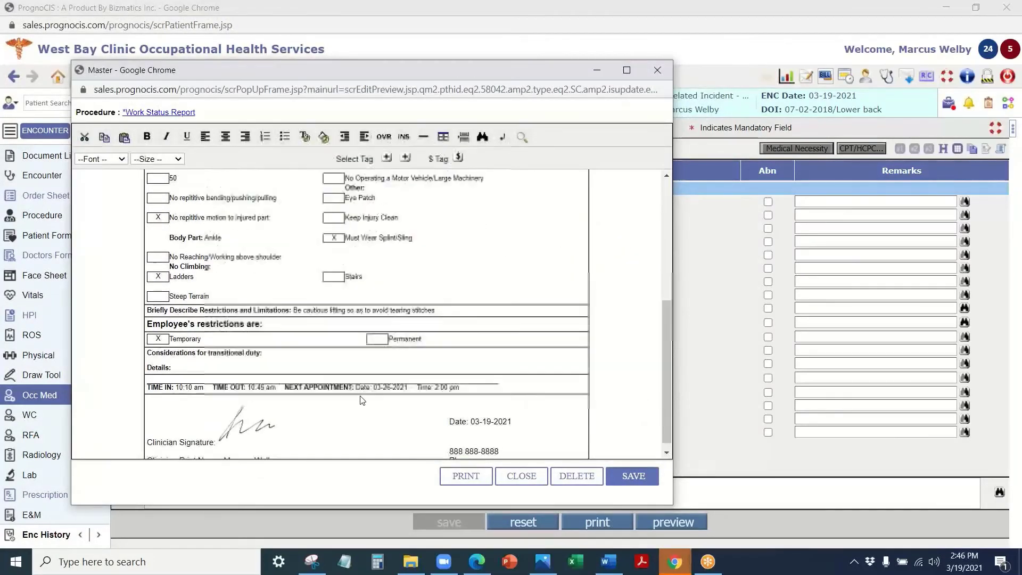
scroll(361, 400, up, 5)
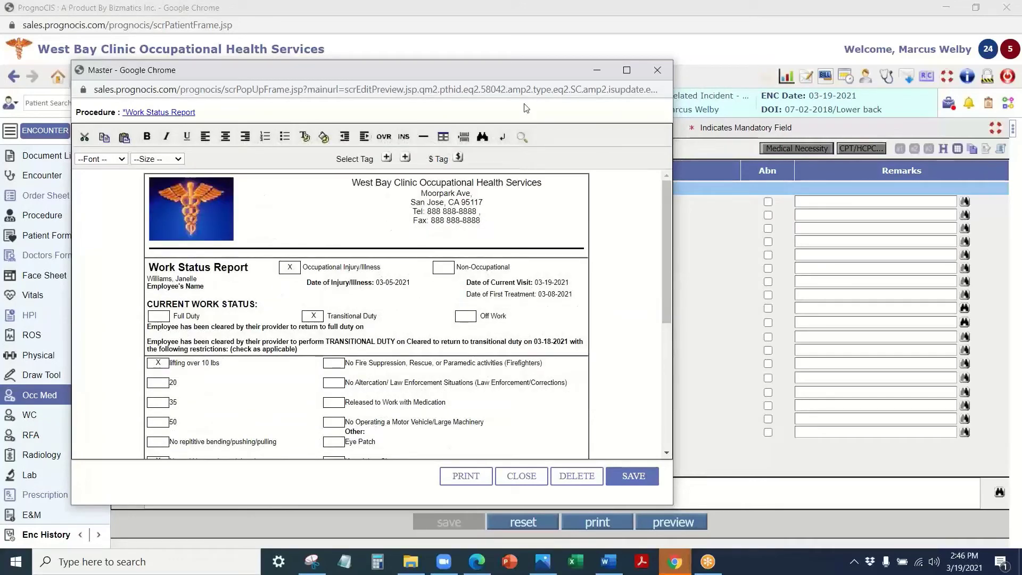
click(655, 71)
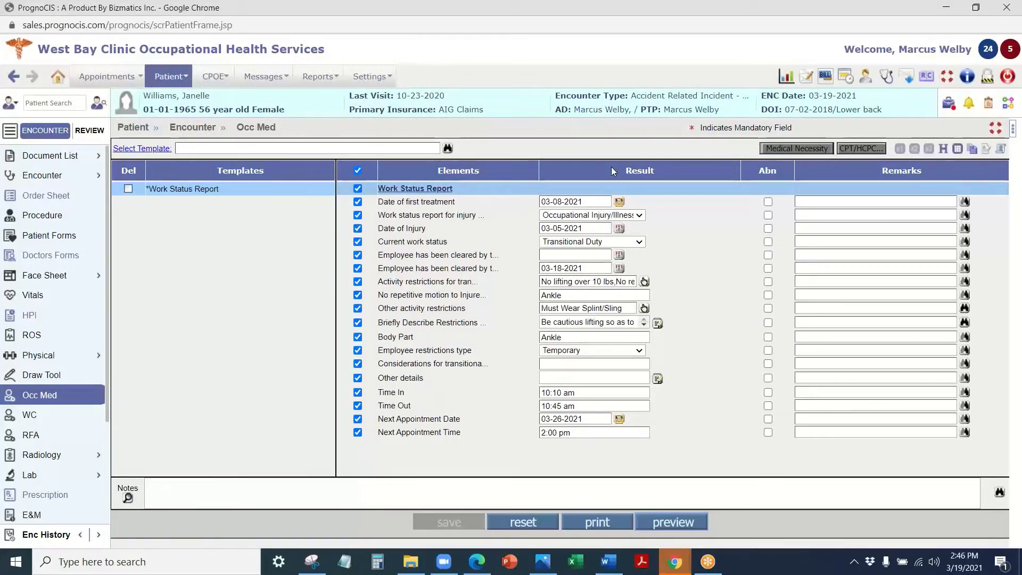
Start an outgoing letter for the patient using the "Letter - Work Excuse" template
click(168, 76)
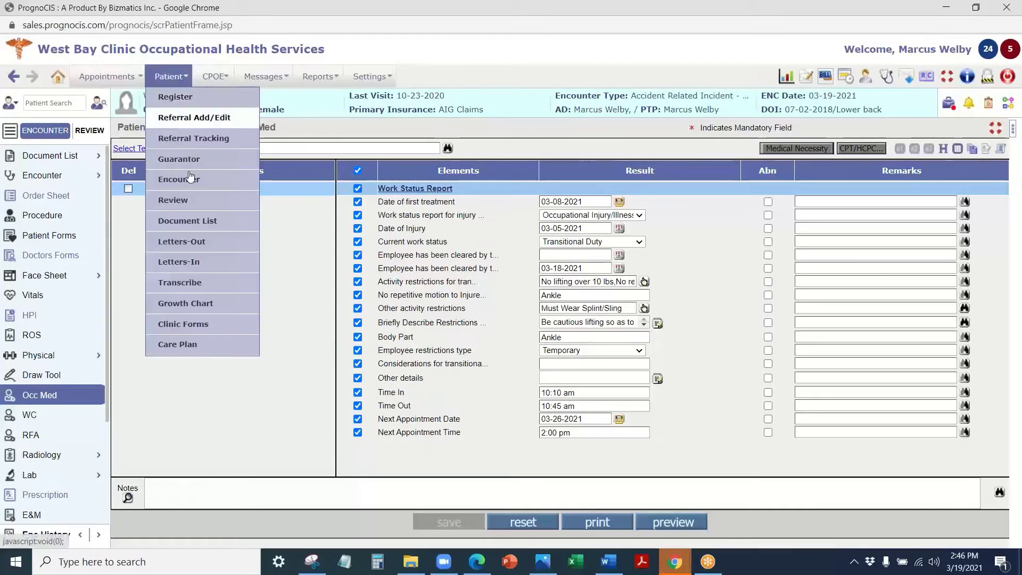
click(196, 240)
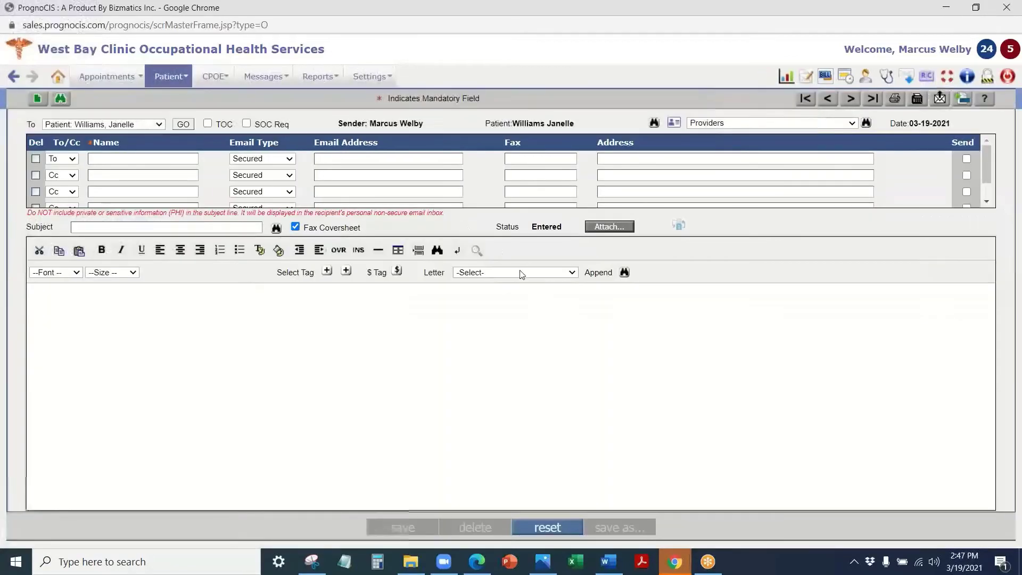
click(513, 273)
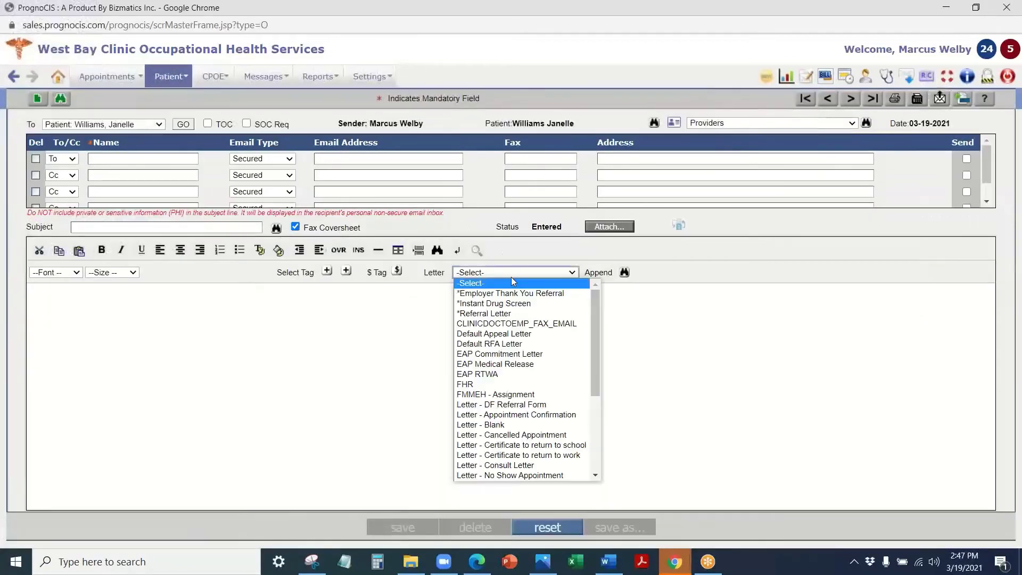
scroll(512, 426, down, 3)
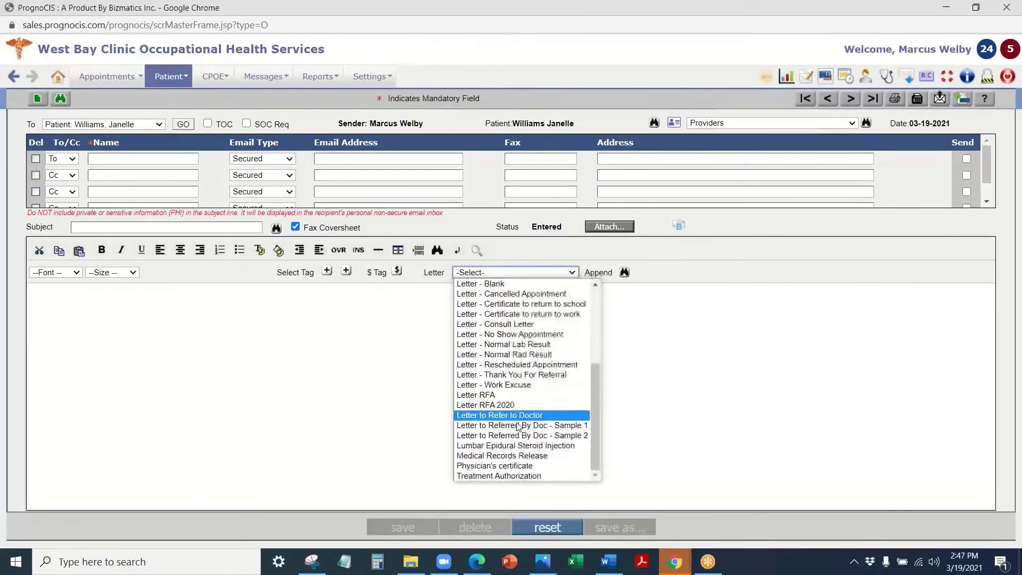
click(505, 385)
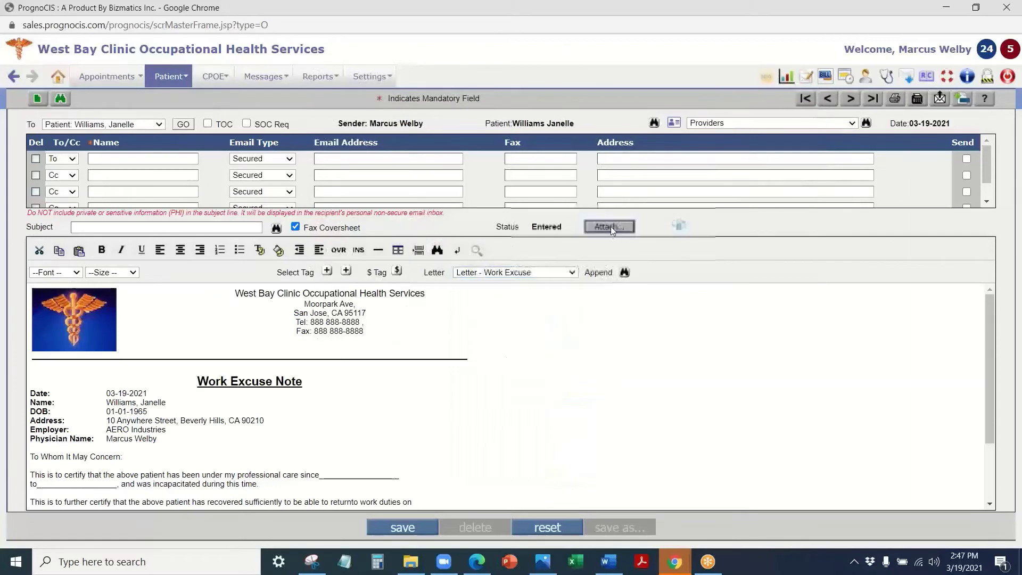
Attach the 03-19-2021 *Work Status Details procedure form to the work excuse letter
click(610, 227)
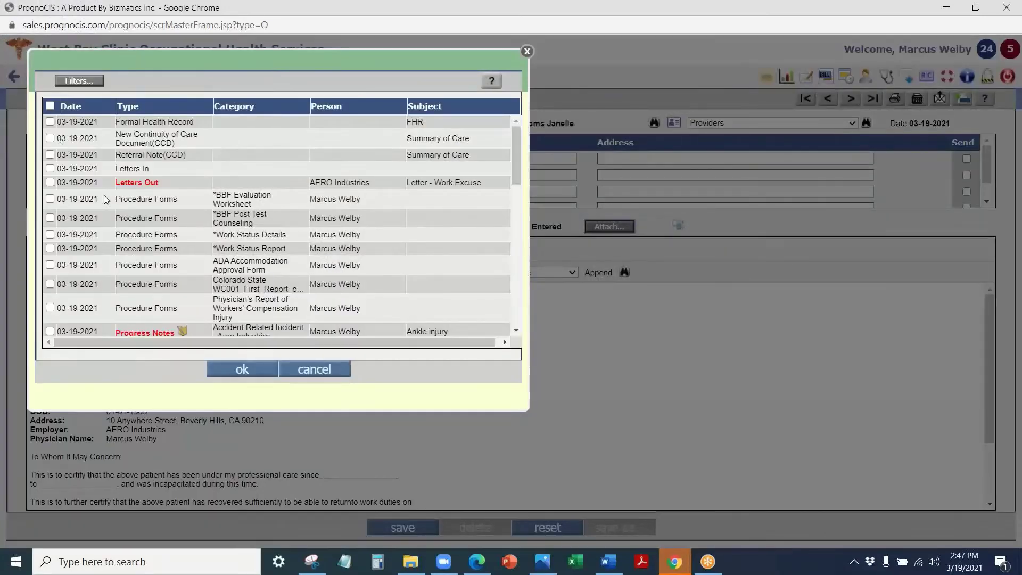
click(50, 235)
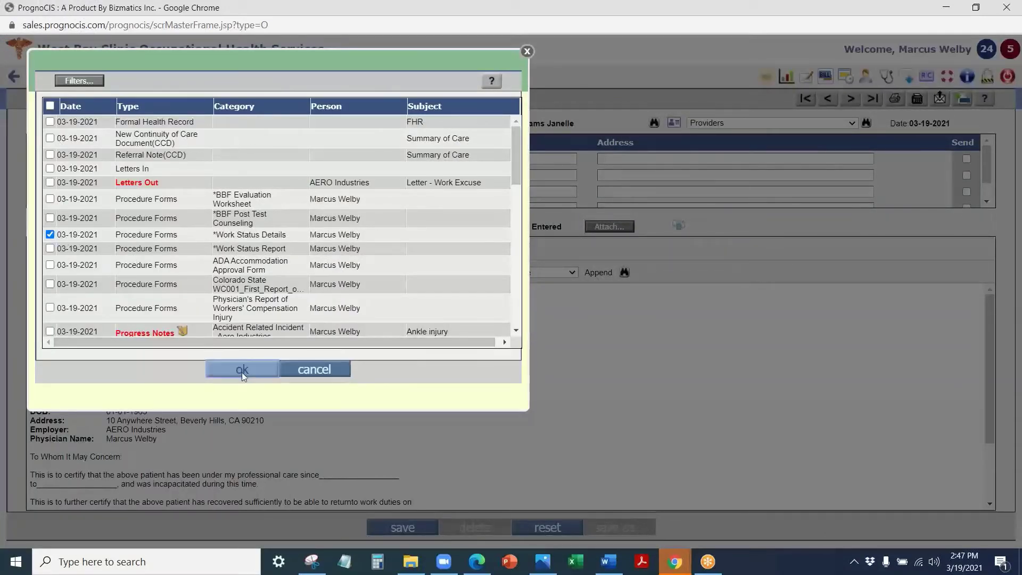
click(242, 371)
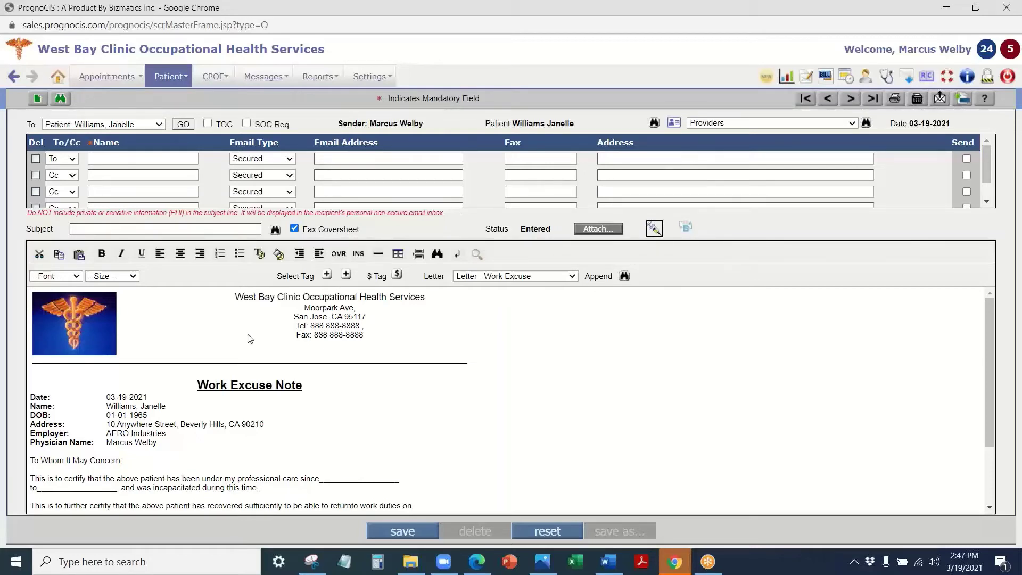
Check the letter's attachment list, close it without changes, and reset the letter
click(599, 228)
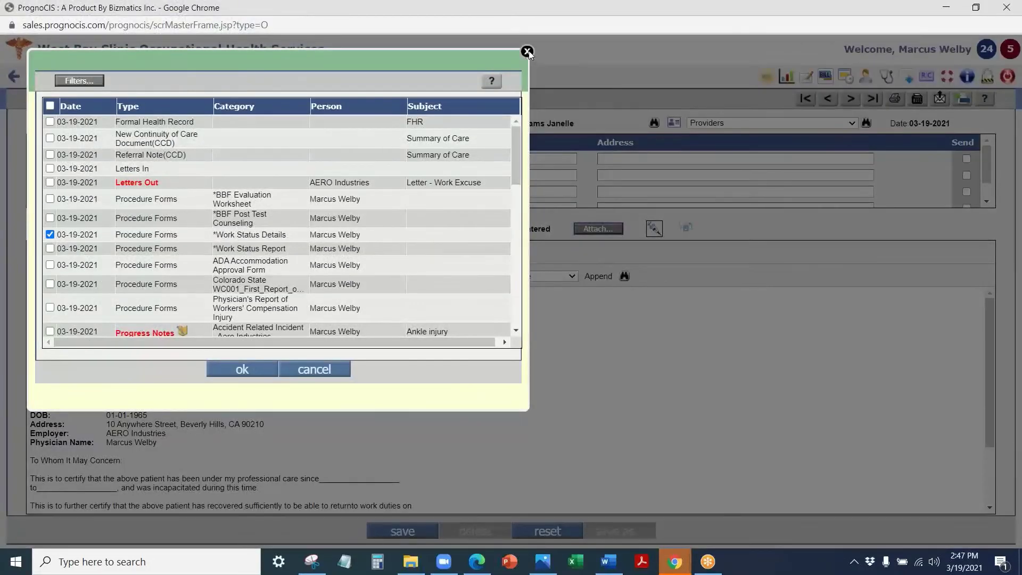
click(526, 51)
click(547, 531)
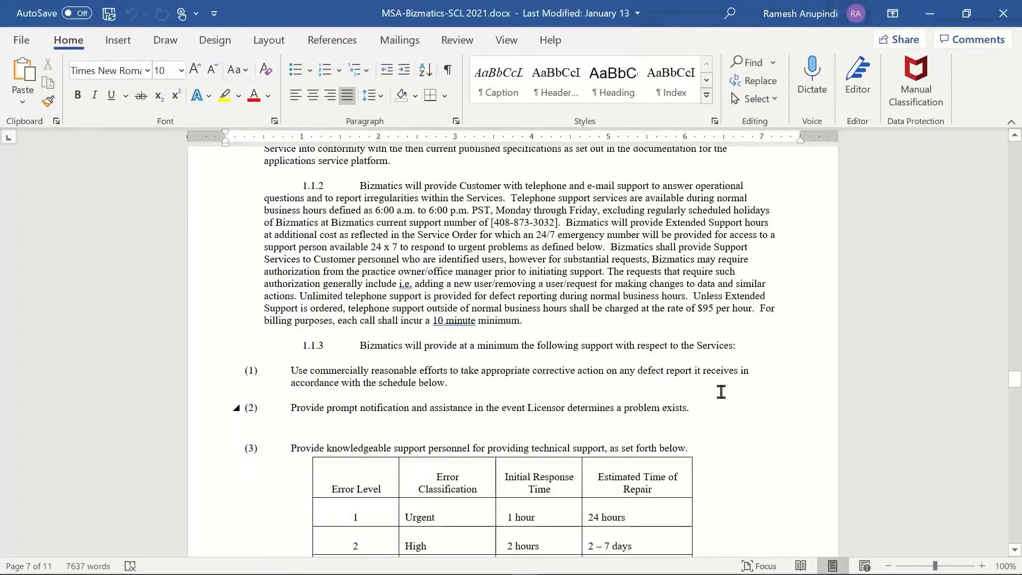
Examine the Service Level Agreement's support services clauses and the table of error levels, response times and repair times
scroll(716, 385, up, 5)
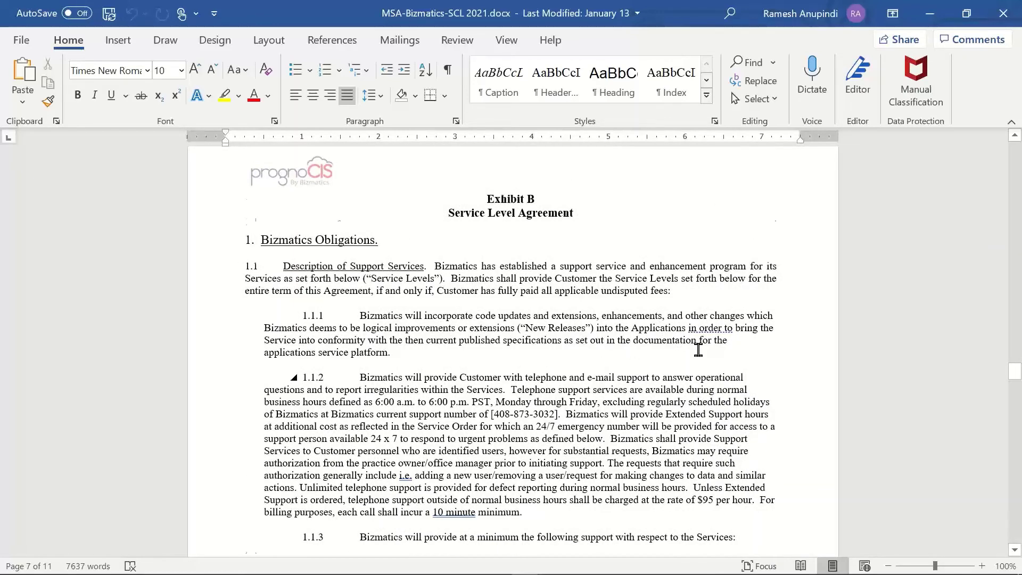
scroll(698, 350, down, 2)
scroll(698, 350, down, 8)
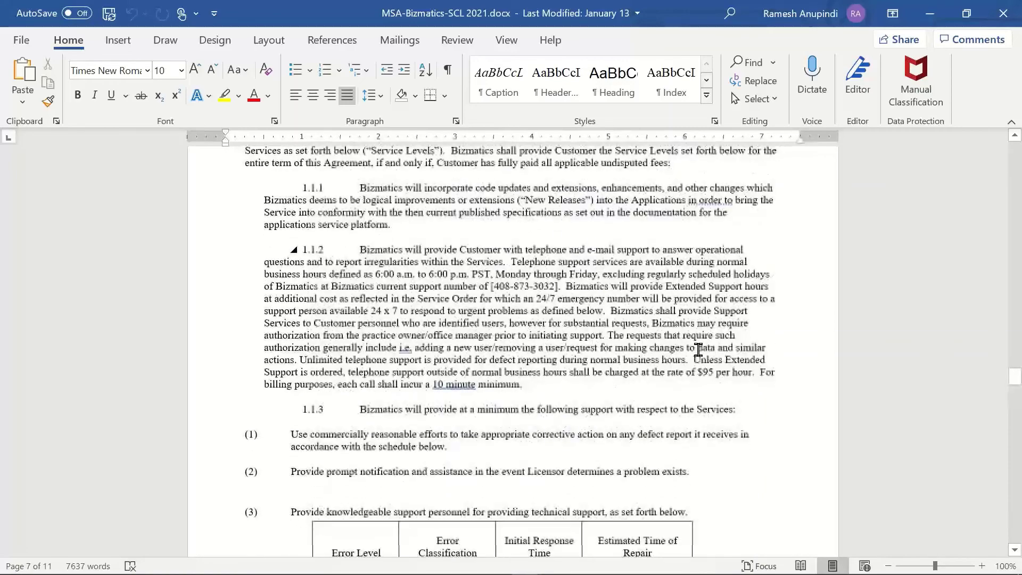
scroll(698, 350, down, 6)
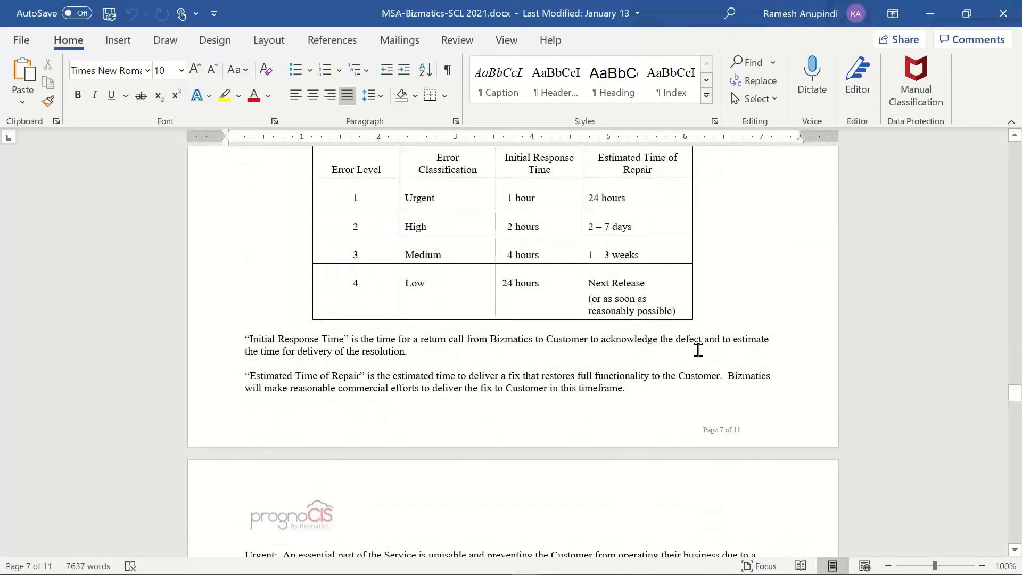
scroll(698, 349, up, 4)
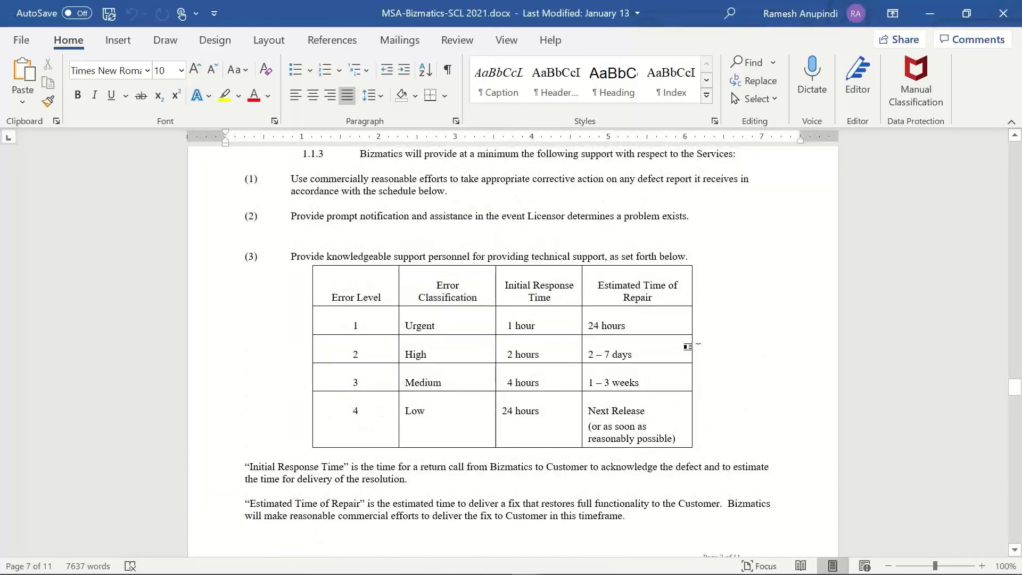
scroll(688, 346, up, 2)
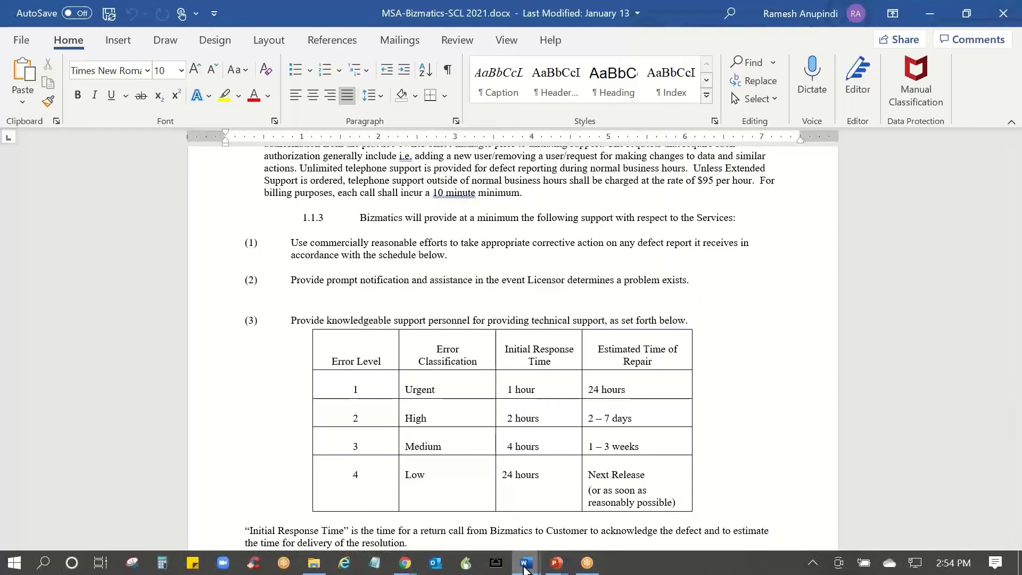
mouse_move(524, 568)
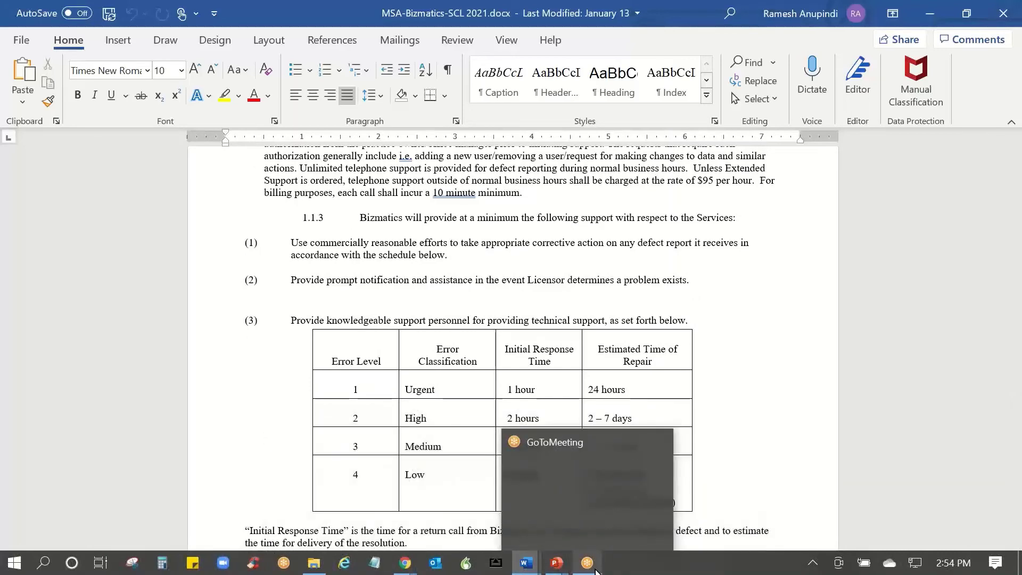
click(591, 568)
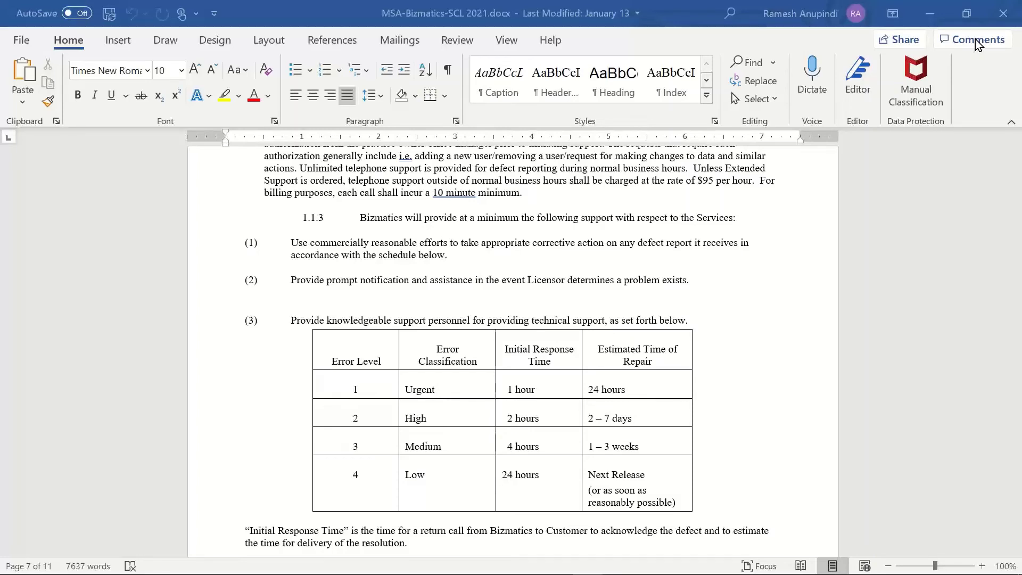
mouse_move(638, 573)
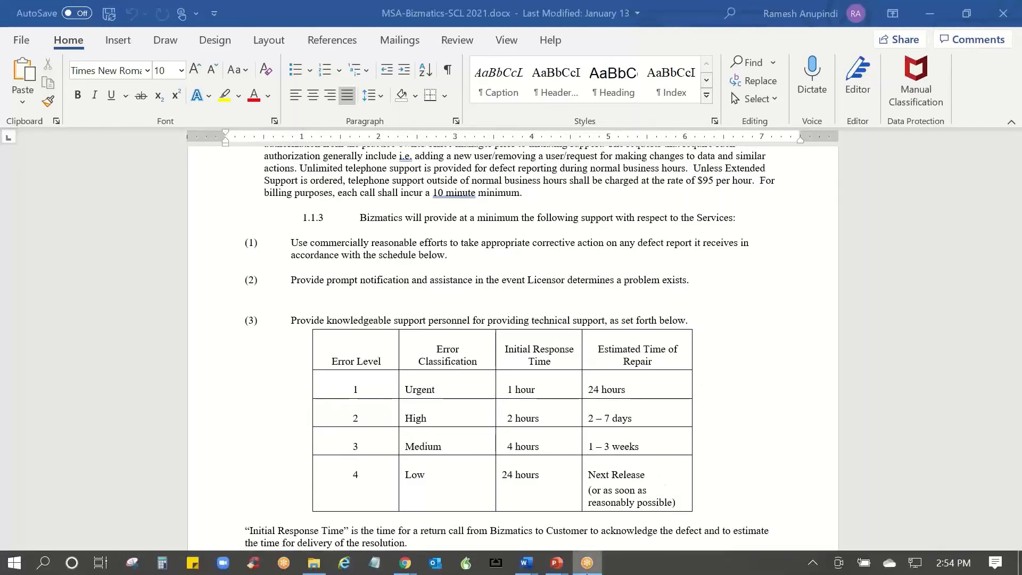
click(587, 563)
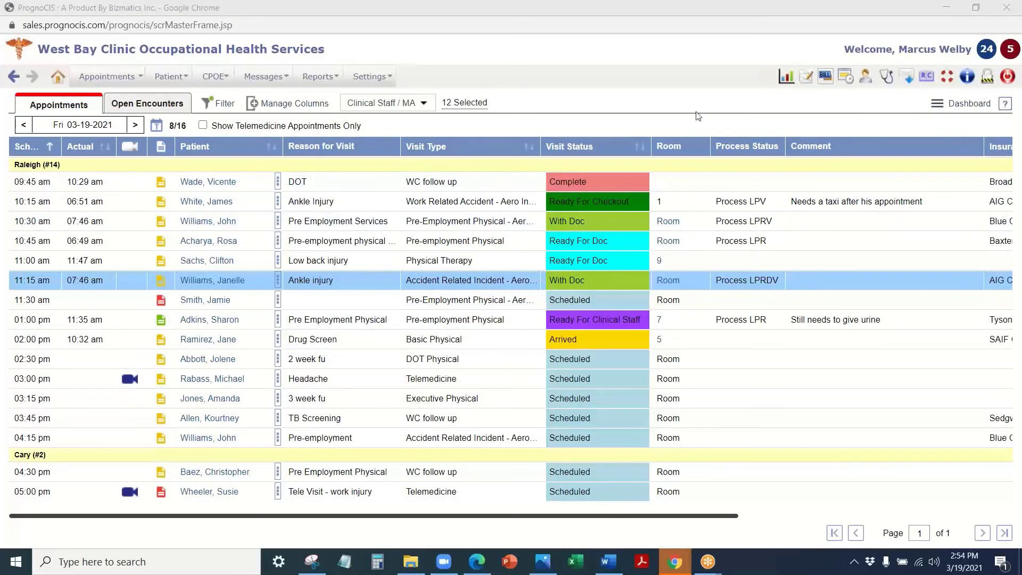
Open the Learn PrognoCIS support portal from the appointments screen, maximize its window, and review the help resources offered
click(927, 80)
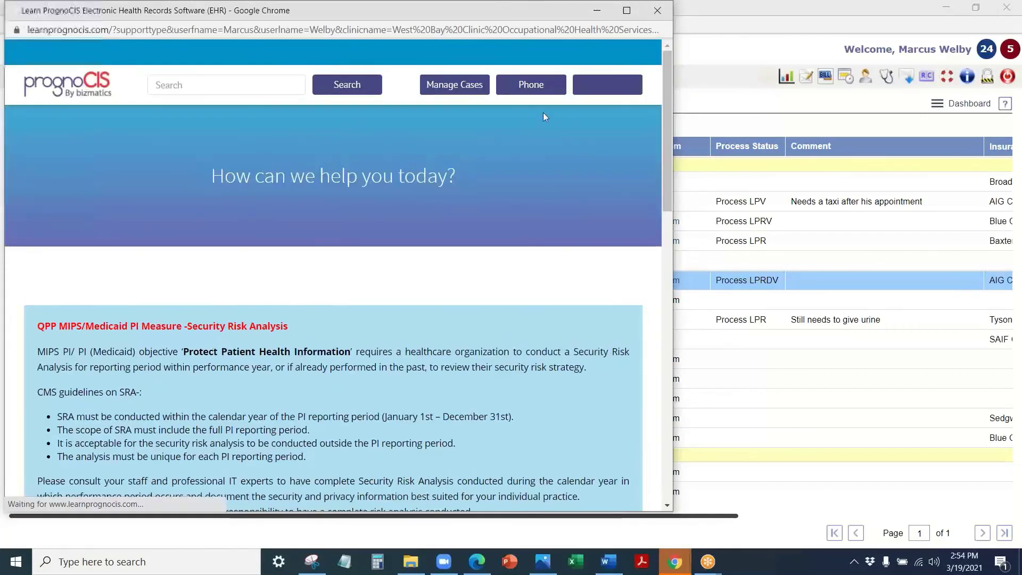
click(627, 12)
scroll(319, 302, down, 3)
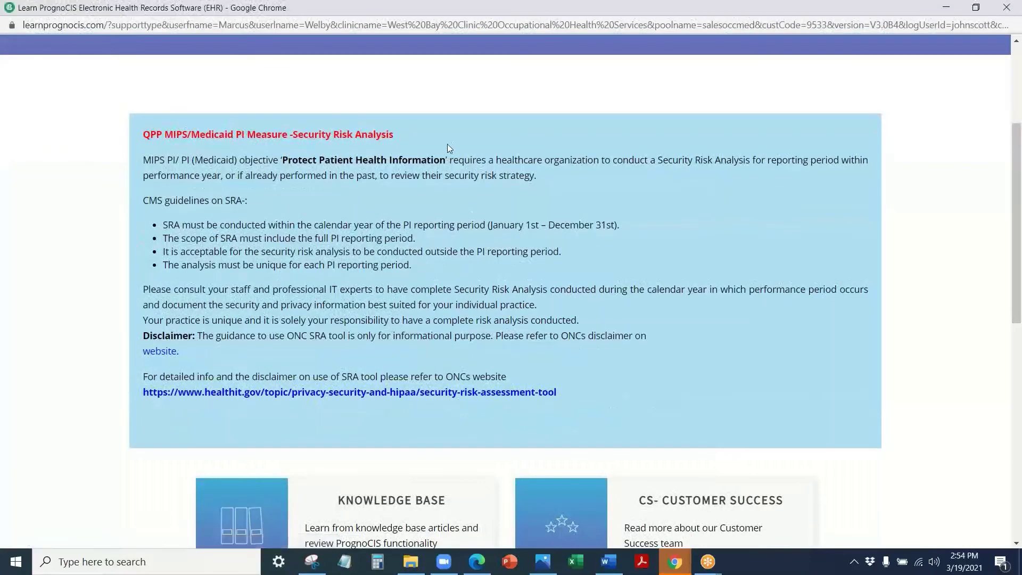
scroll(328, 208, down, 5)
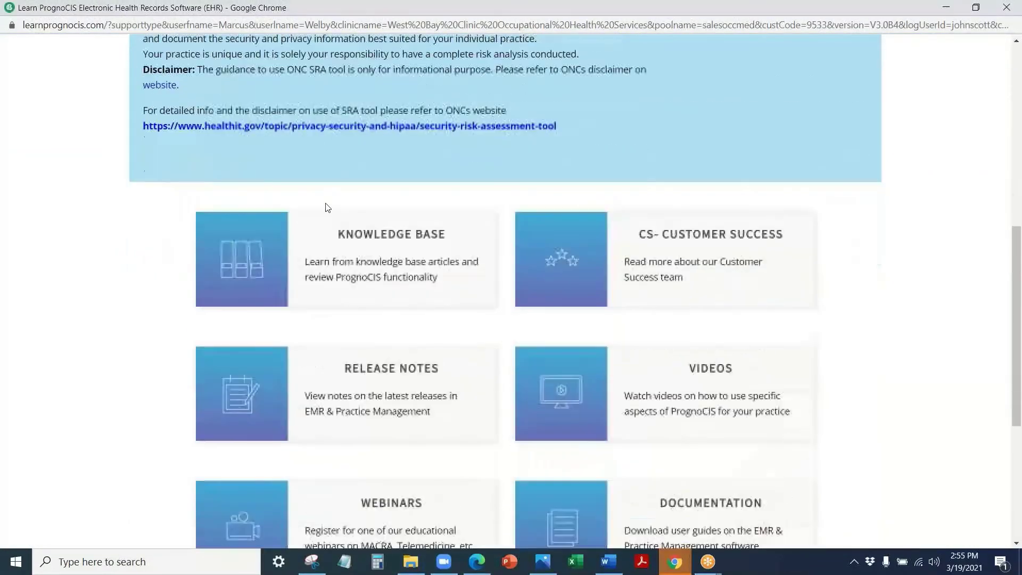
scroll(342, 98, down, 2)
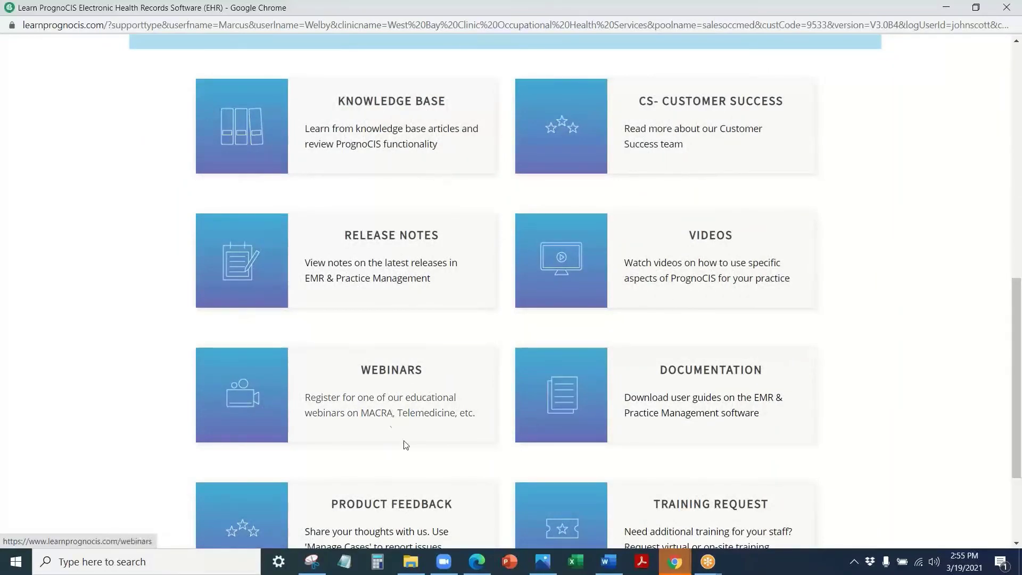
scroll(488, 342, down, 2)
scroll(488, 341, up, 14)
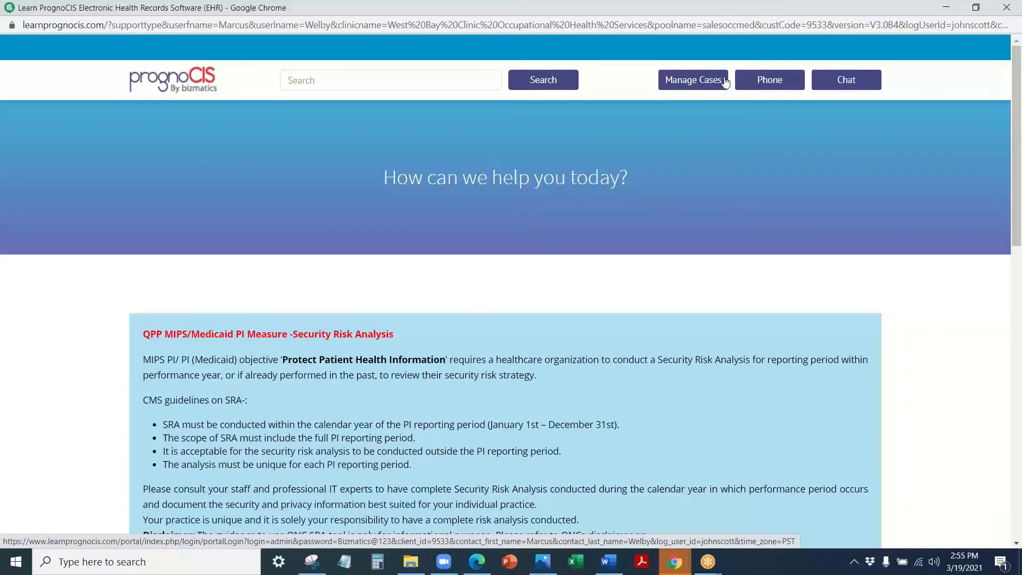
View the portal's Call Support information, dismiss it, and try to open the support chat
click(770, 86)
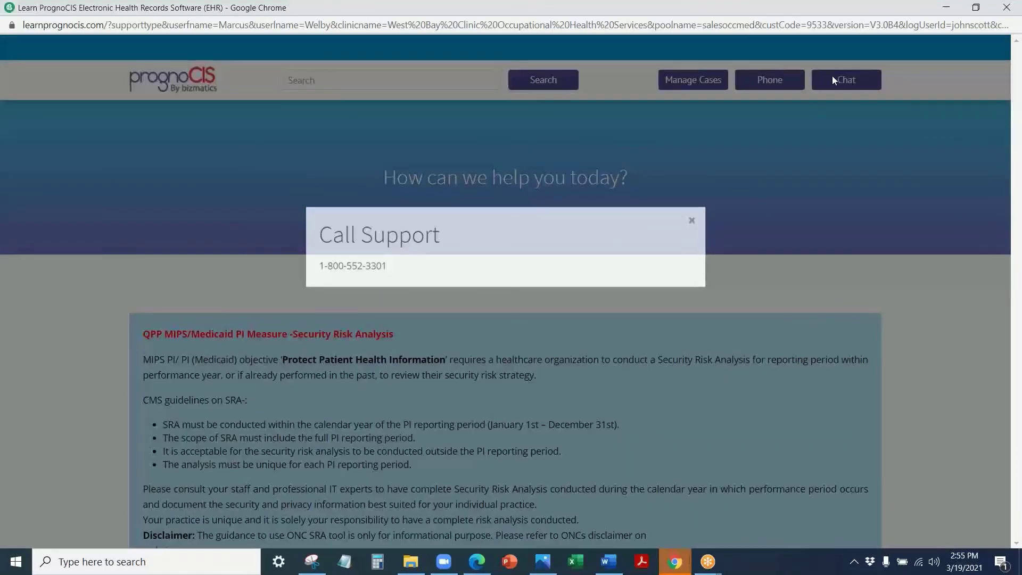
click(846, 87)
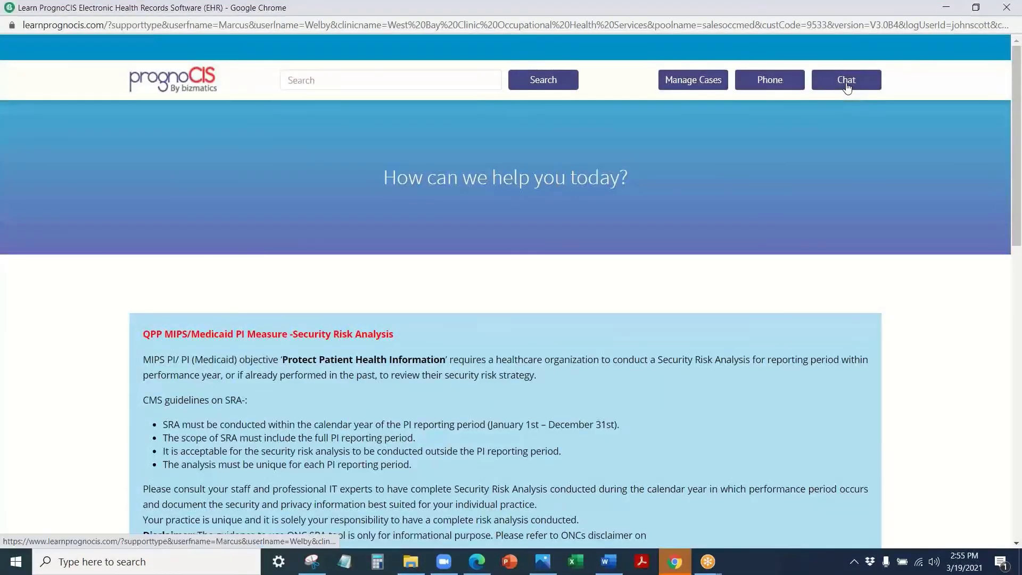
click(847, 85)
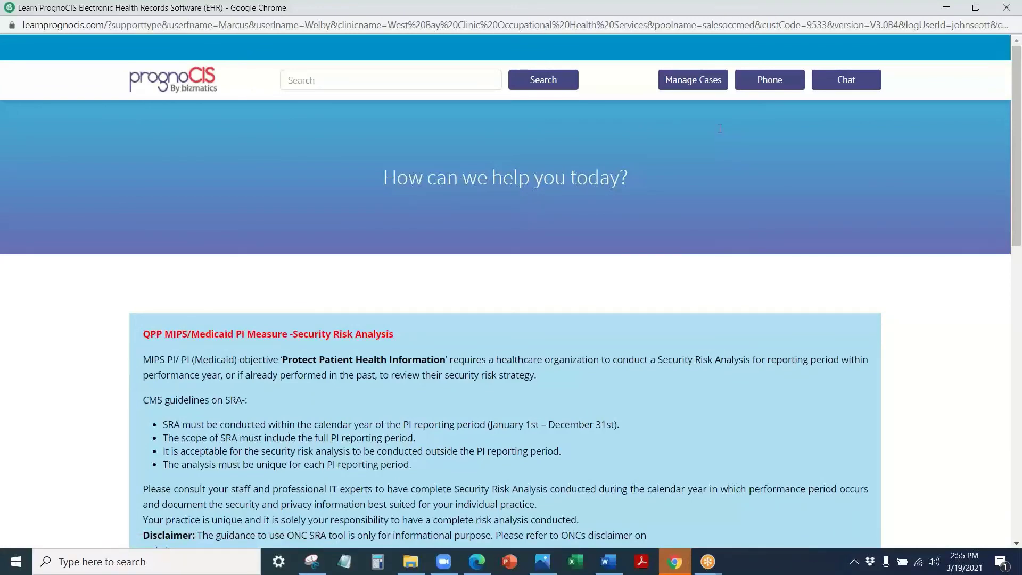
Close the support portal, open the EMR Dashboard, and check which dashboards can be selected
click(1003, 10)
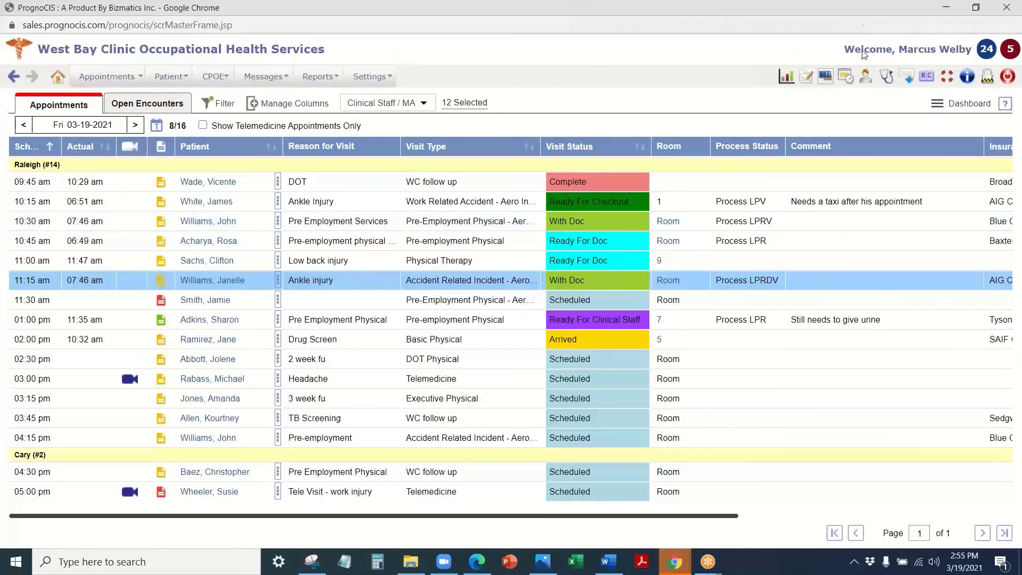
click(784, 78)
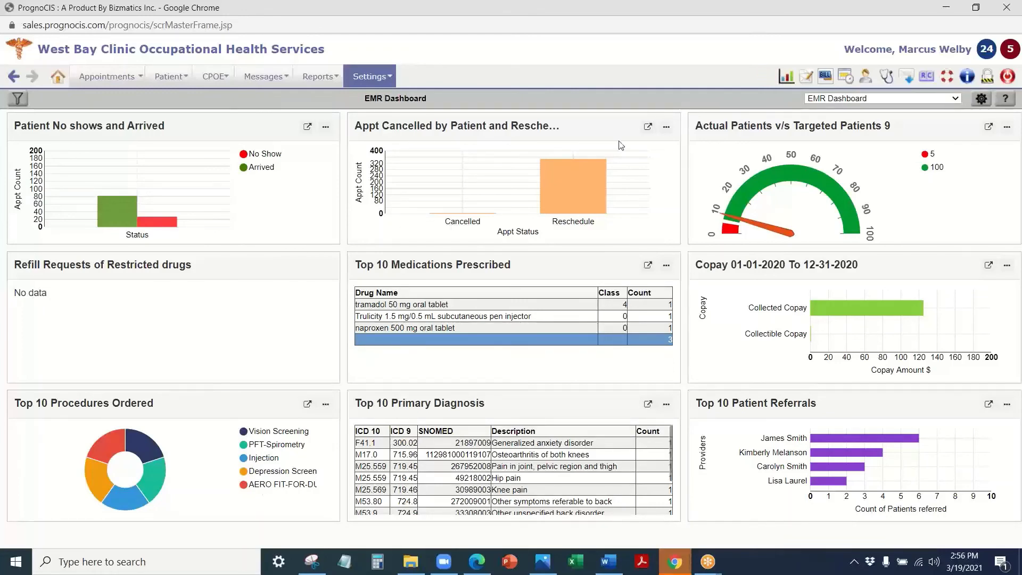
click(850, 98)
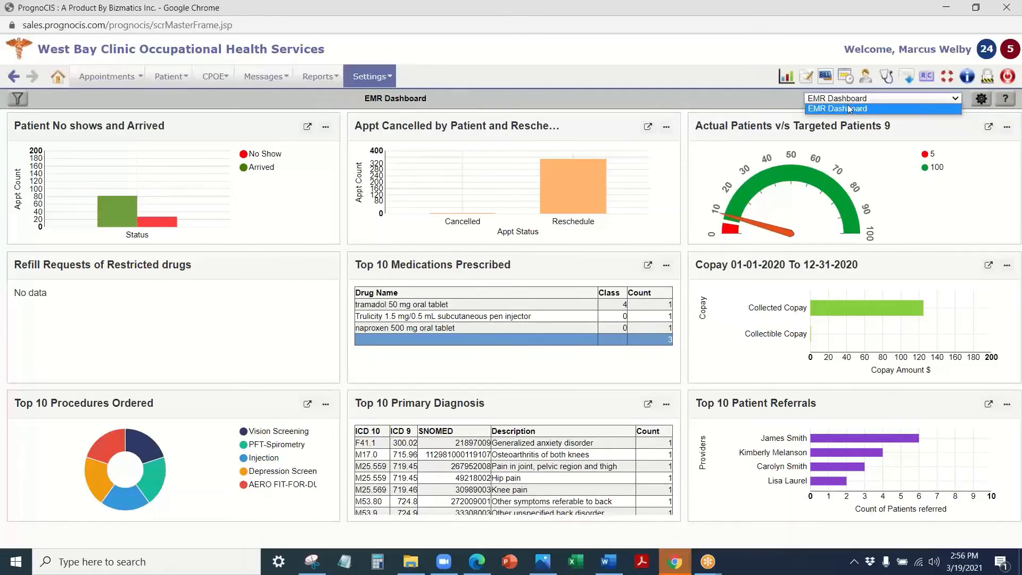
click(776, 94)
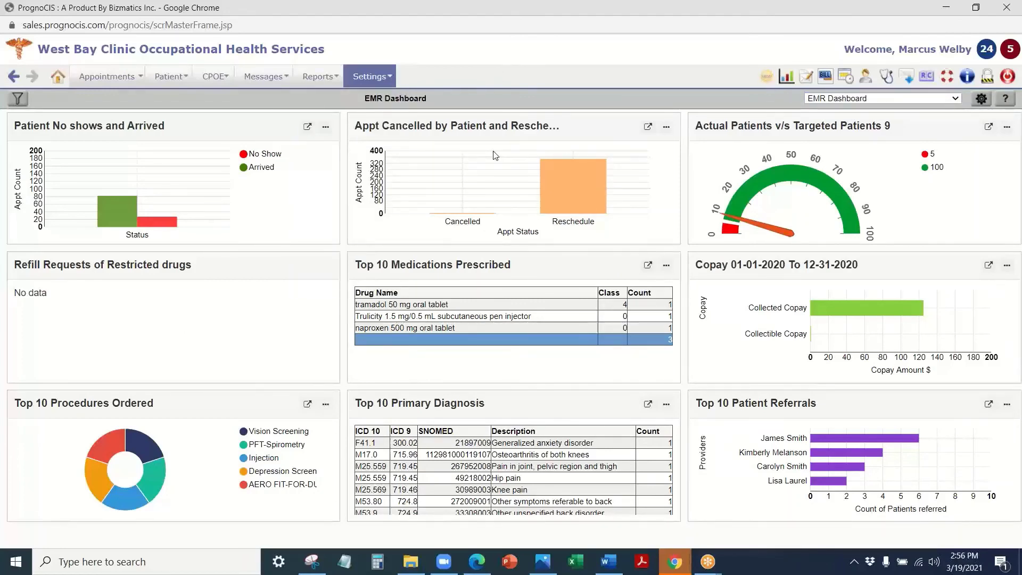
Enlarge the Patient No shows and Arrived chart, view its data table, and close both views
click(307, 128)
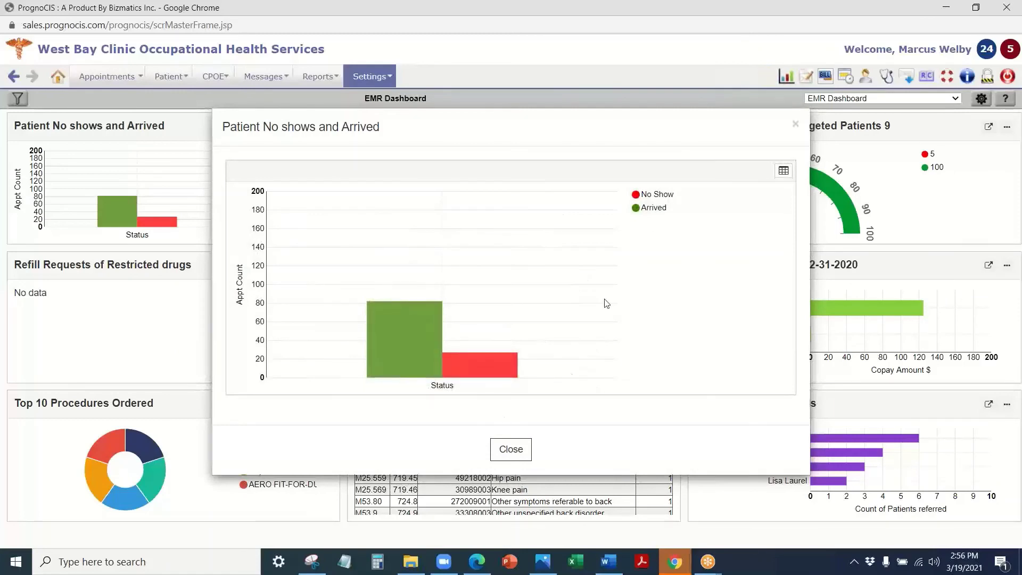
click(783, 172)
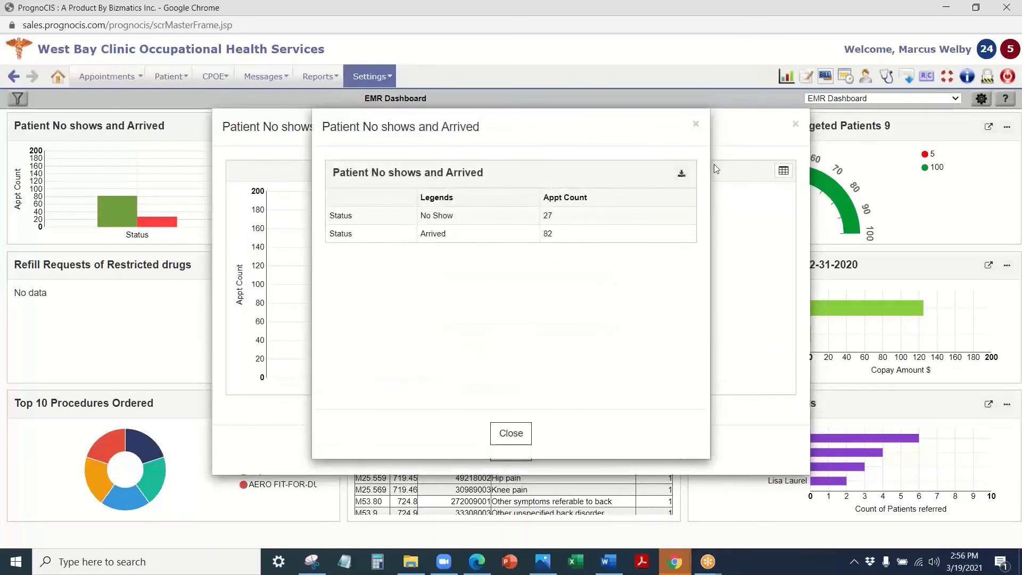
click(696, 124)
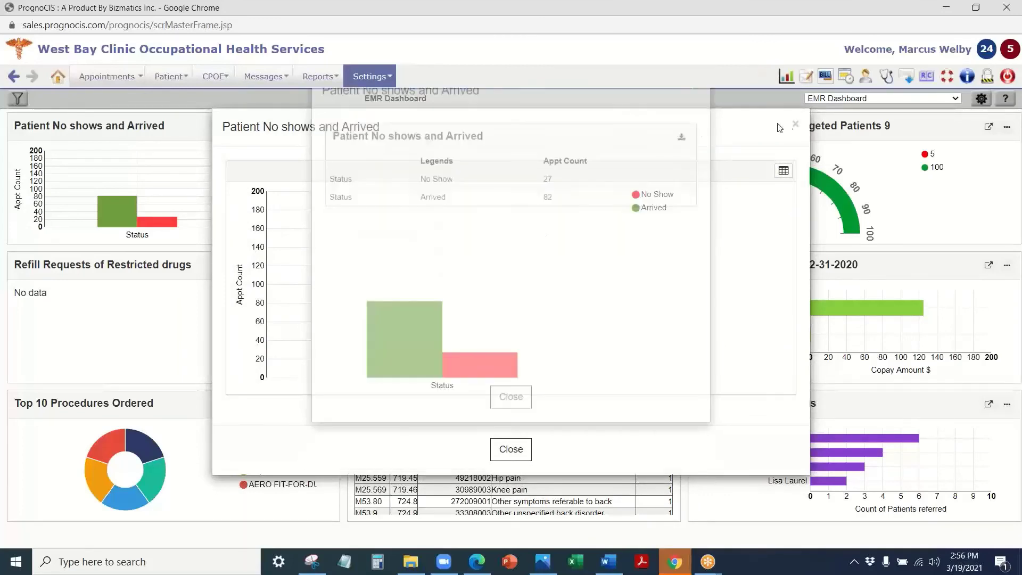
click(795, 124)
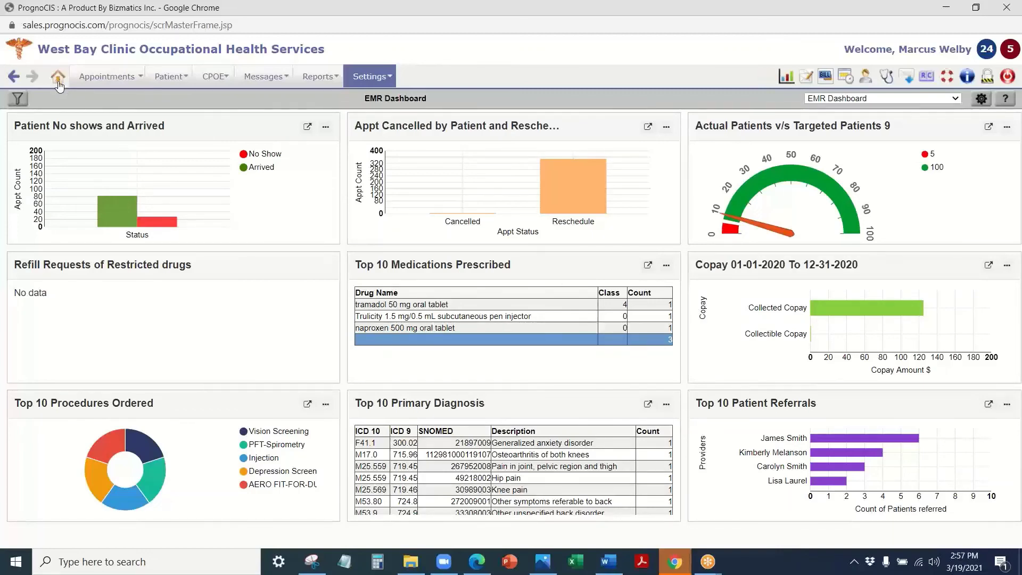
Return to the patient's encounter and open its Occ Med templates
click(76, 82)
click(88, 97)
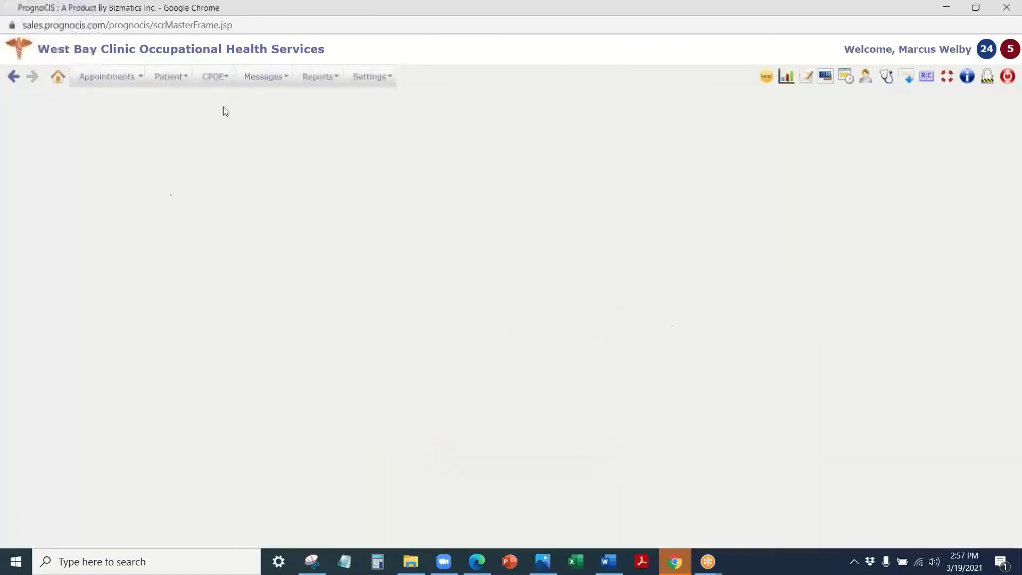
click(170, 76)
click(169, 183)
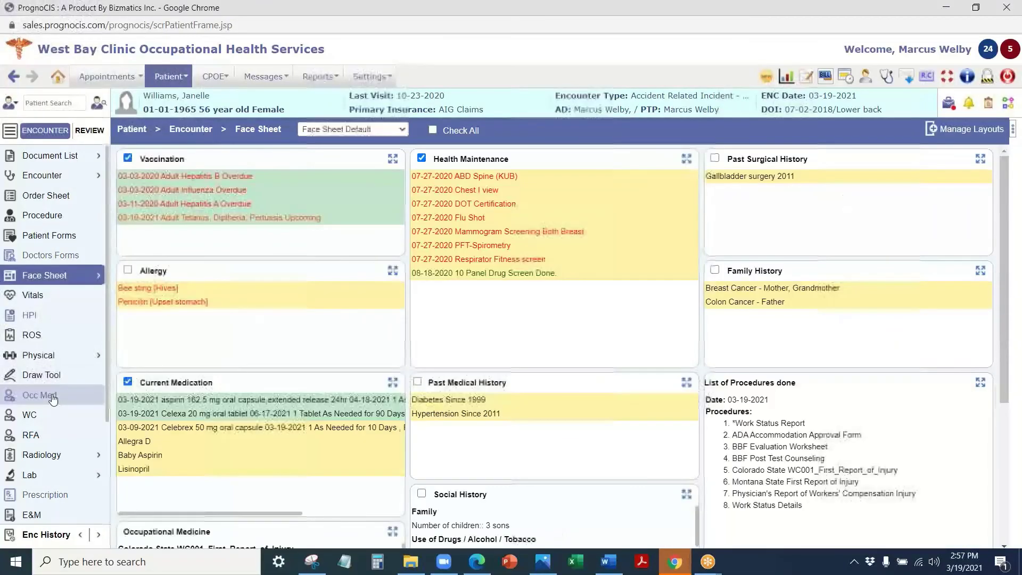
click(52, 396)
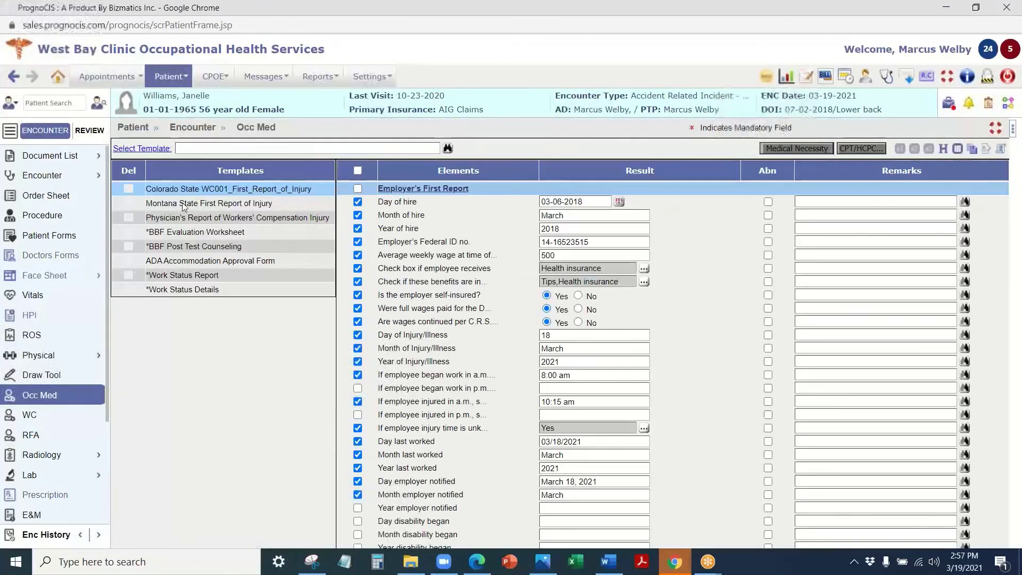
Review the elements of the Montana State First Report of Injury template and try to preview its form
click(182, 205)
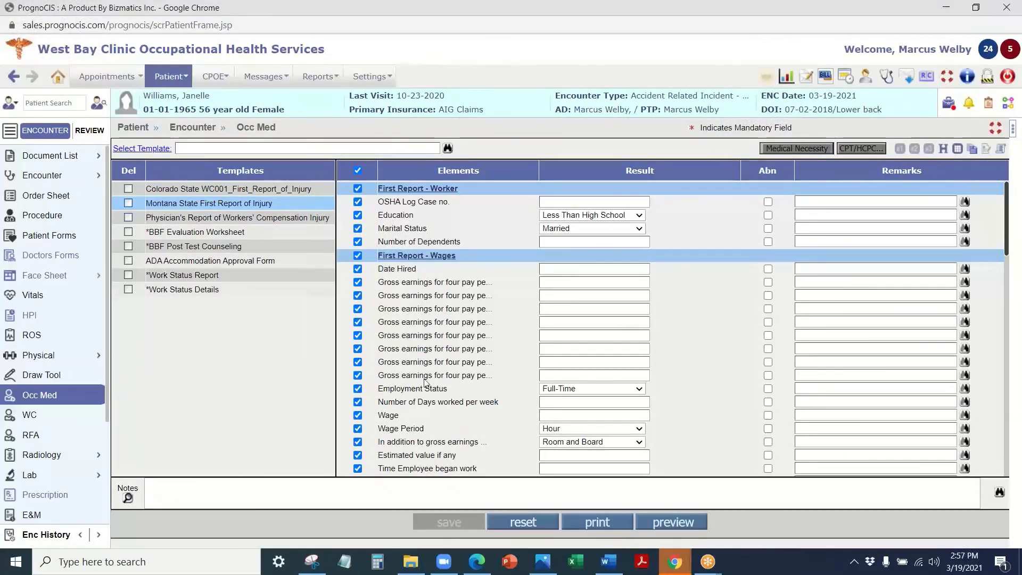
scroll(449, 360, down, 2)
scroll(446, 361, down, 3)
scroll(446, 361, up, 5)
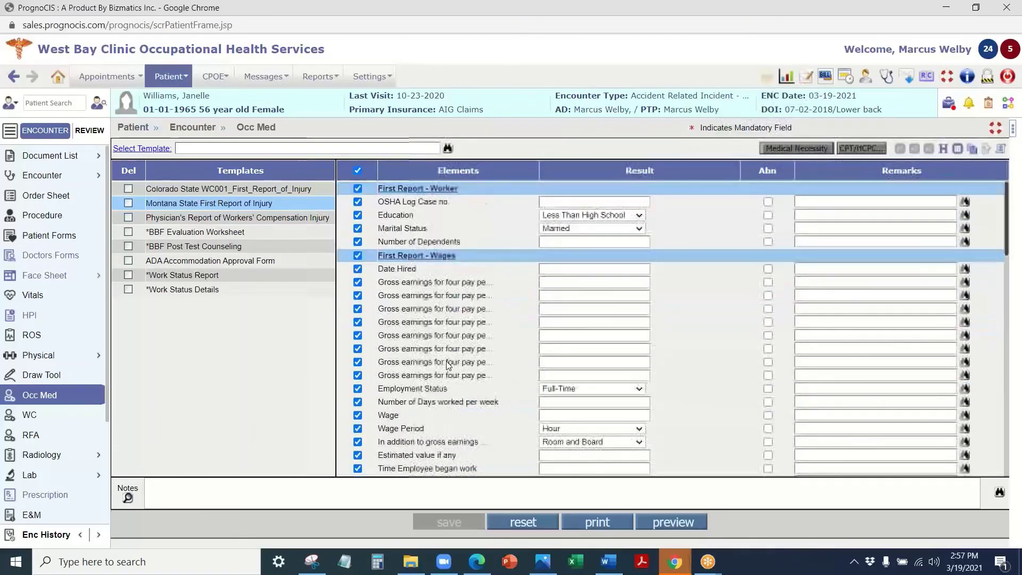
click(673, 524)
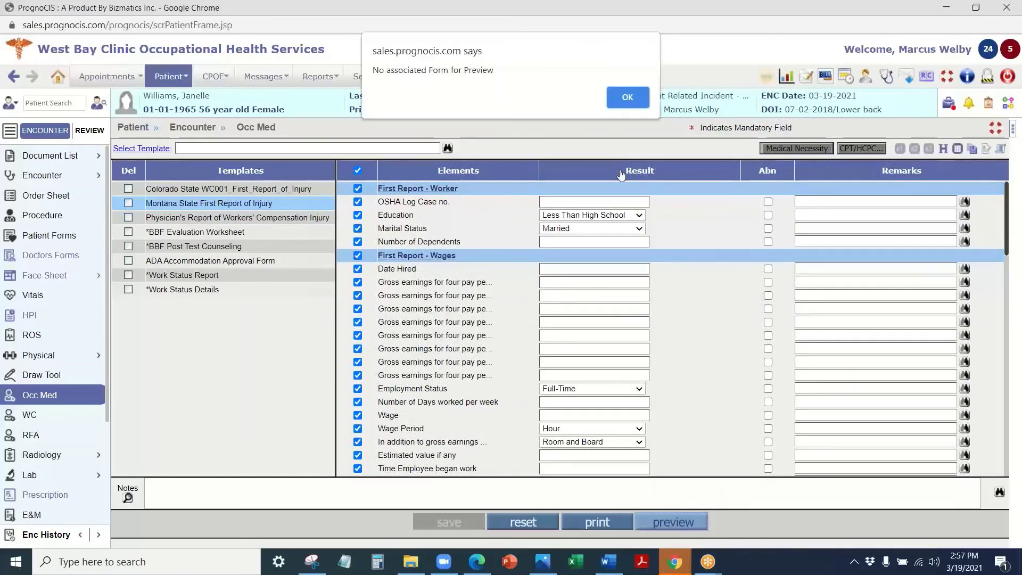
click(628, 97)
Preview the form for the Colorado State WC001 First Report of Injury template and close the preview
click(673, 524)
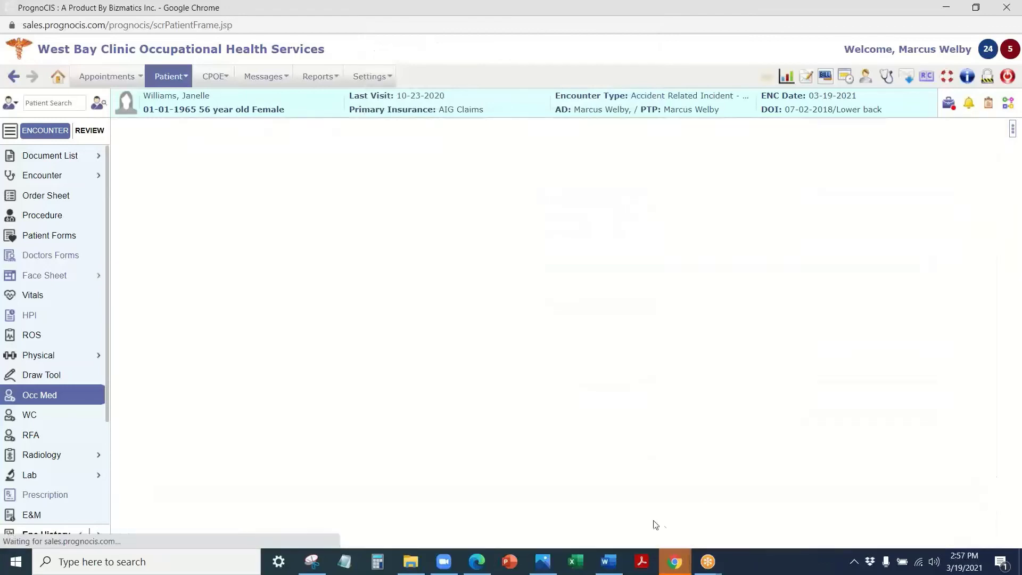
click(660, 521)
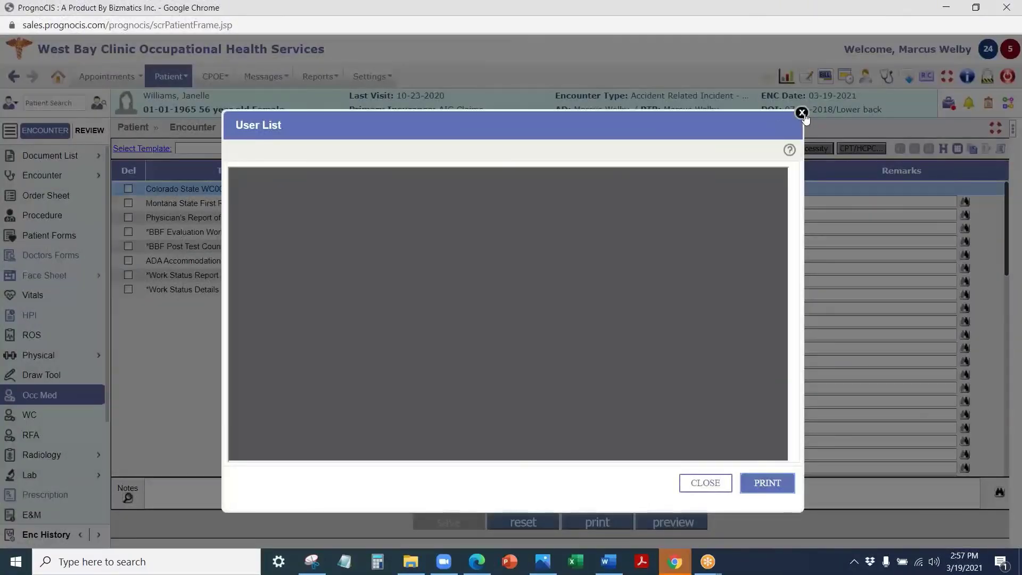
click(801, 112)
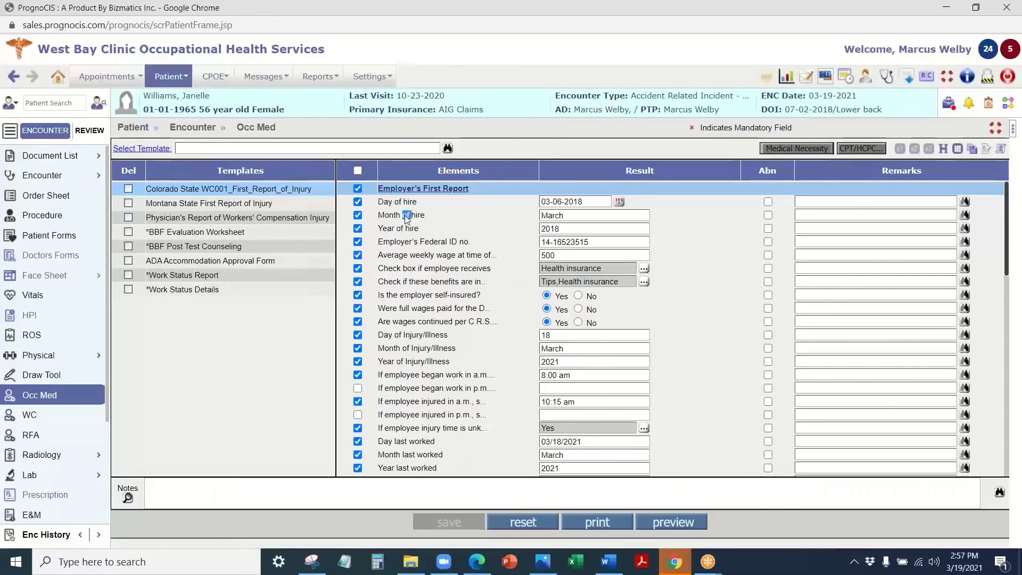
View the element definitions of "Month of hire" and "Check box if employee receives", closing each without changes
click(405, 215)
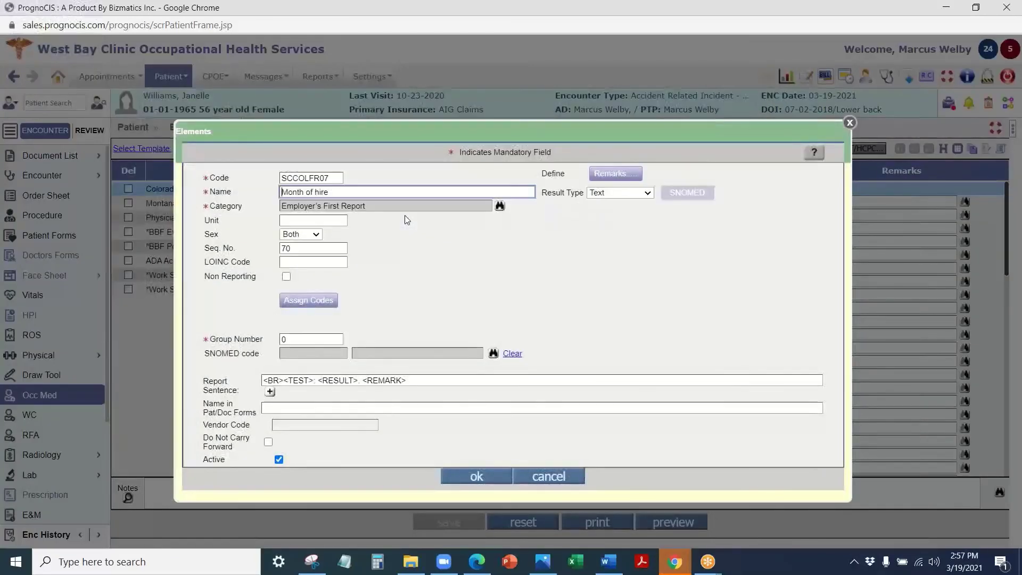
click(848, 124)
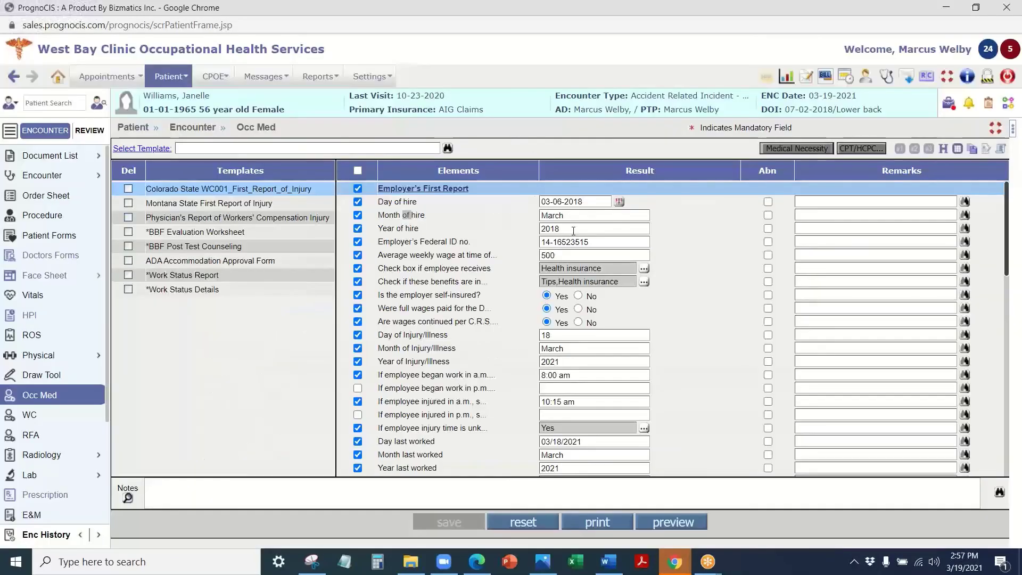
click(435, 272)
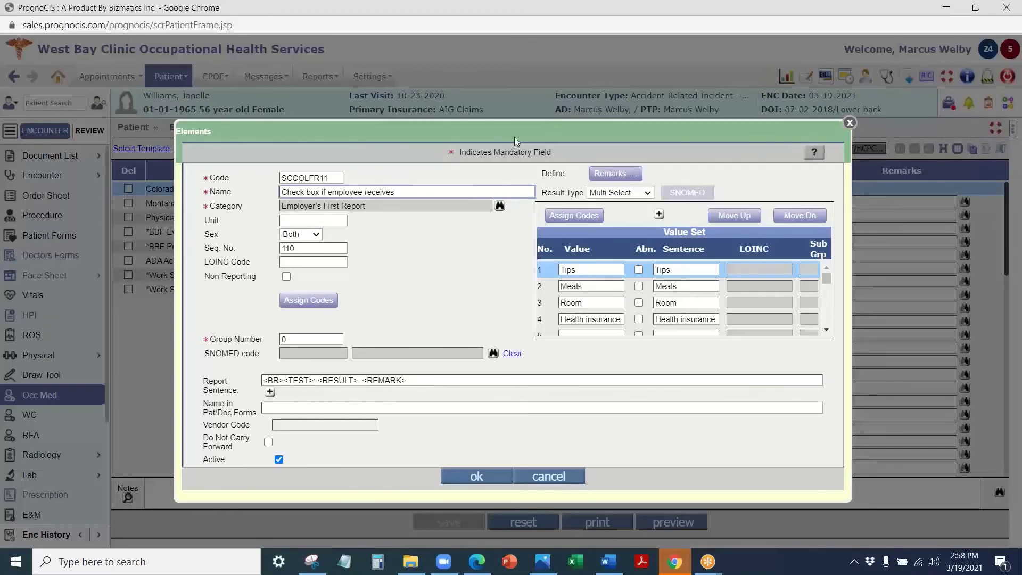
click(848, 125)
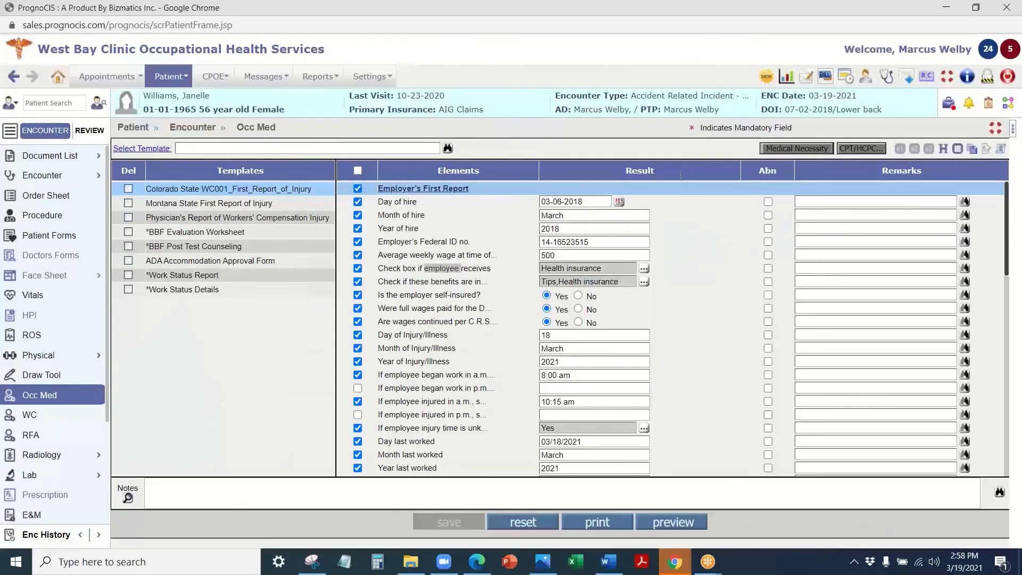
Examine the value set, available result types and report sentence of the "Check box if employee receives" element, and close it unchanged
click(416, 268)
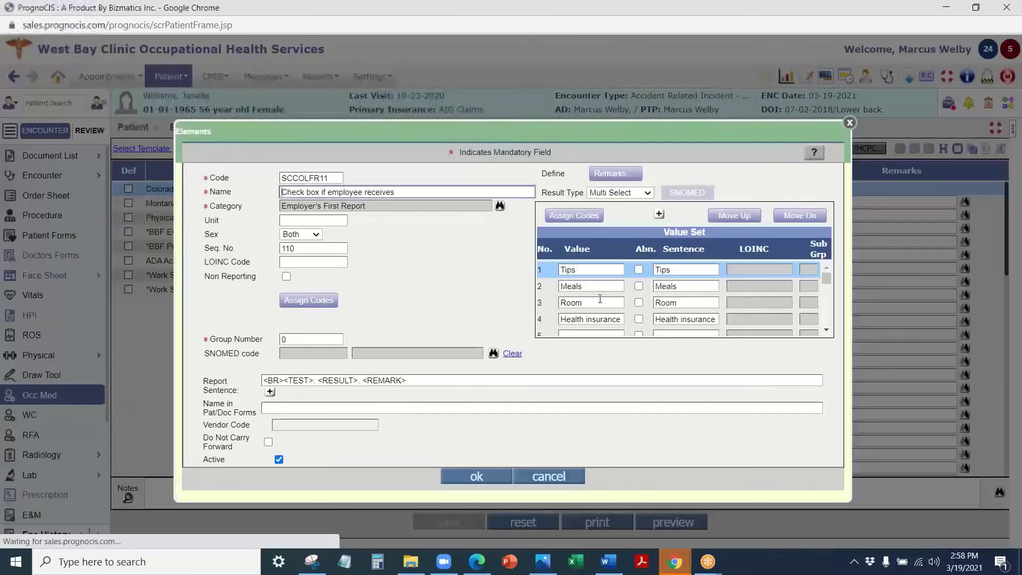
click(592, 333)
key(Down)
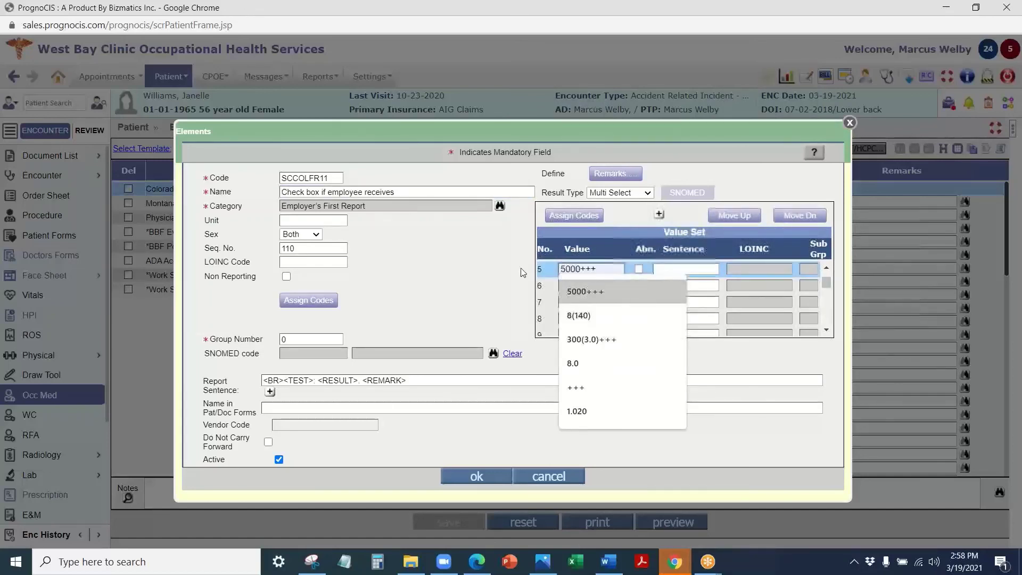
click(620, 192)
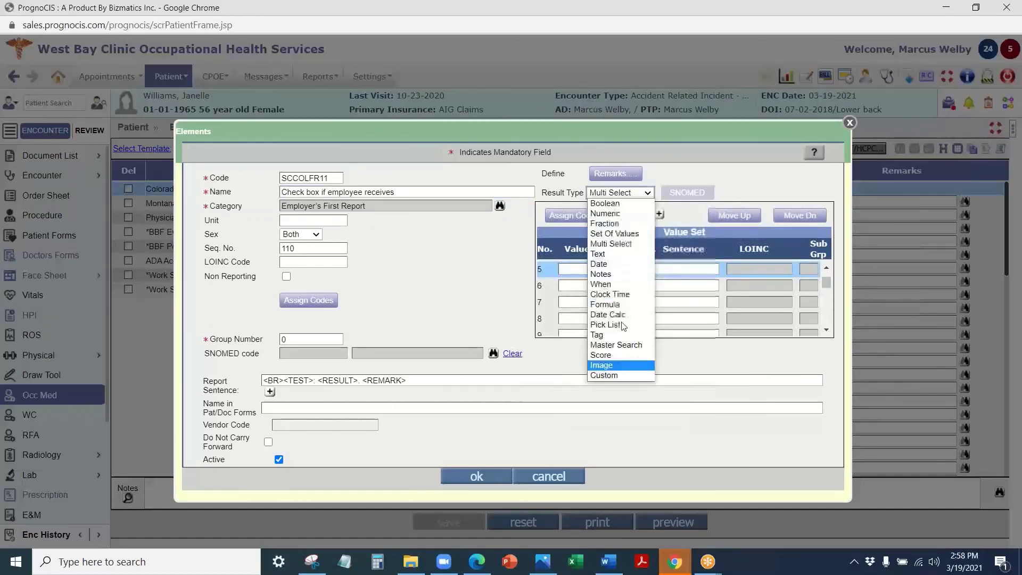
click(609, 195)
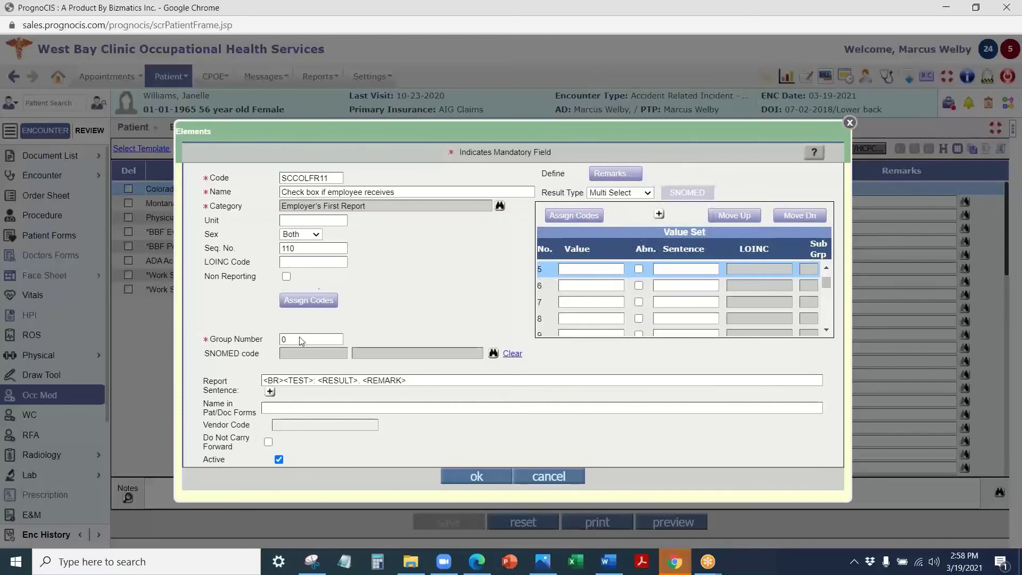
triple_click(424, 381)
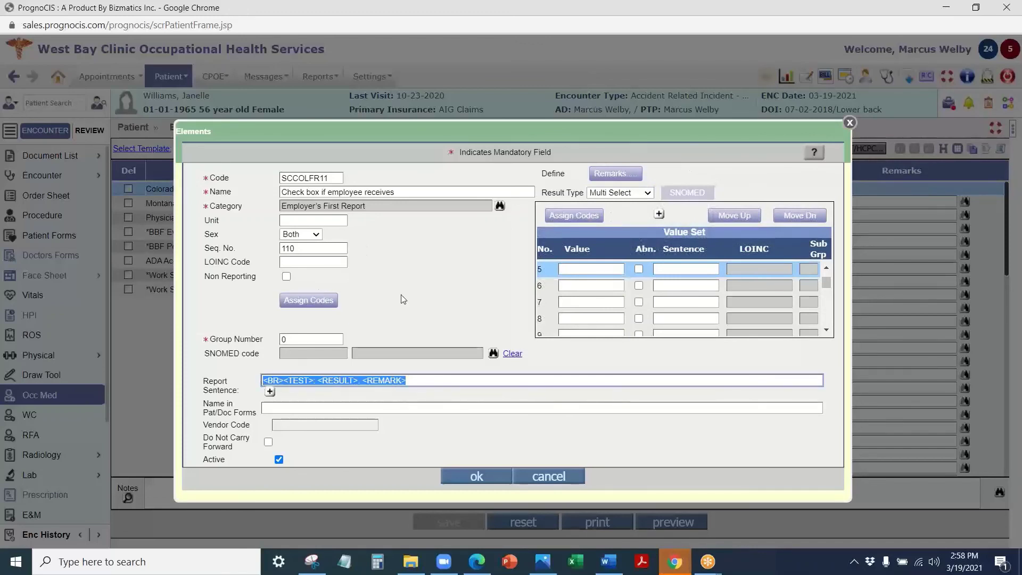
click(397, 231)
drag(426, 379, 253, 383)
click(848, 123)
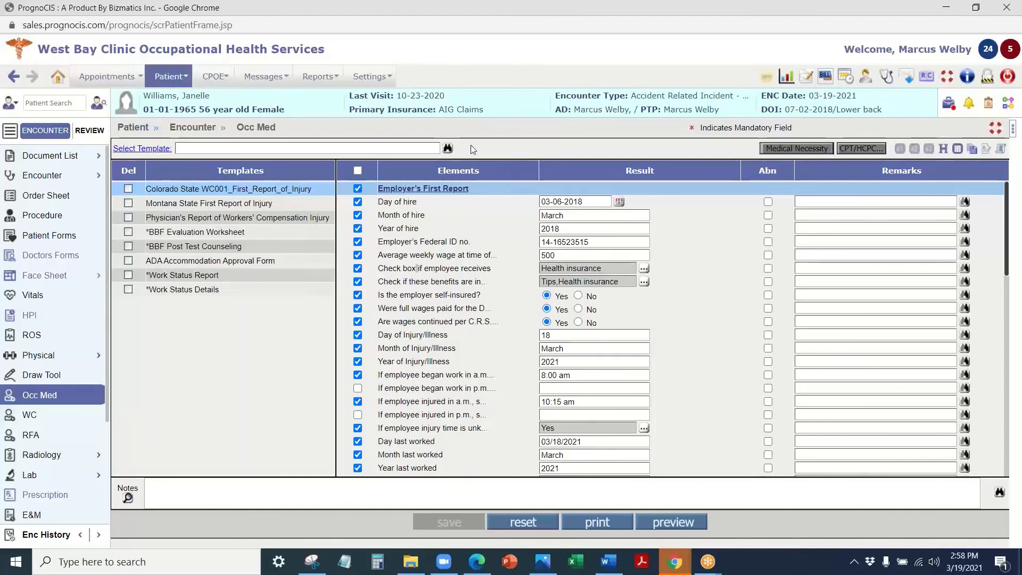
Open the configuration masters, review the Clinical Lab Testing encounter type's settings, and return to the masters list
click(382, 159)
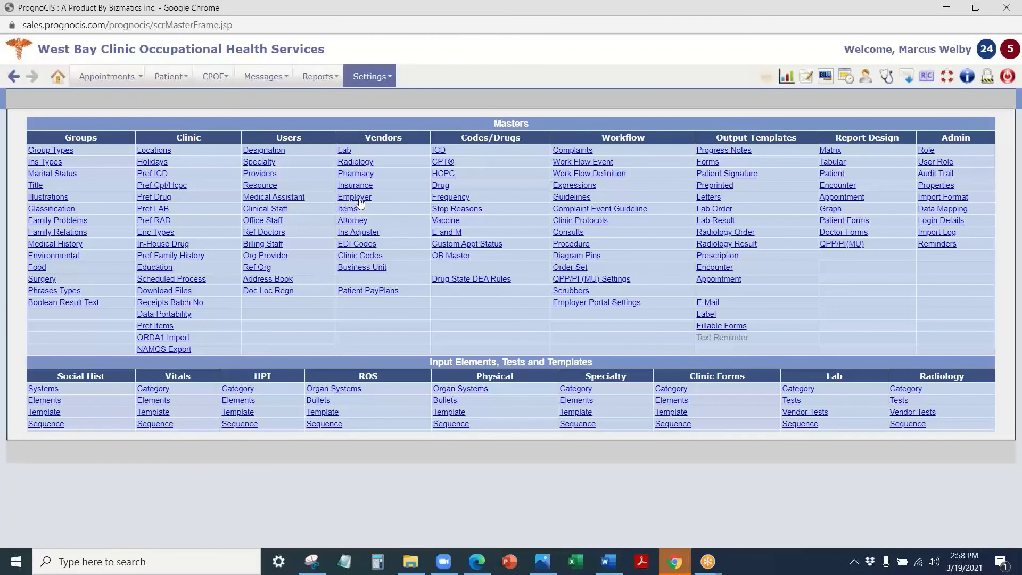
click(155, 233)
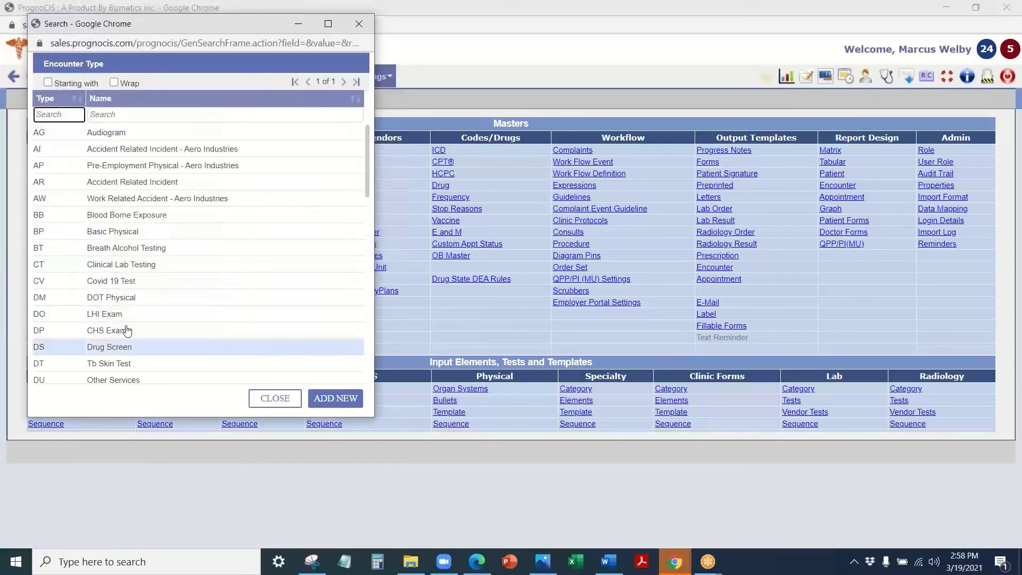
click(141, 268)
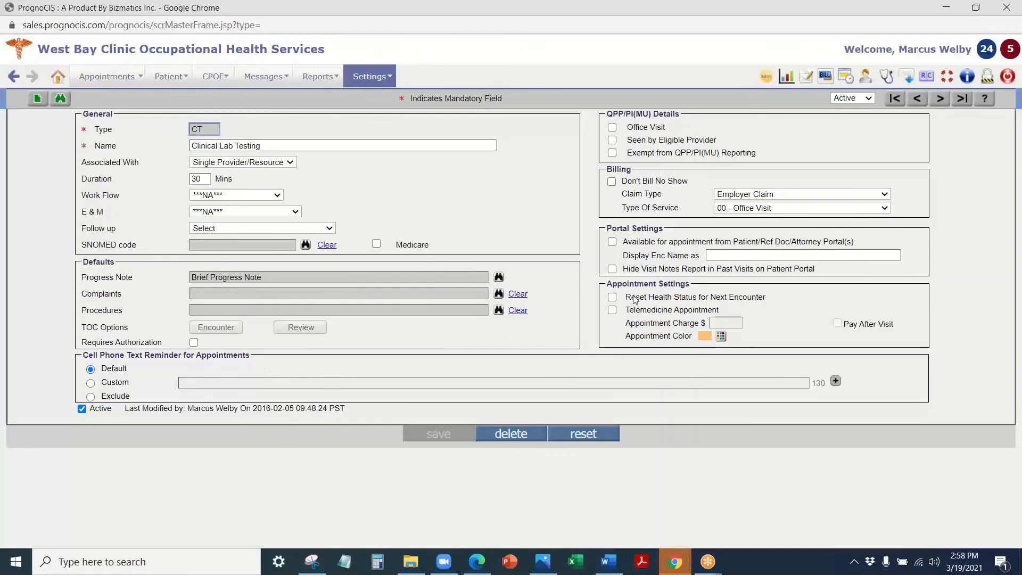
click(387, 76)
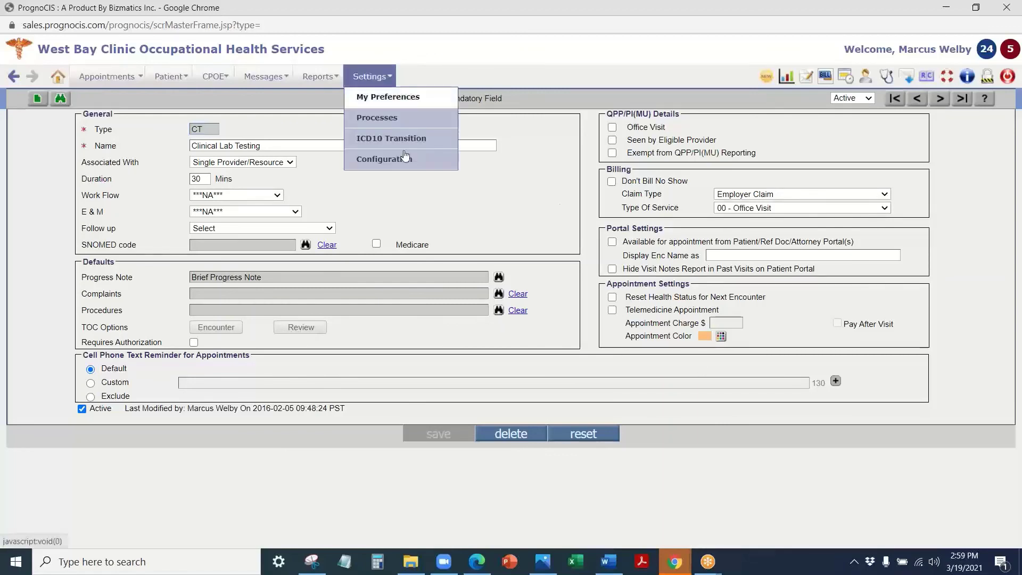
click(405, 158)
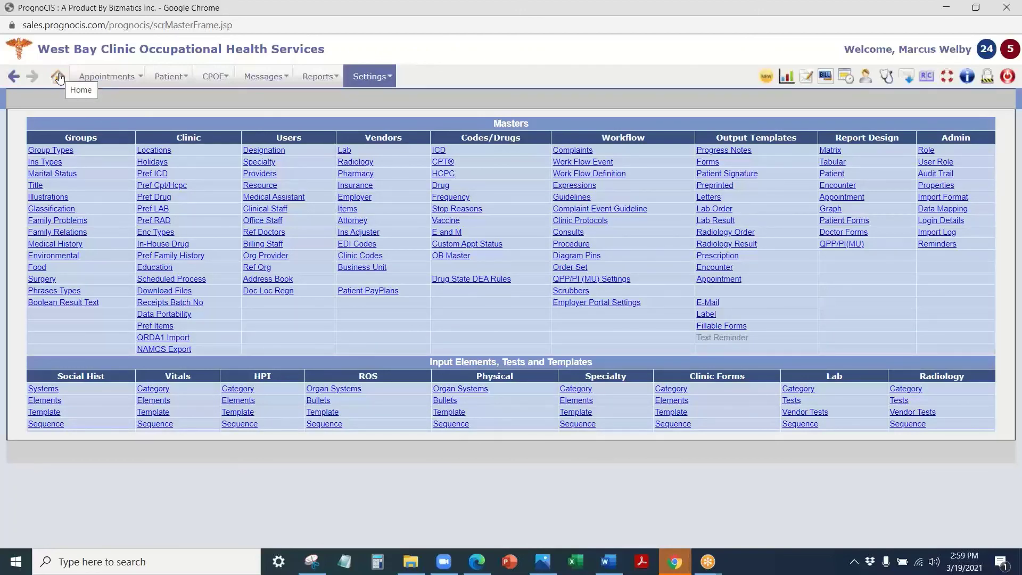
Reopen the patient's encounter from the configuration masters screen
click(168, 76)
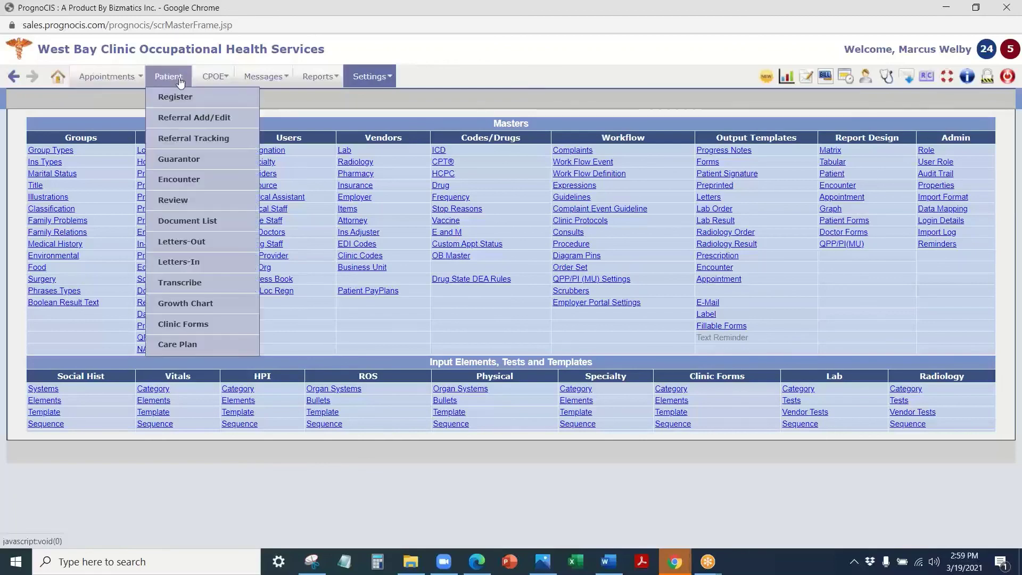
click(170, 179)
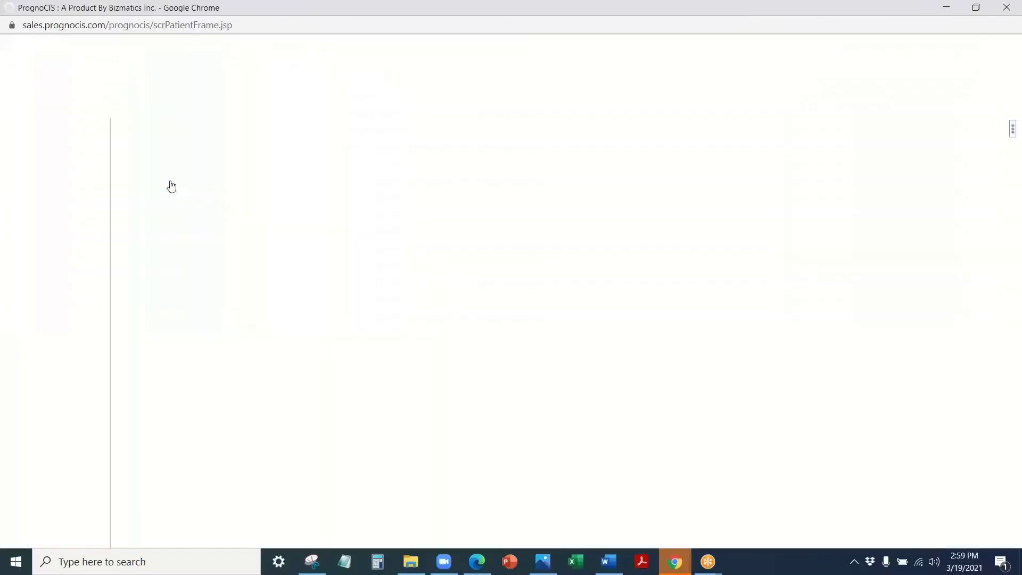